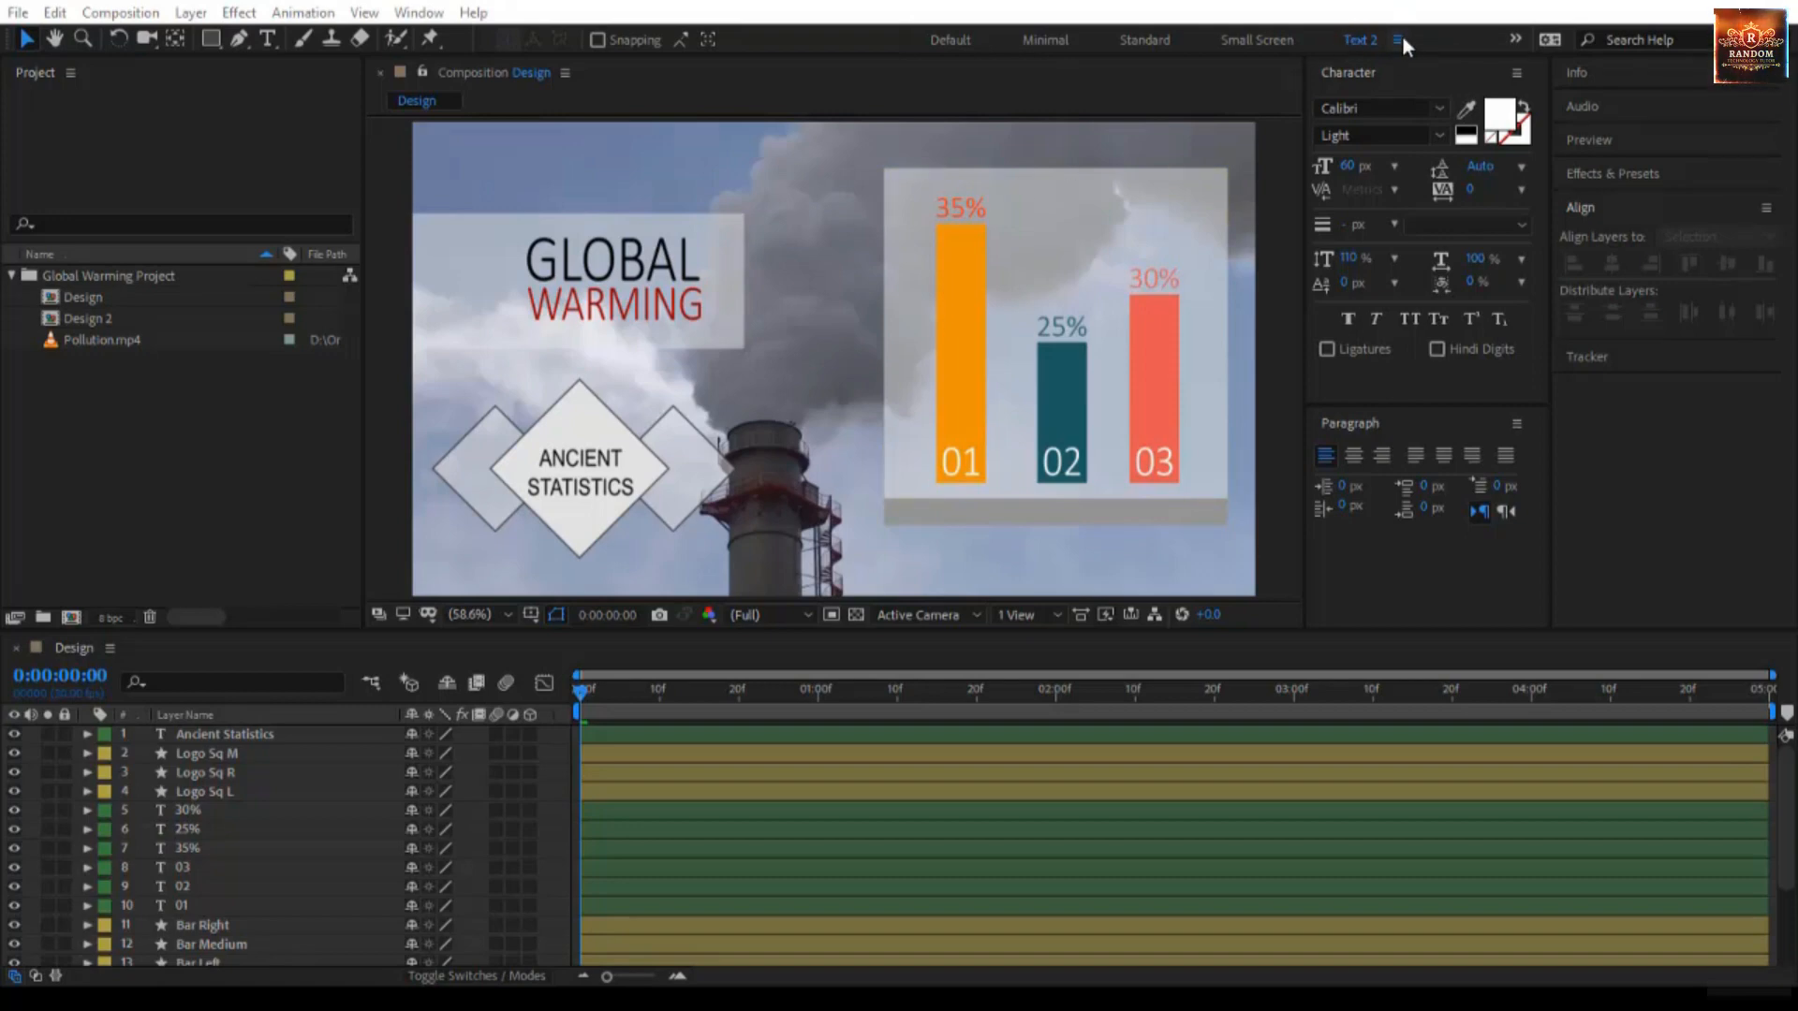
Step: Switch to the Default workspace and reset it to its saved layout
left_click(959, 35)
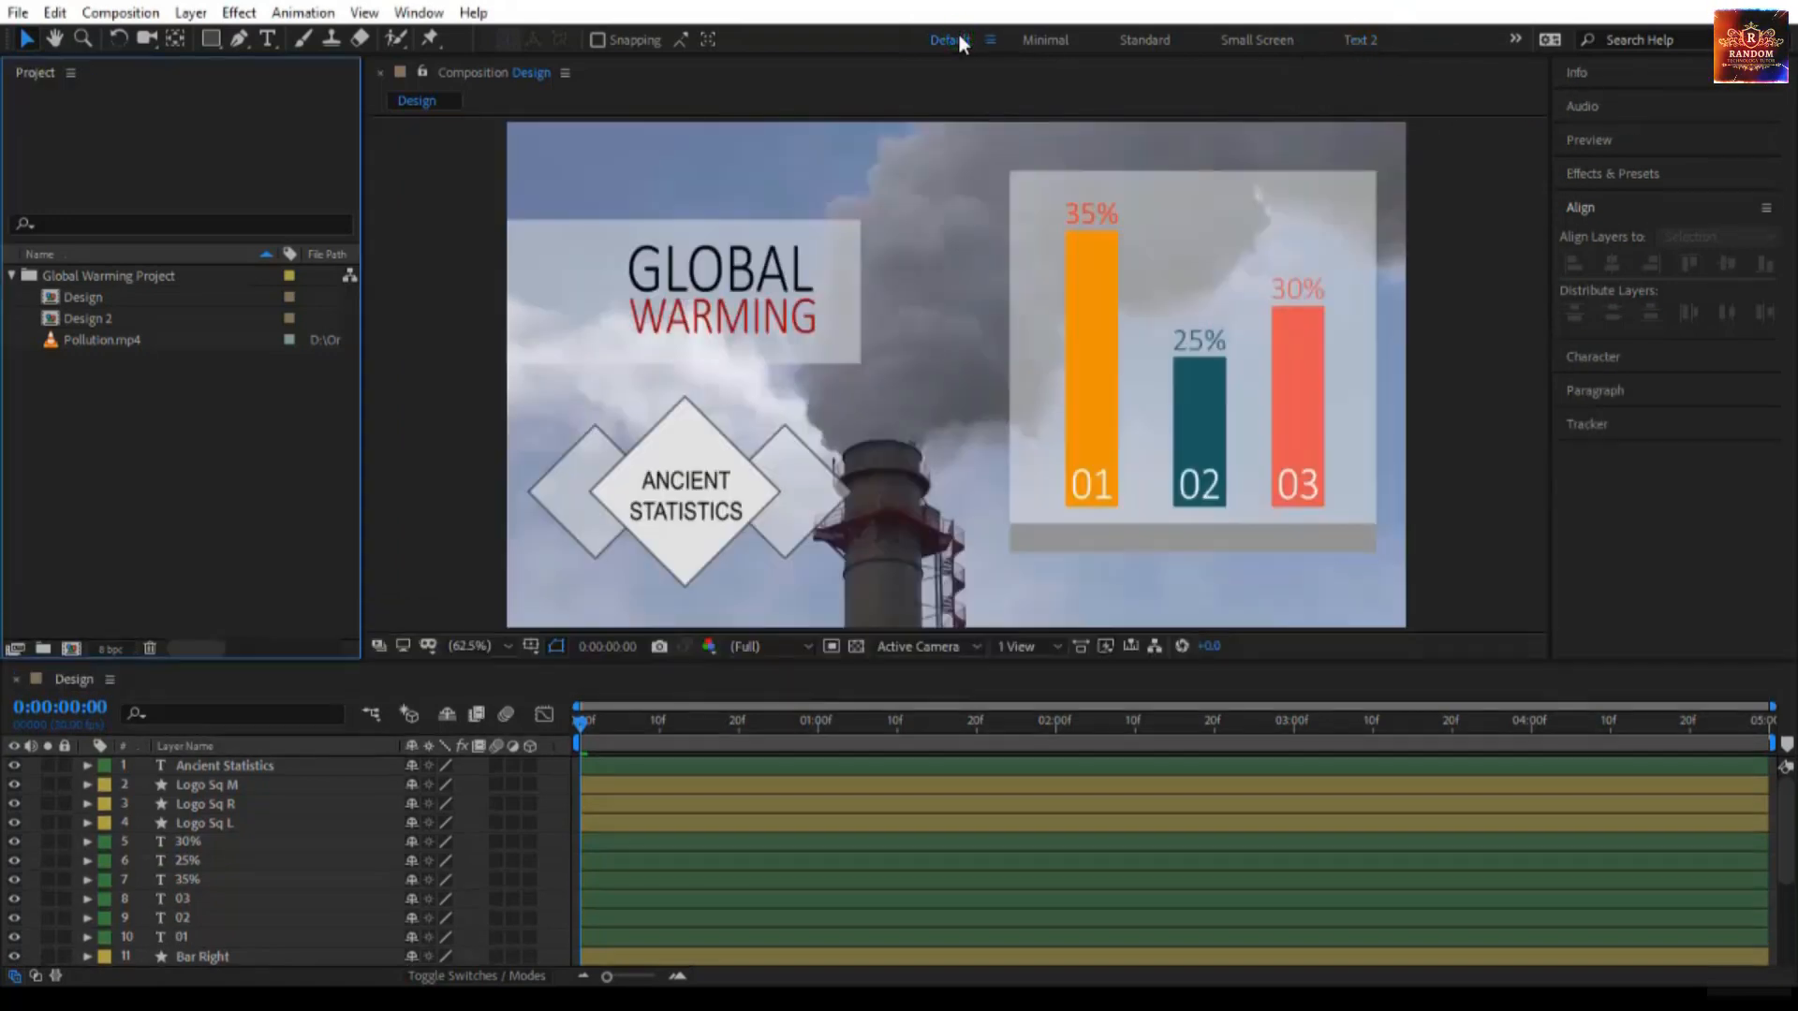
left_click(992, 41)
left_click(1035, 42)
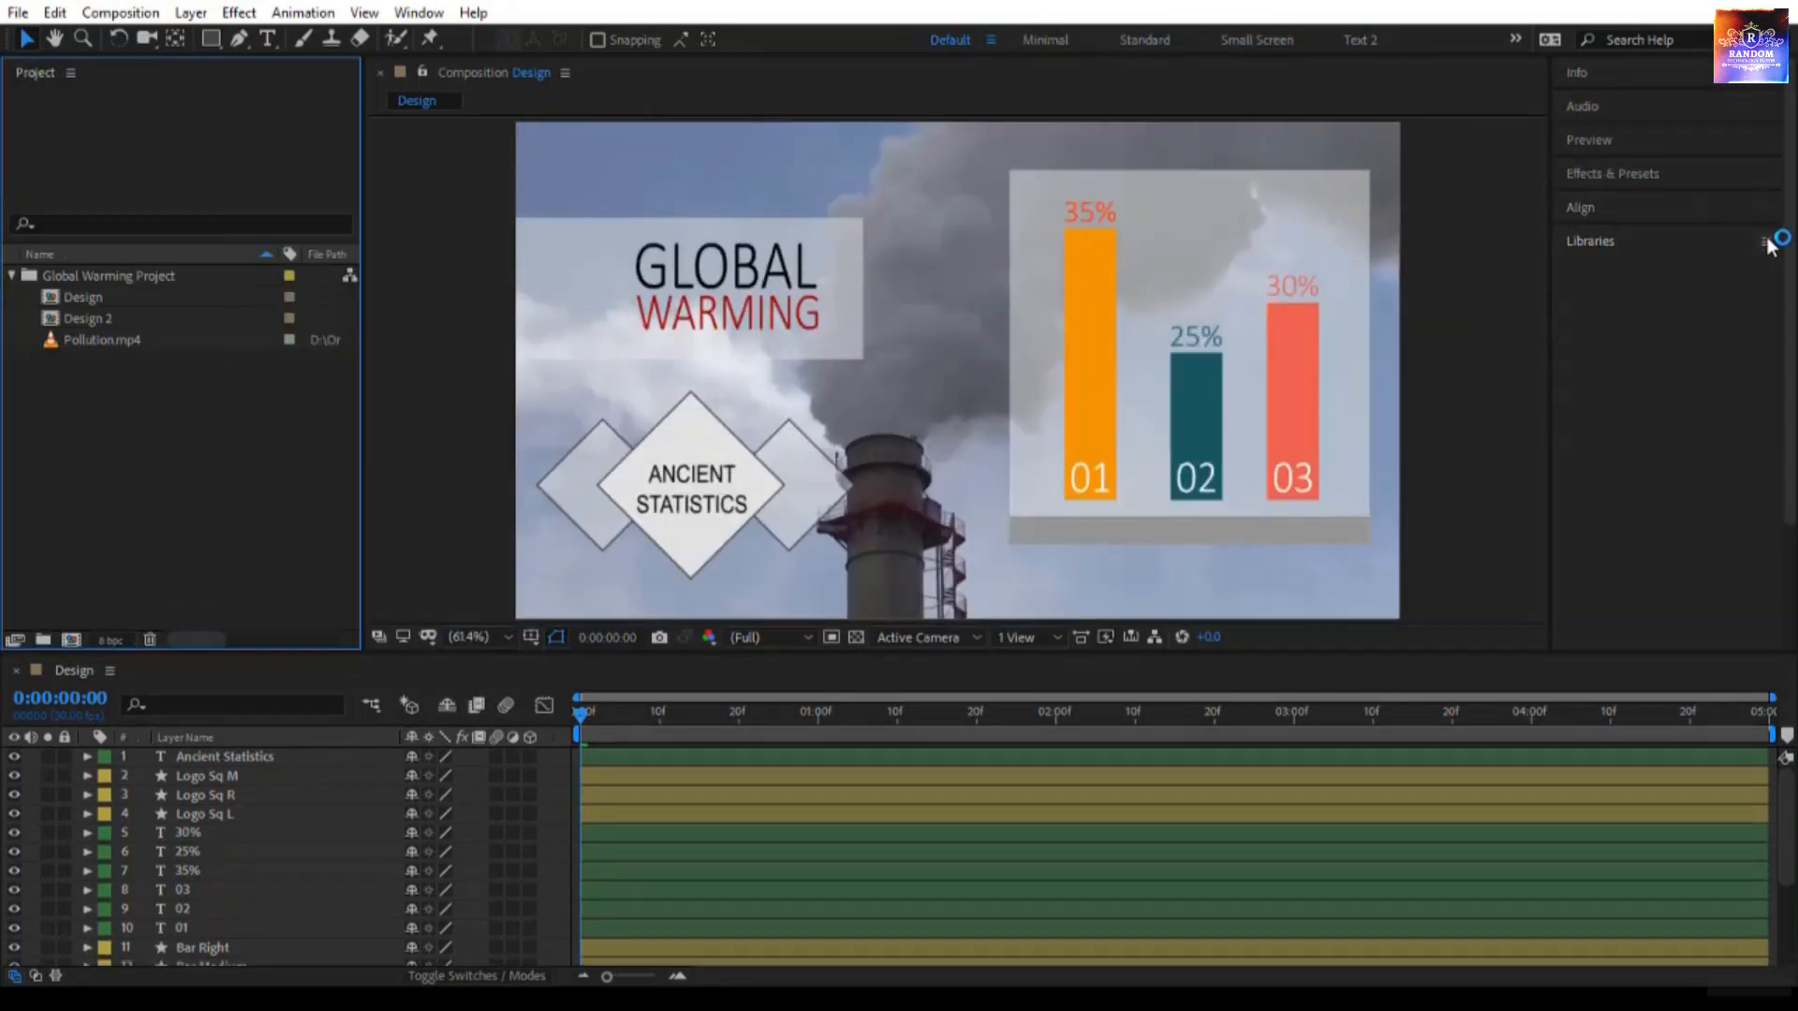
Step: Close the Libraries panel
left_click(1766, 241)
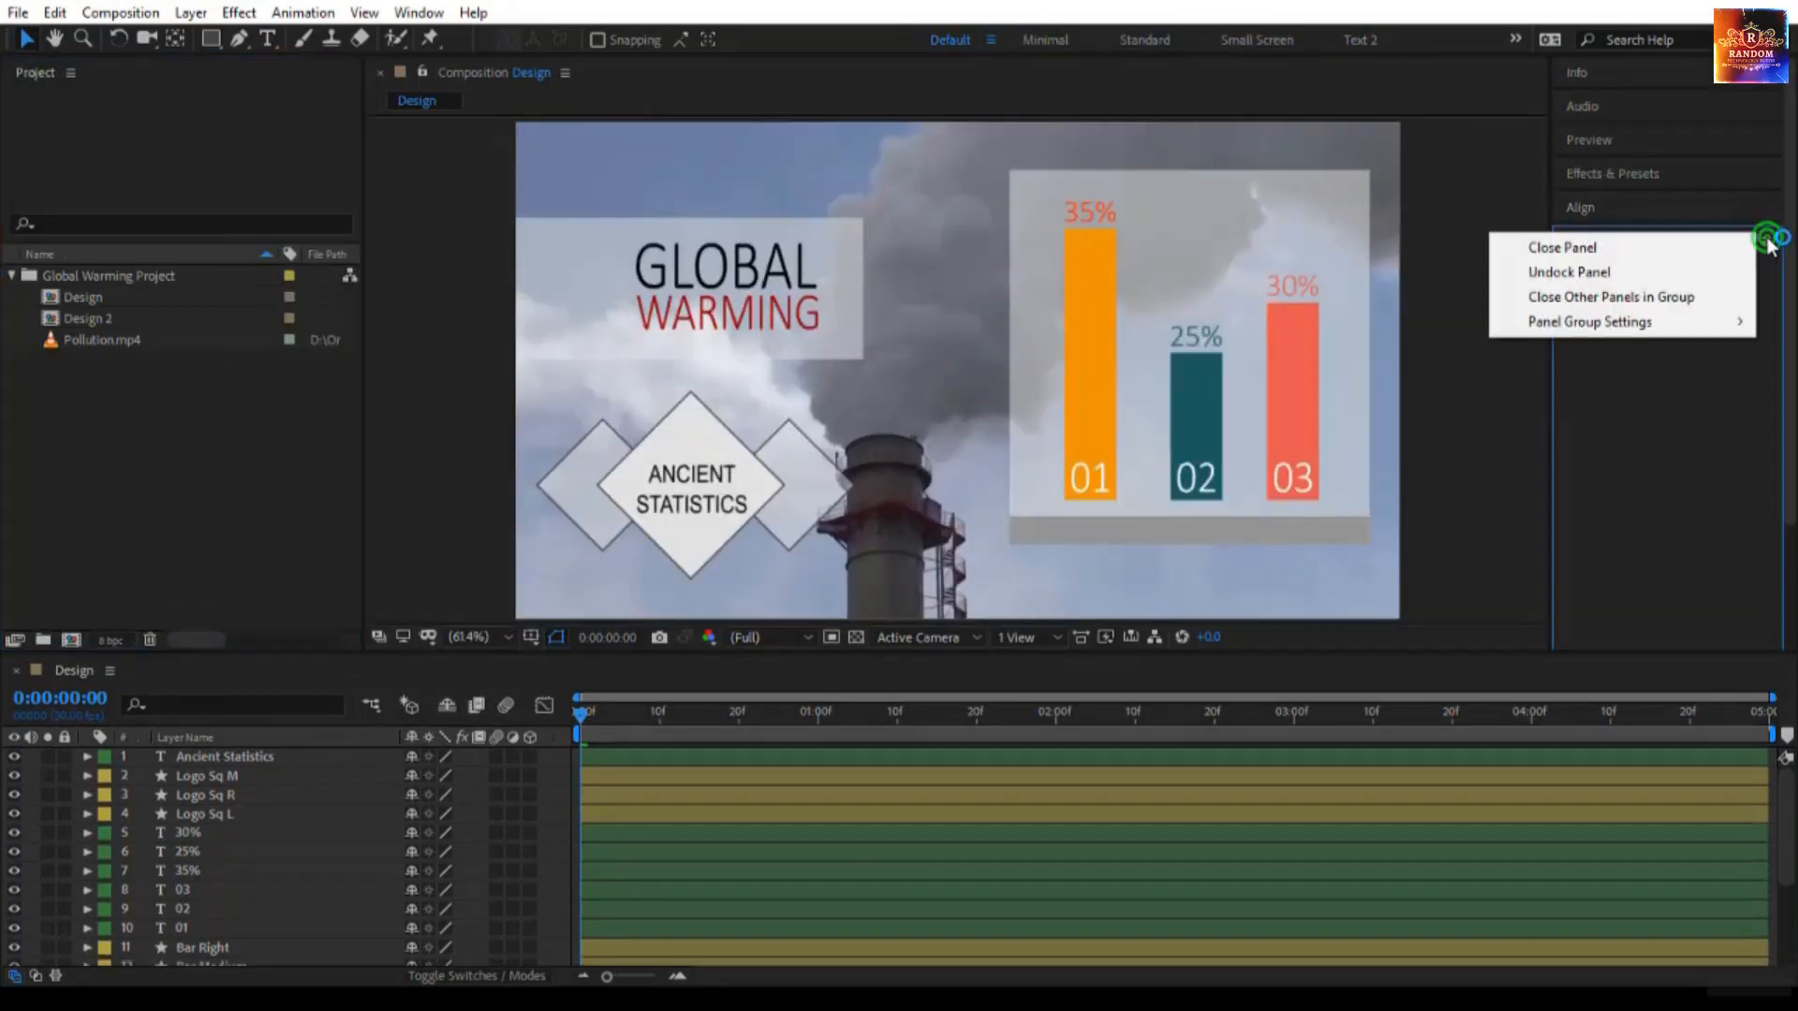
left_click(1707, 249)
left_click(1517, 285)
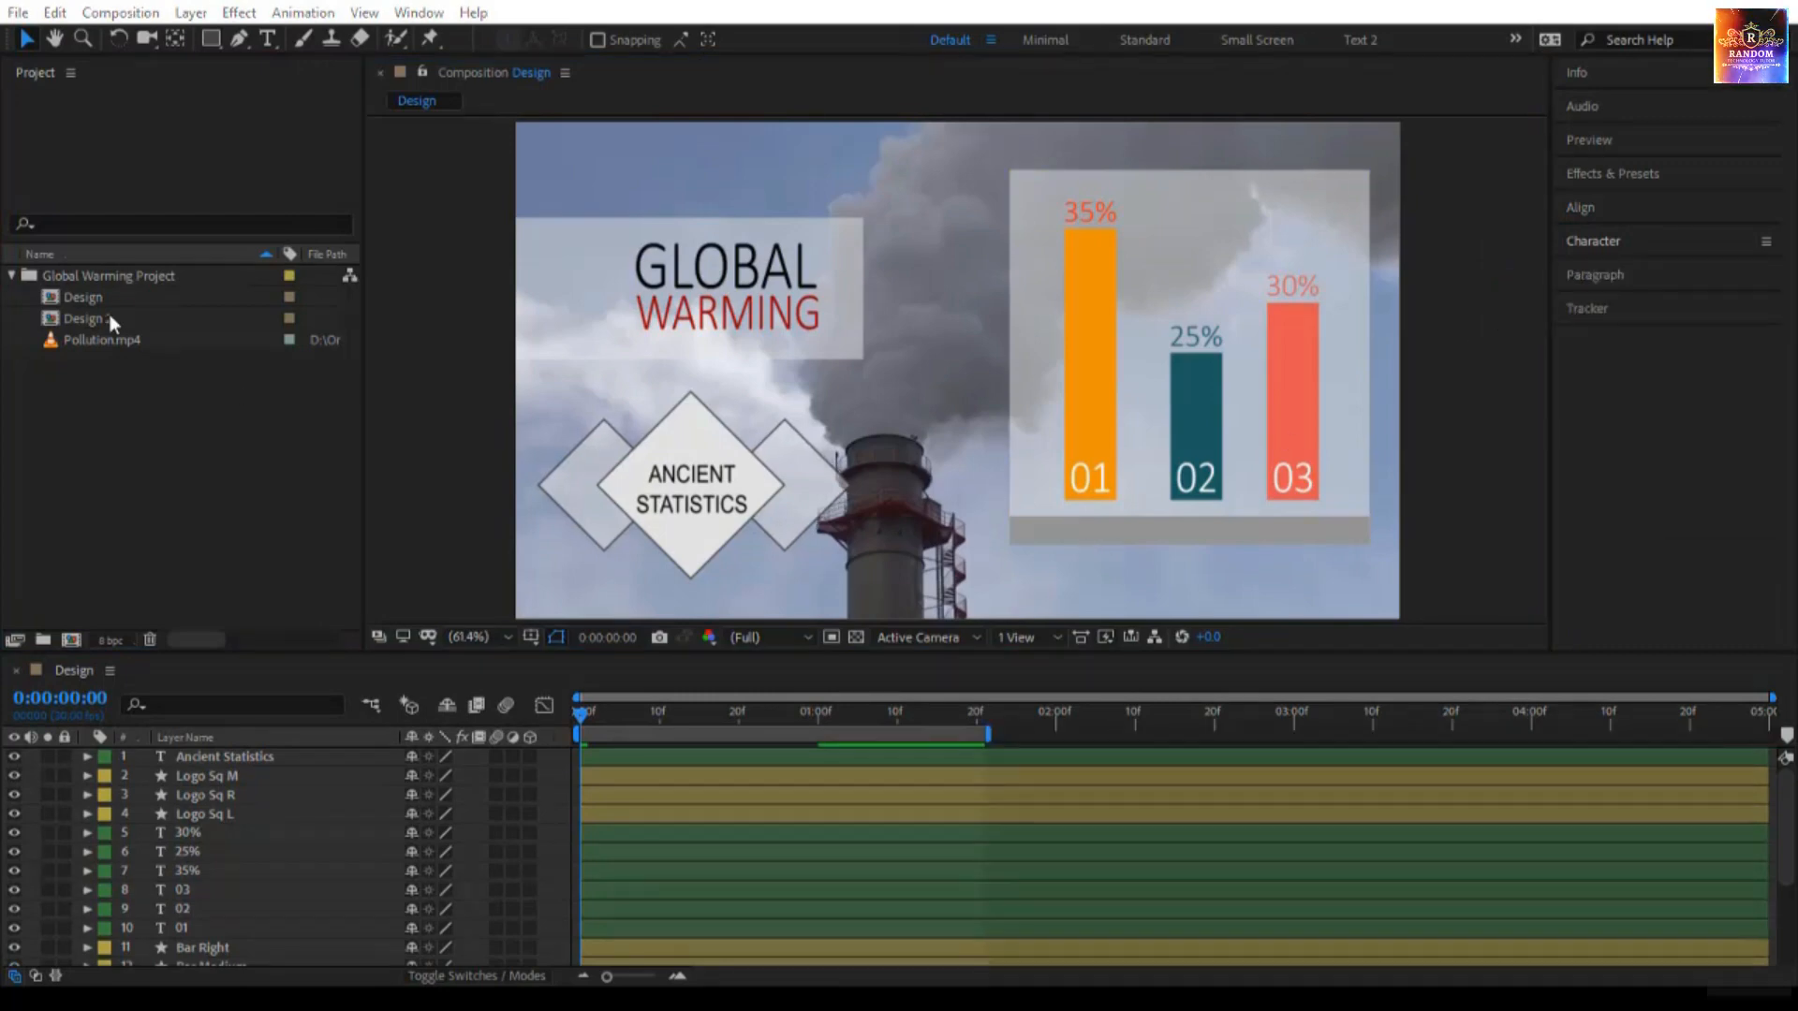
Step: Duplicate the Design 2 composition and rename the copy as Animate
left_click(111, 319)
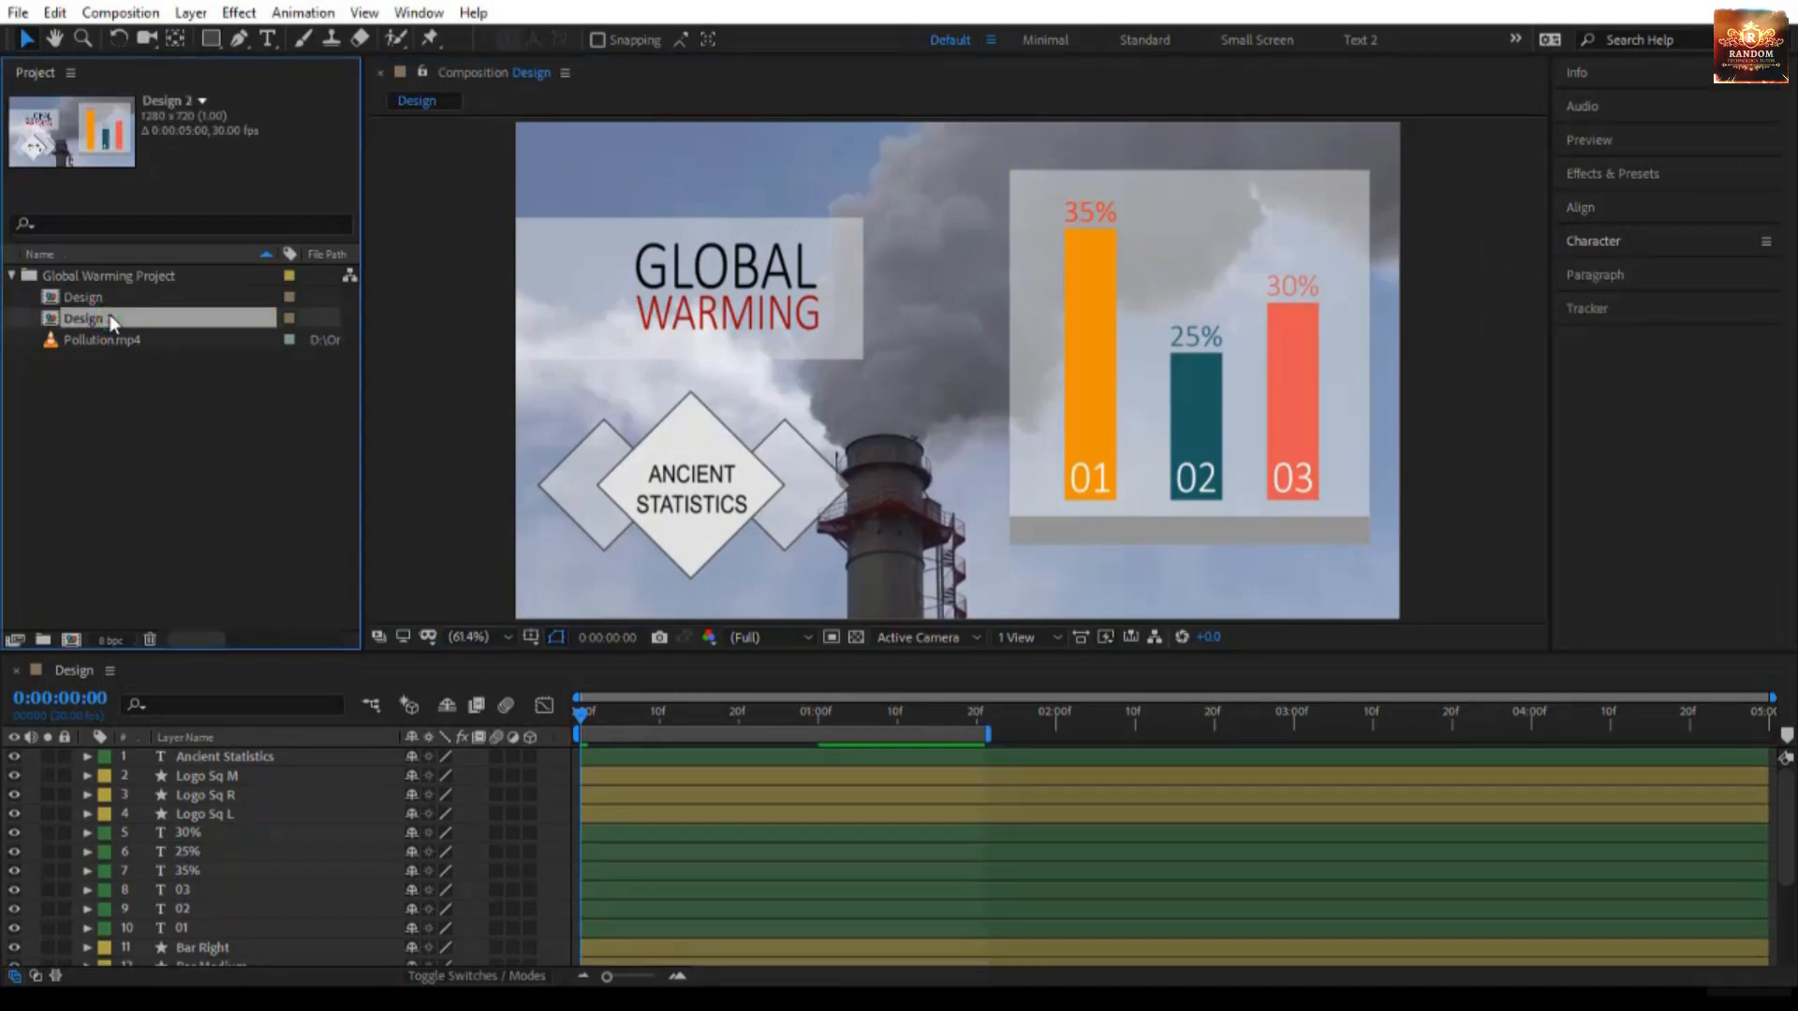
key("ctrl+d")
key("Return")
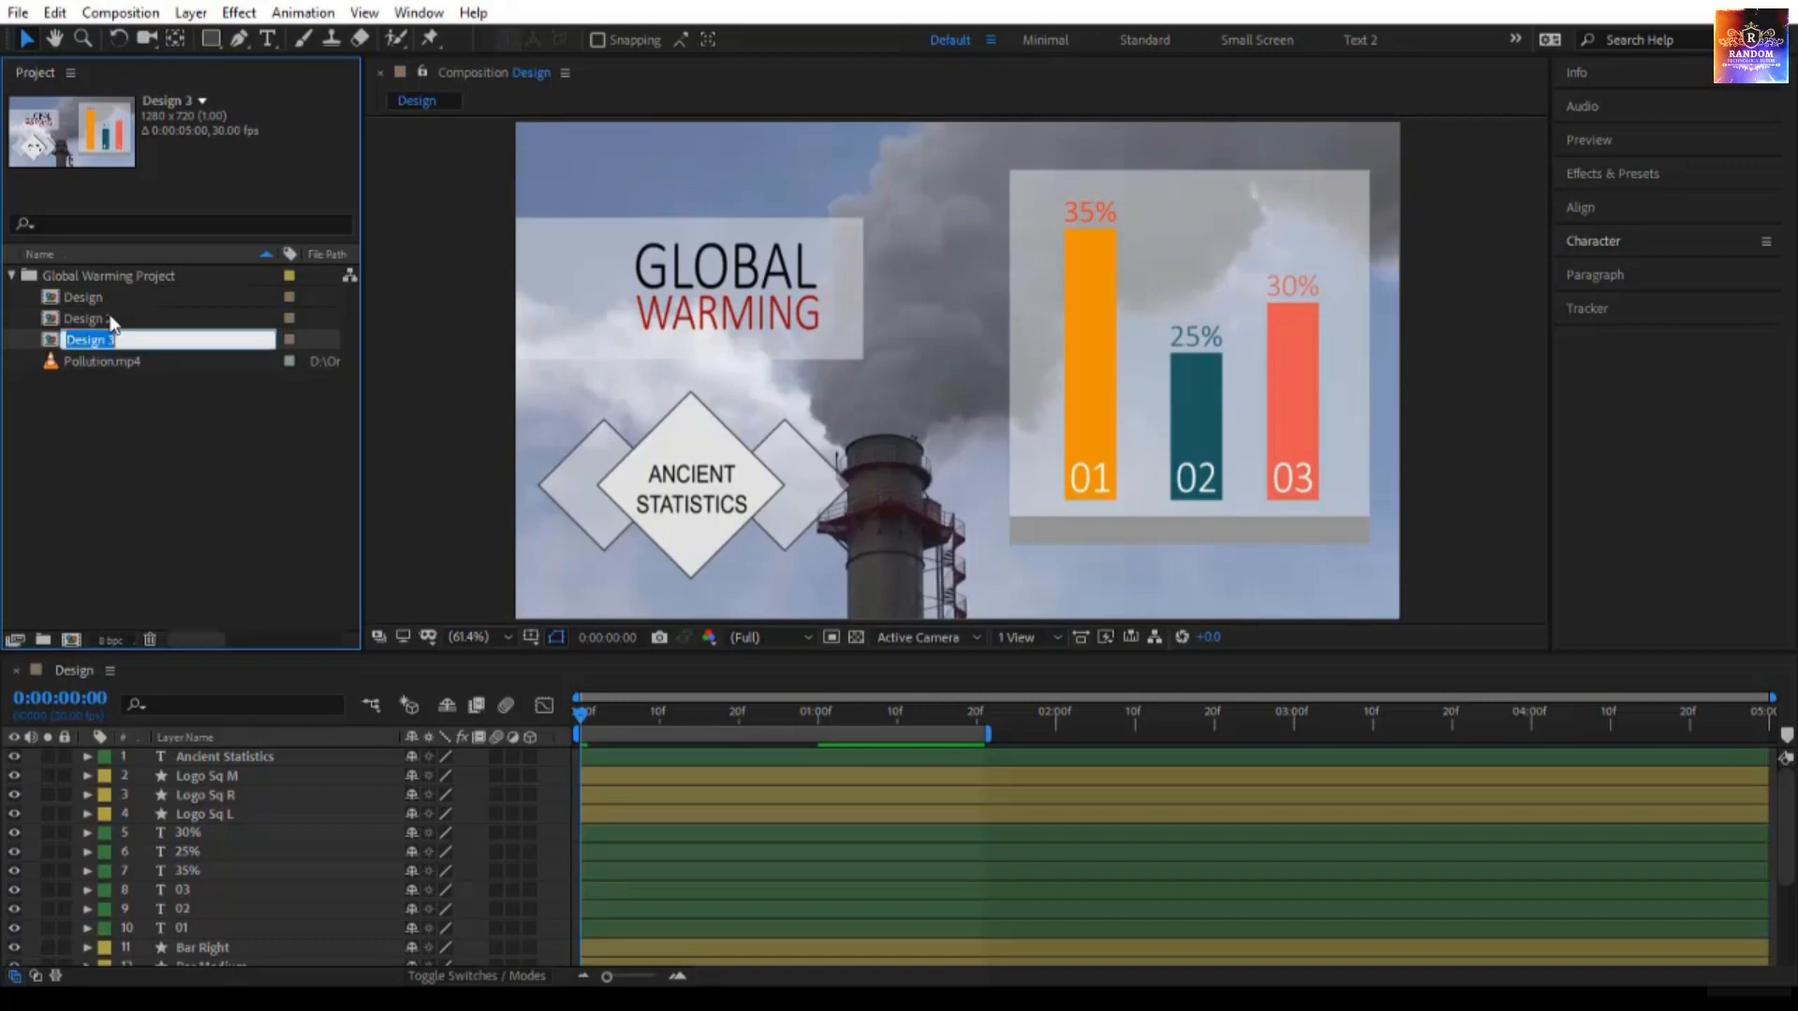
type("Anima")
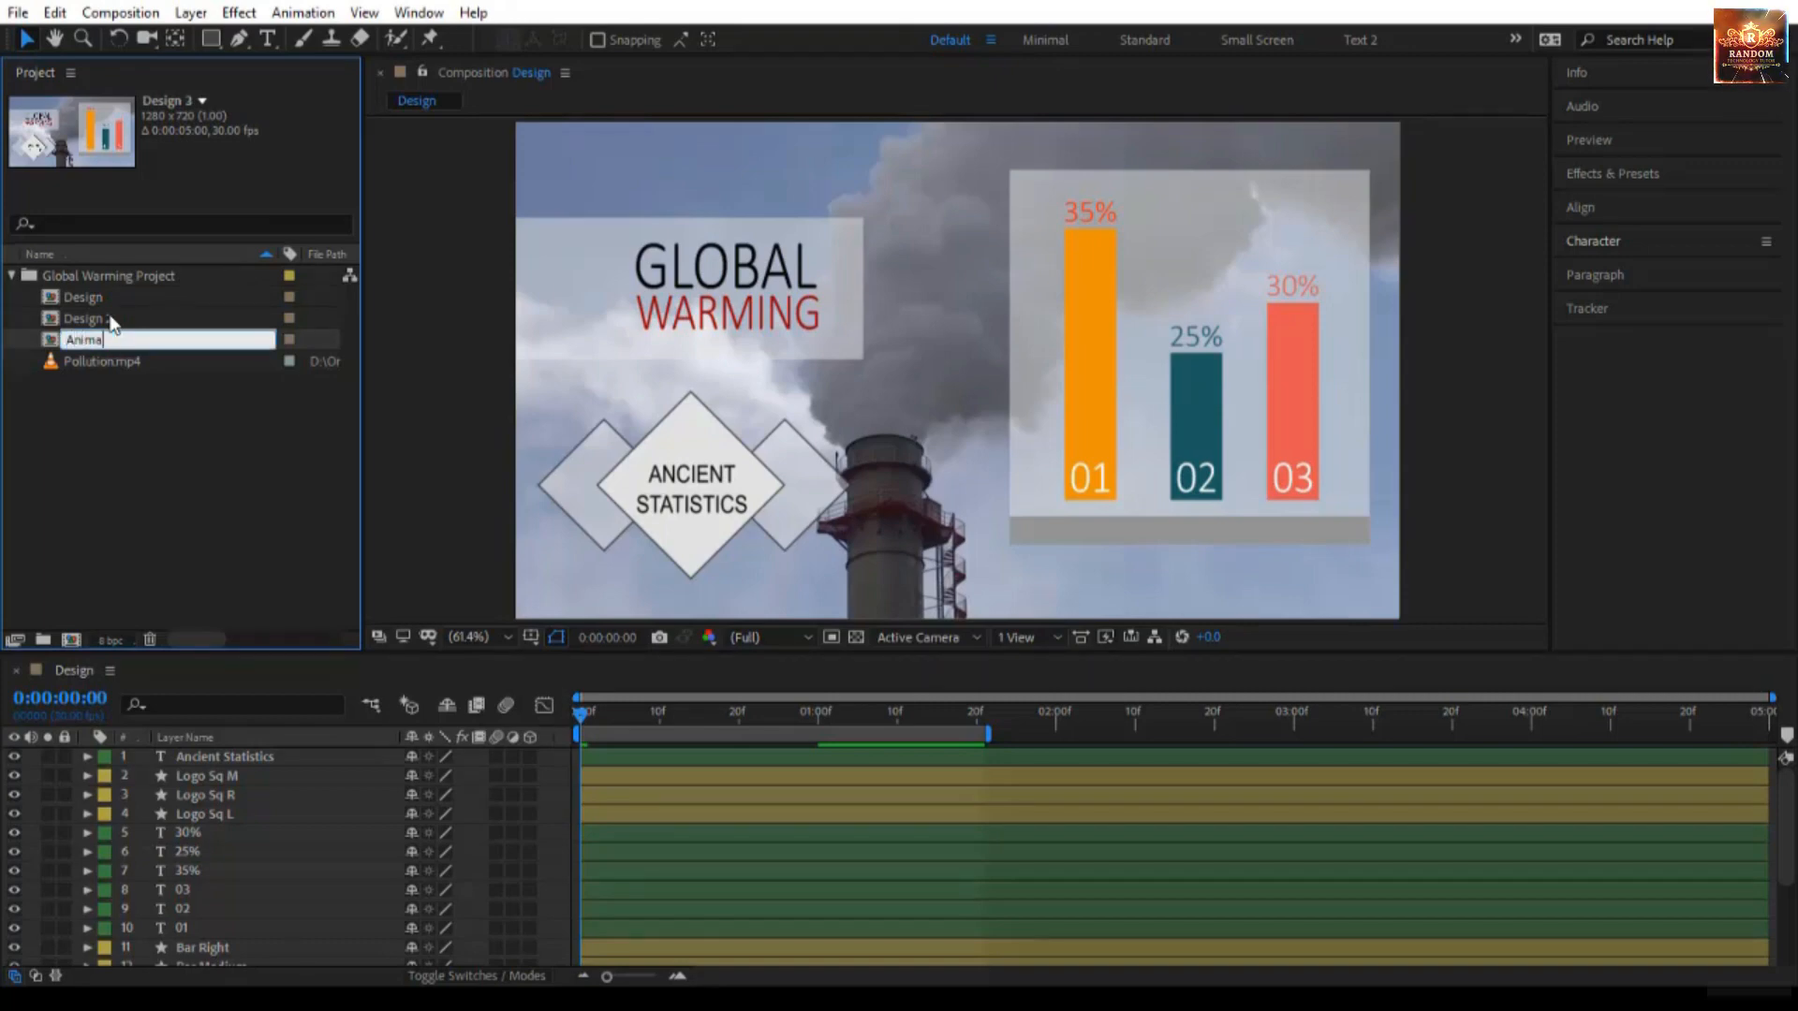
type("te")
key("Return")
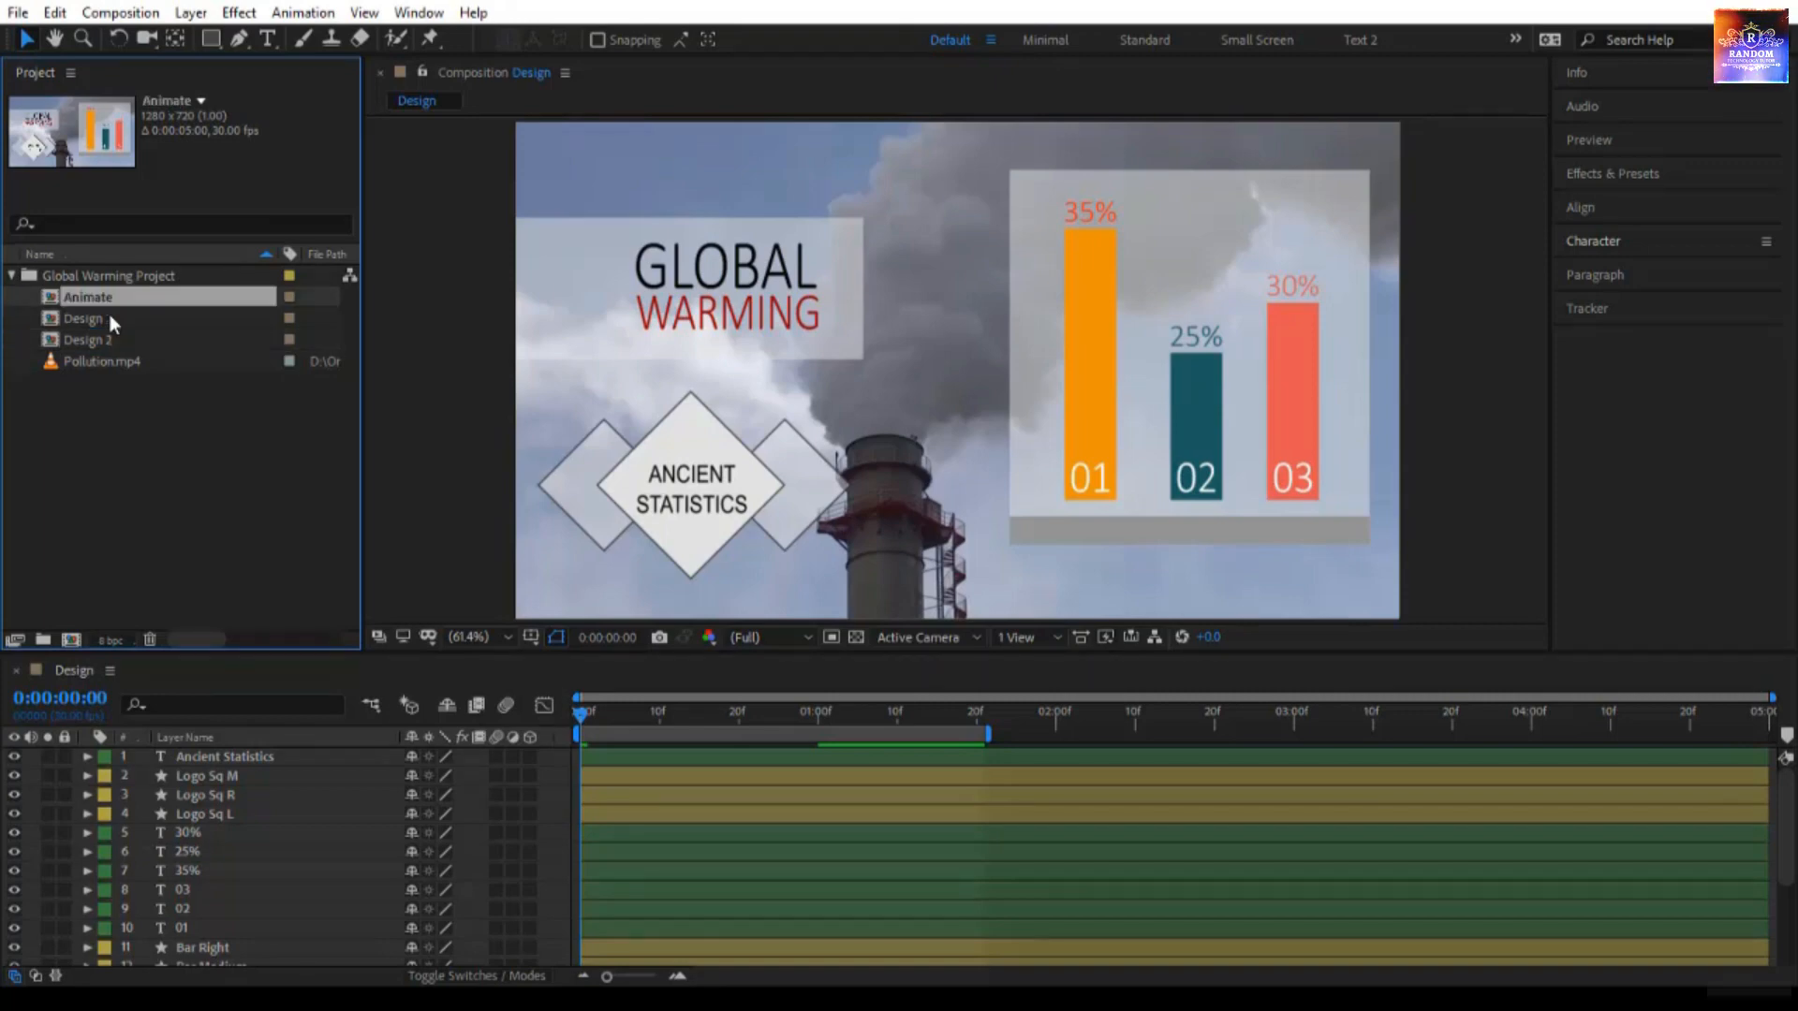
Step: Move the anchor point of the Bar Under Global rectangle horizontally to just outside the left edge of the frame
left_click(504, 334)
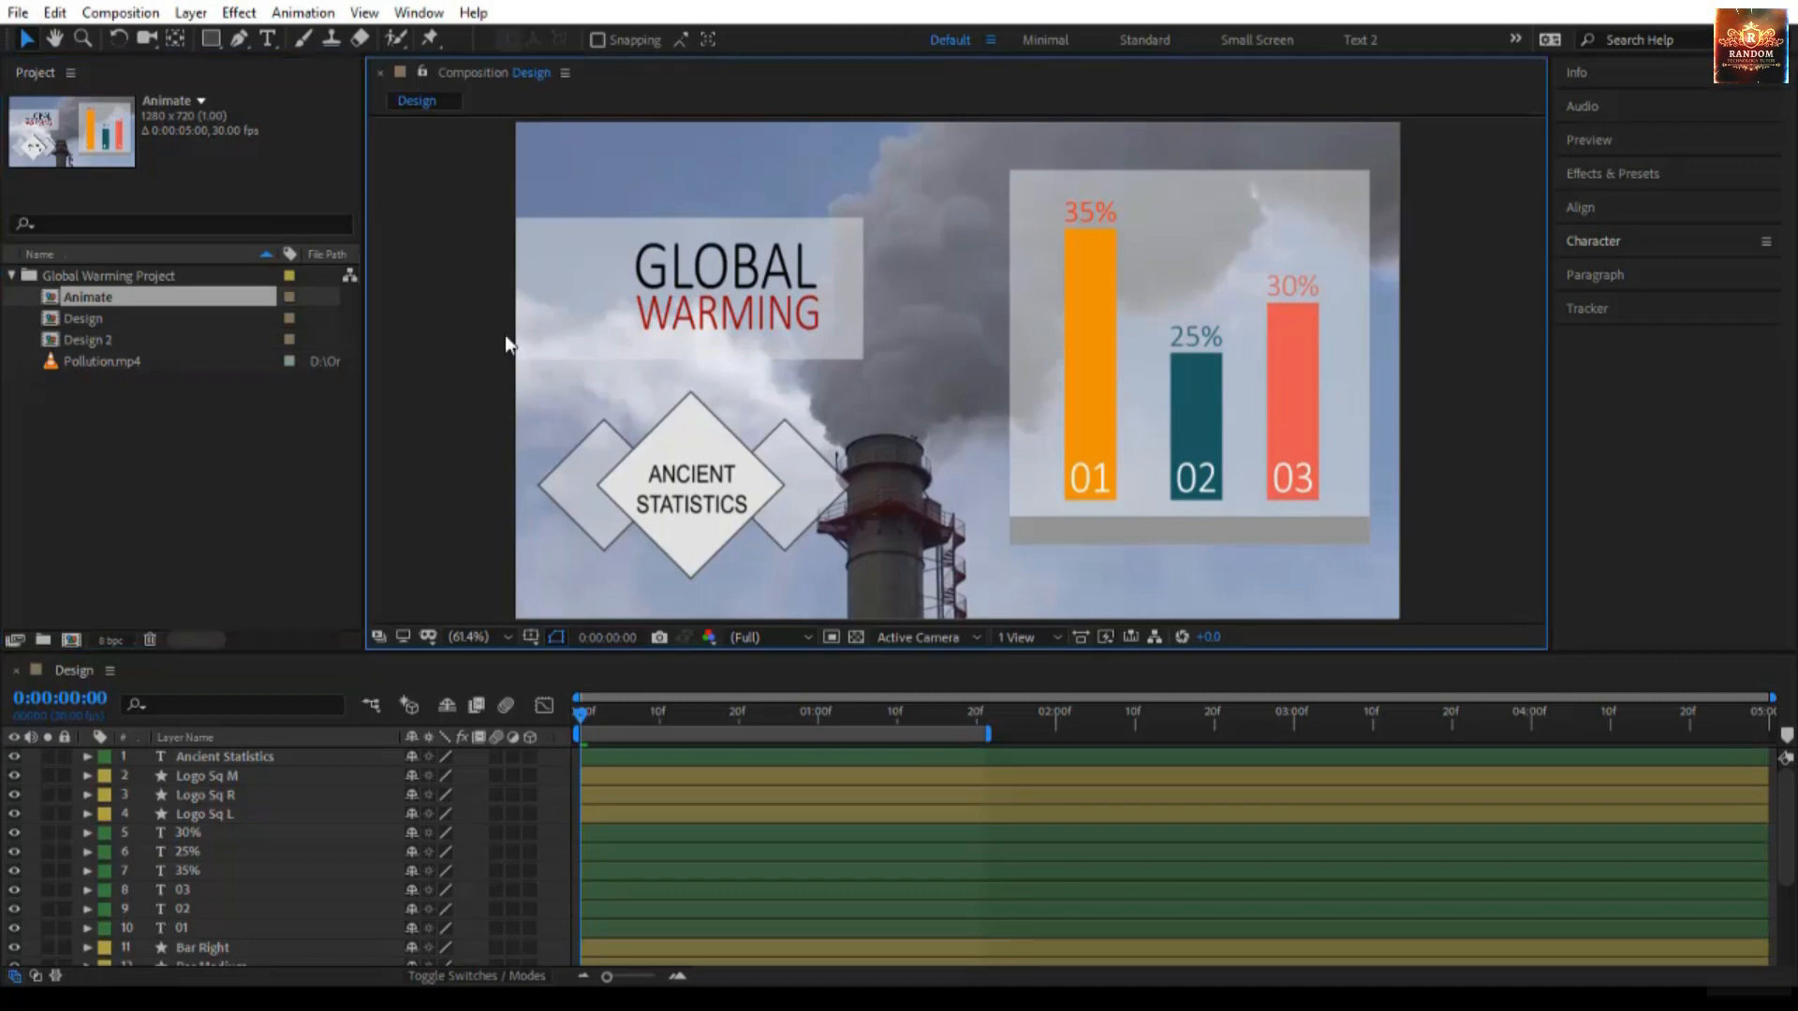
left_click(580, 309)
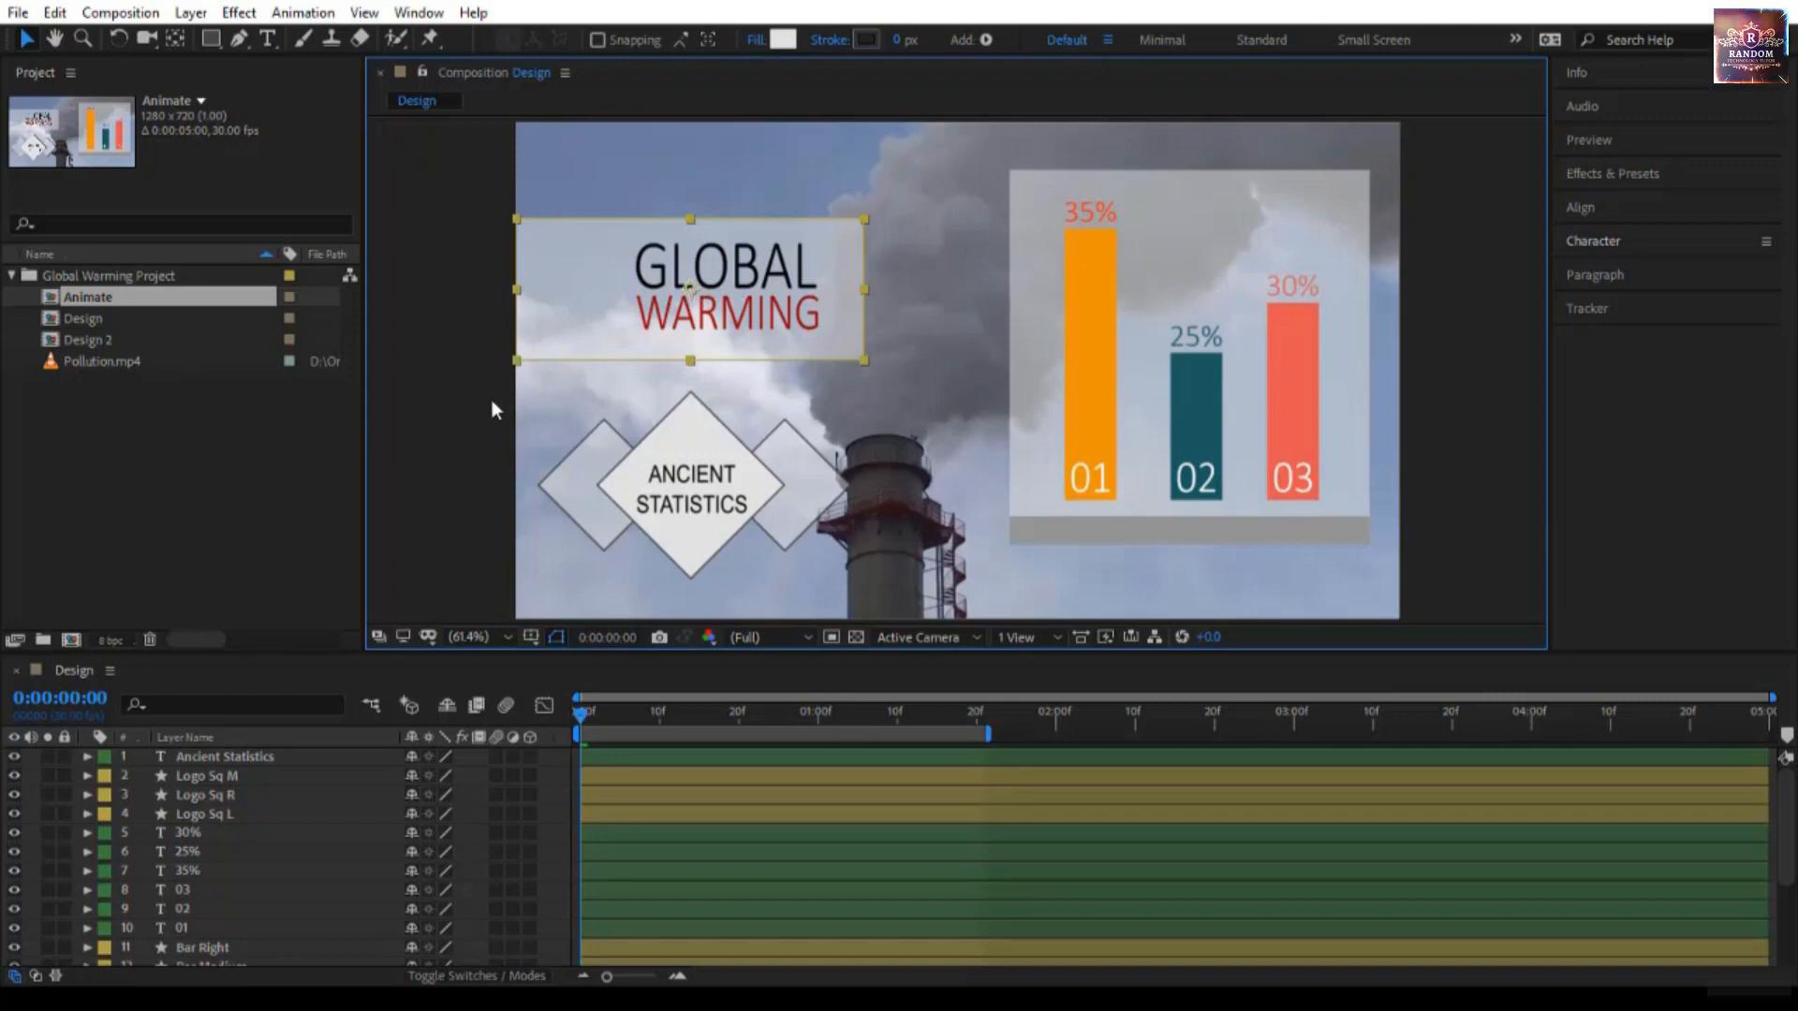
scroll(194, 910, "down", 4)
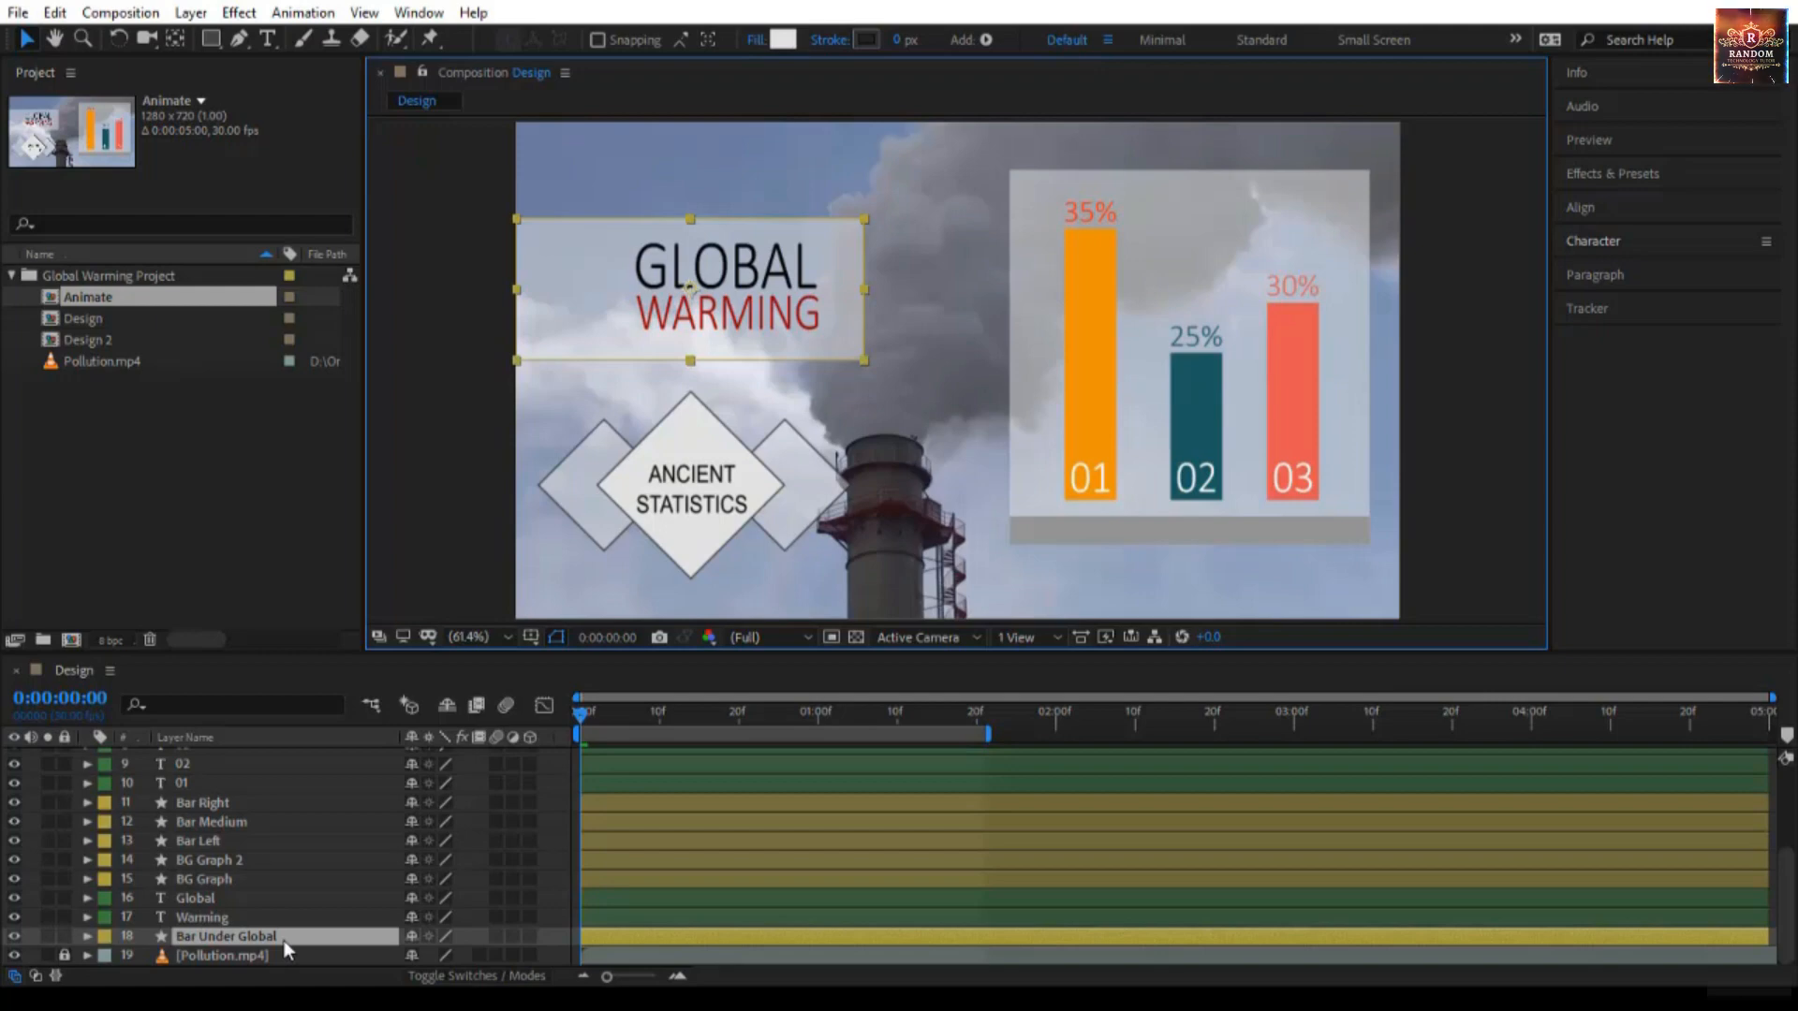
key("s")
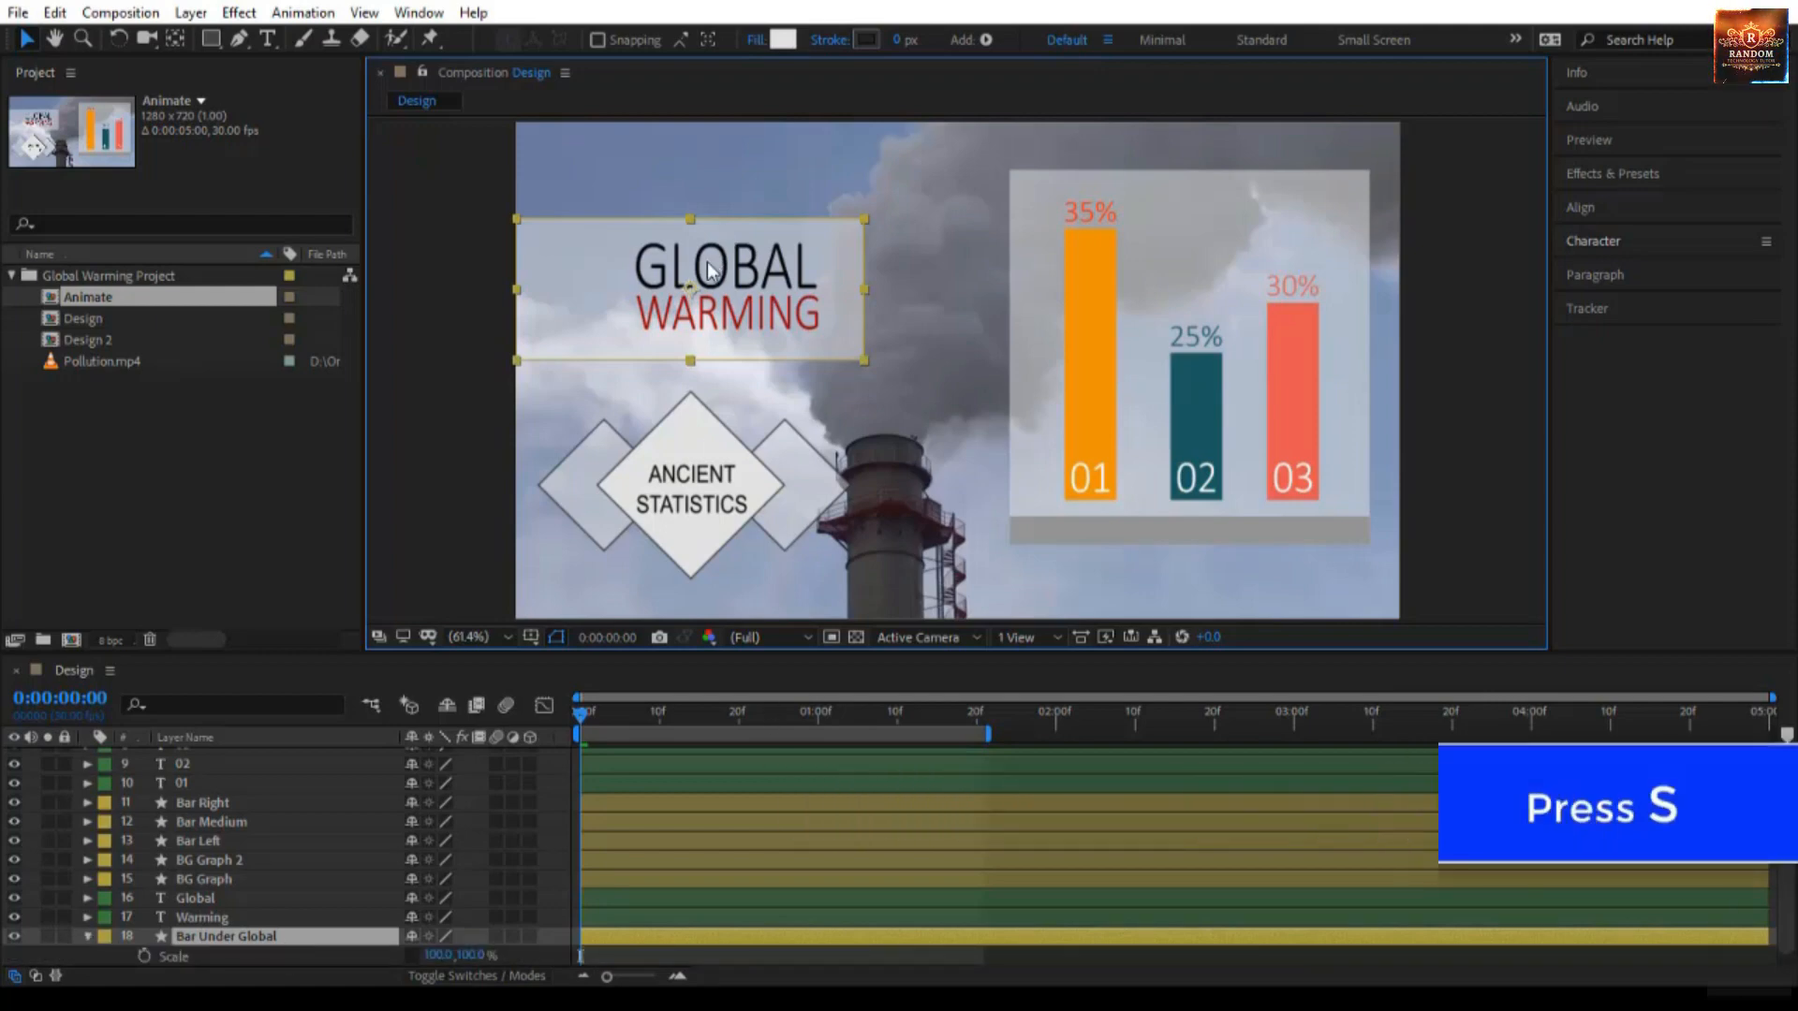
key("y")
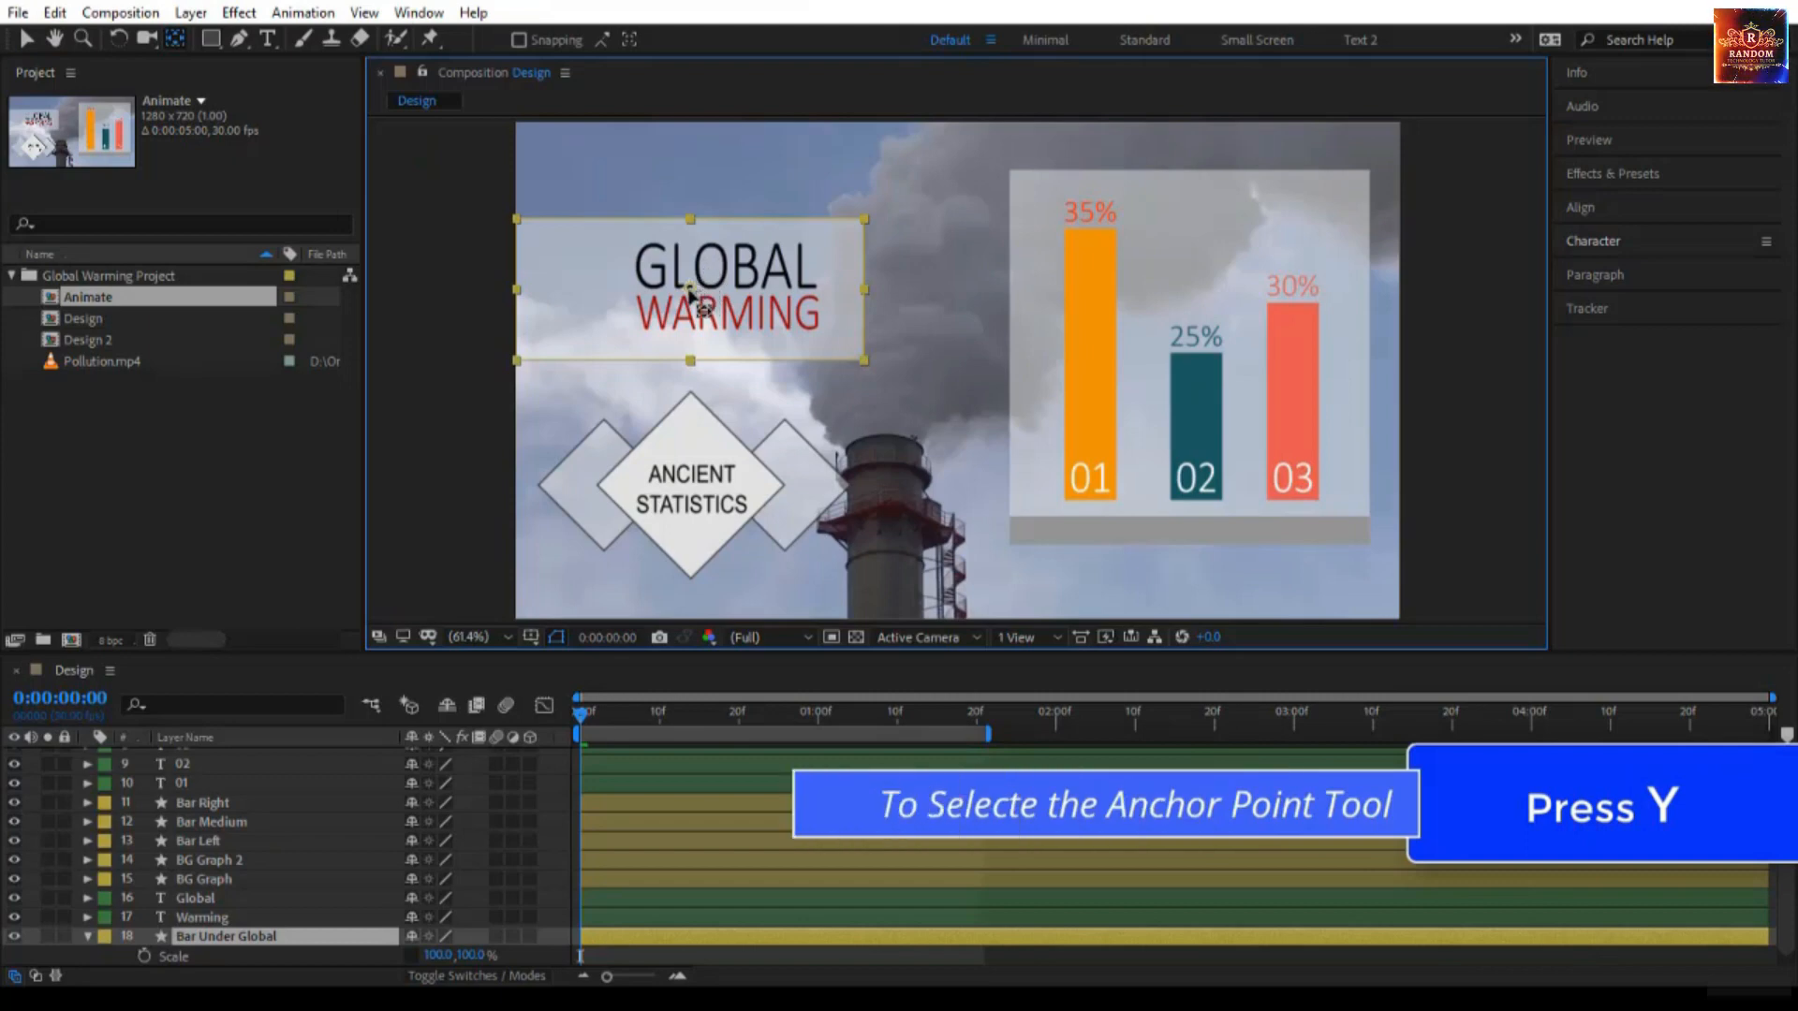
left_click_drag(691, 288, 451, 300)
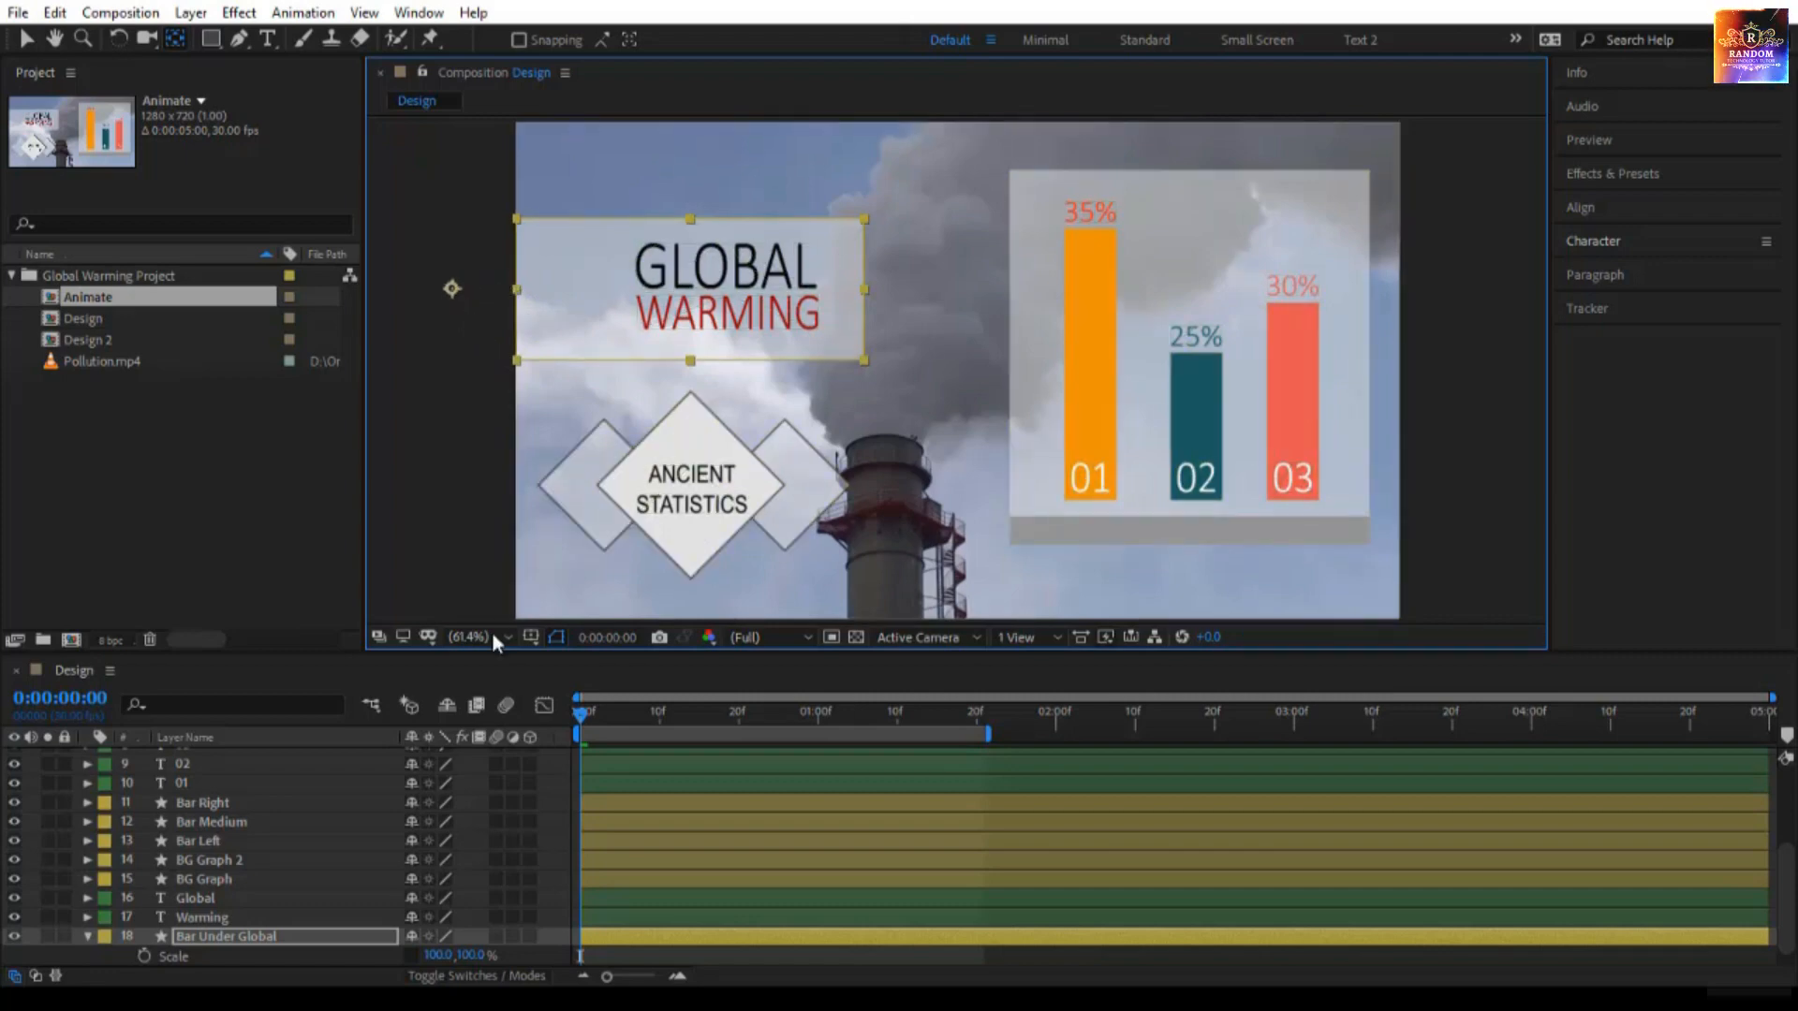
Step: Unlink the Scale proportions of the Bar Under Global layer and try out scaling only its width
scroll(449, 913, "down", 1)
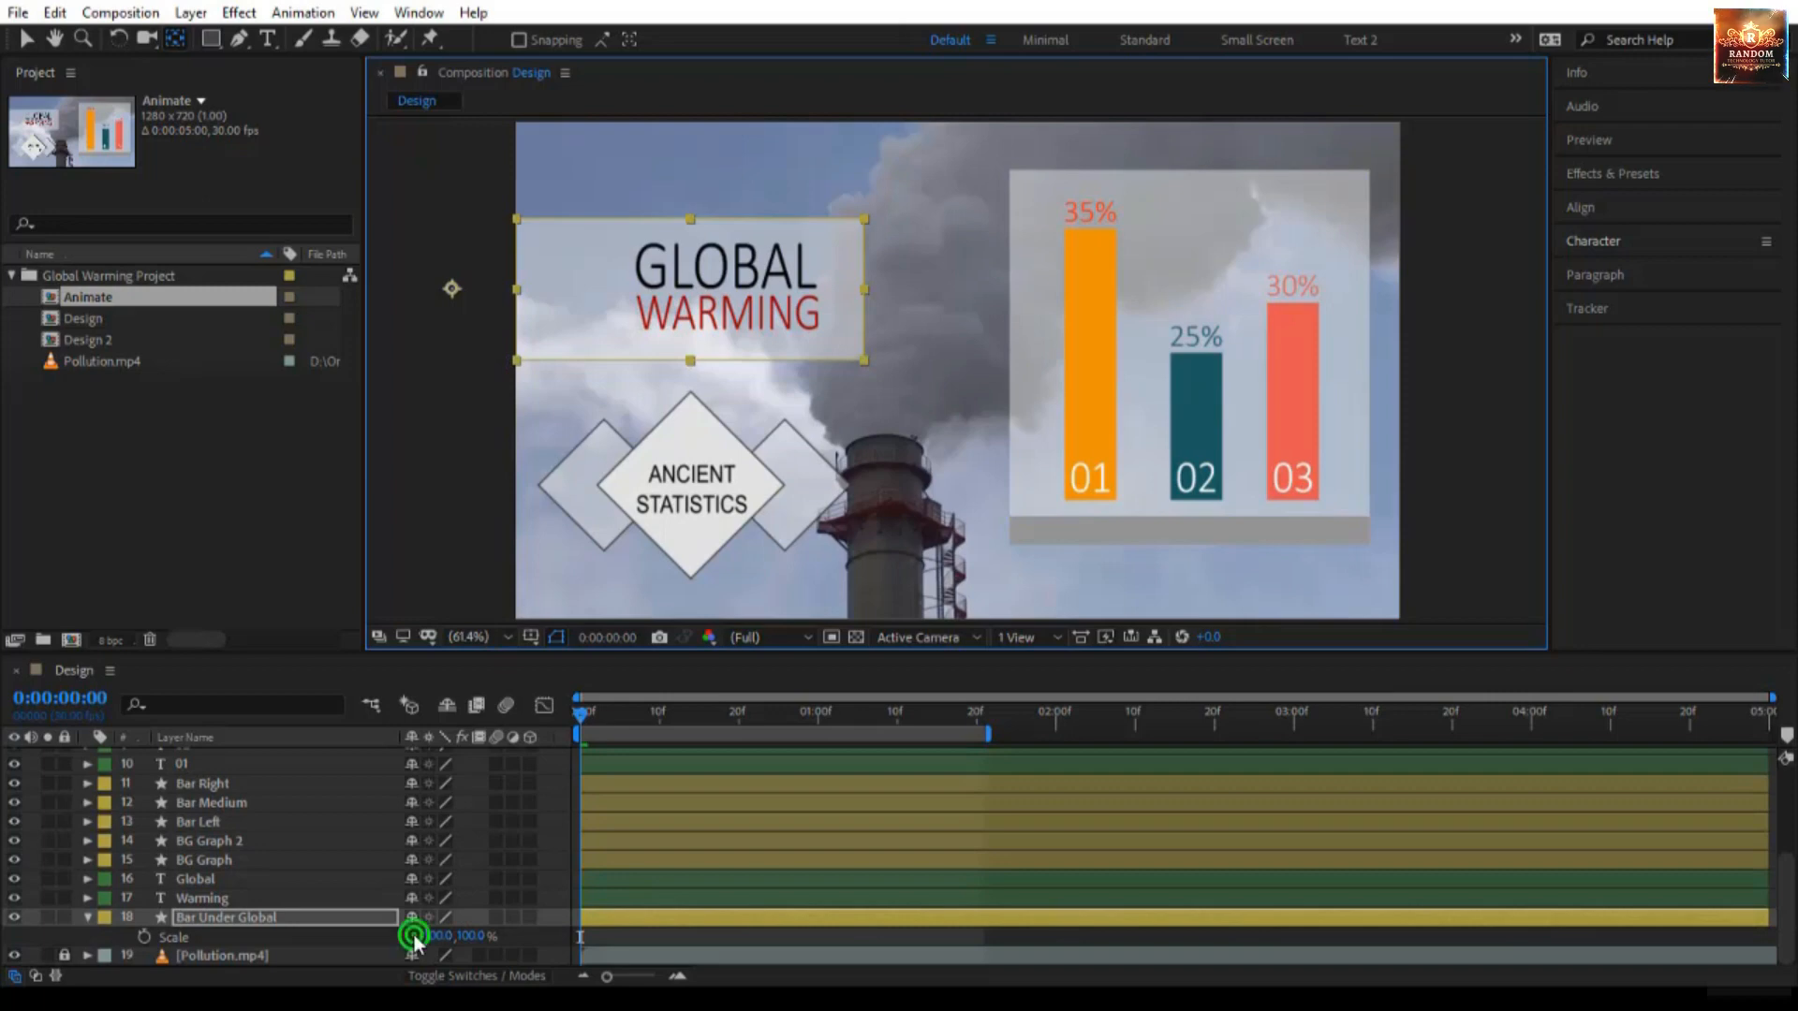
left_click(413, 935)
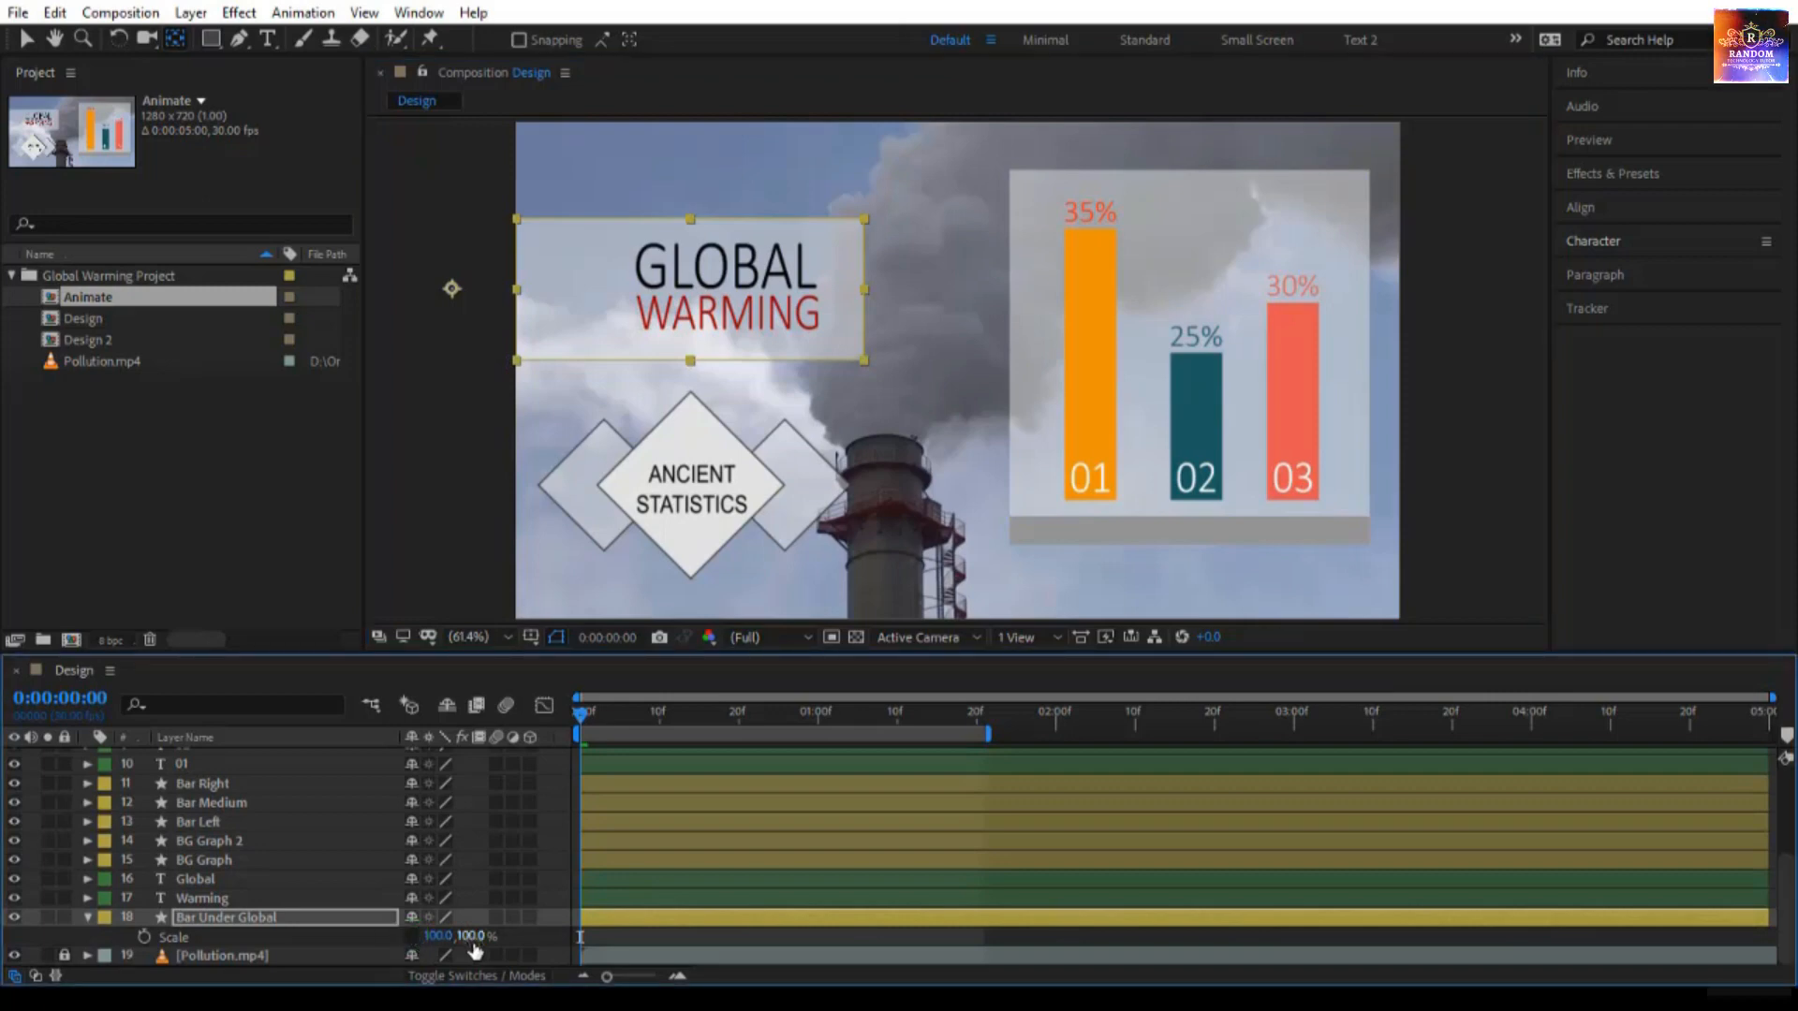
mouse_move(438, 936)
left_mouse_down()
mouse_move(296, 937)
mouse_move(414, 936)
left_mouse_up()
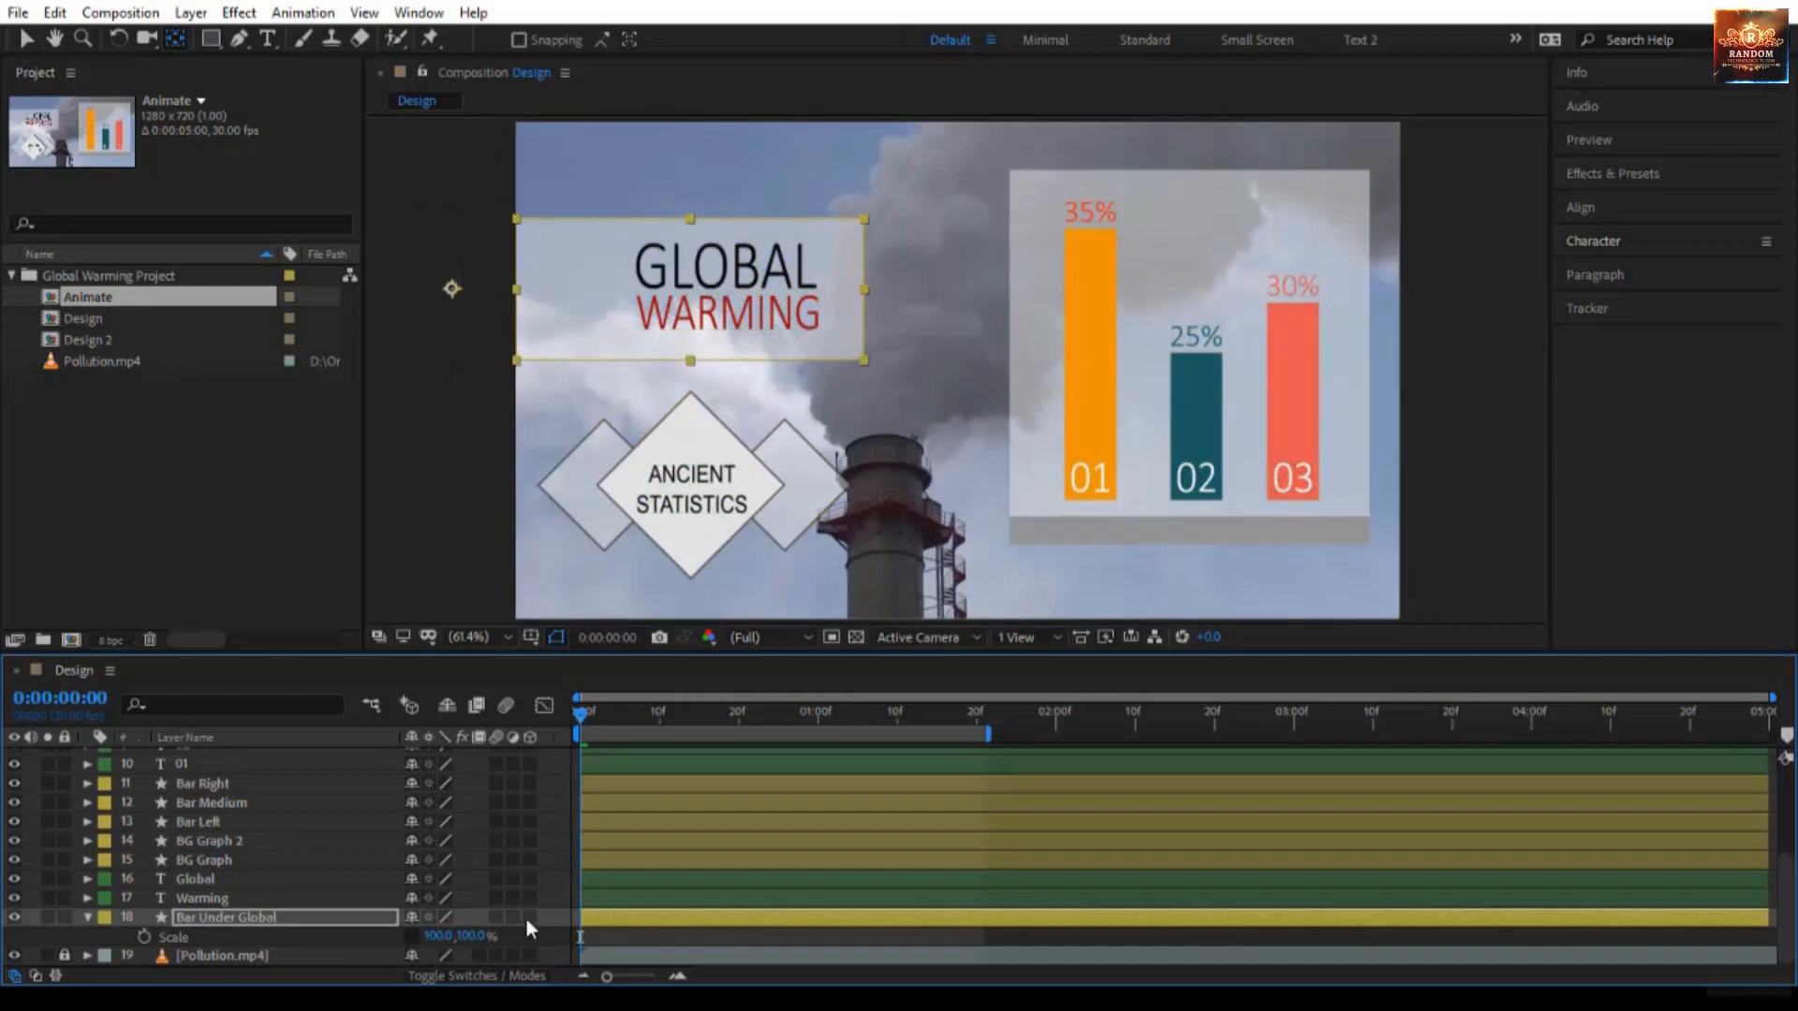
Step: Keyframe Bar Under Global's Scale at 100% at 0:00:00:20 and at 0% width at frame 0, and preview the animation
left_click_drag(579, 716, 740, 764)
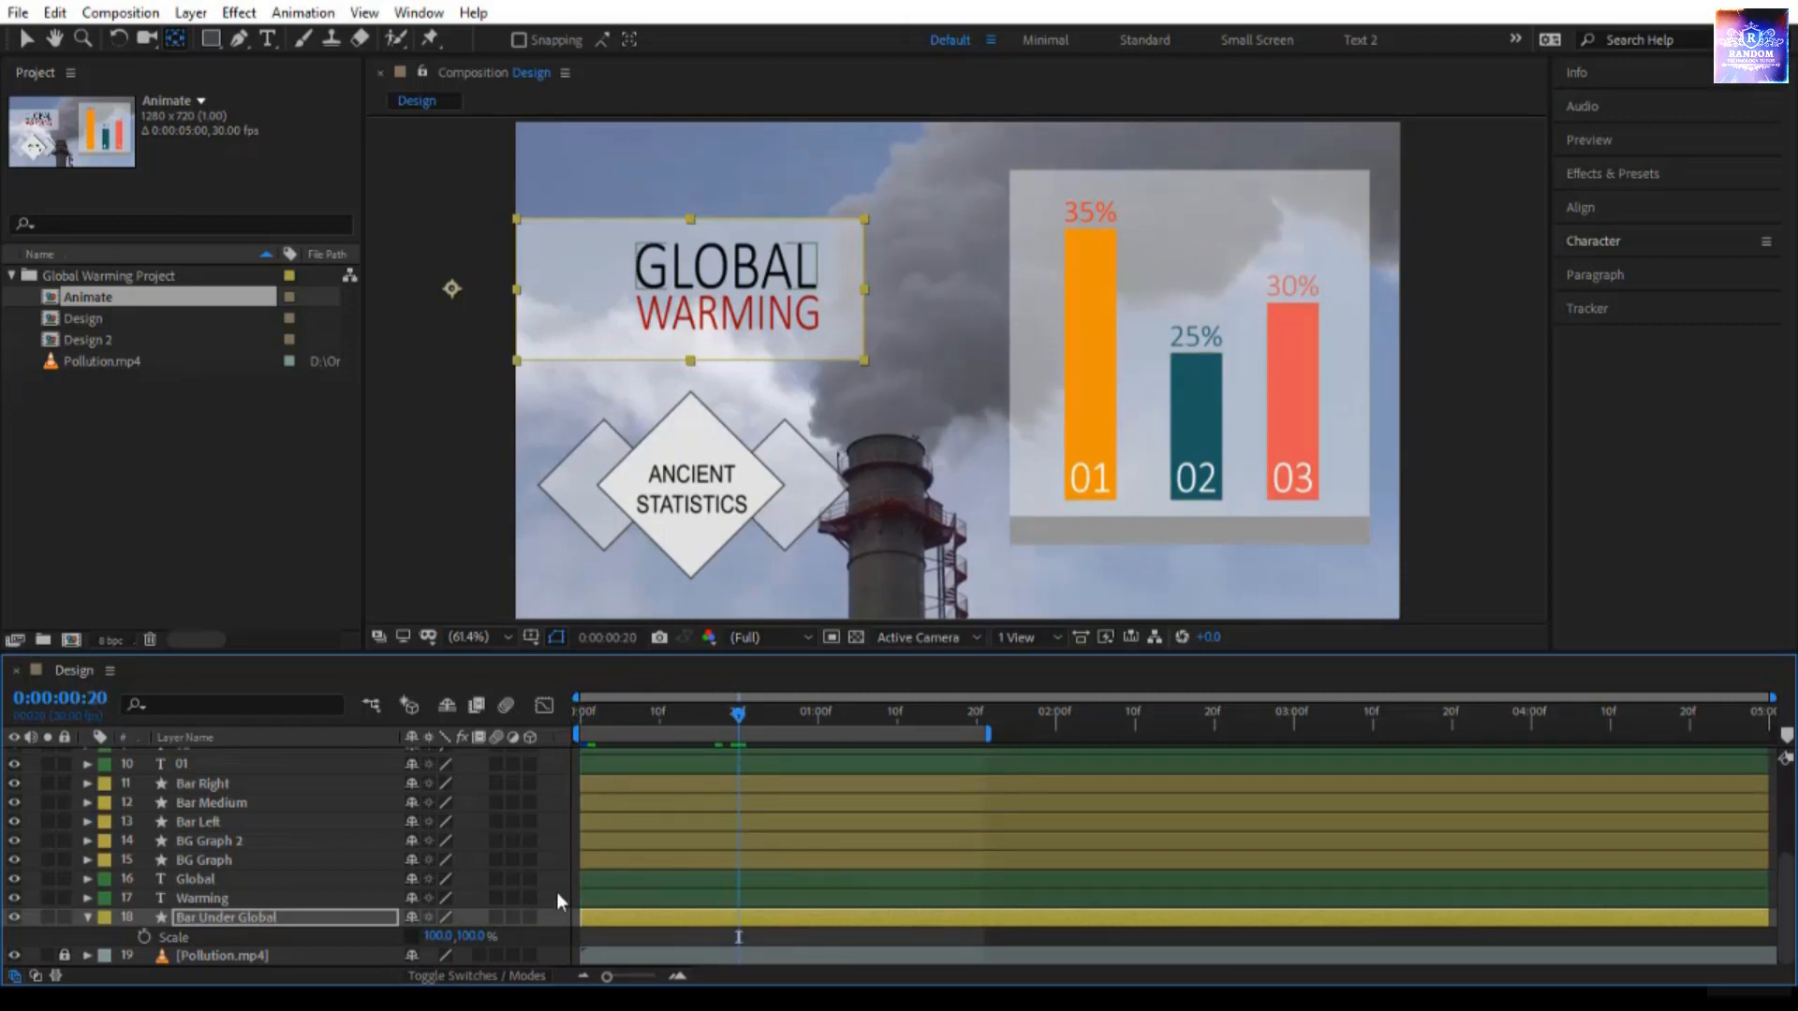
left_click(145, 936)
left_click_drag(717, 706, 554, 732)
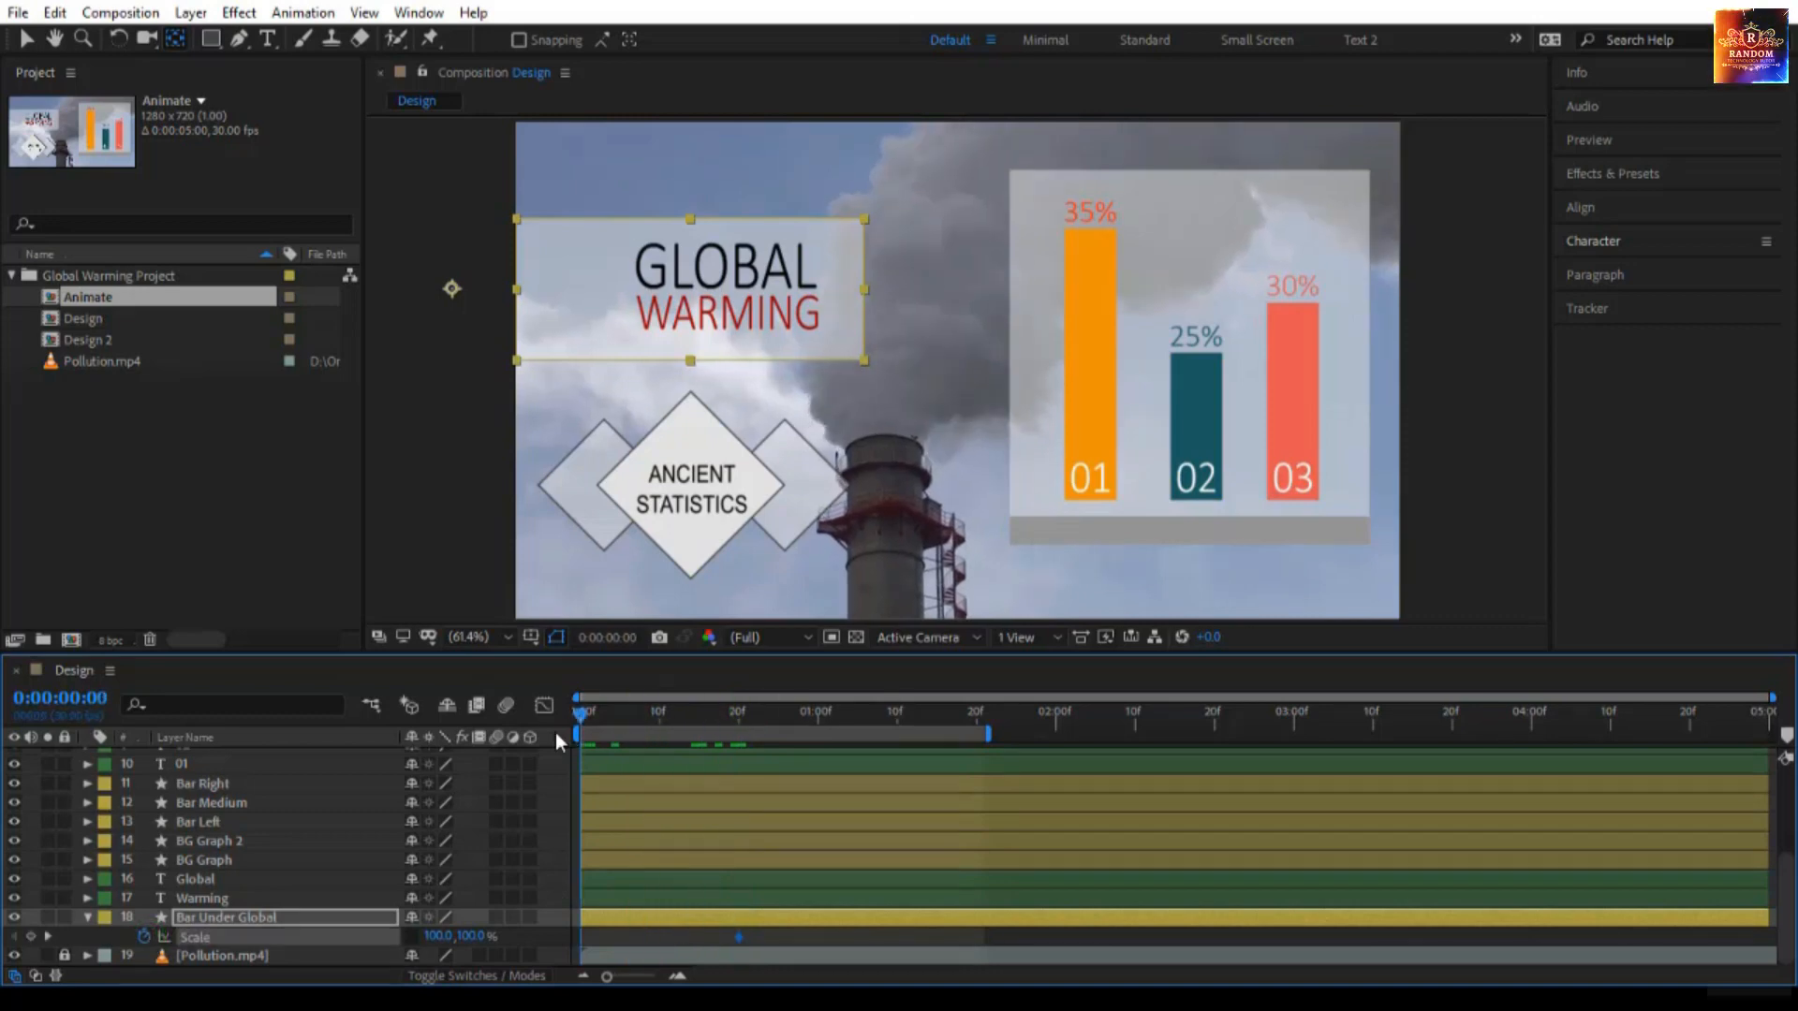
left_click(437, 936)
type("0")
key("Return")
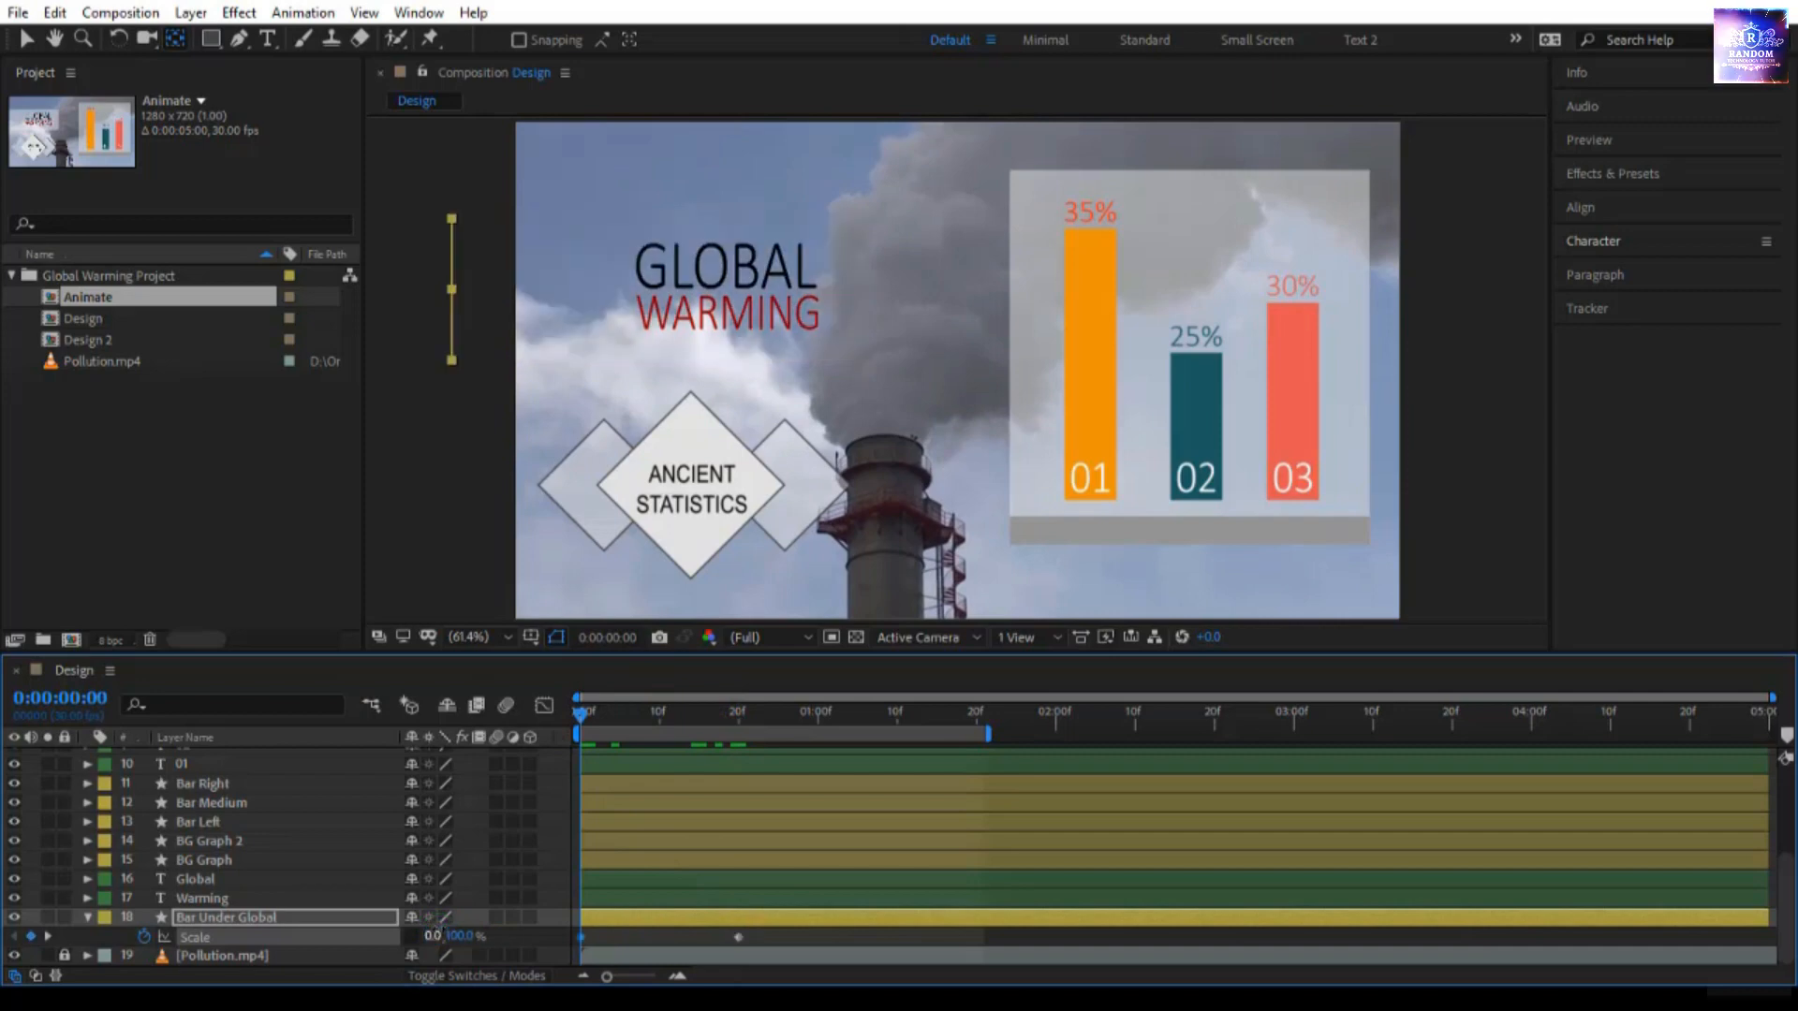
left_click(586, 717)
left_click_drag(586, 717, 485, 764)
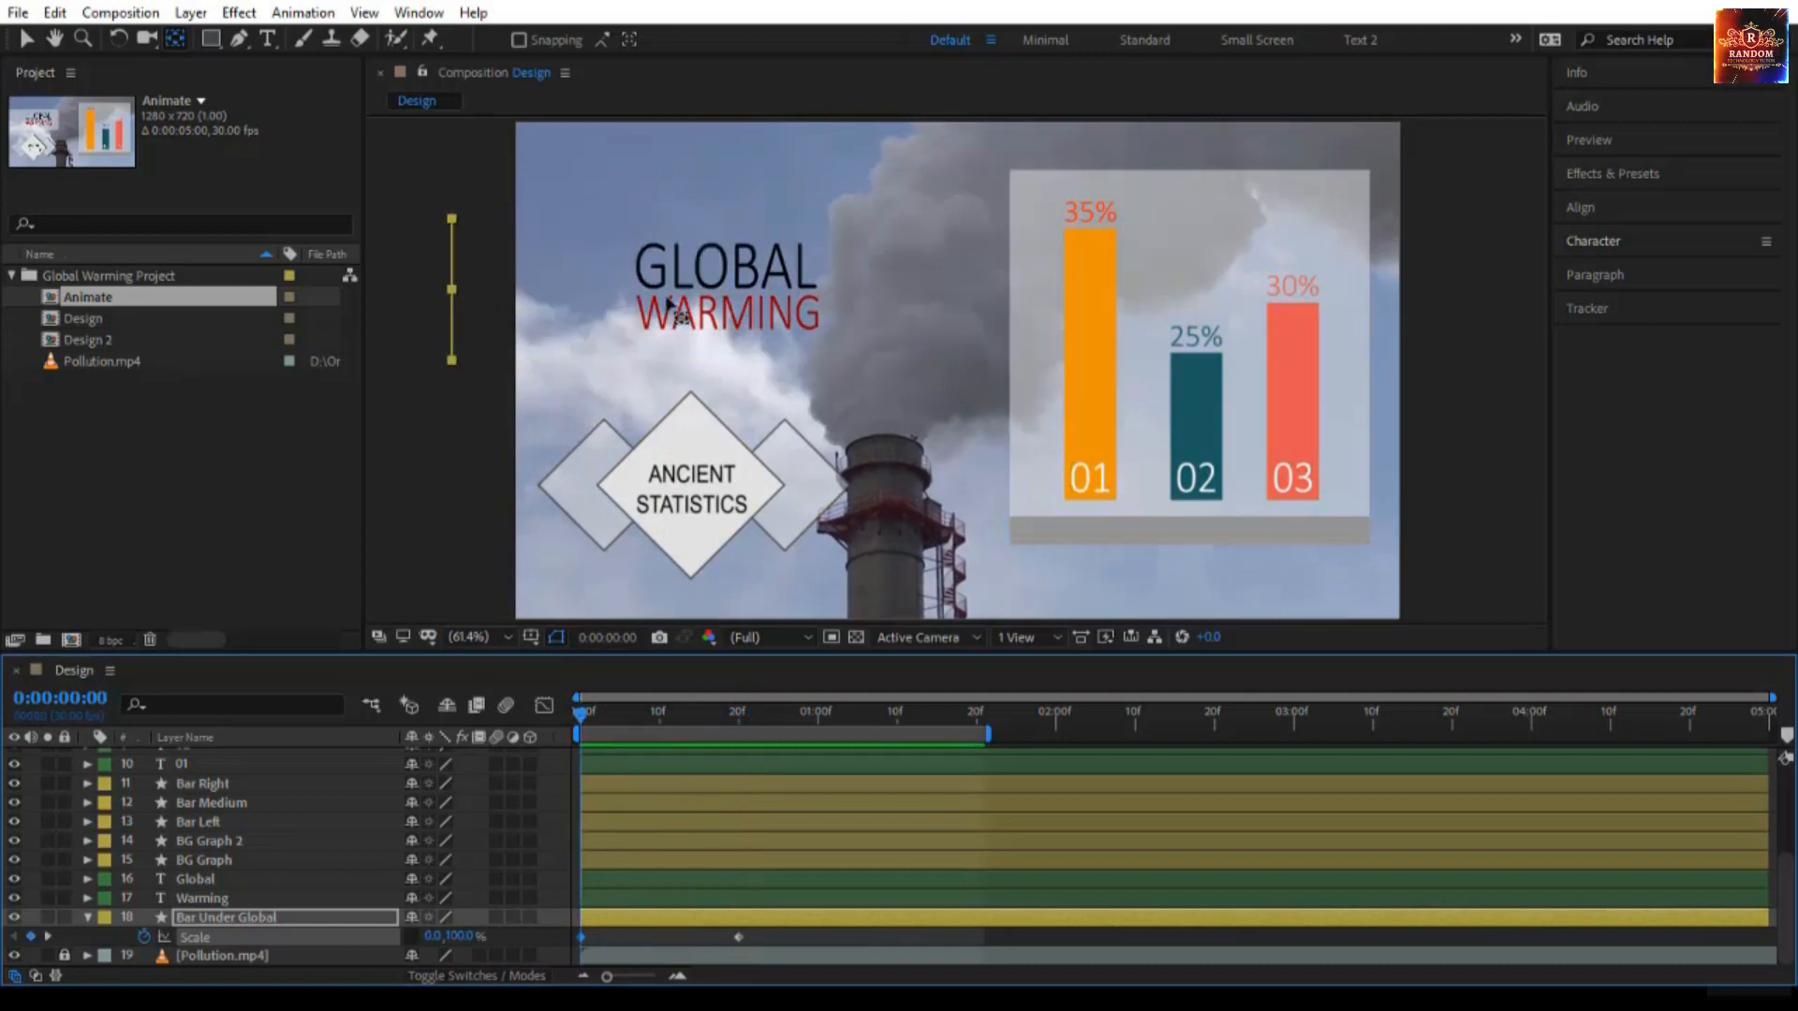
Step: Add Position keyframes to the Global and Warming text layers together at 0:00:00:20
left_click(677, 281)
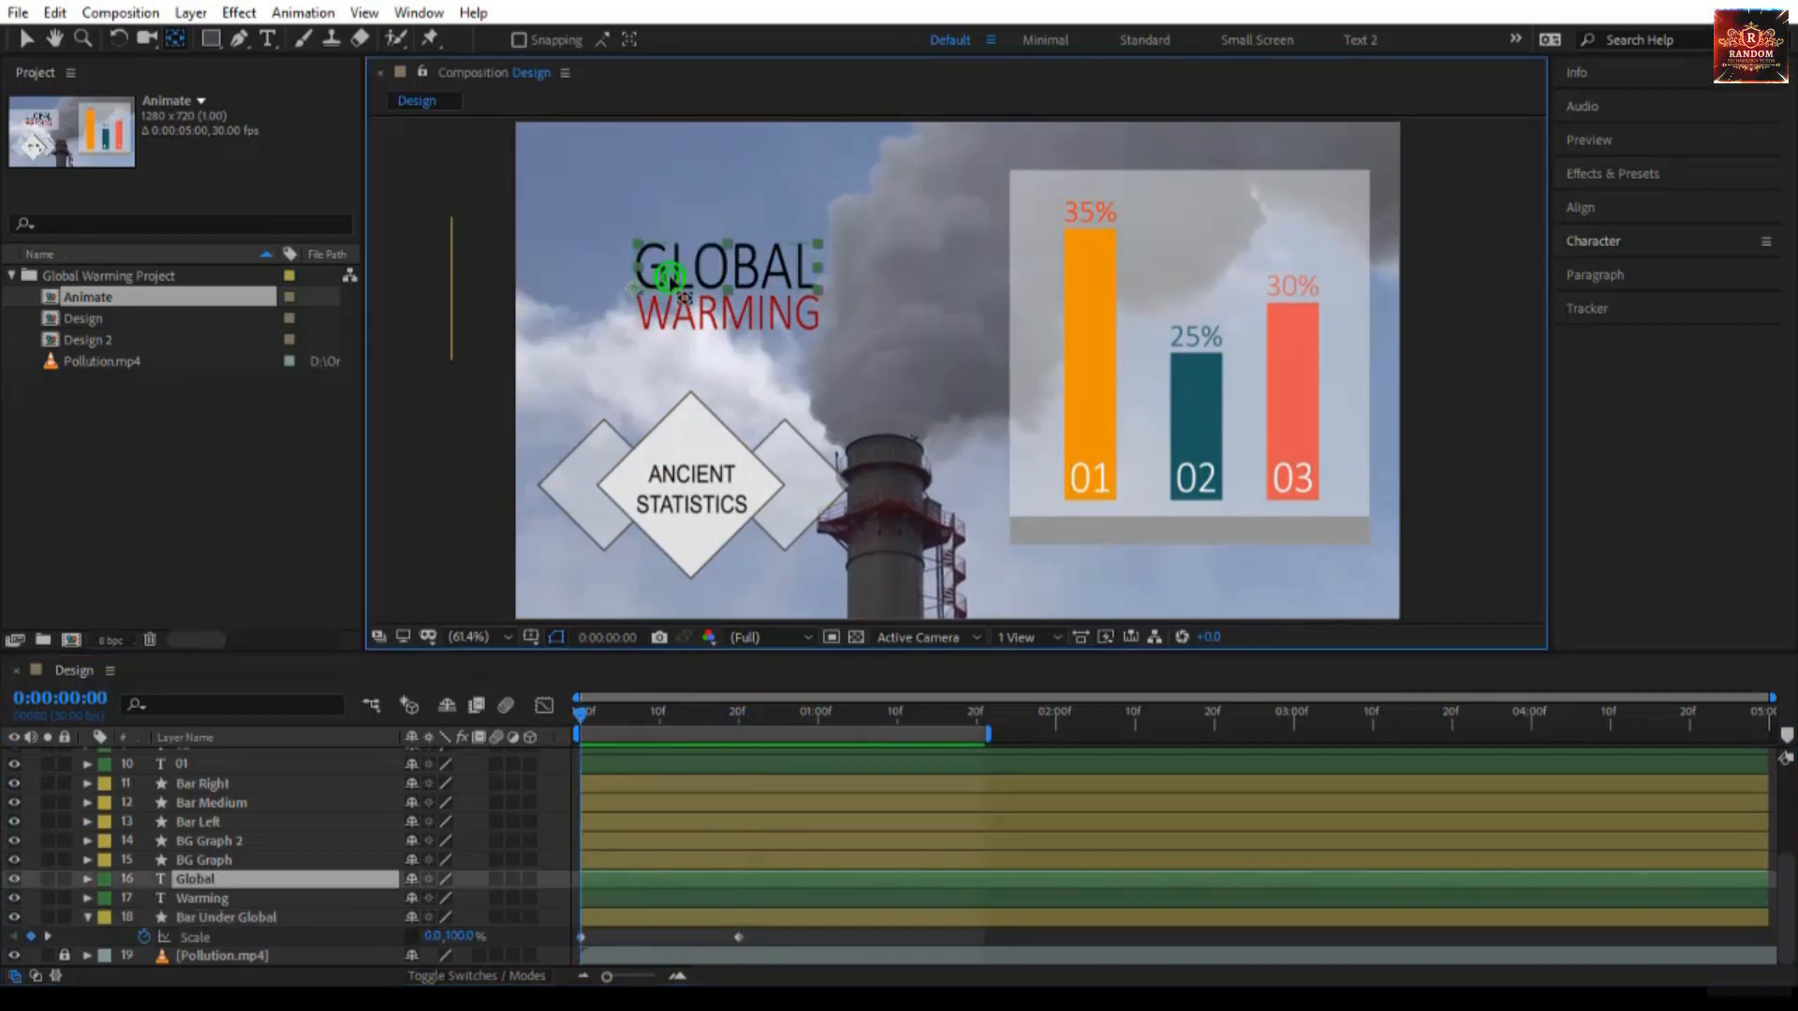
left_click(646, 318, "shift")
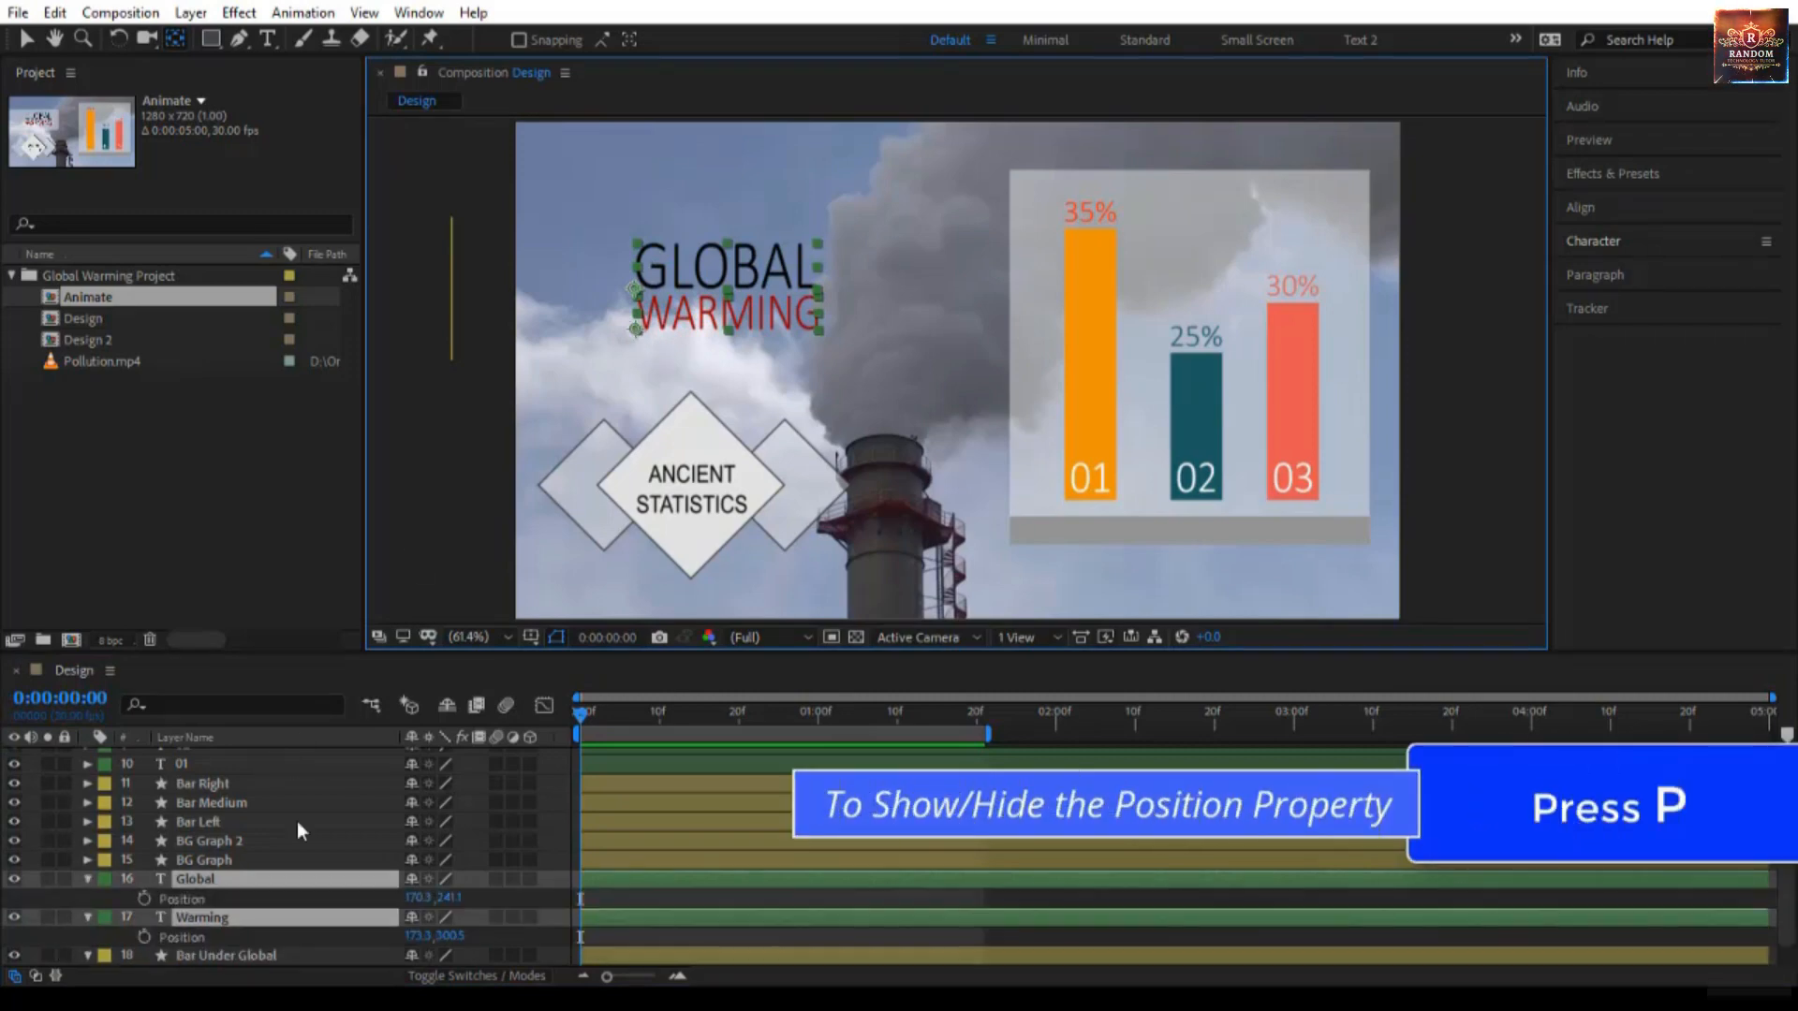
key("p")
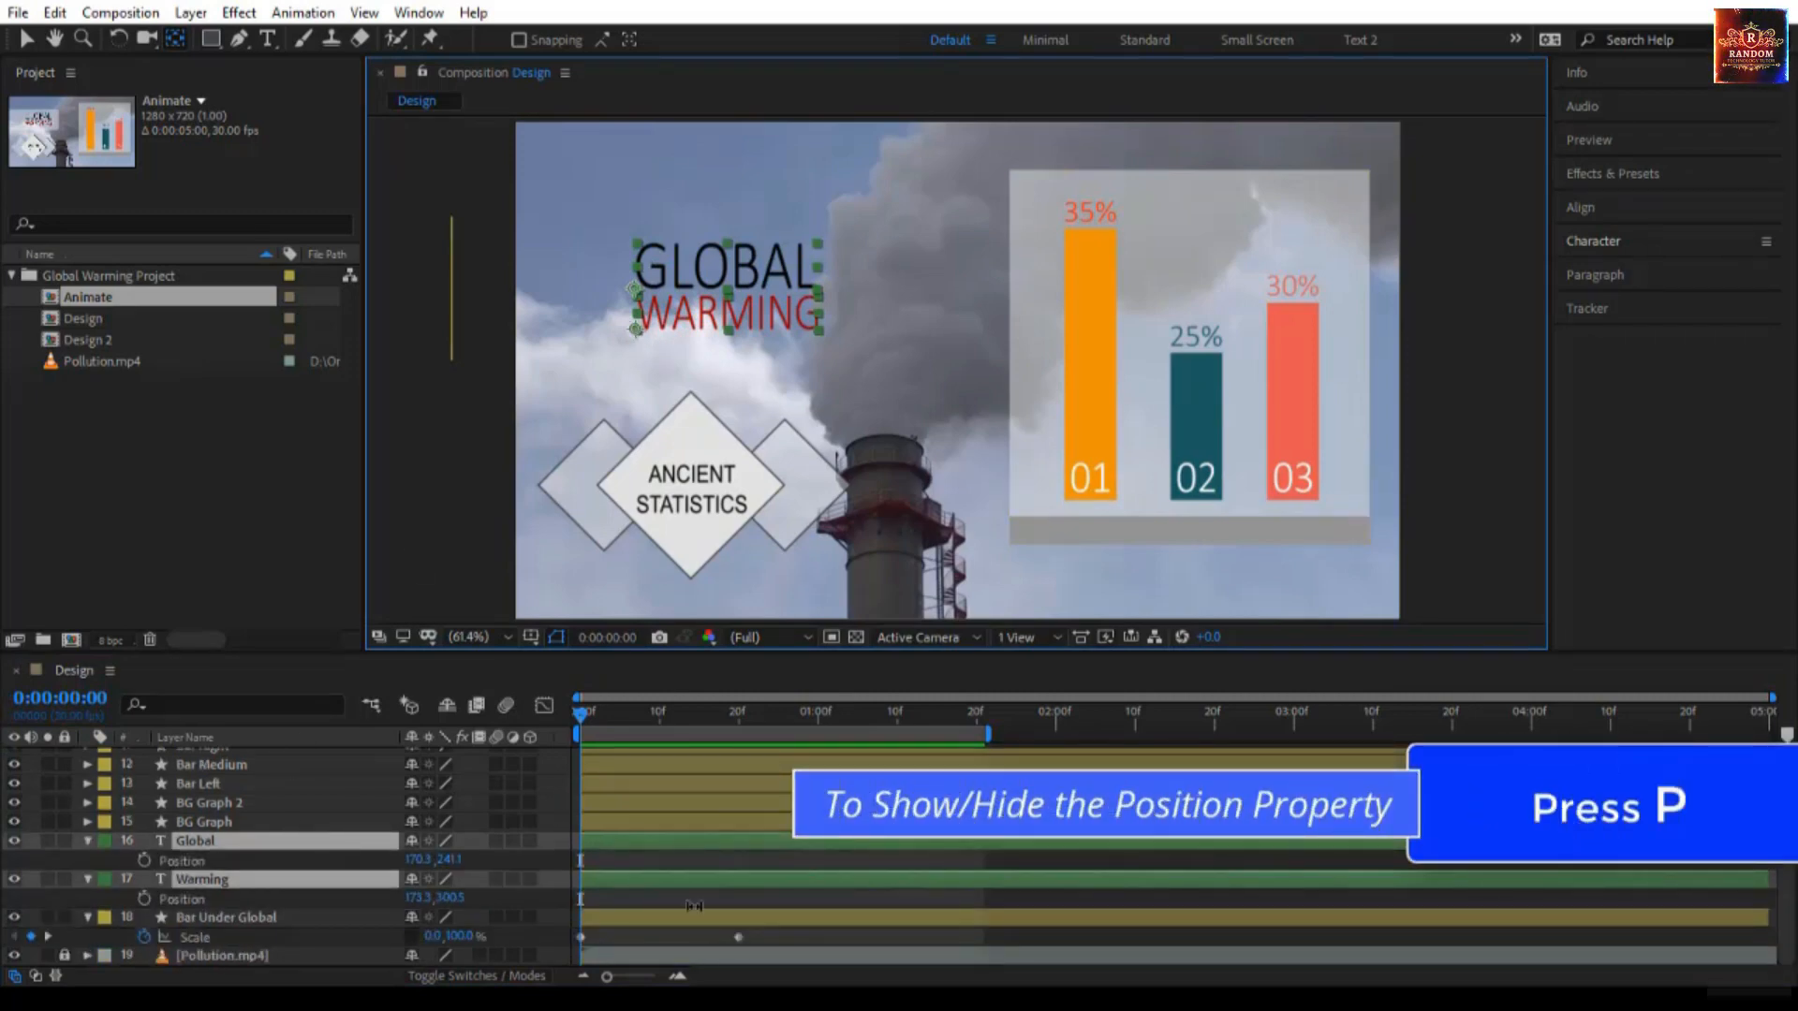
key("k")
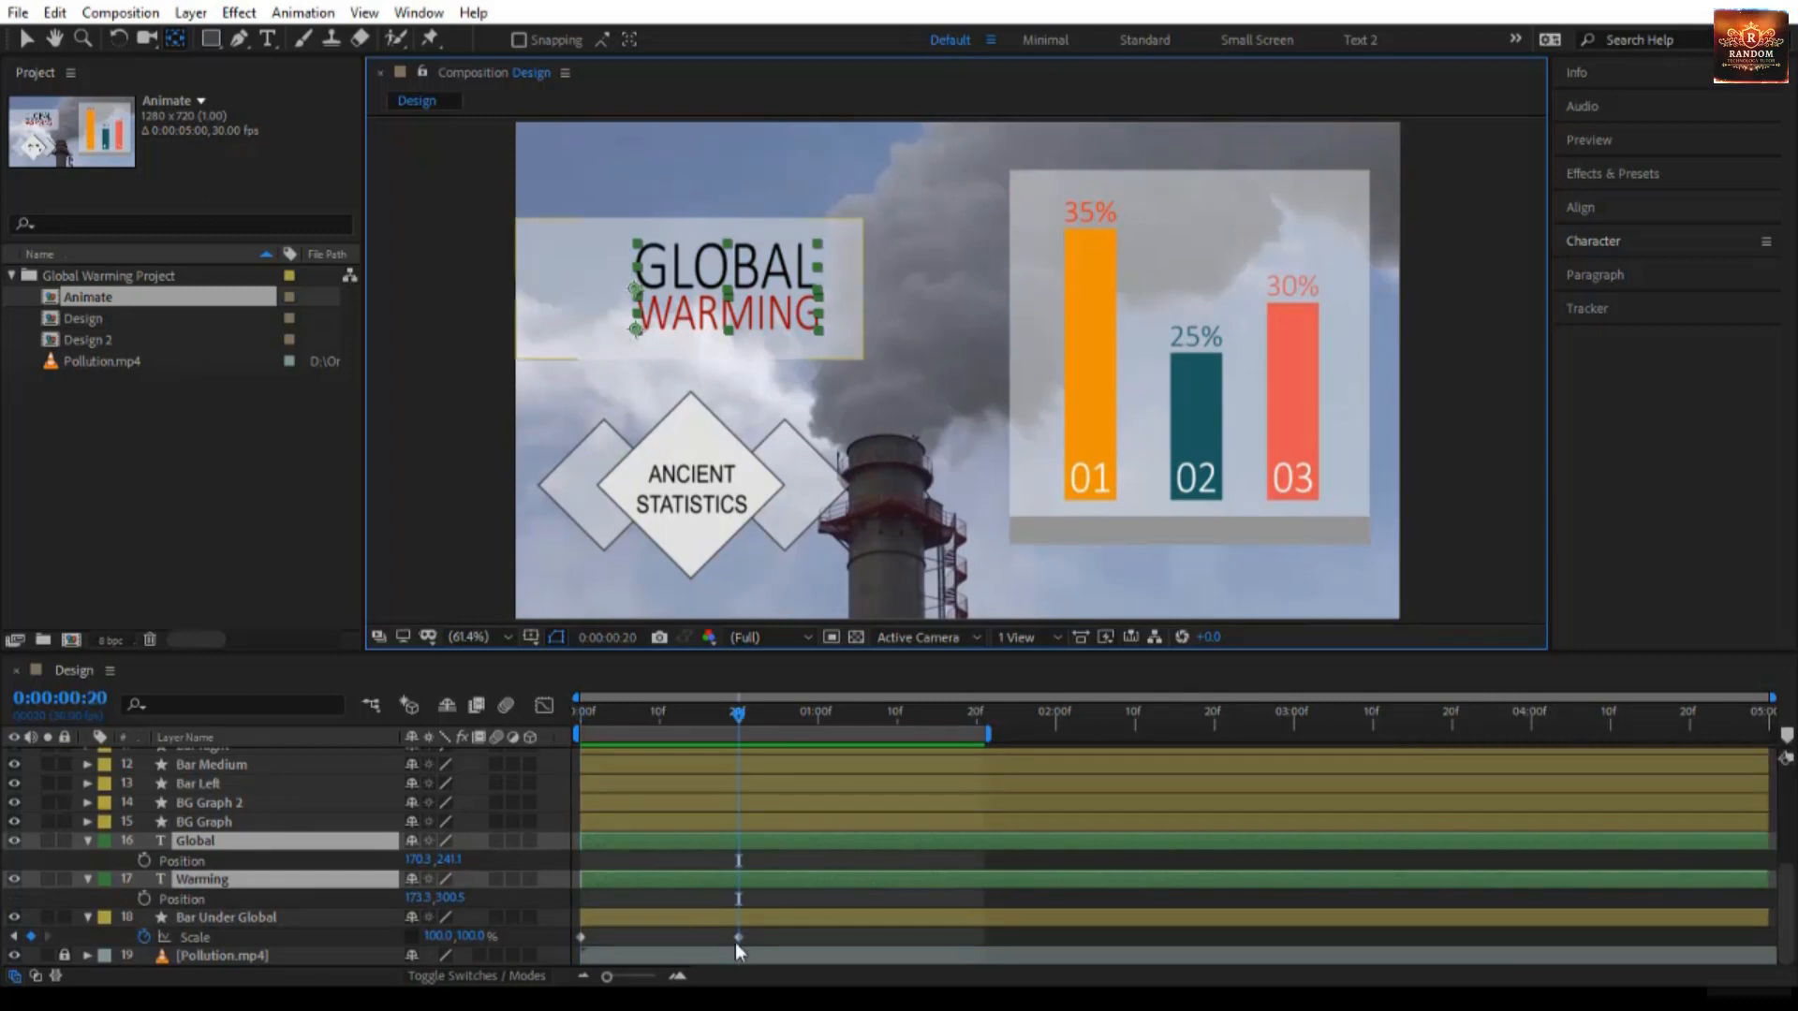
key("alt+shift+p")
Step: At frame 0, move both title texts off the frame's left side to X about -297 and -294, and preview the motion
left_click_drag(745, 715, 555, 717)
key("v")
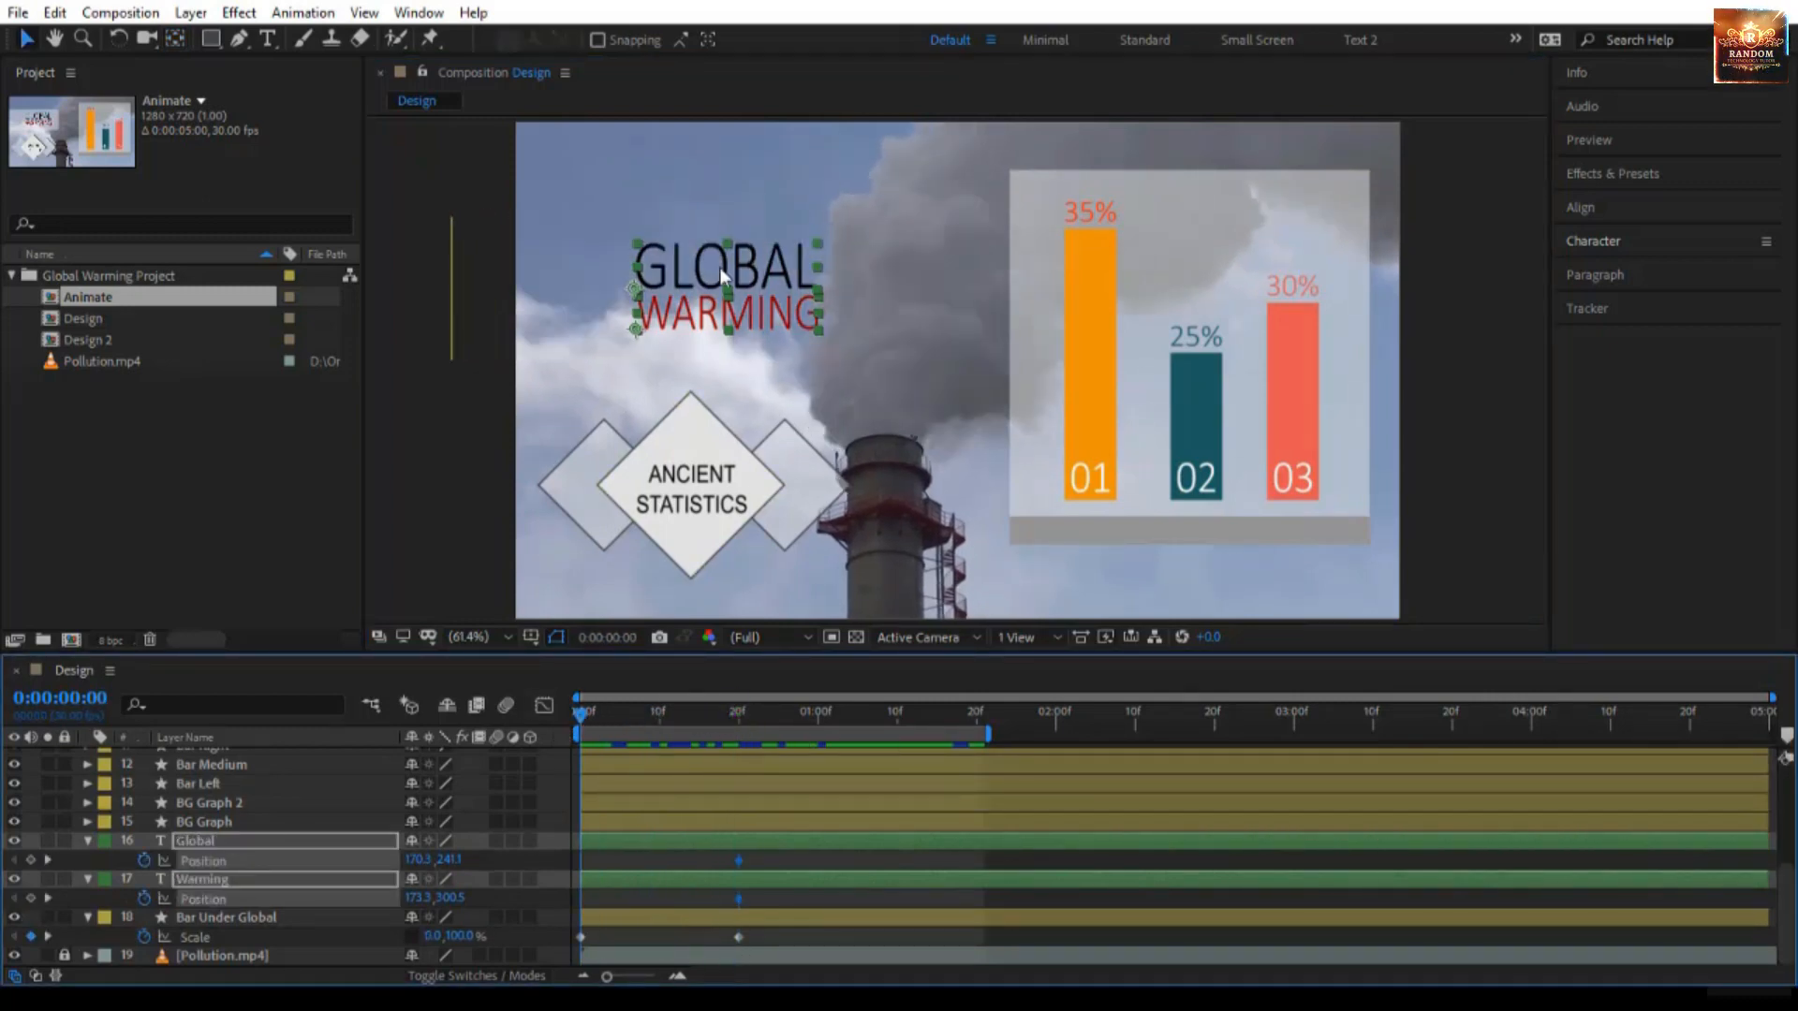
left_click_drag(738, 281, 421, 289)
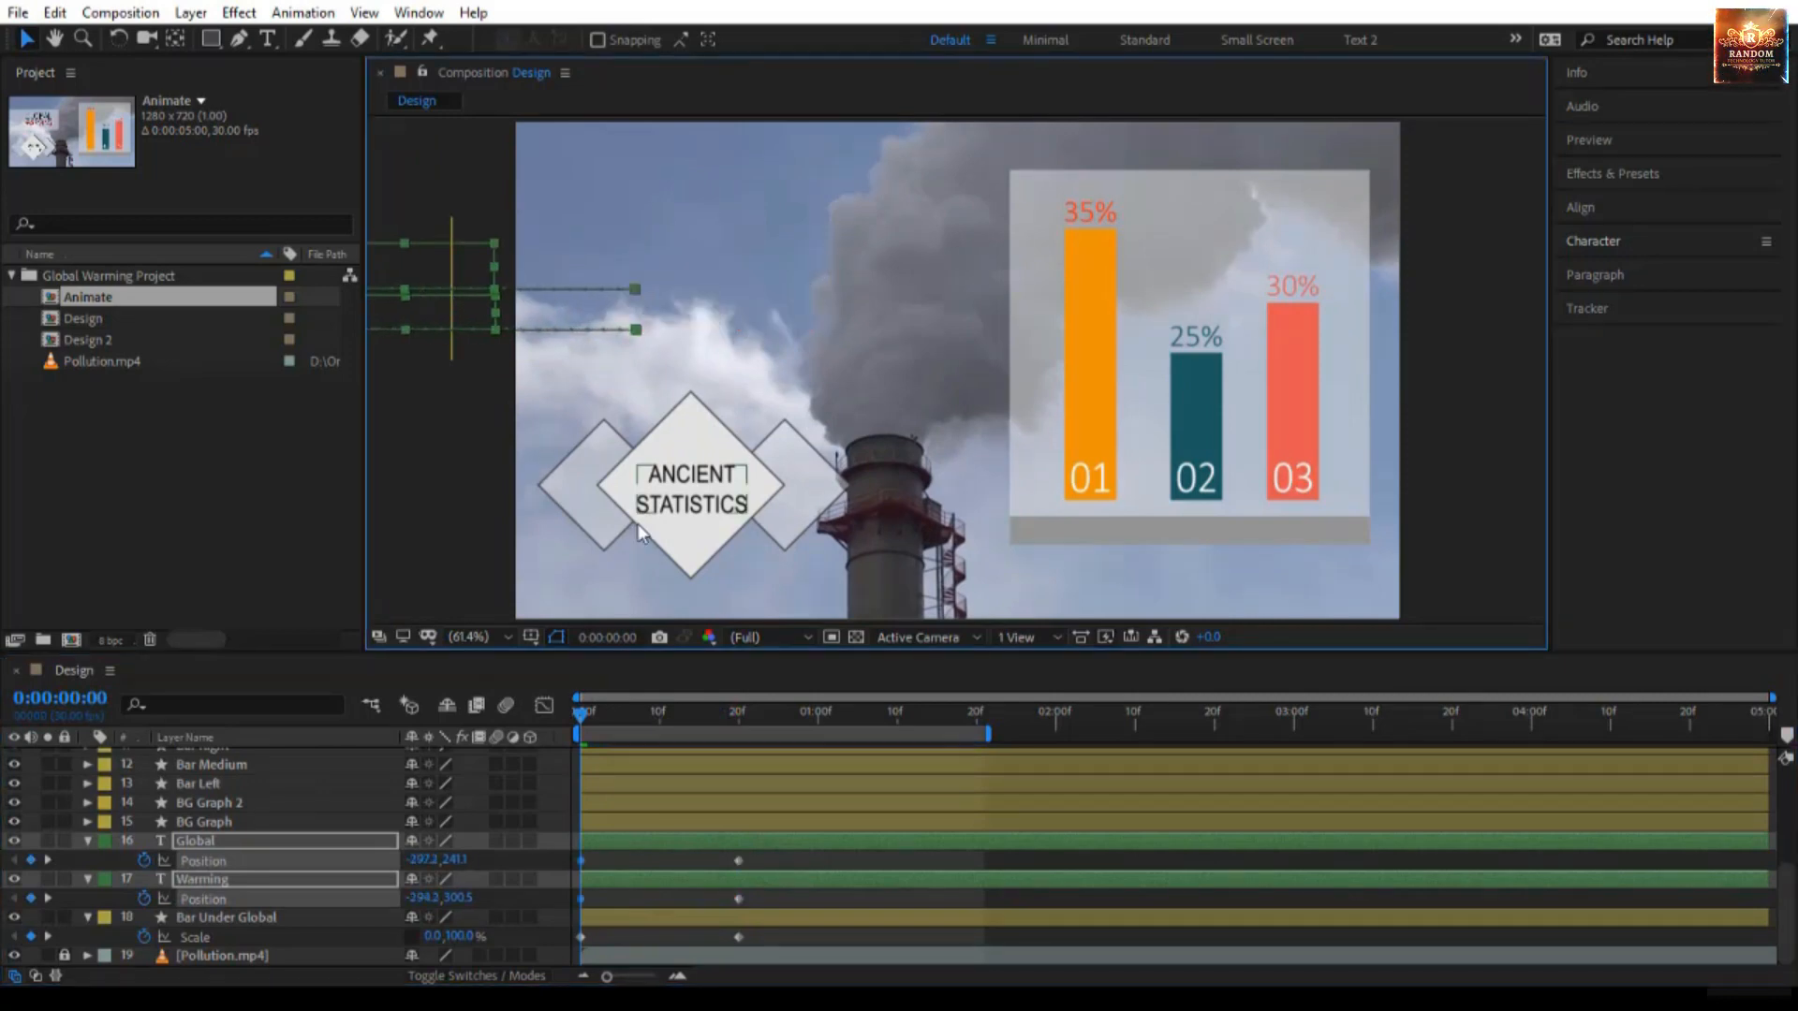
key("space")
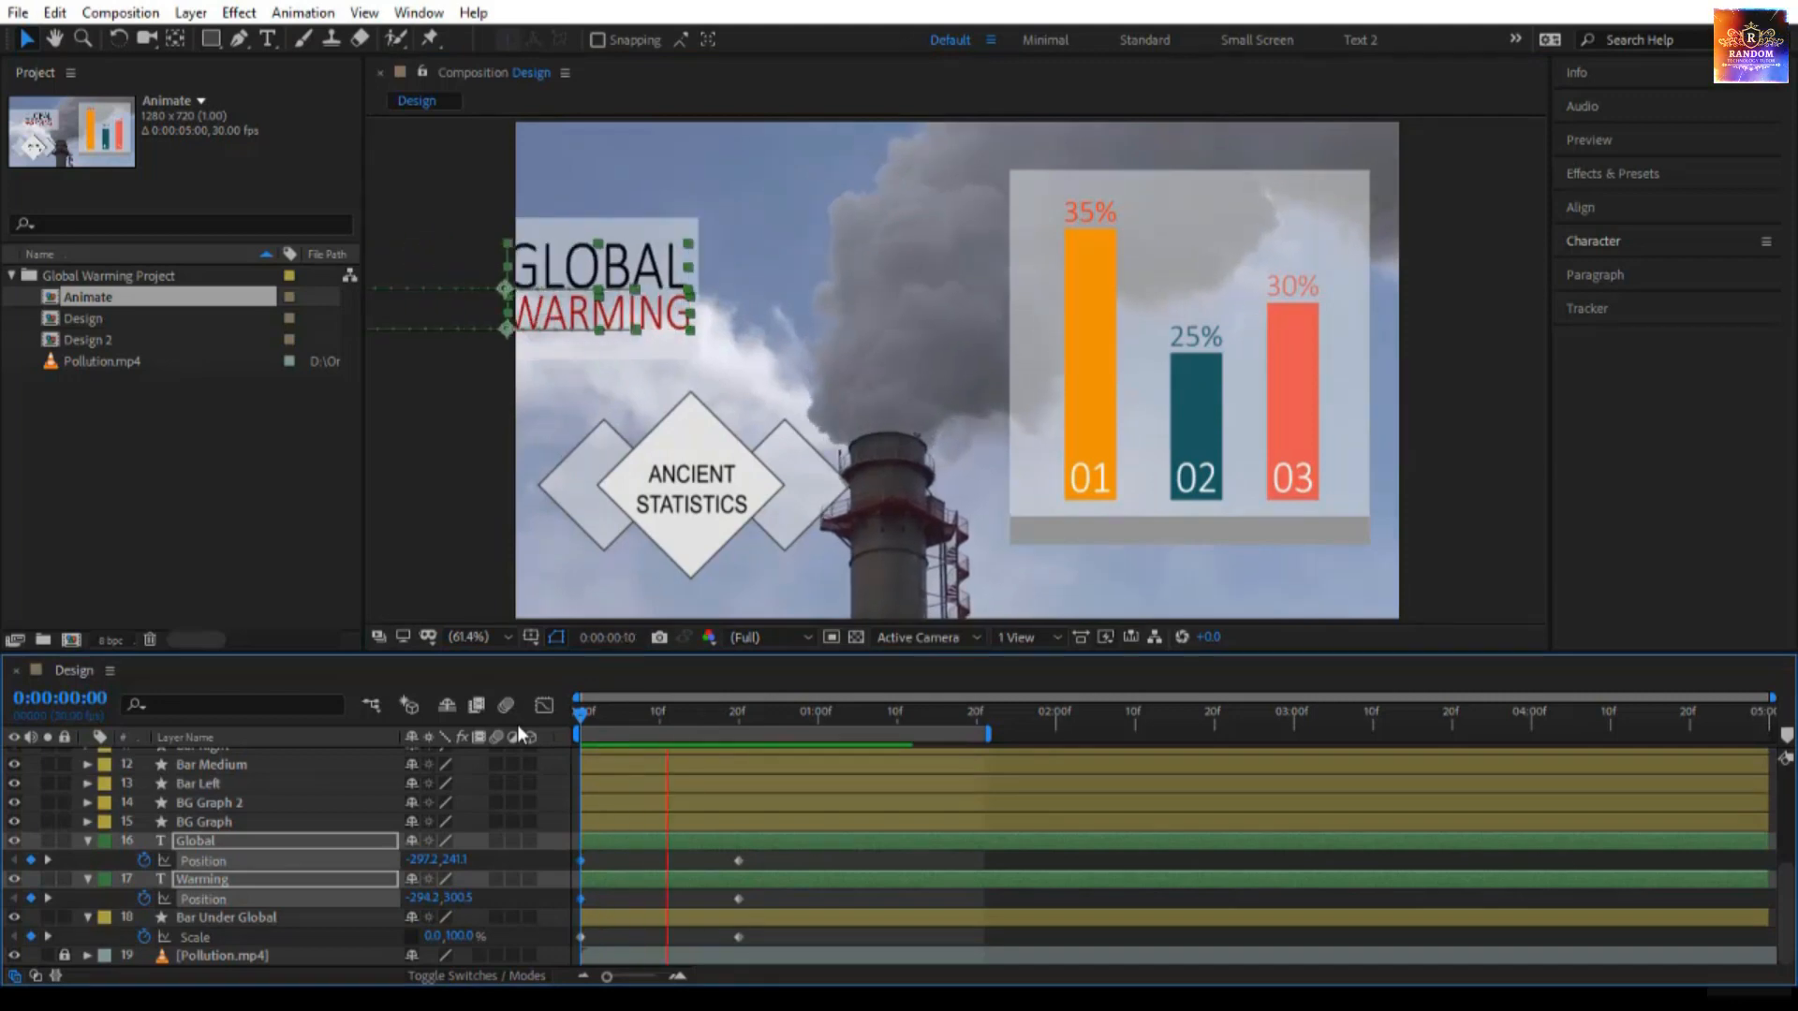
Step: Set the current time to 0:00:00:25 and move the BG Graph layer's anchor point to the middle of its right edge
left_click_drag(656, 726, 772, 733)
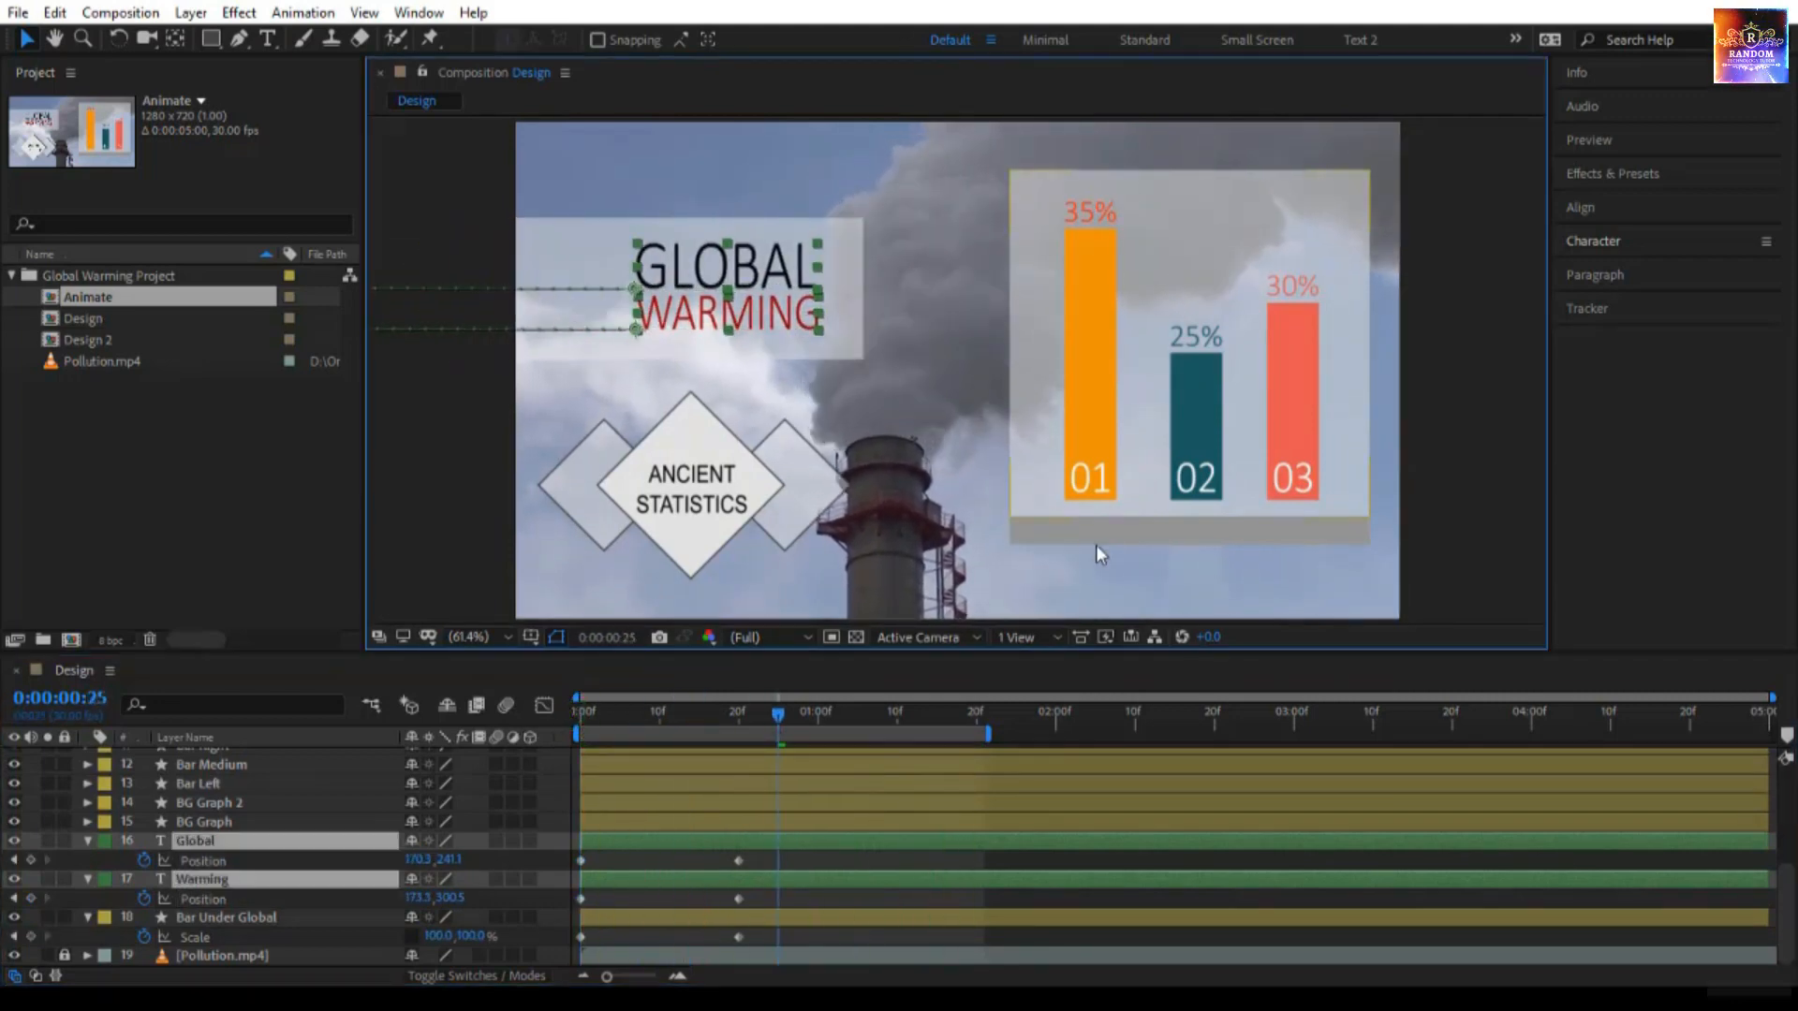
left_click(1204, 279)
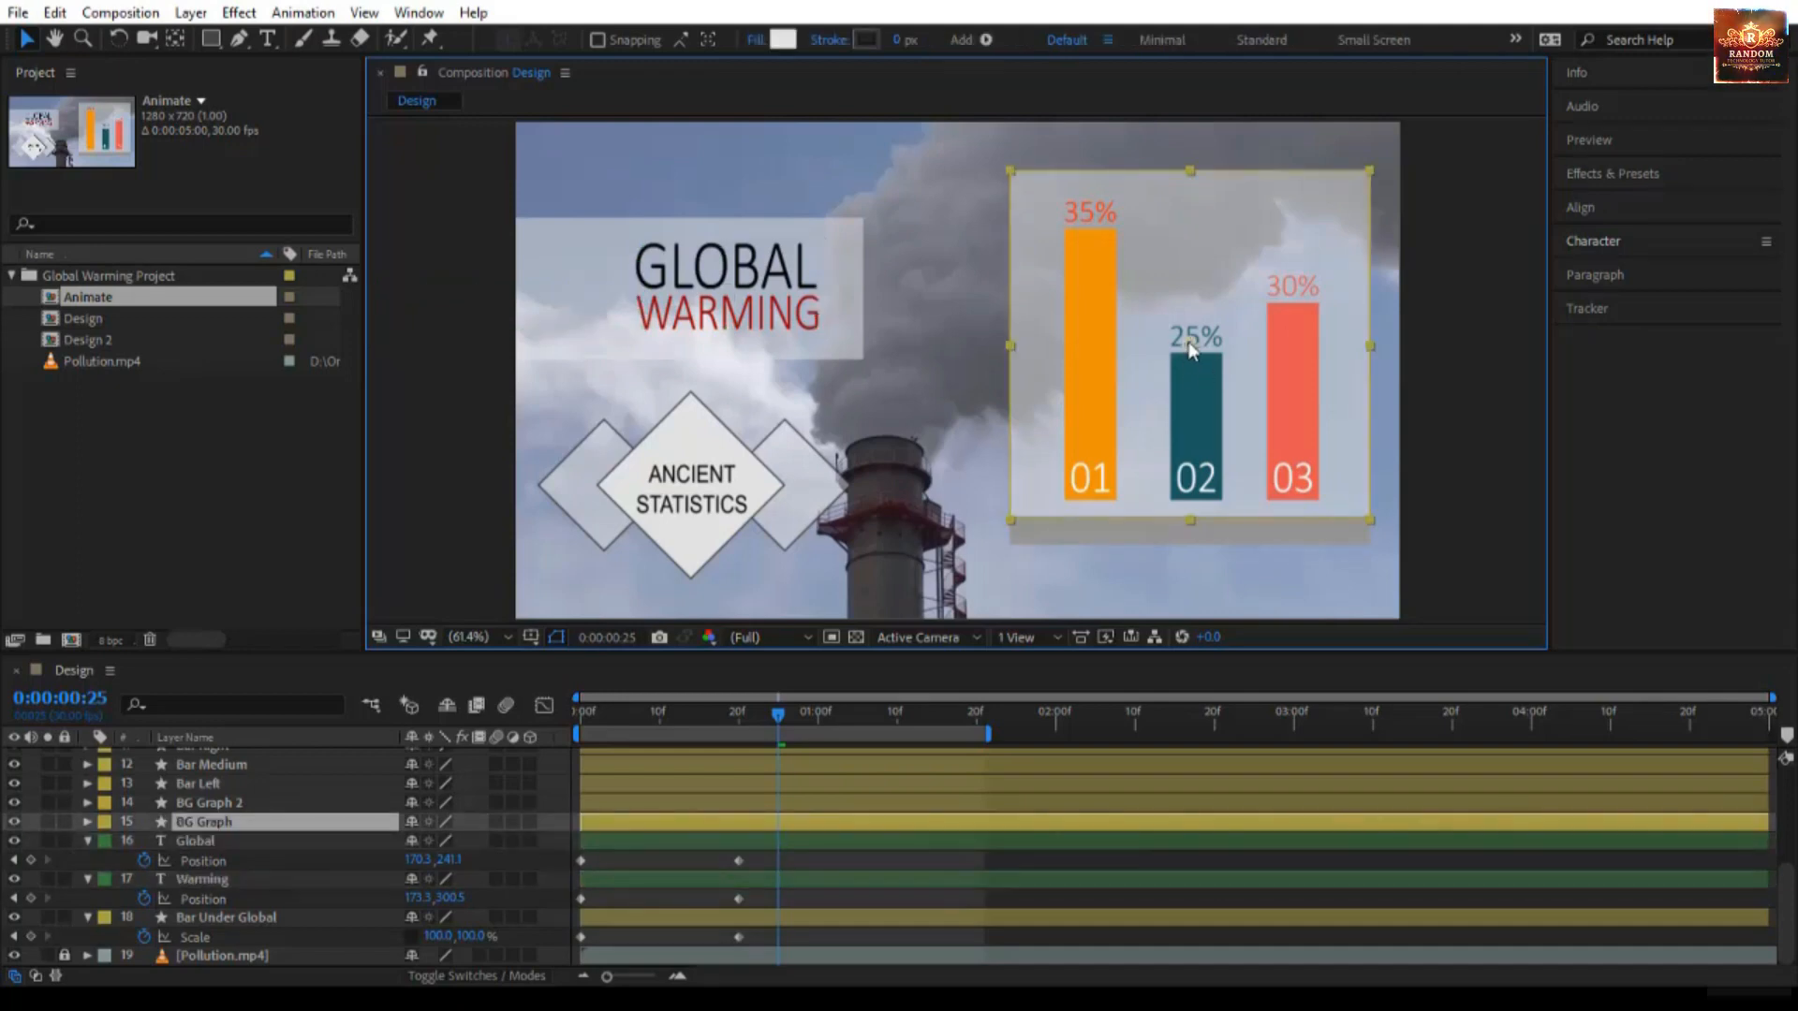
left_click(1192, 532)
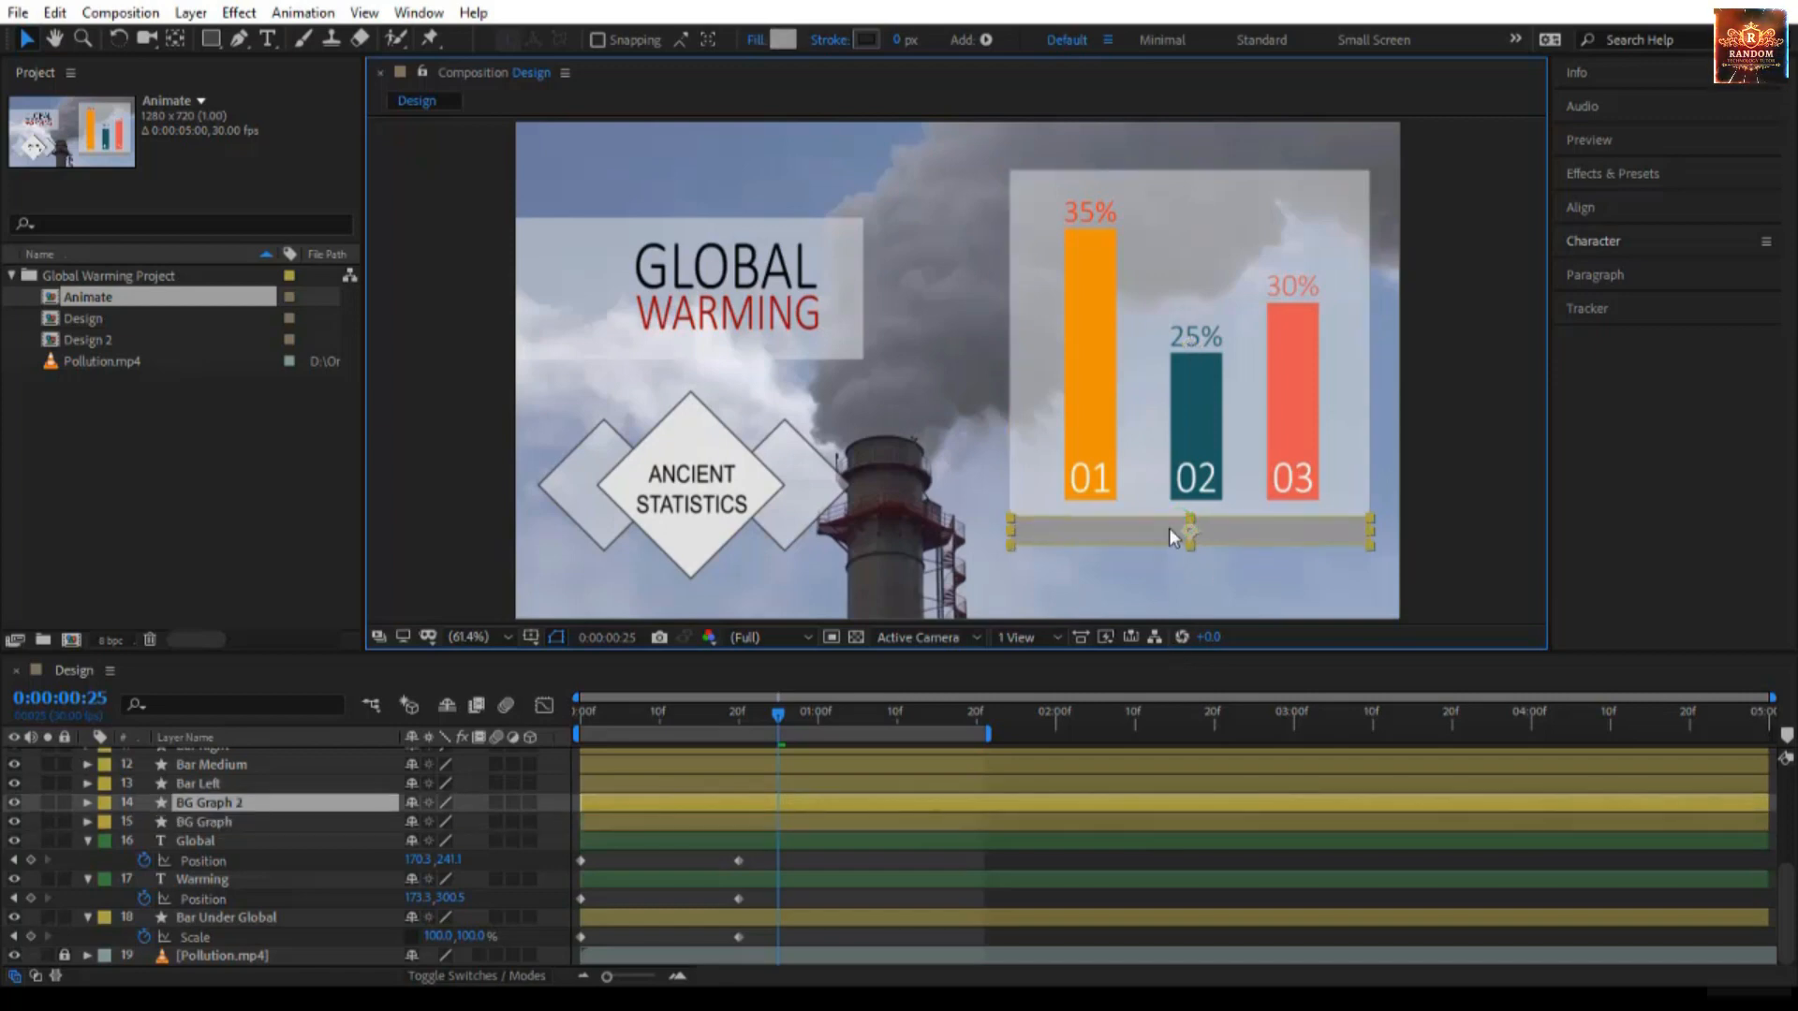
key("y")
left_click(1143, 295)
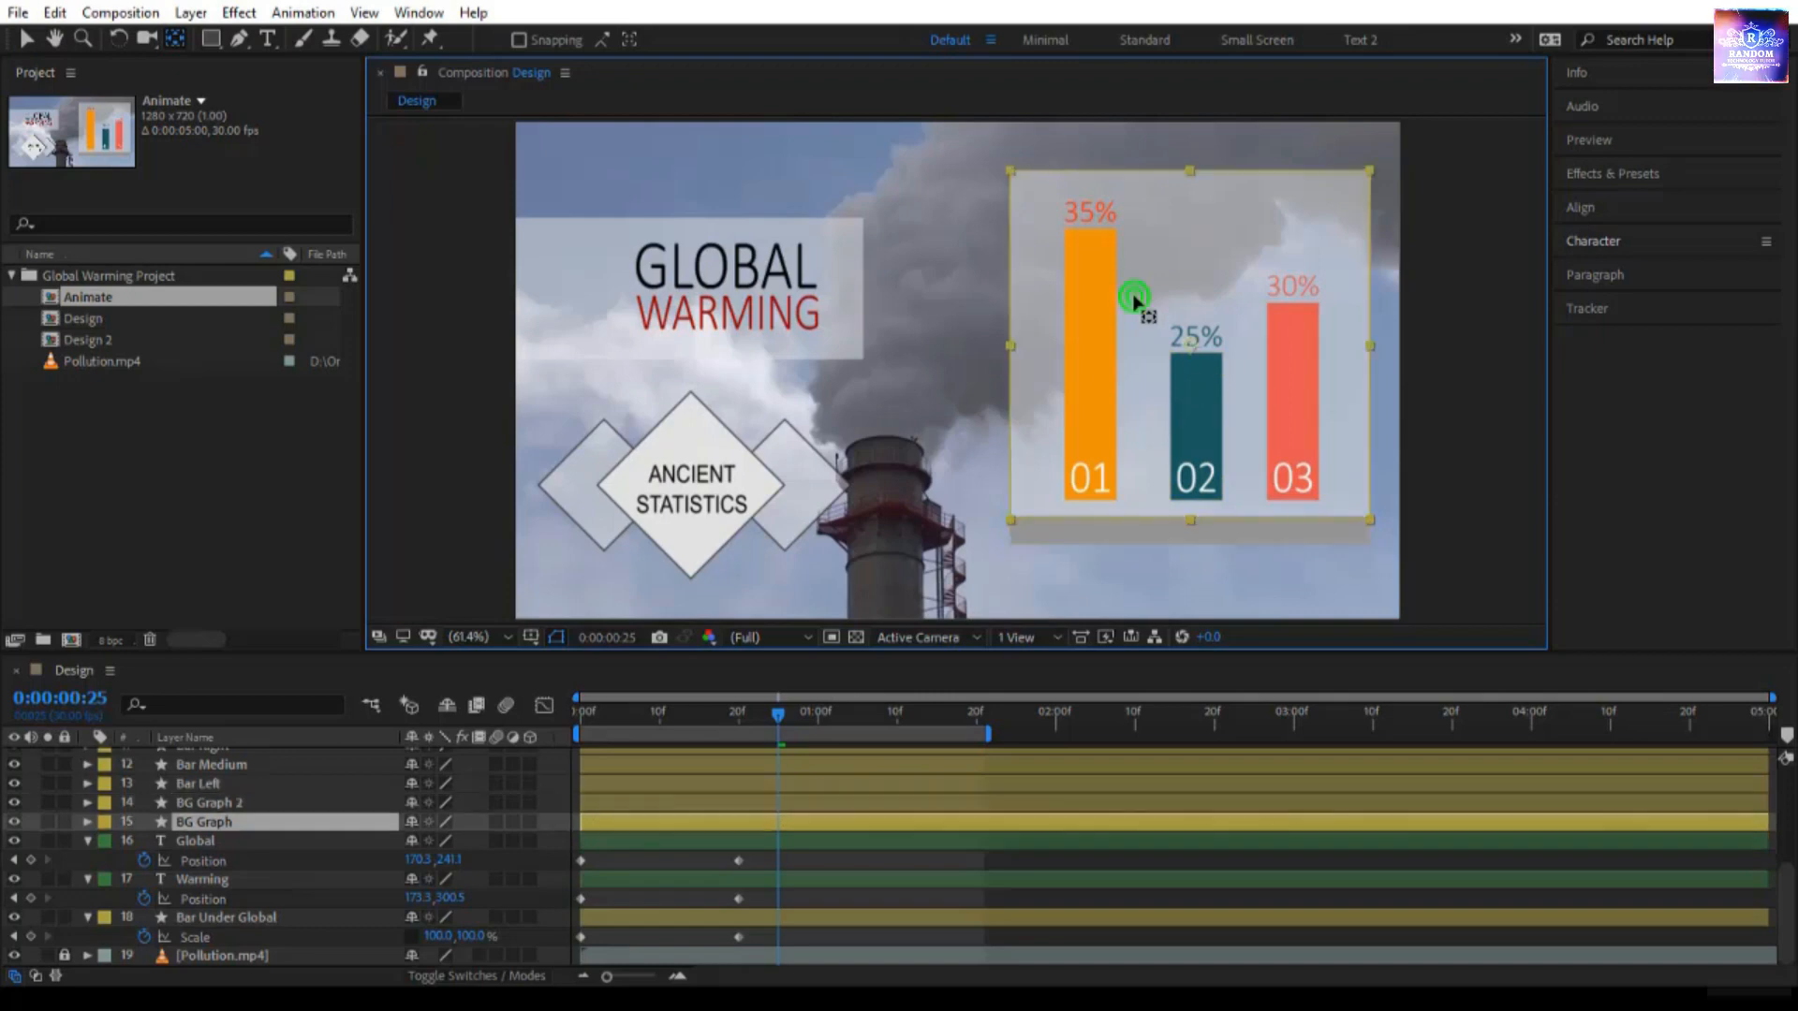
left_click_drag(1191, 346, 1369, 350)
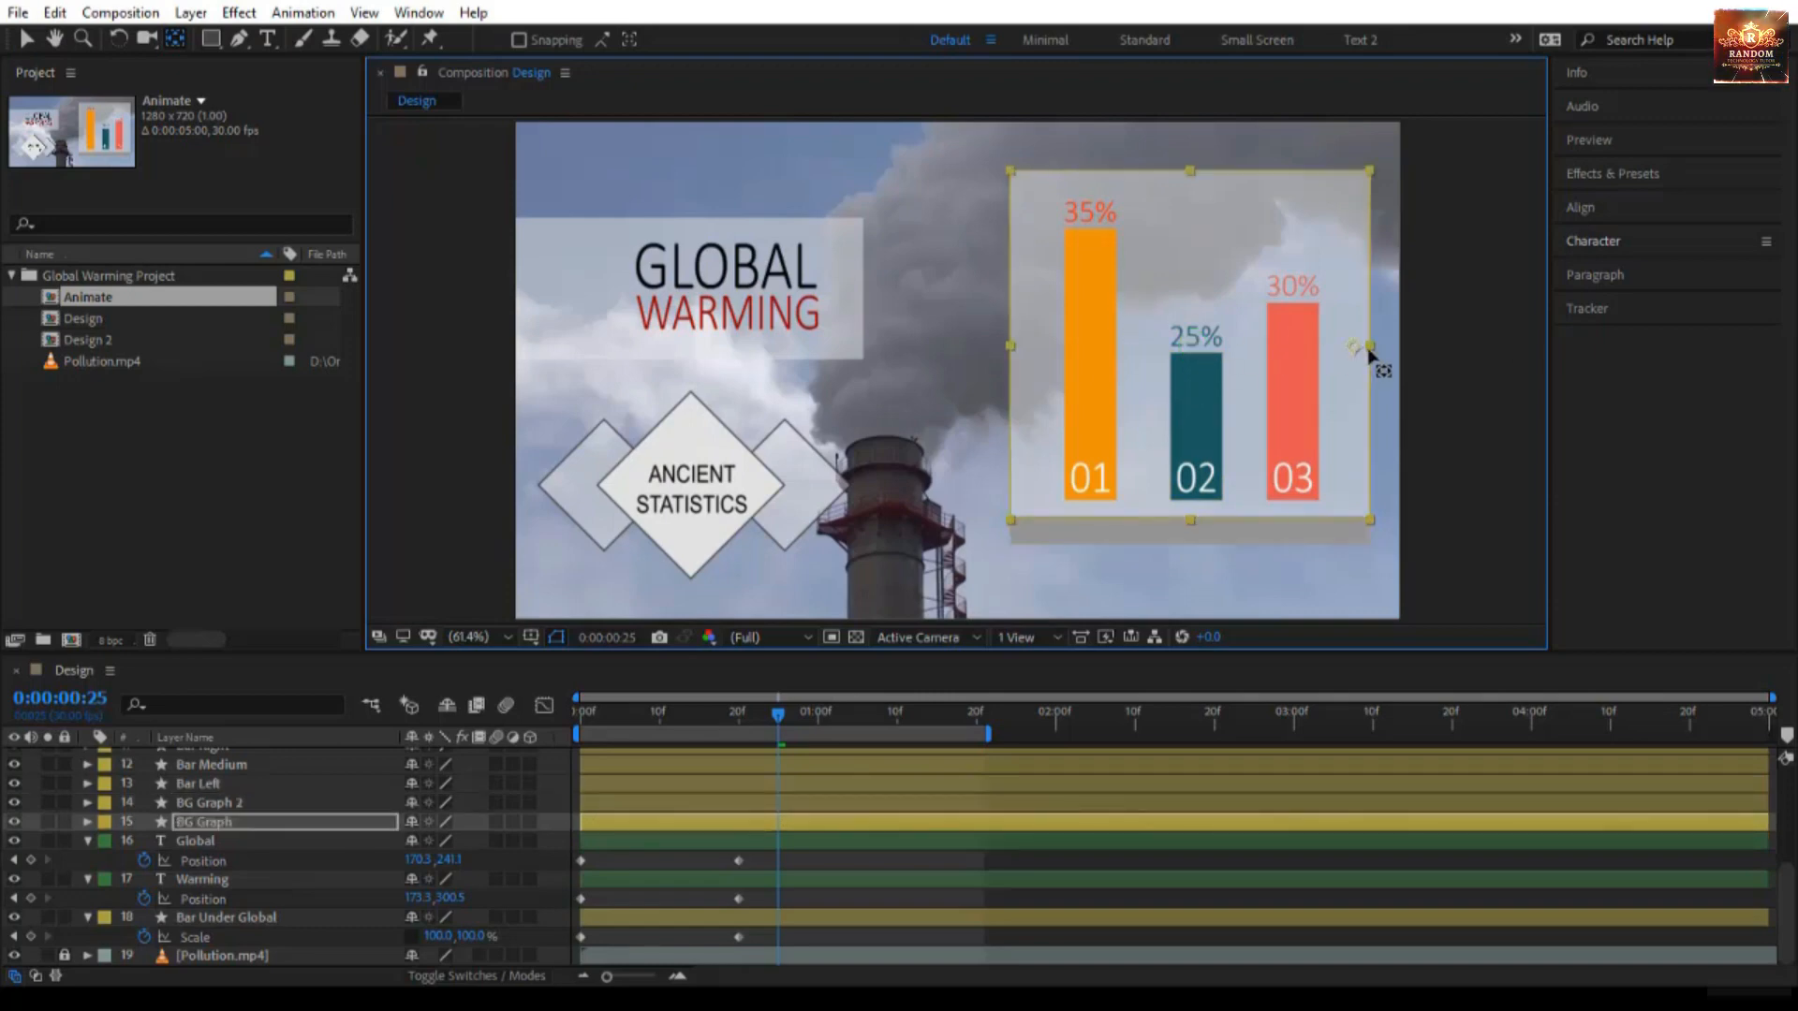
Step: Move the anchor point of the BG Graph 2 strip to the middle of its left edge and check it up close
left_click(1171, 540)
left_click_drag(1187, 530, 1006, 536)
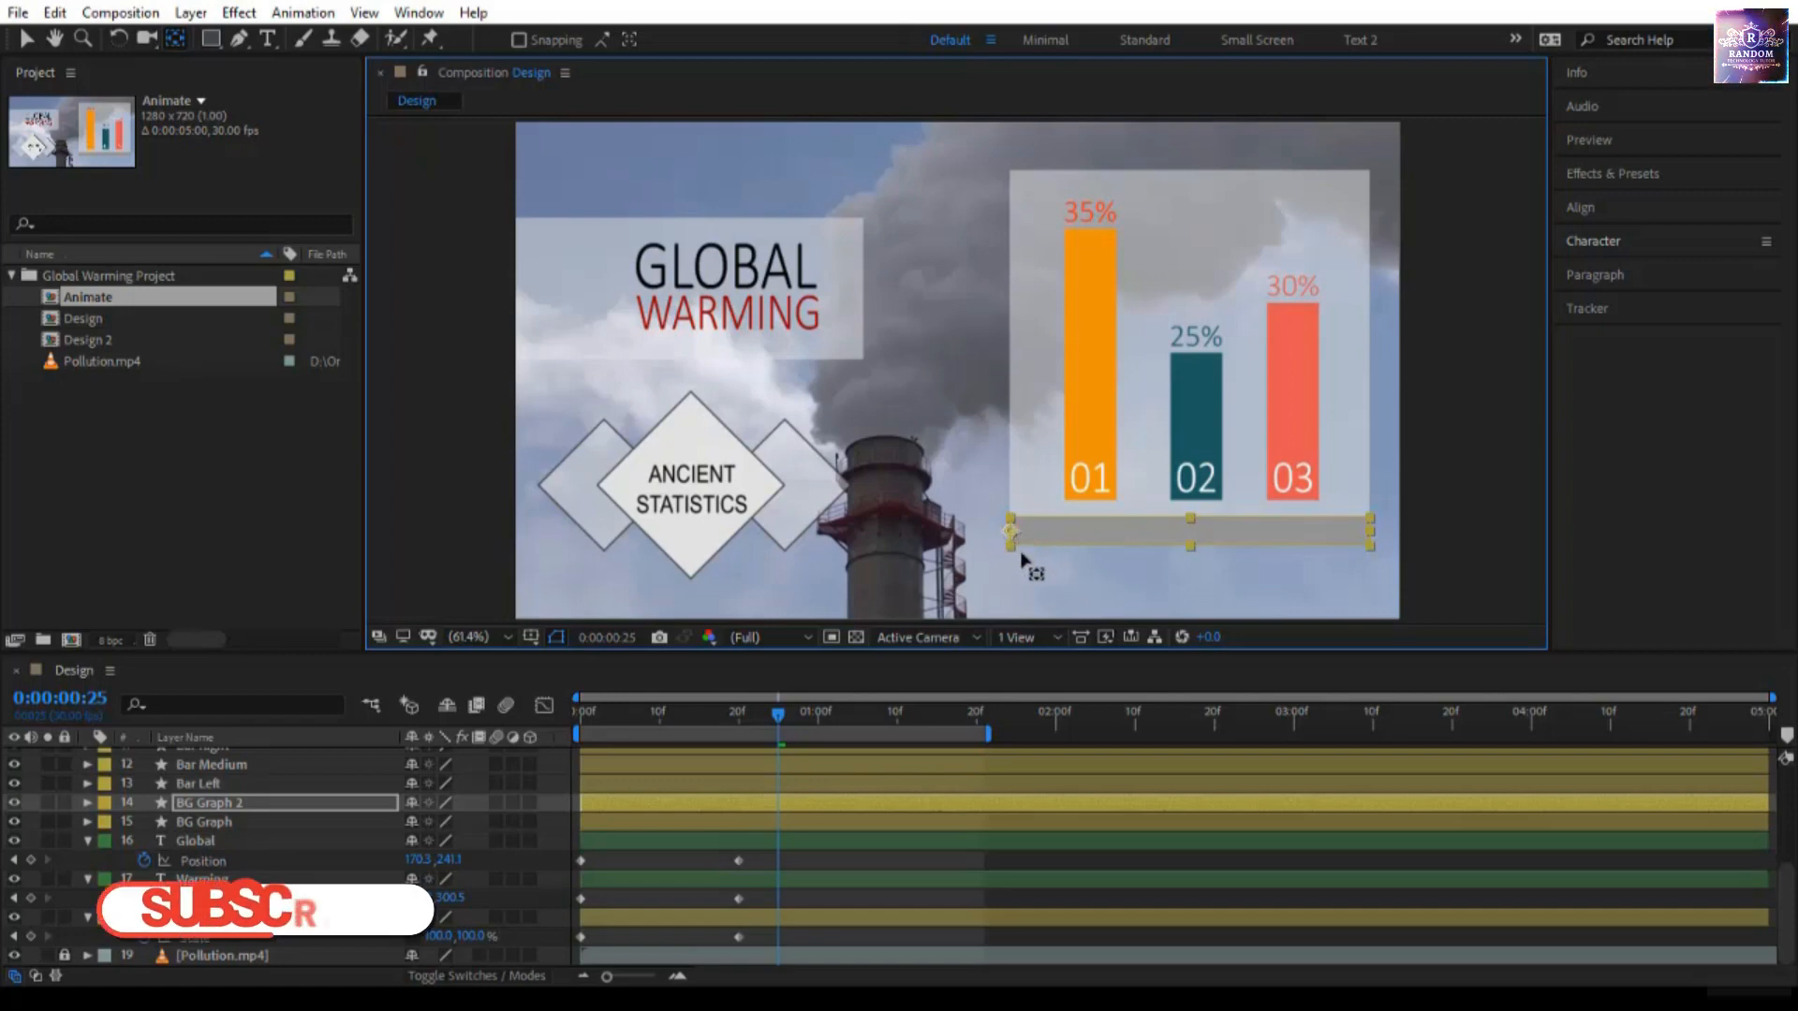
scroll(1010, 541, "up", 6)
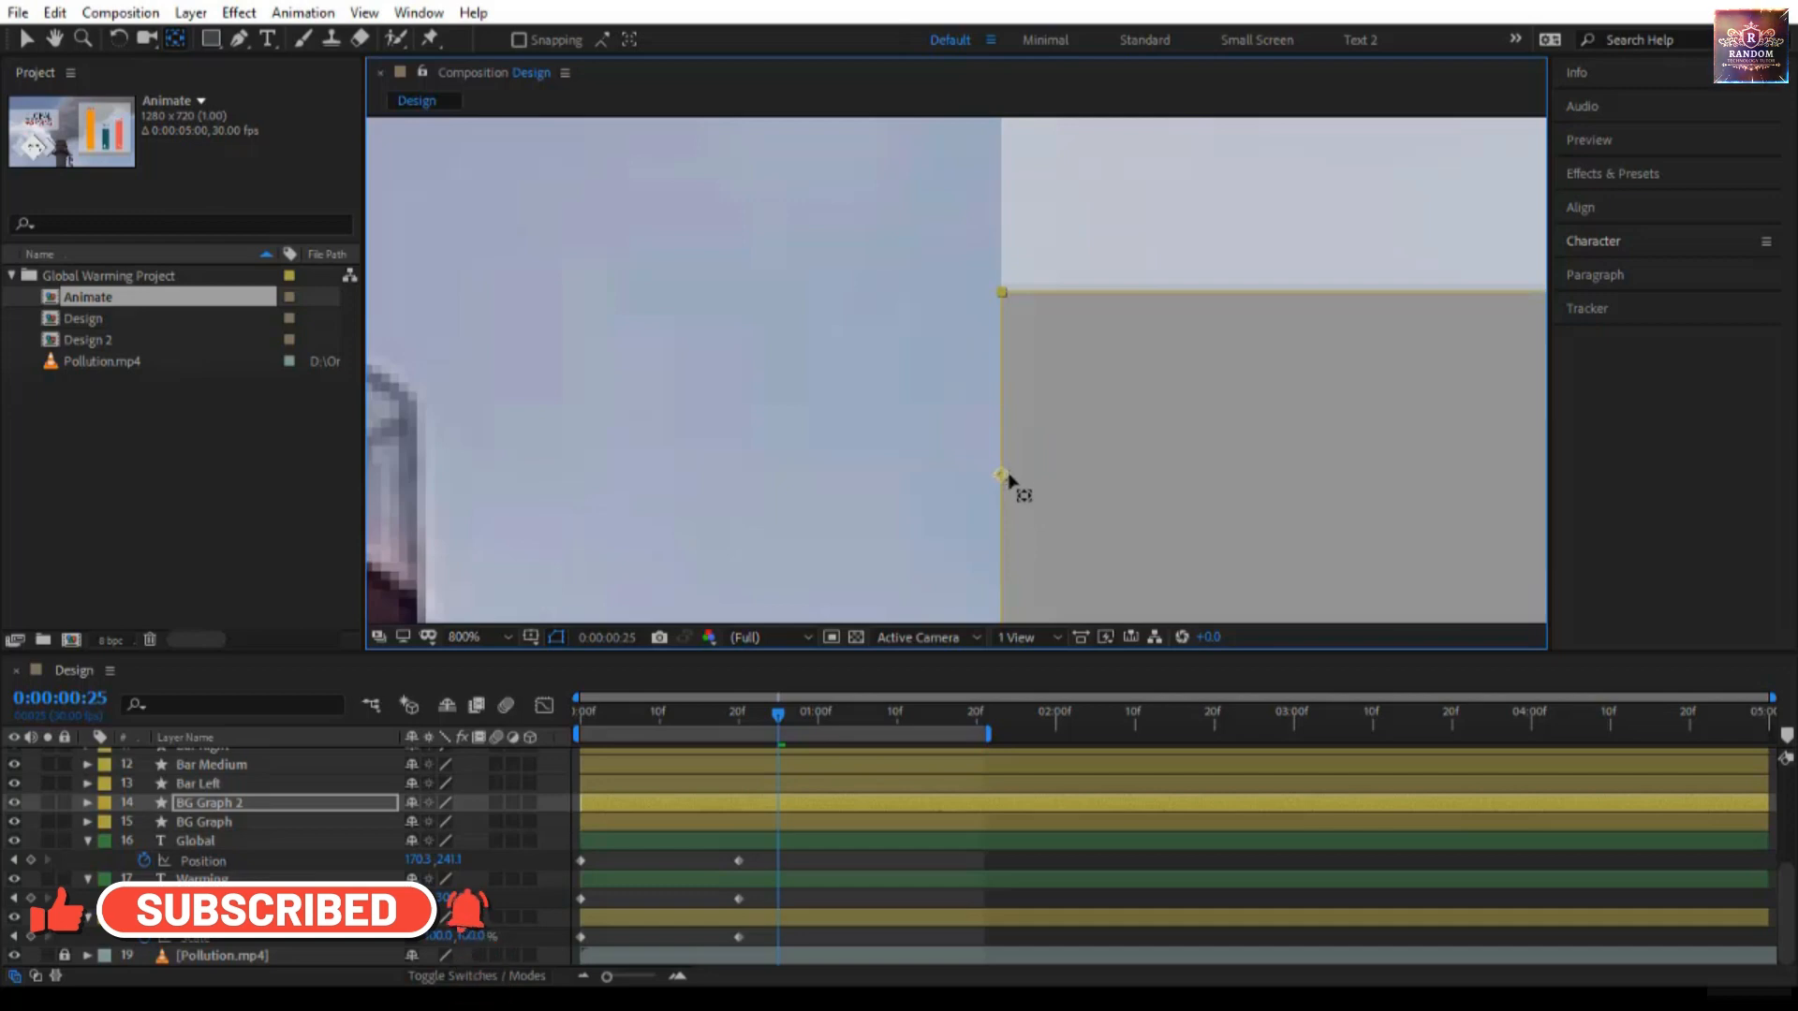
Step: Fine-tune the BG Graph 2 strip's anchor point so it sits exactly on the strip's left edge
mouse_move(1009, 478)
left_mouse_down()
mouse_move(1047, 480)
mouse_move(998, 481)
left_mouse_up()
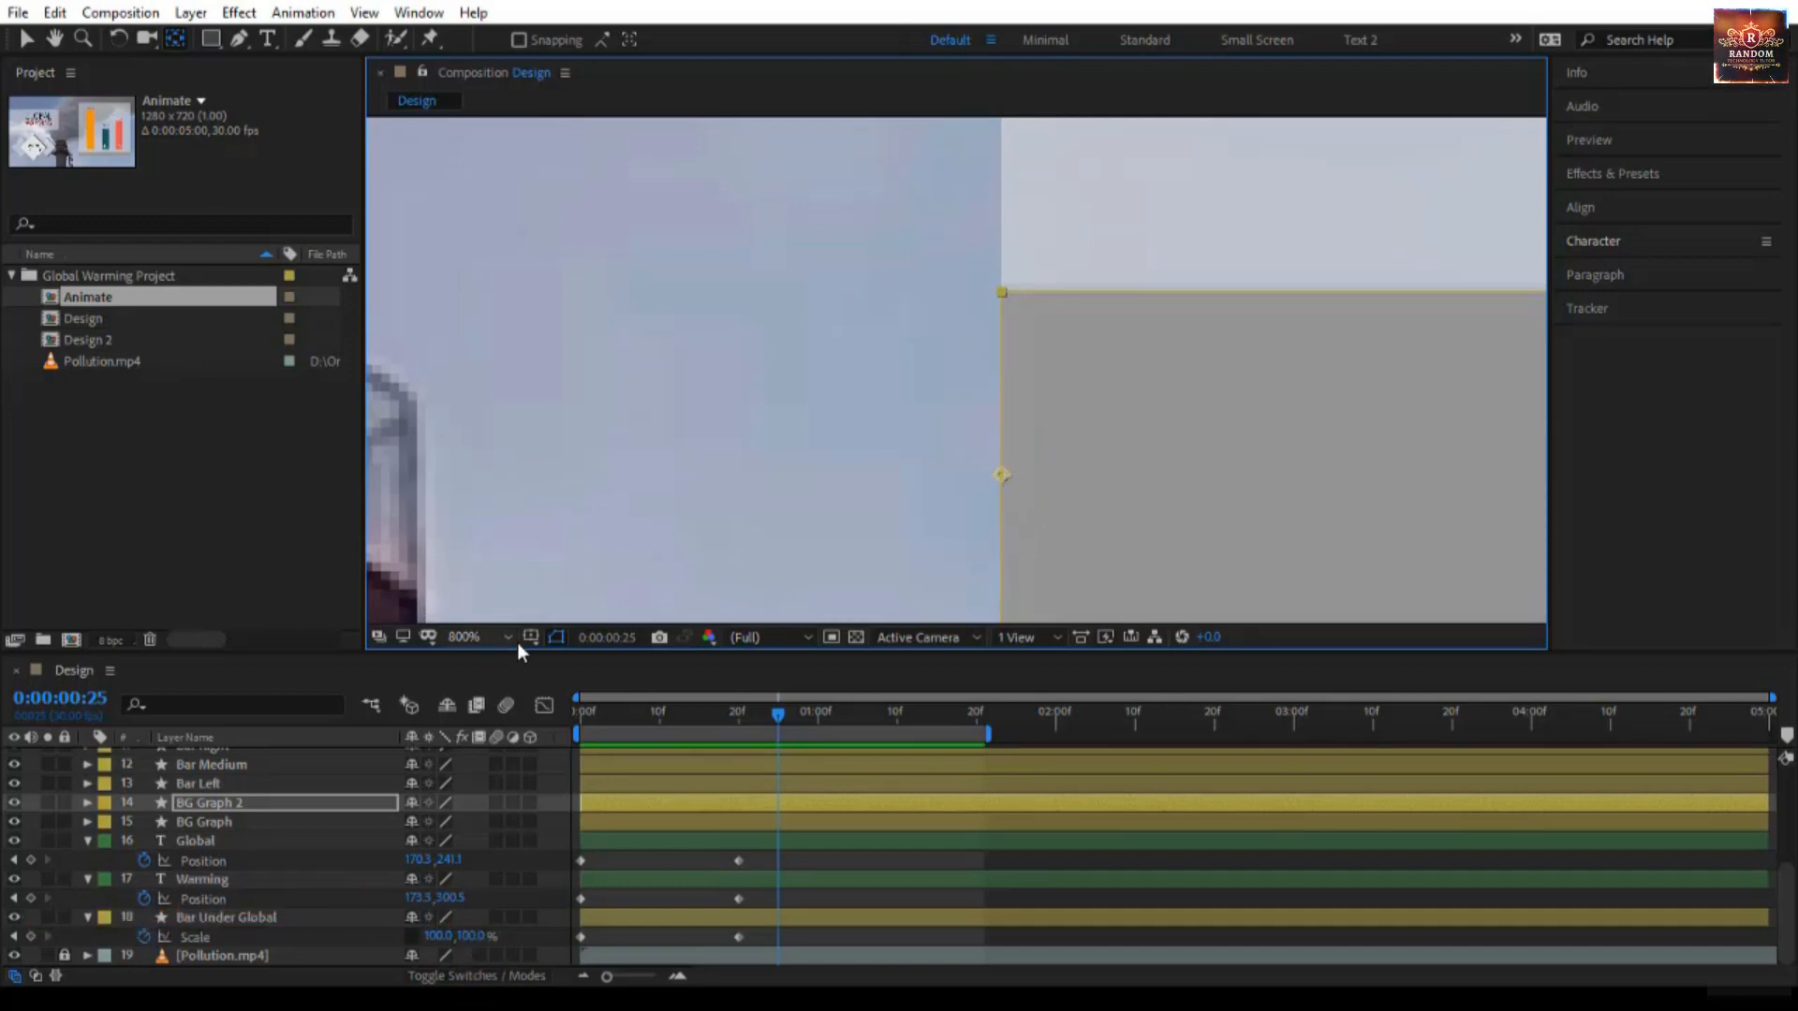
left_click(473, 637)
left_click(522, 260)
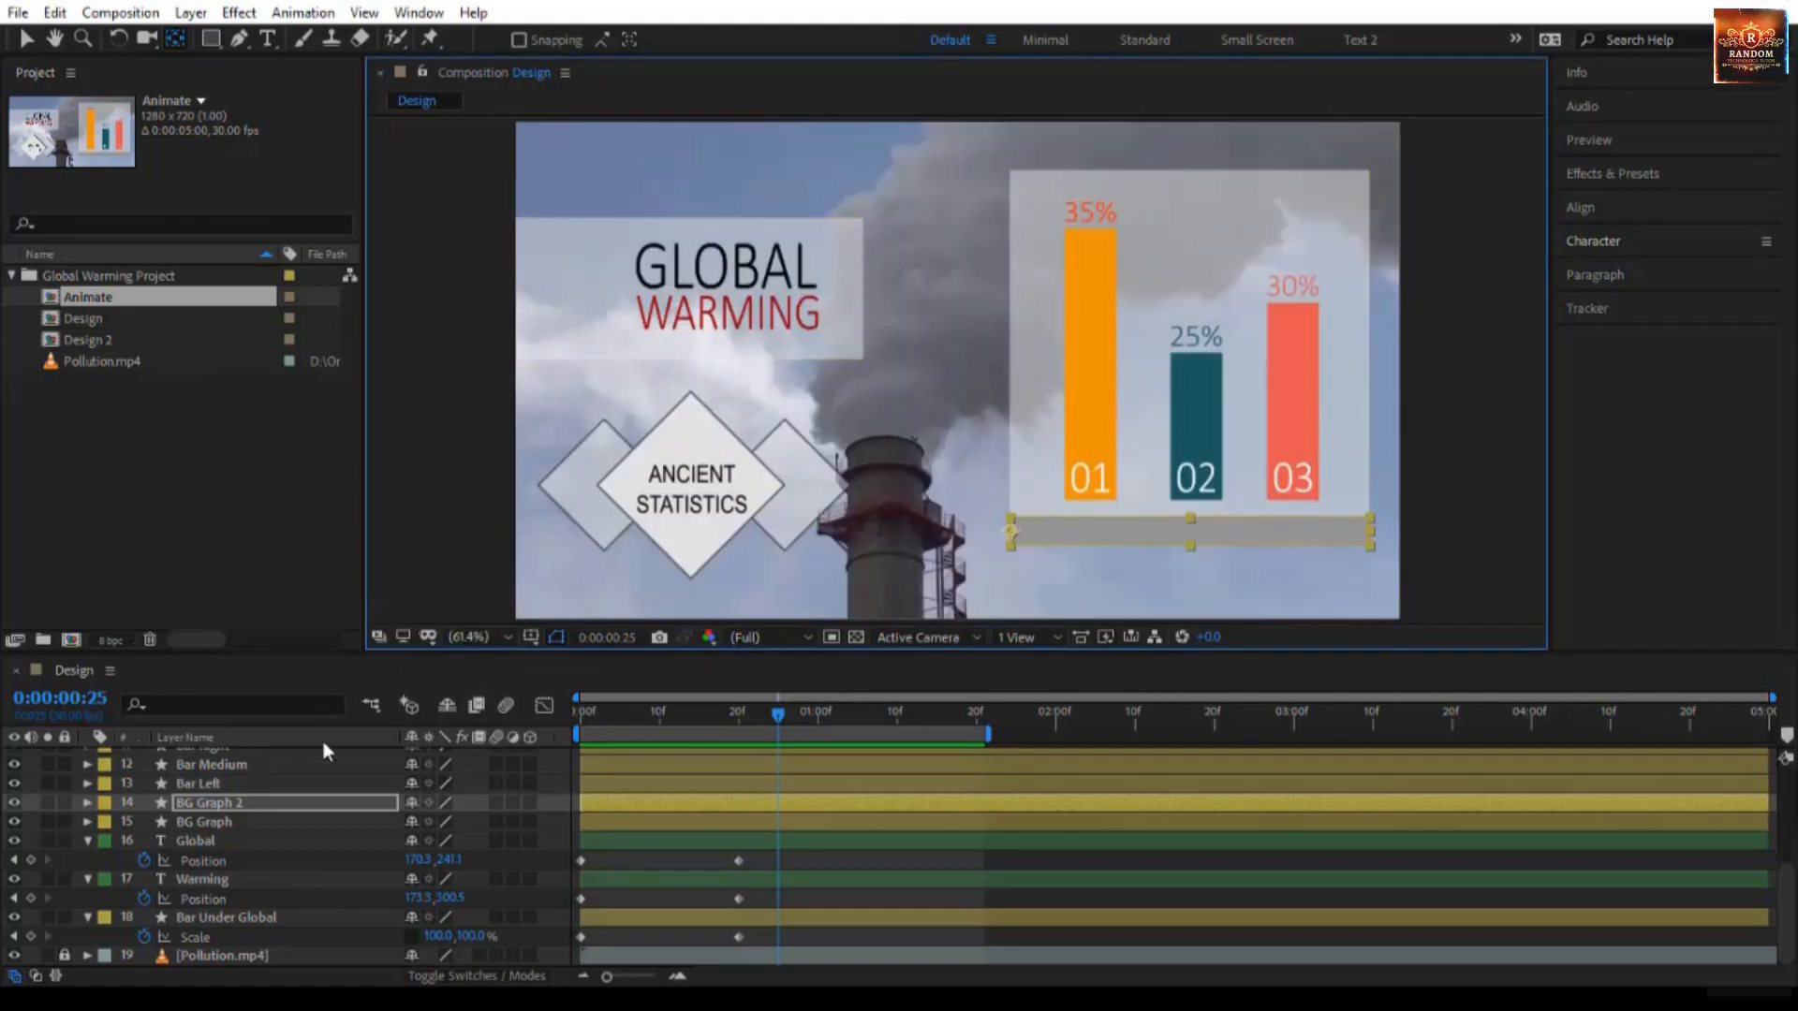
Step: Add Scale keyframes to the BG Graph and BG Graph 2 layers together at 0:00:00:20
key("v")
left_click(1036, 391)
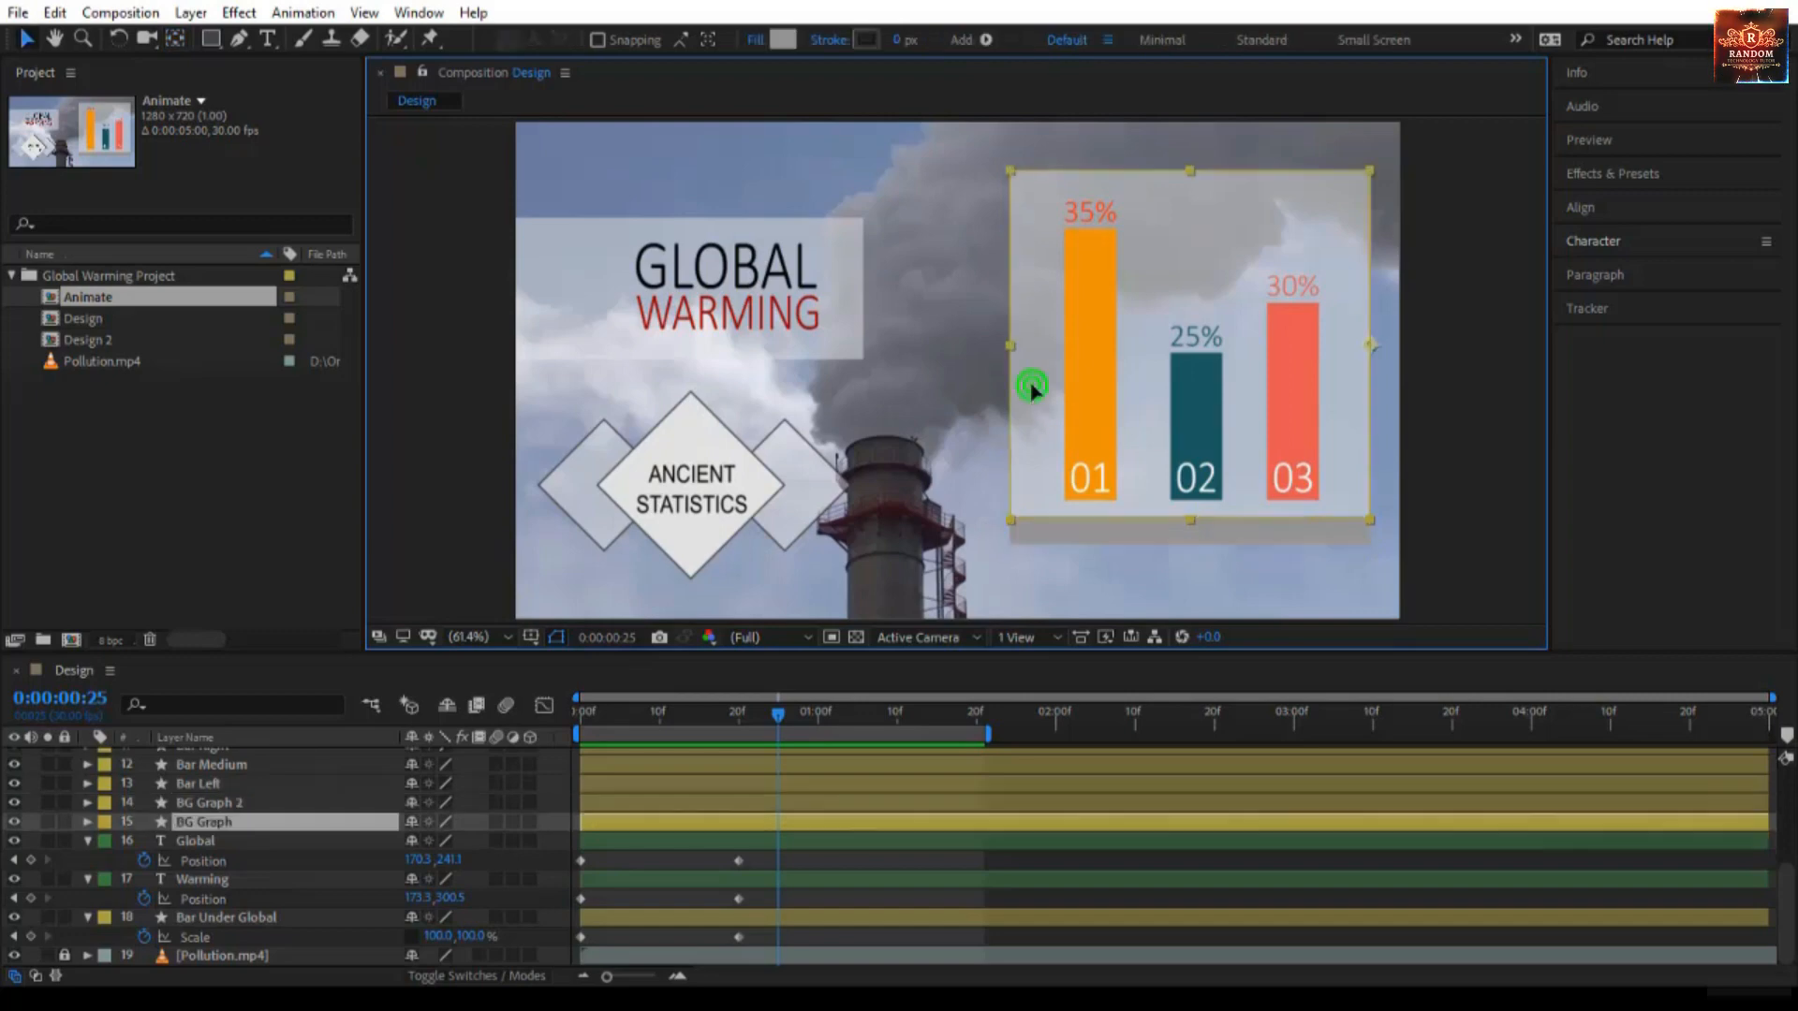
left_click(1059, 530, "shift")
key("s")
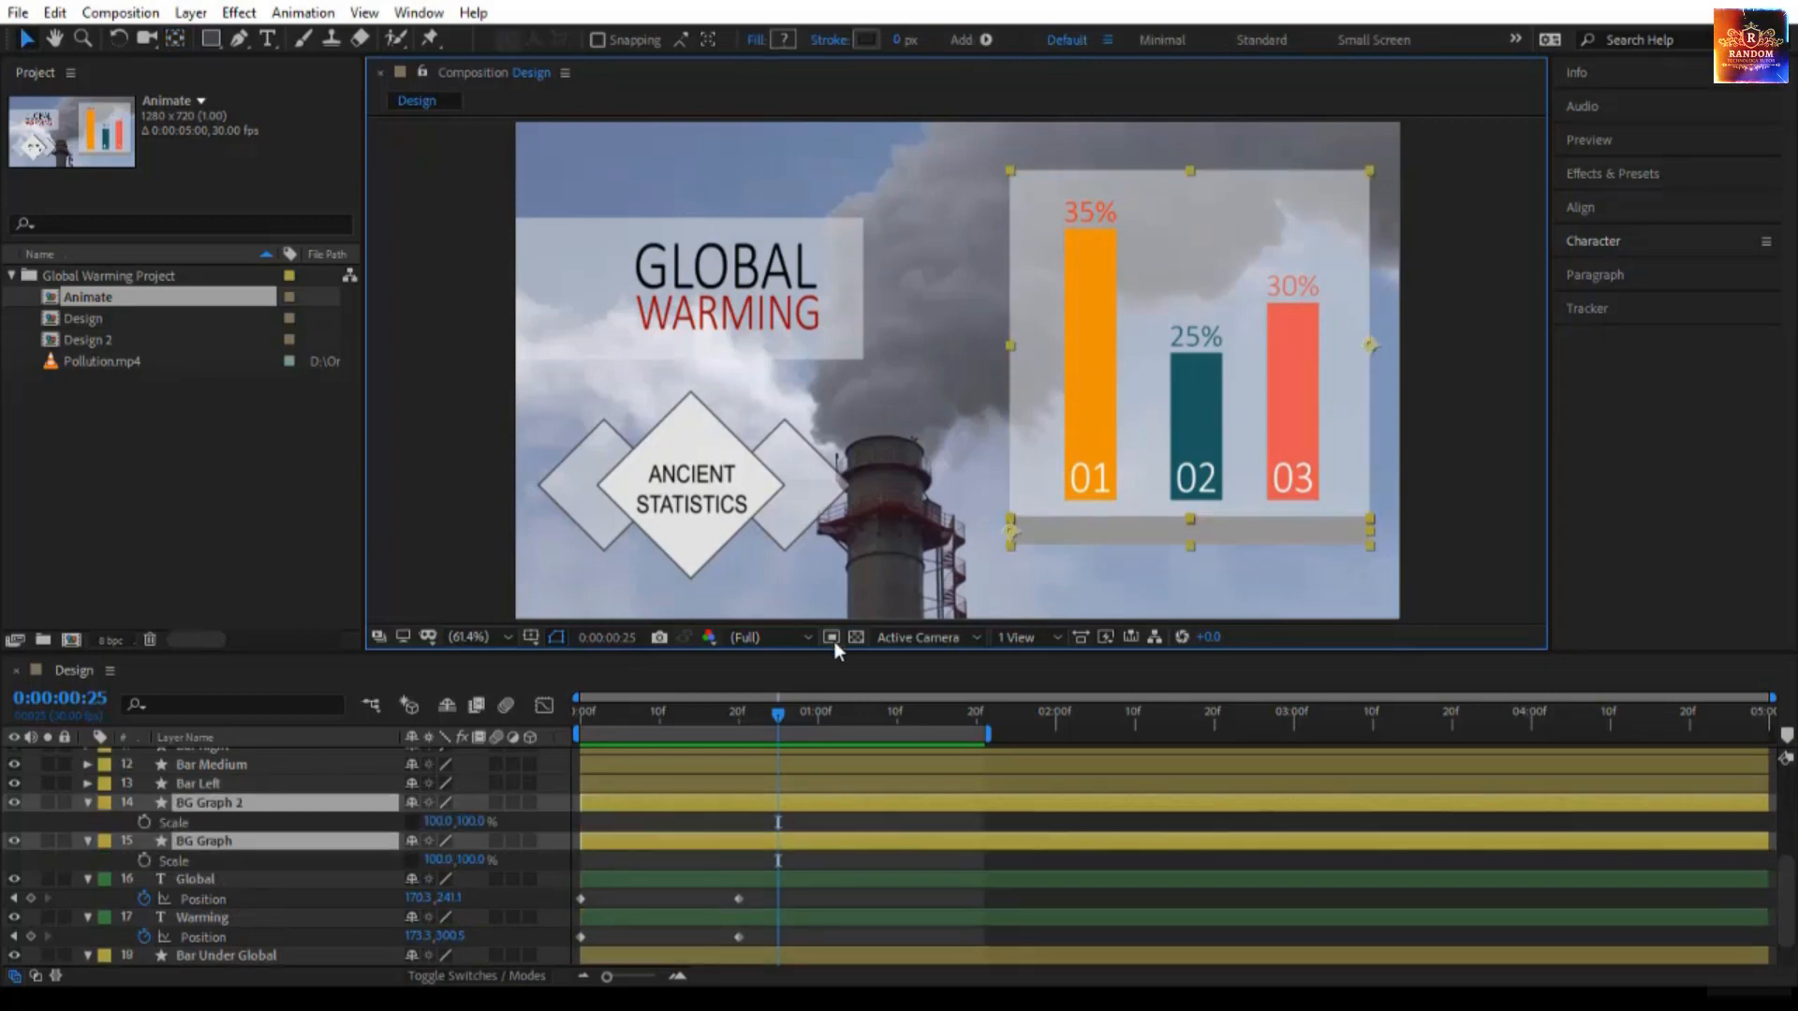
key("j")
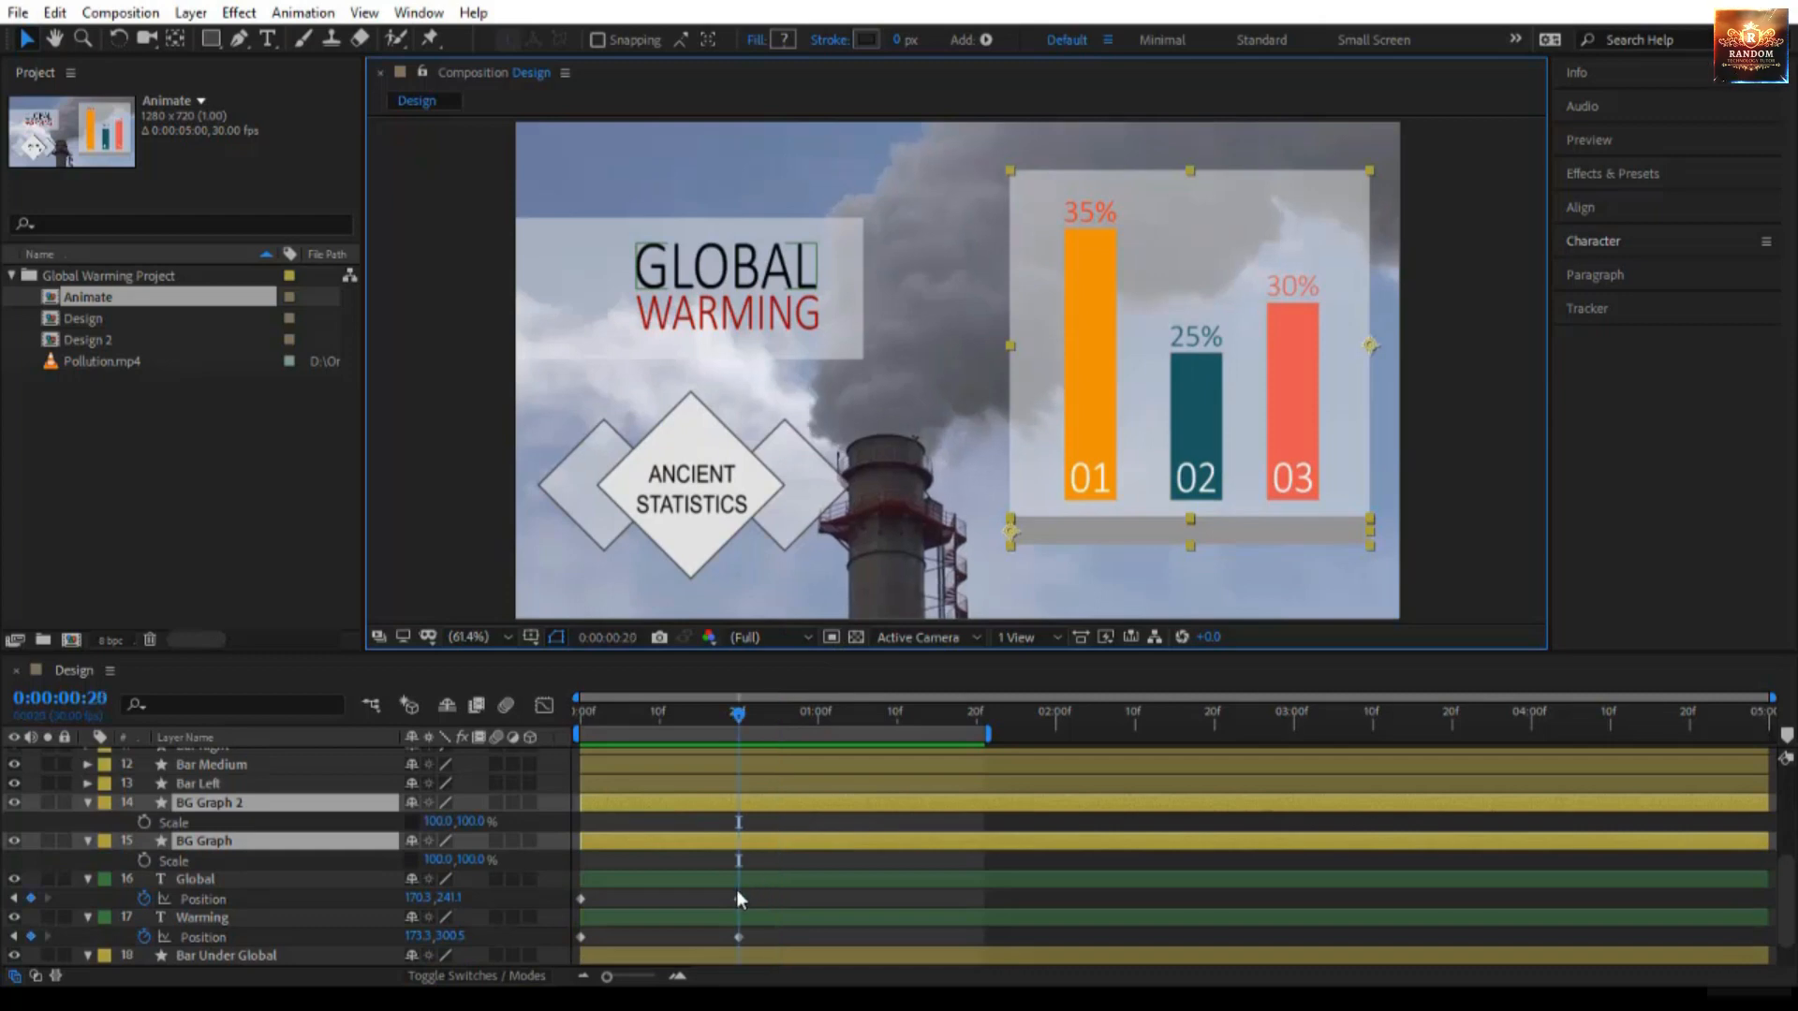
left_click(146, 823)
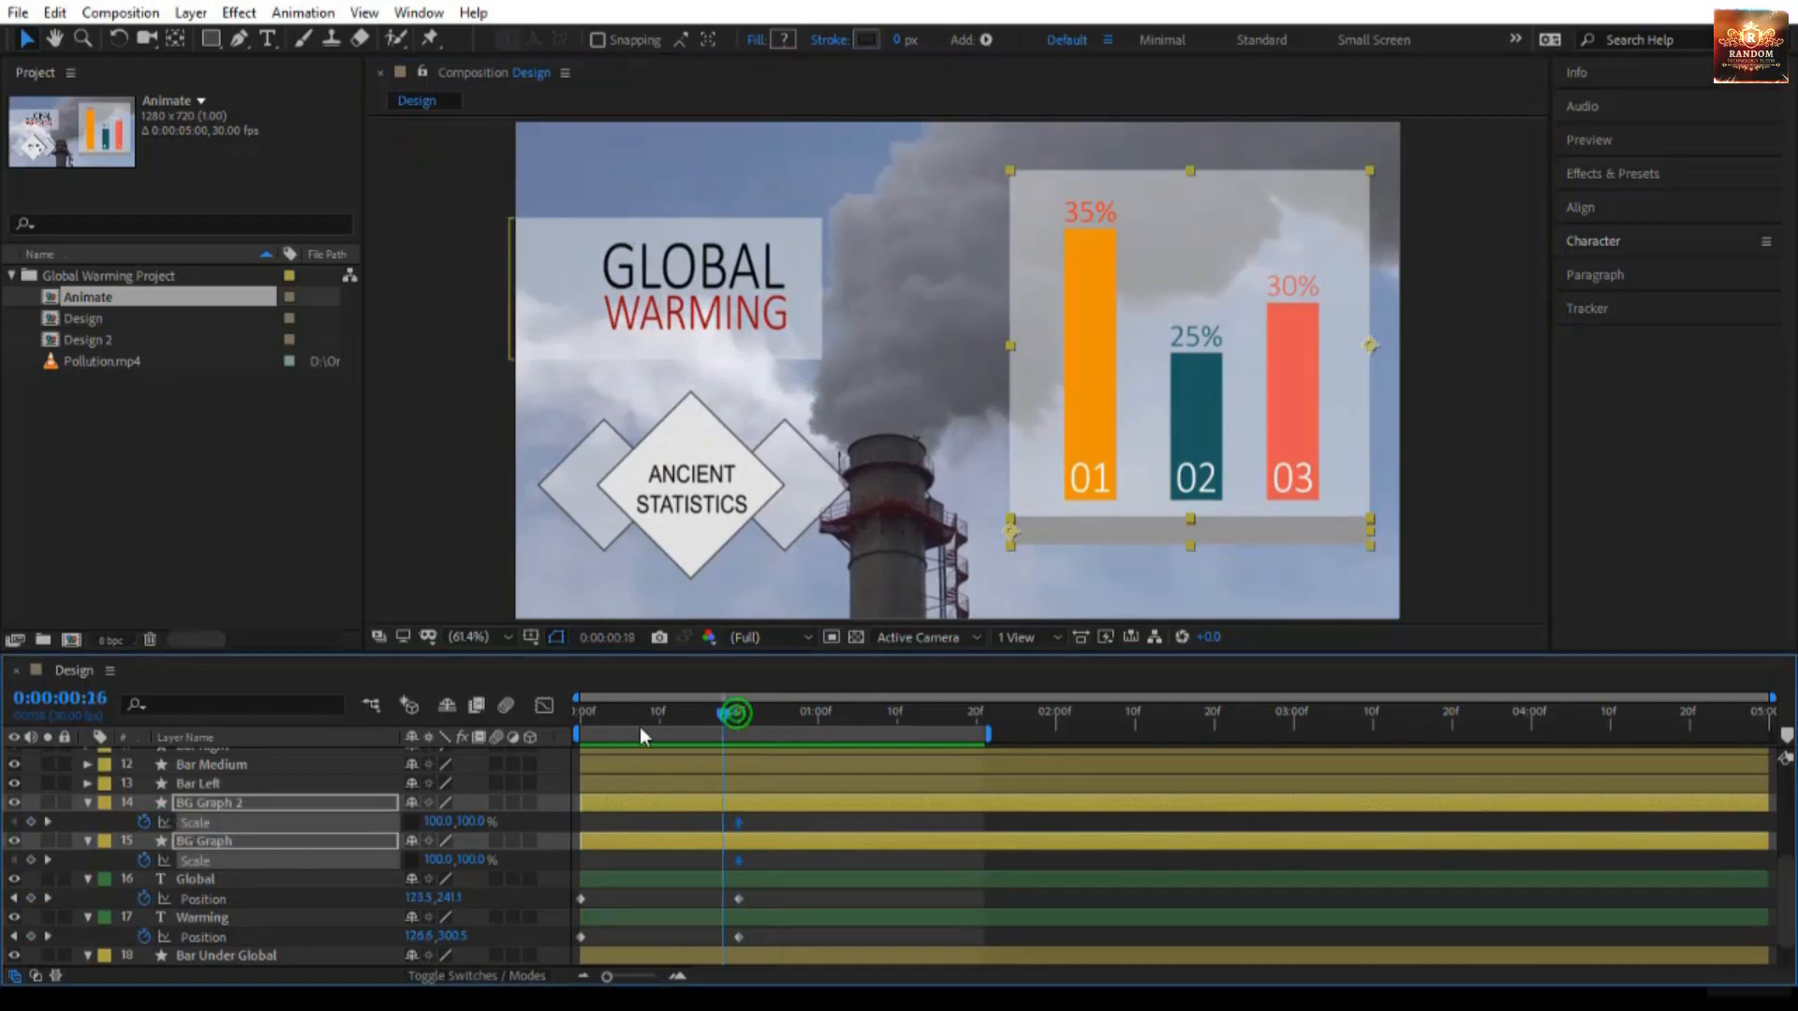
Step: At frame 0, set the horizontal scale of BG Graph and BG Graph 2 to 0% and preview the motion
key("Home")
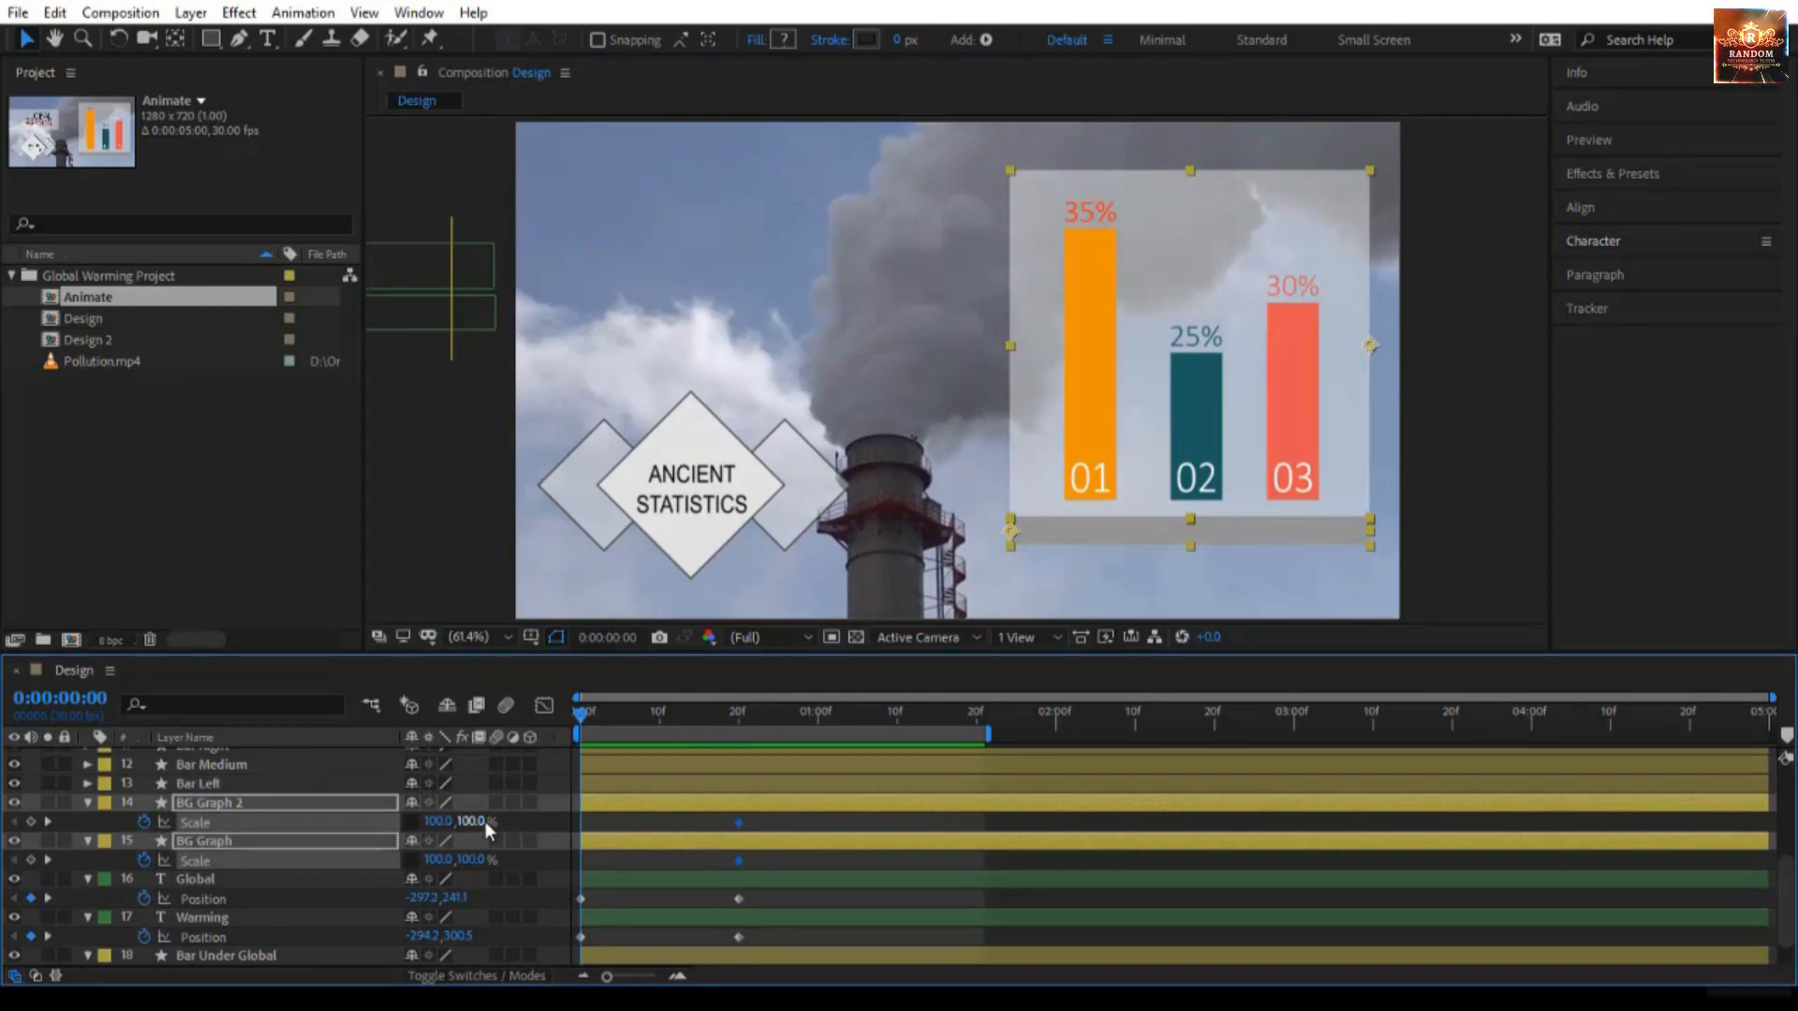
left_click_drag(432, 823, 318, 827)
left_click(436, 822)
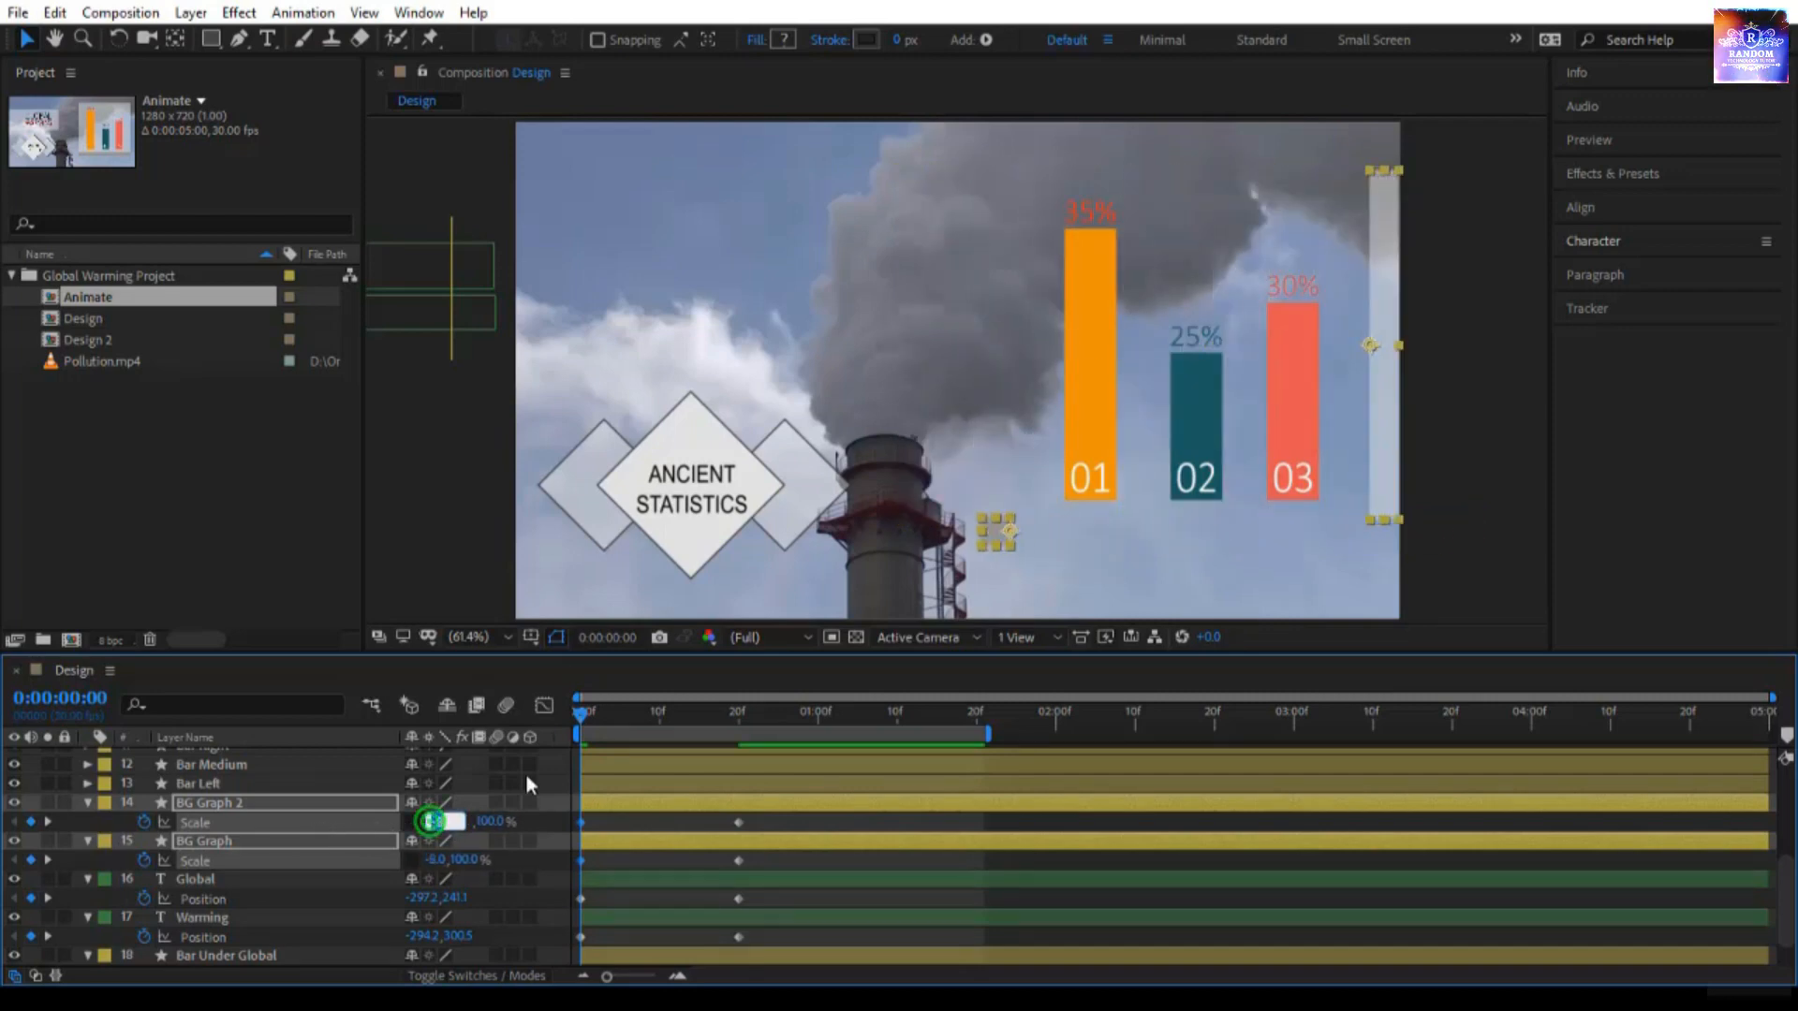
type("0")
key("Return")
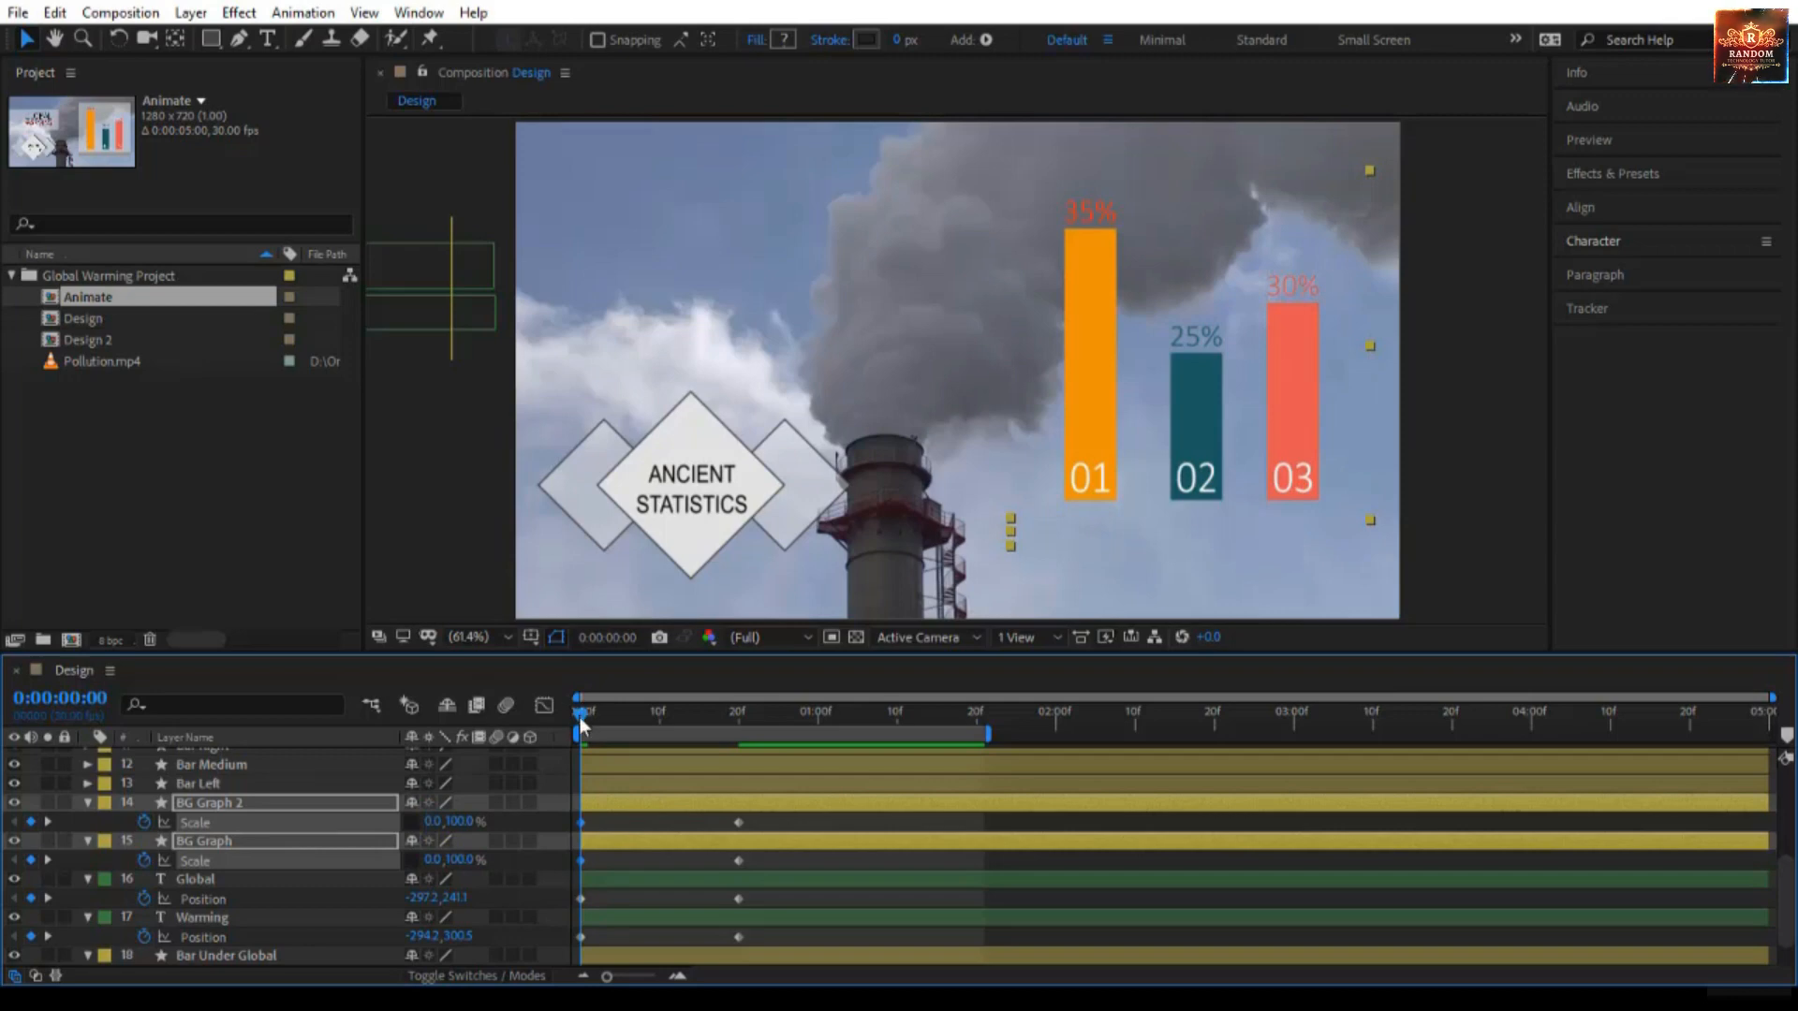
left_click_drag(579, 716, 701, 779)
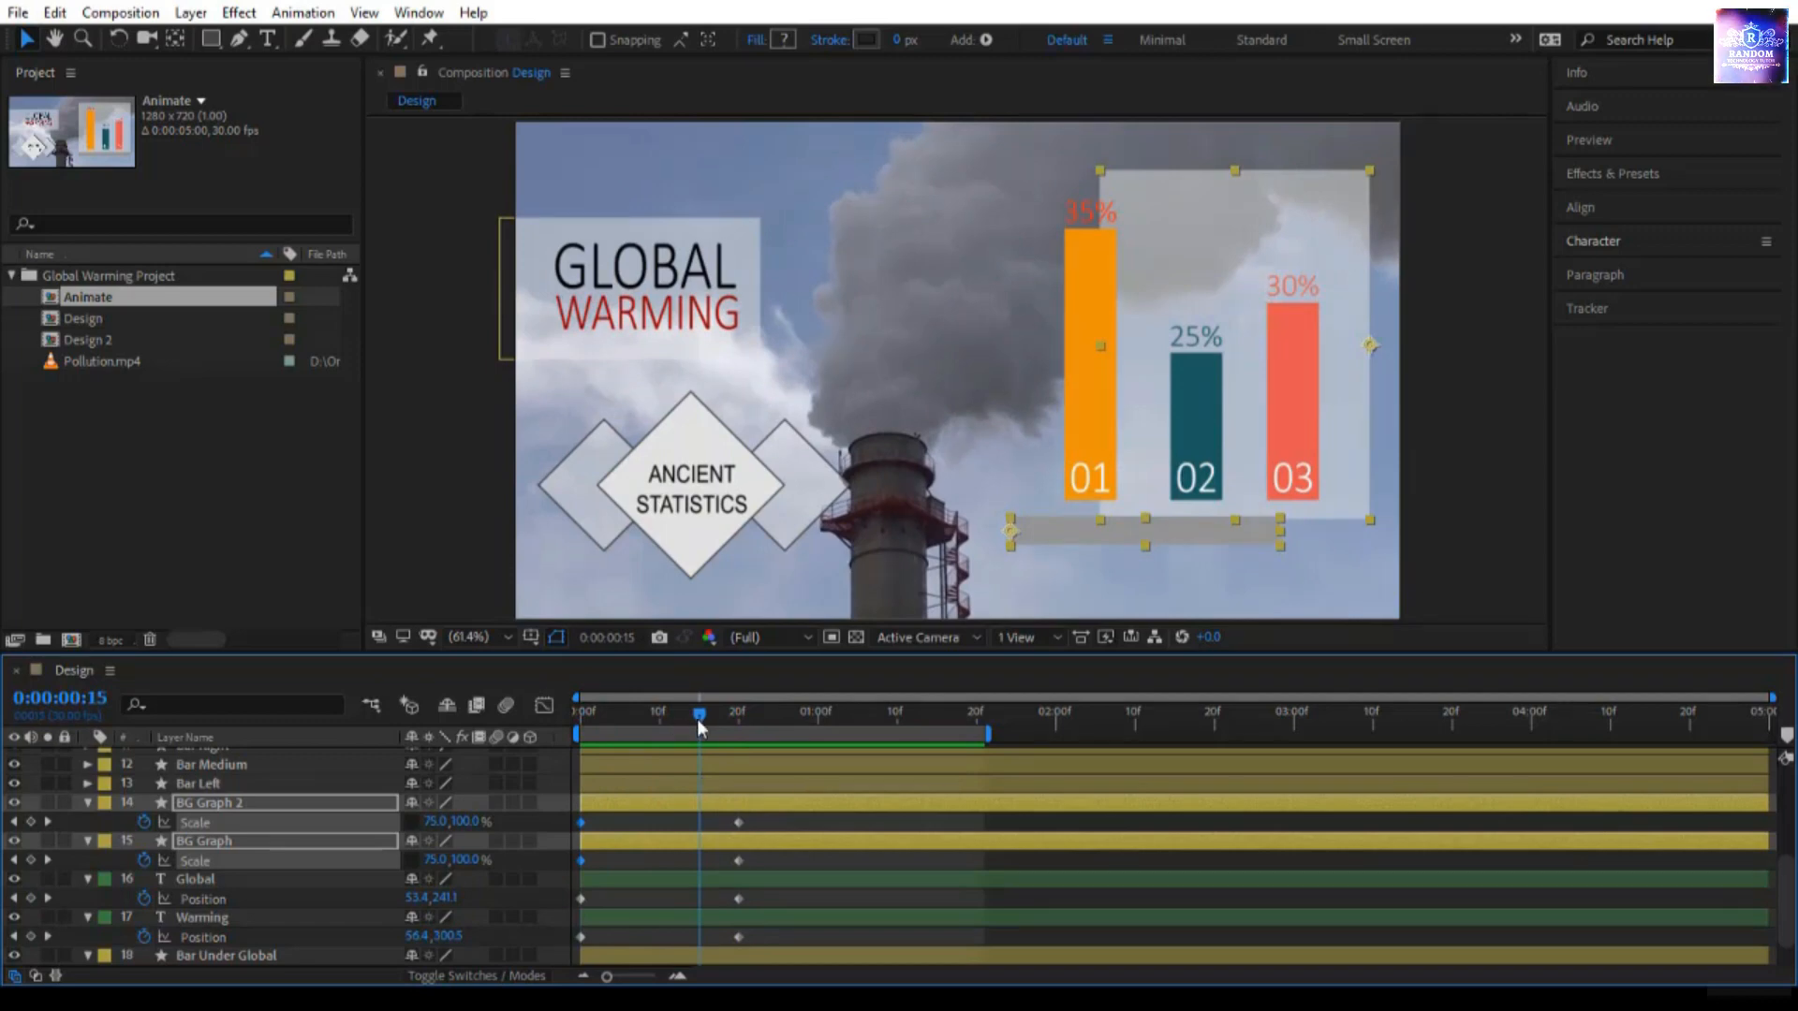
left_click_drag(697, 717, 508, 714)
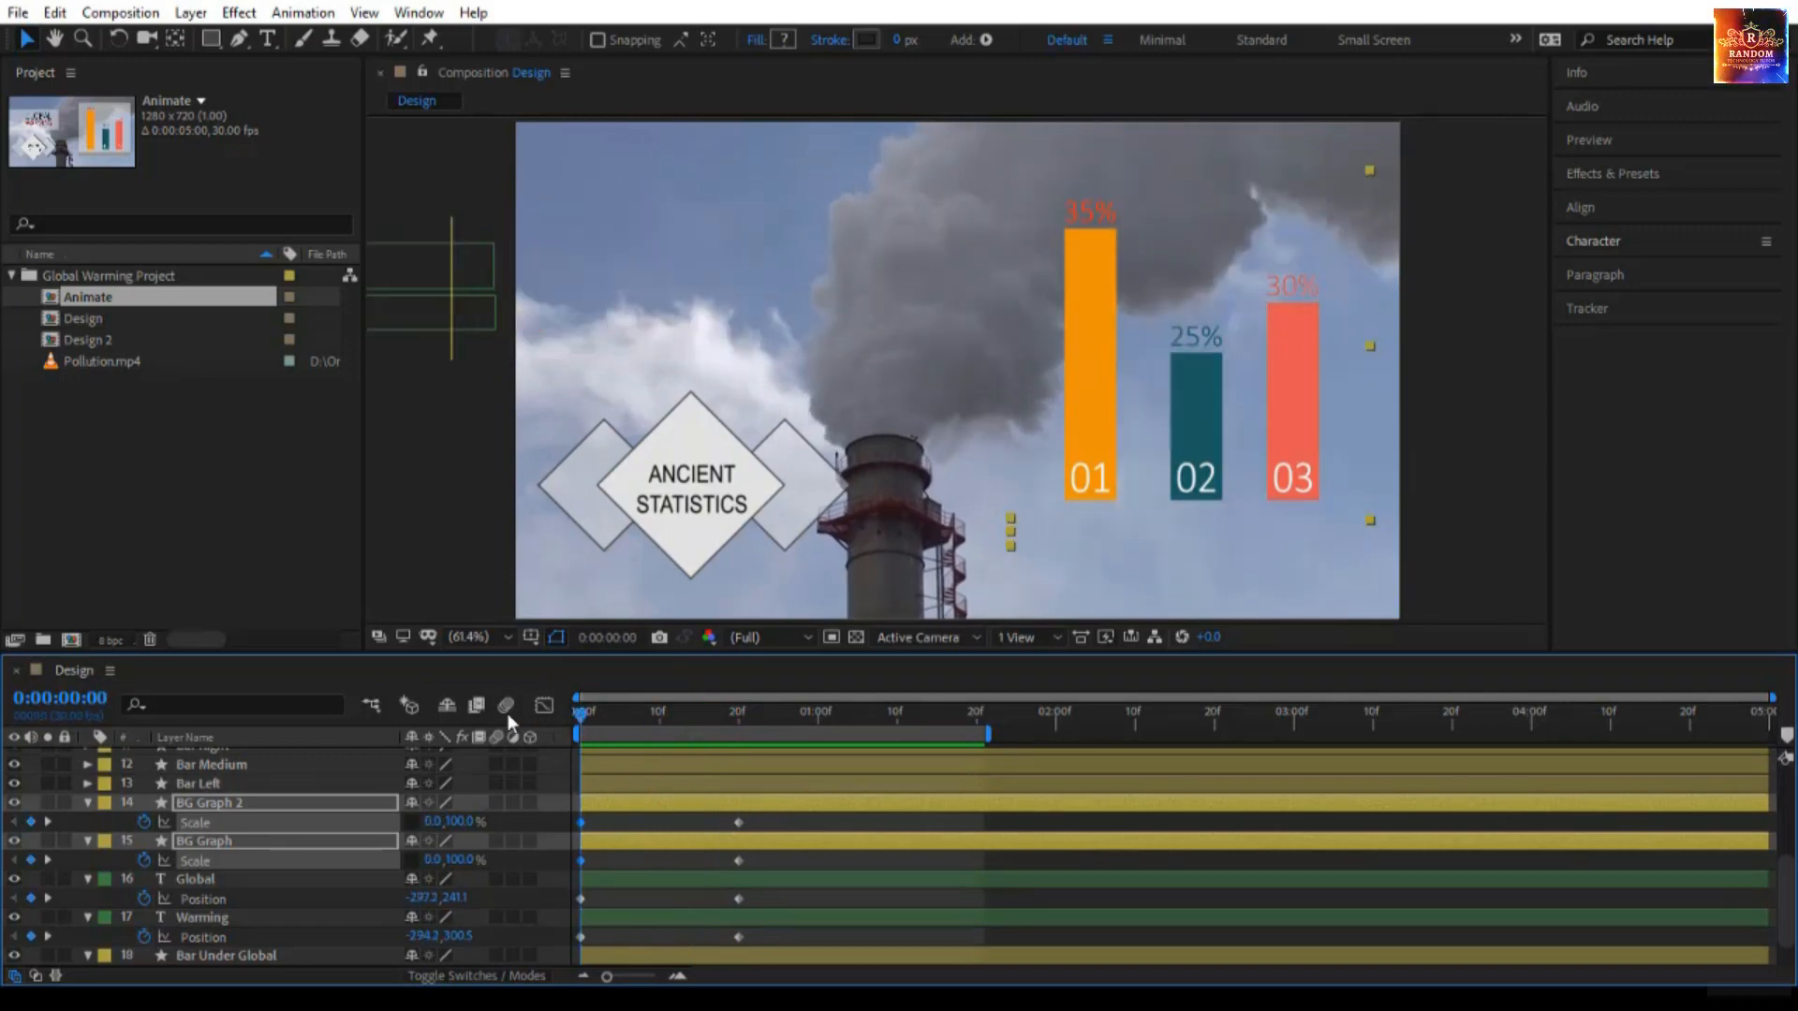
Step: Move the anchor point of the orange Bar Left layer to the middle of its bottom edge
left_click(1091, 398)
left_click(1199, 412, "shift")
left_click(1296, 408, "shift")
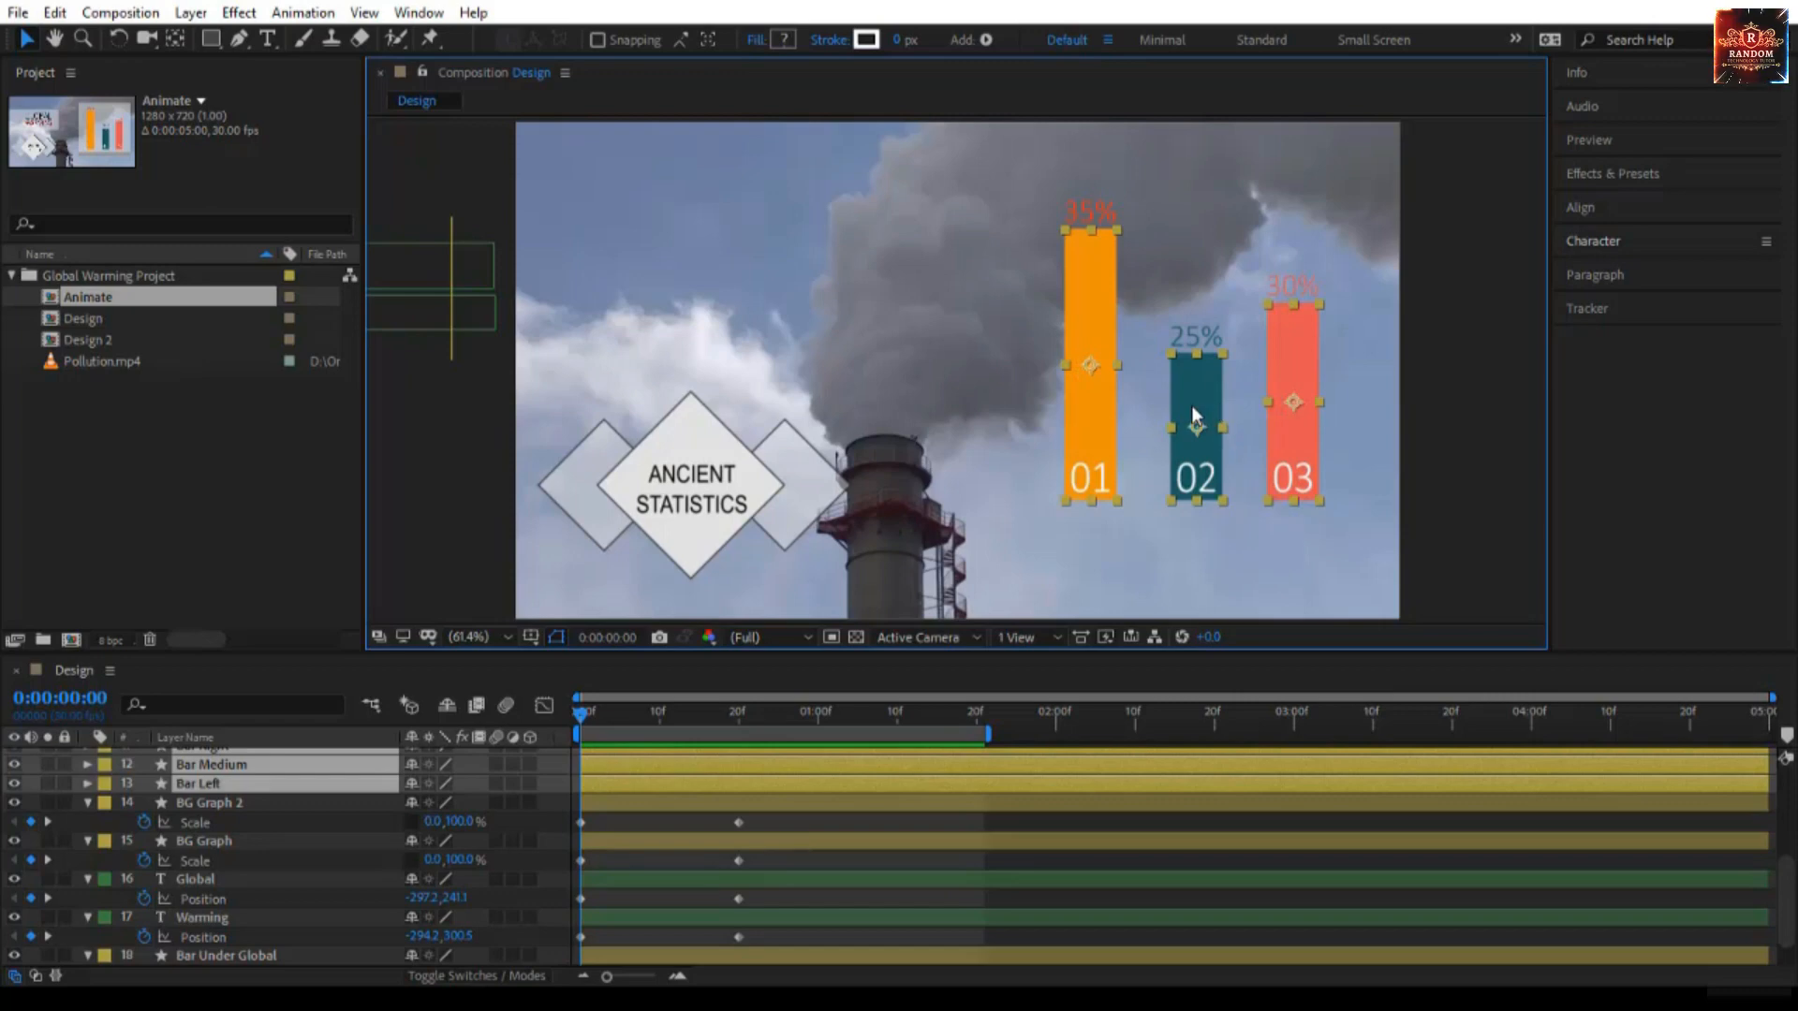
key("y")
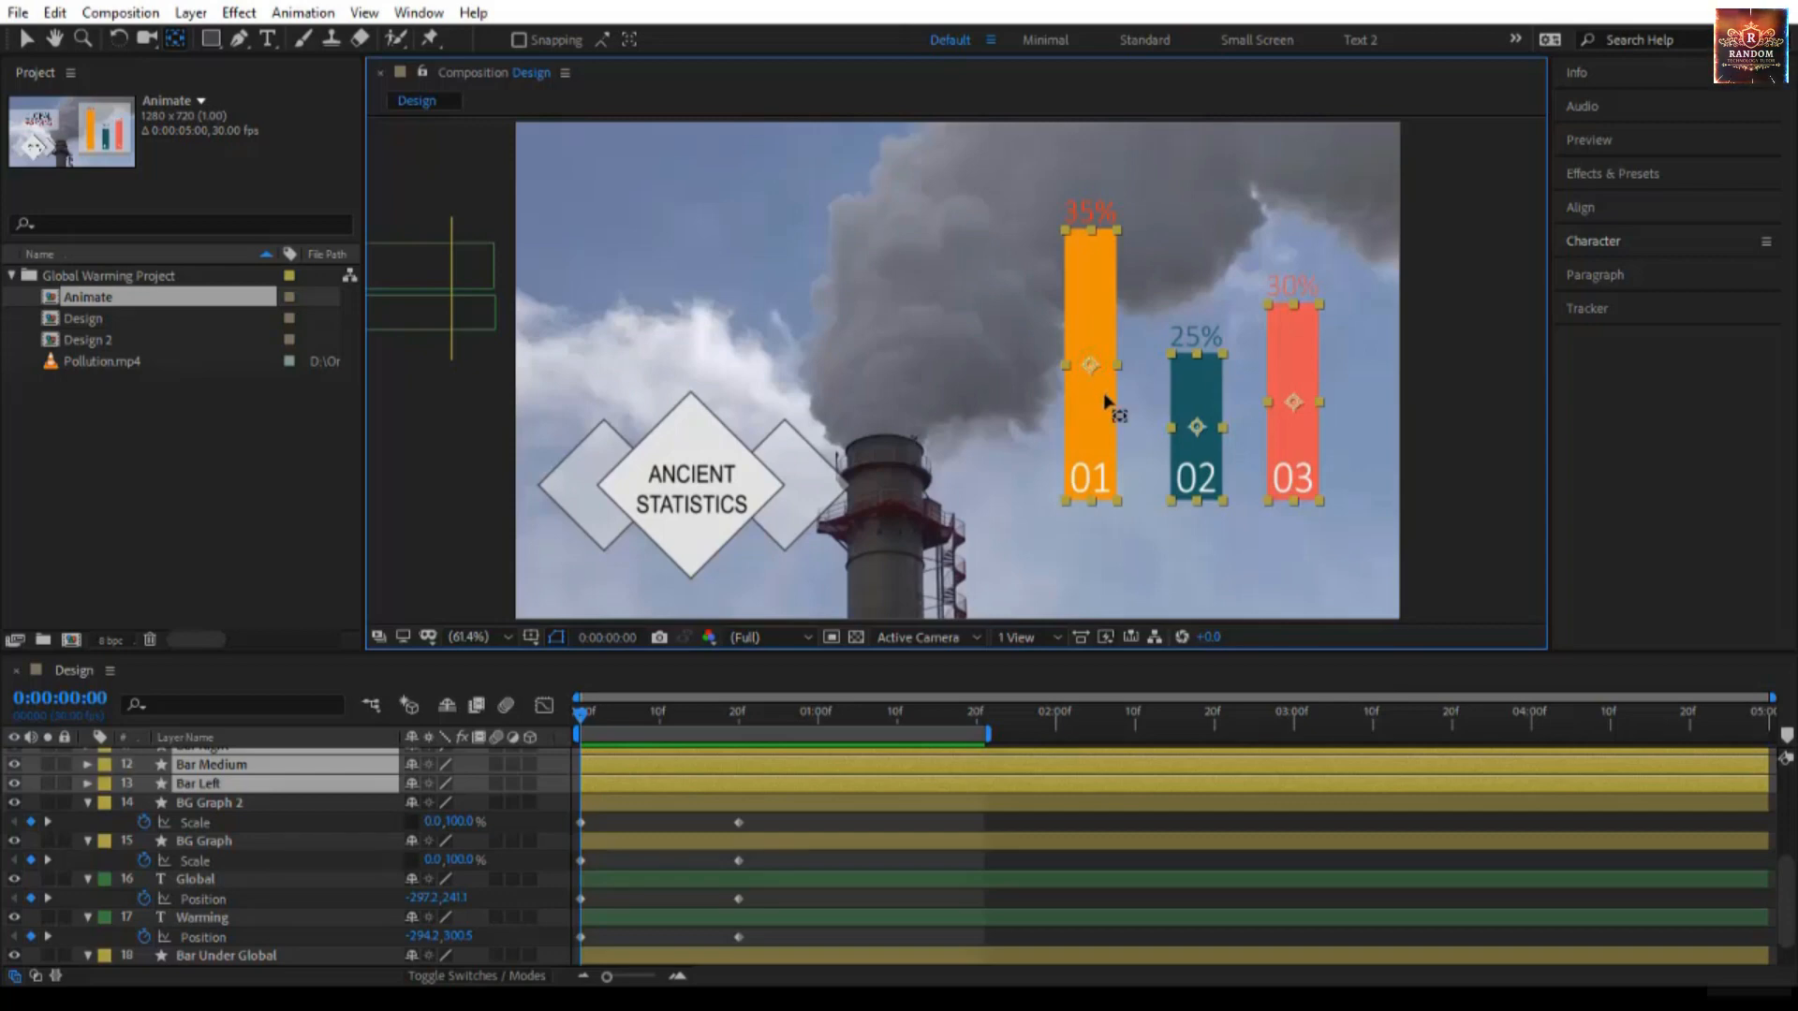
left_click(1161, 323)
left_click(1100, 350)
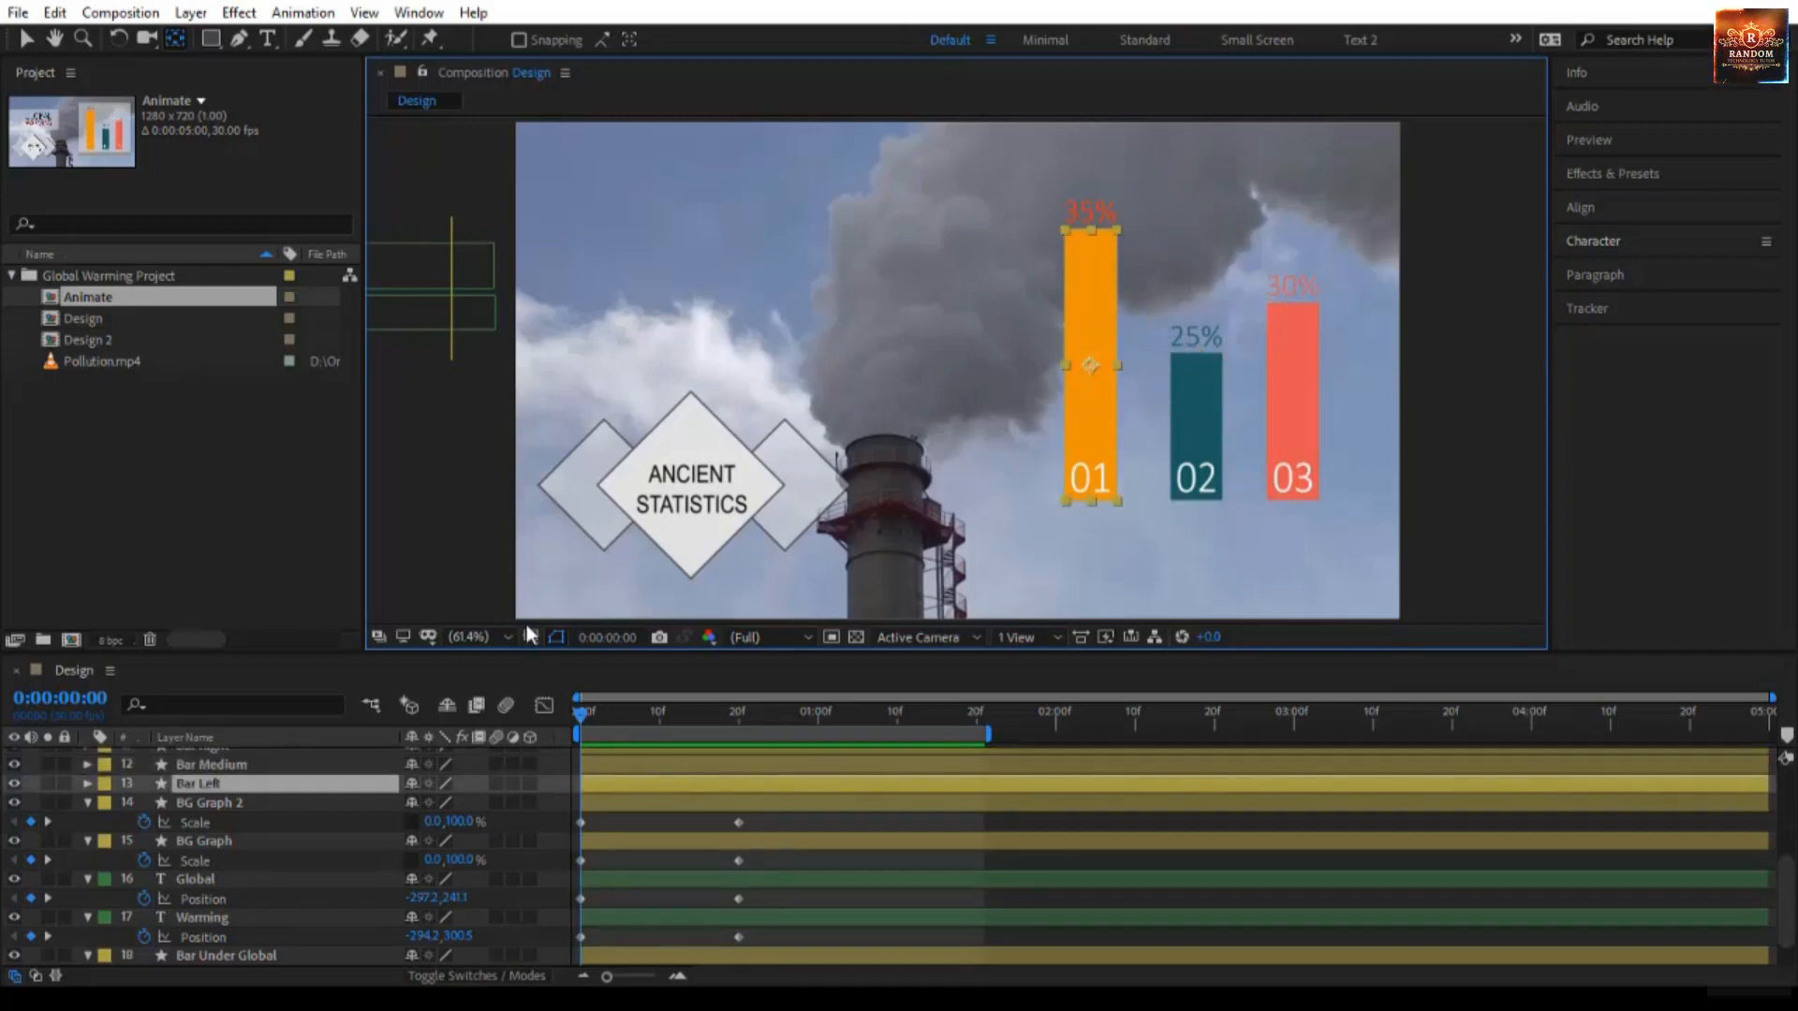
left_click_drag(1091, 372, 1099, 493)
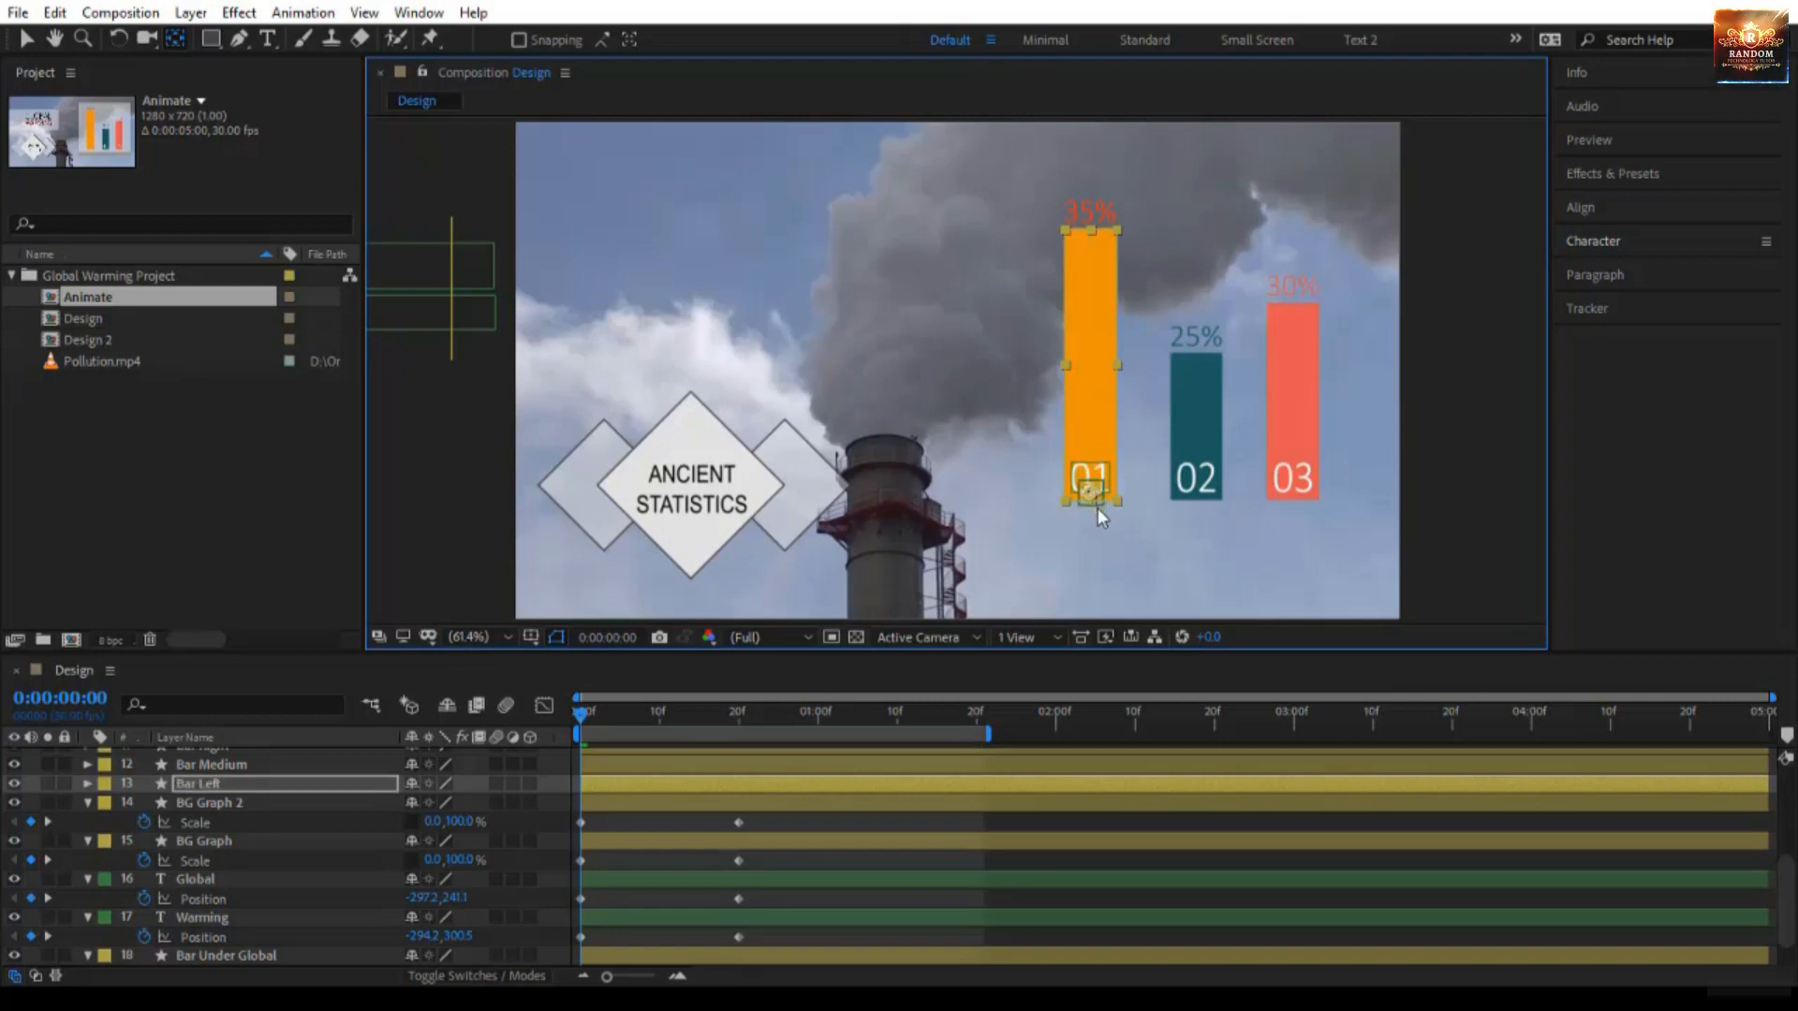
scroll(1098, 507, "up", 6)
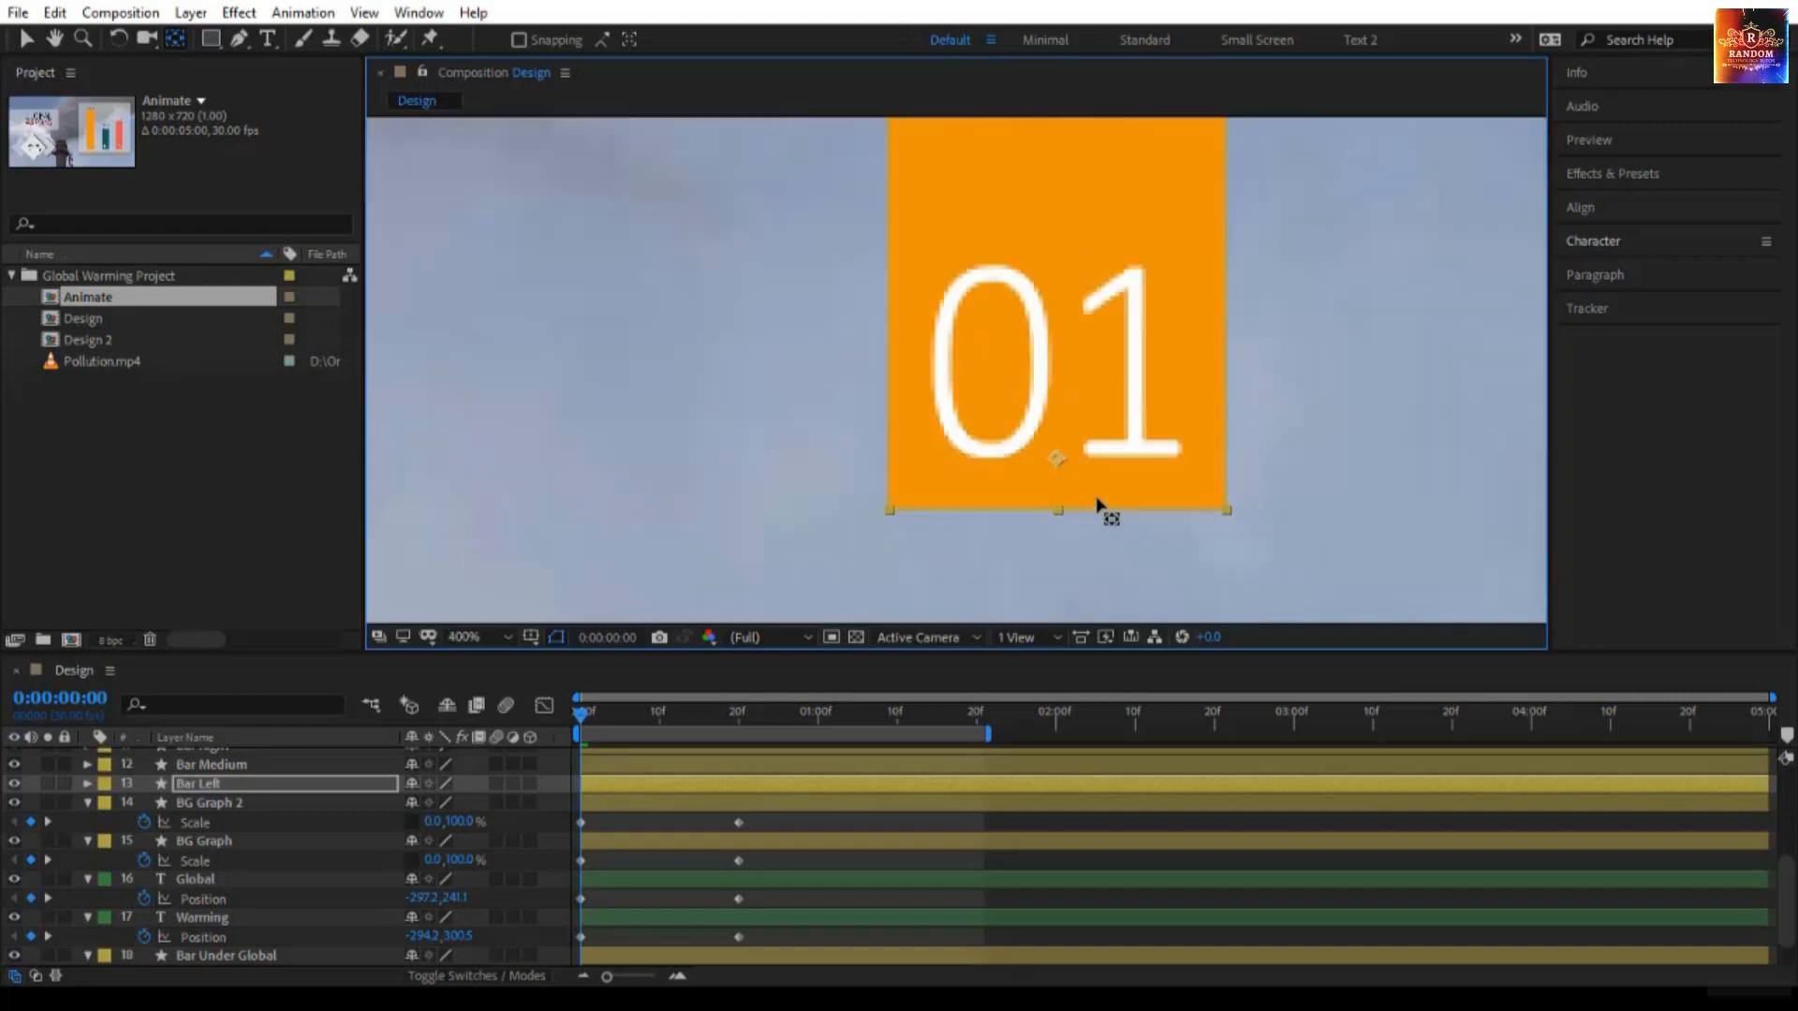
left_click_drag(1057, 461, 1059, 511)
Step: Move the anchor point of the teal Bar Medium layer to the middle of its bottom edge
scroll(1000, 453, "down", 2)
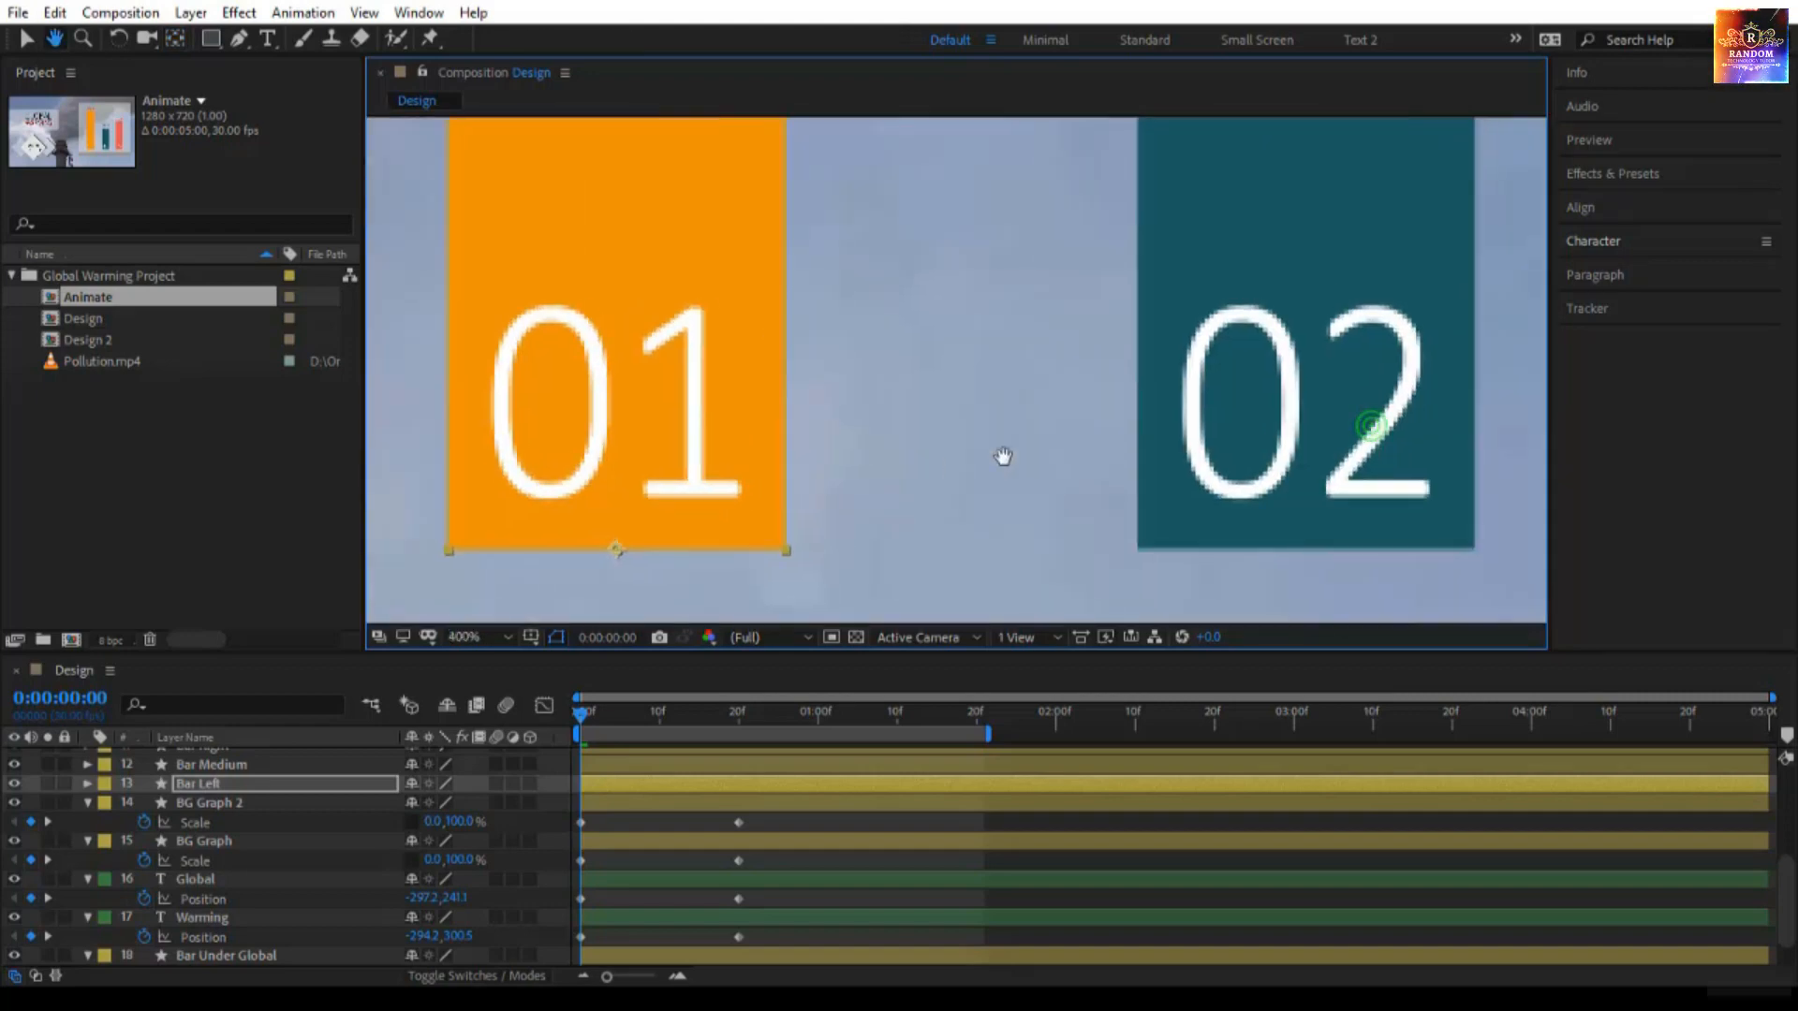
left_click_drag(1112, 234, 988, 355)
left_click(987, 441)
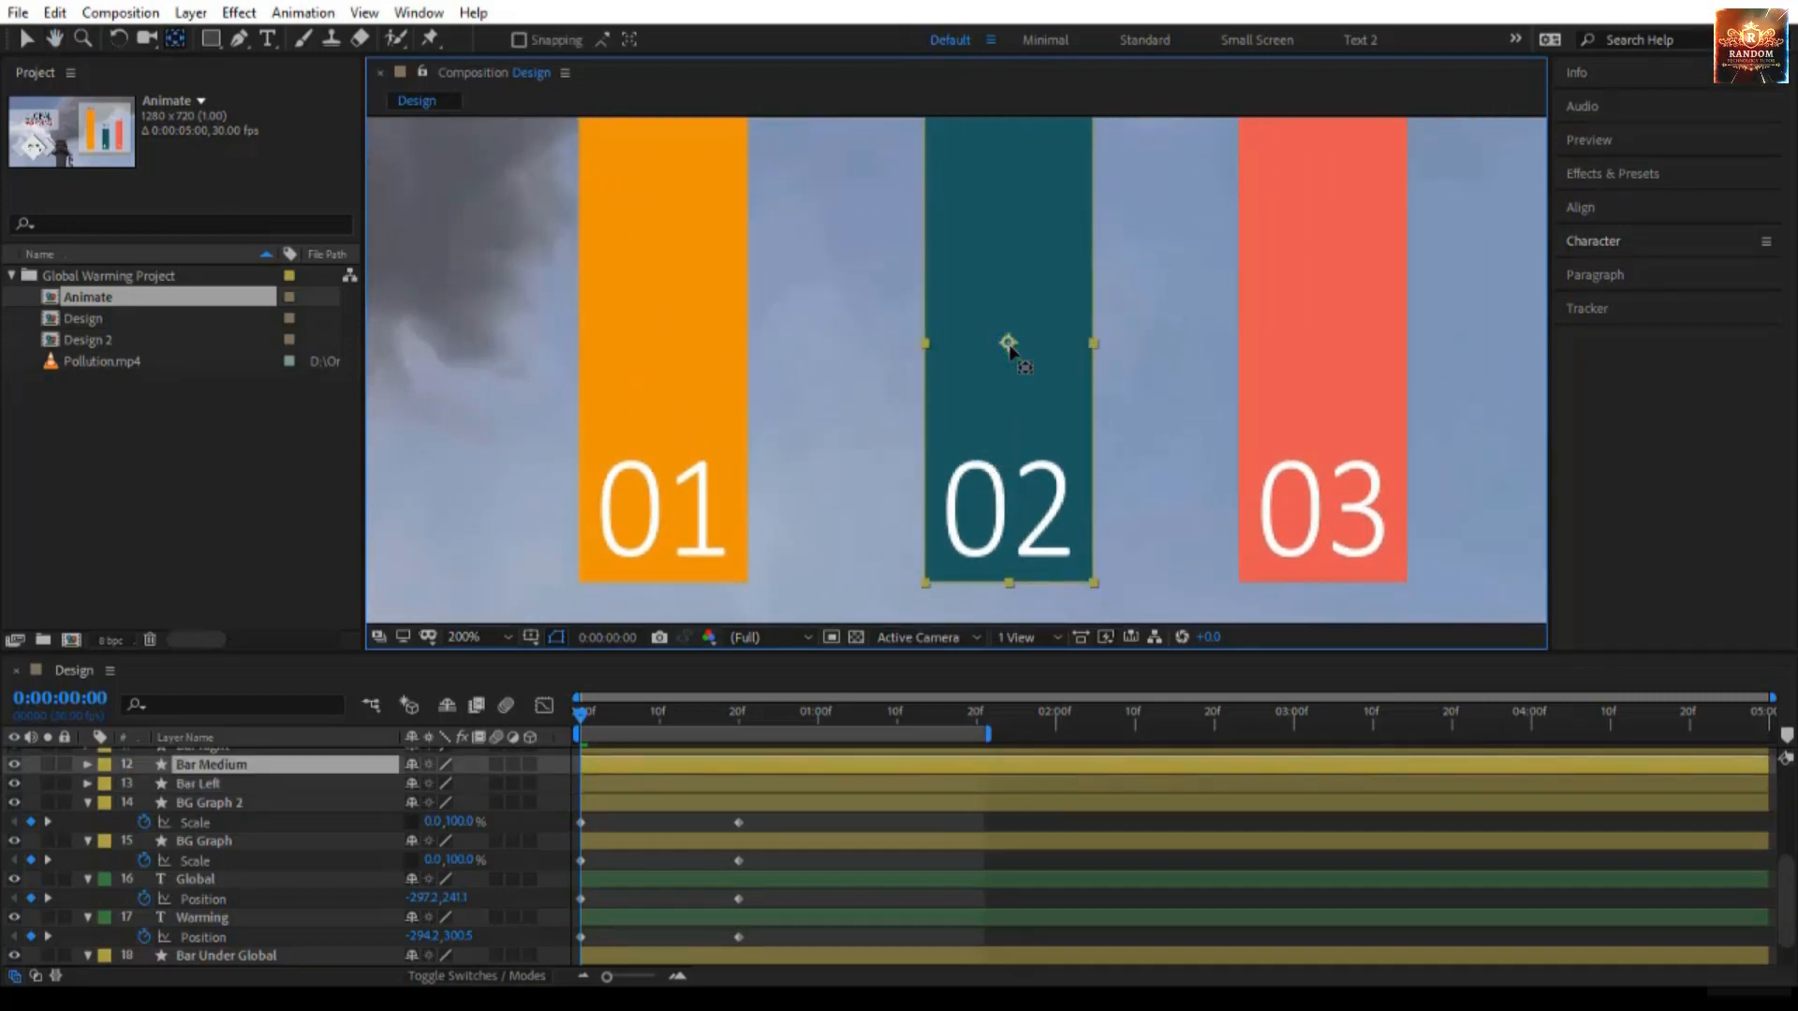
left_click_drag(1008, 343, 1006, 586)
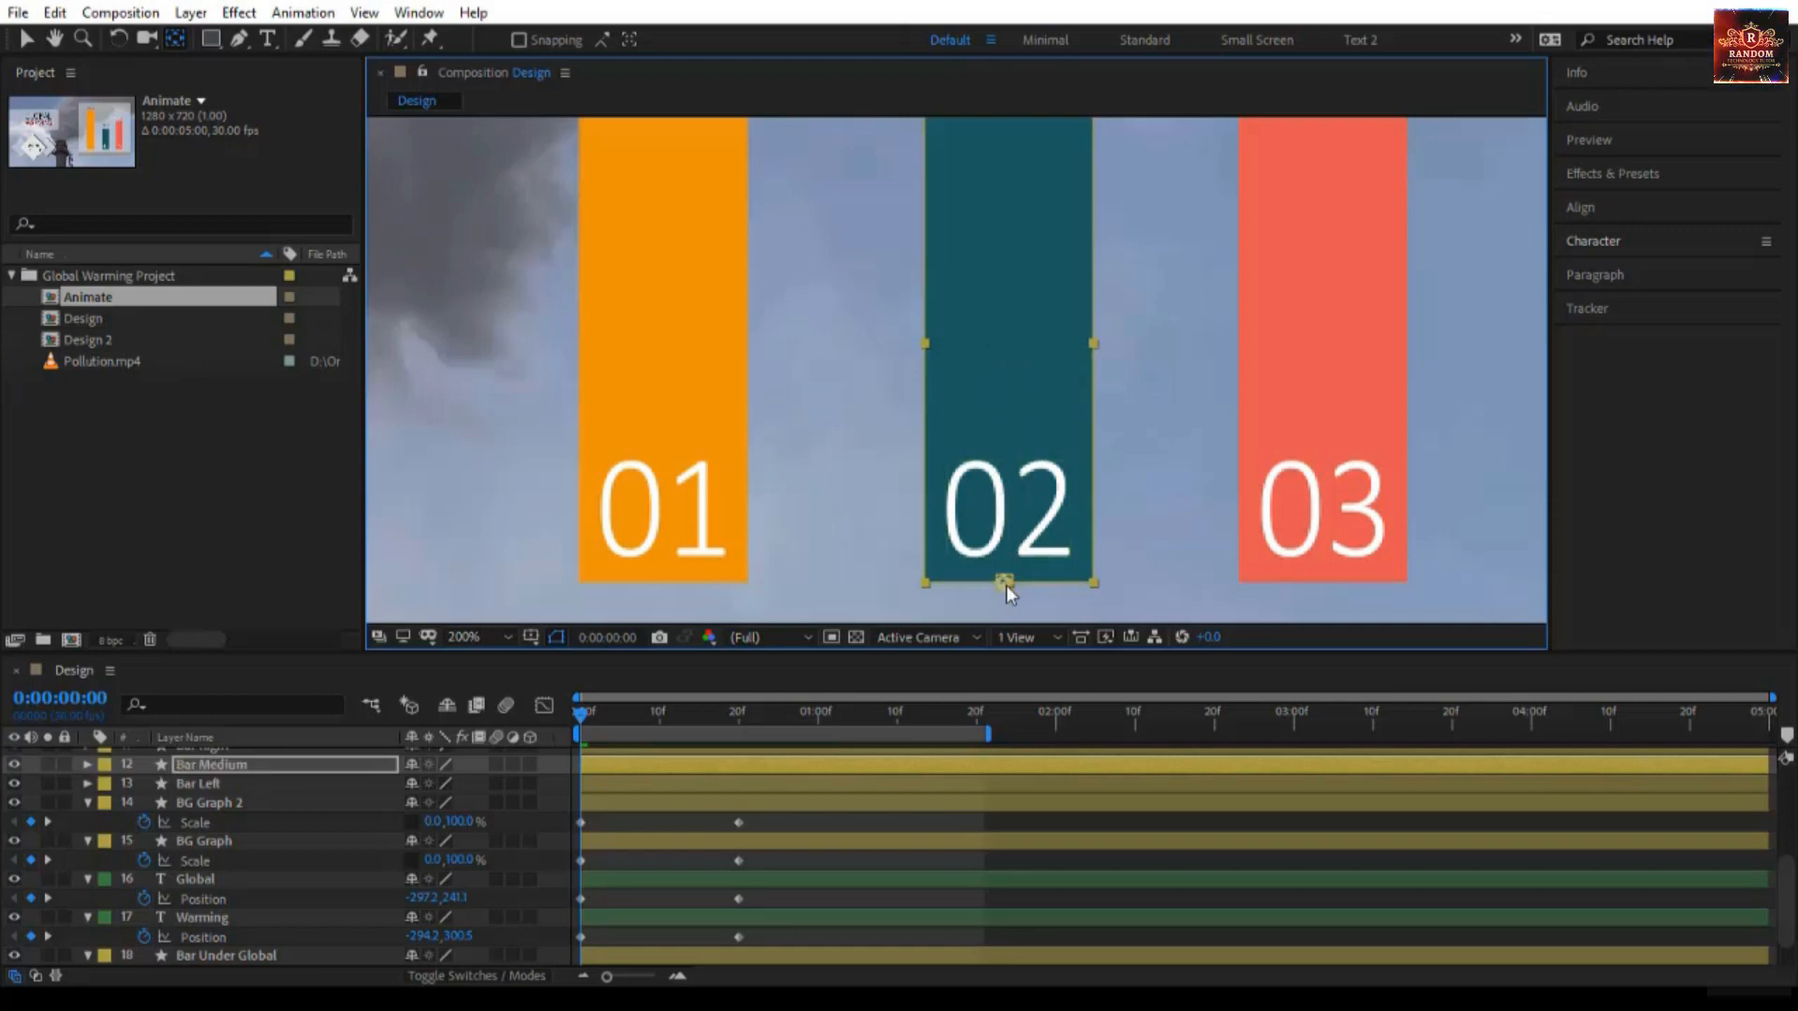
Step: Move the anchor point of the red Bar Right layer to the middle of its bottom edge
left_click(1366, 321)
left_click_drag(1324, 265, 1330, 582)
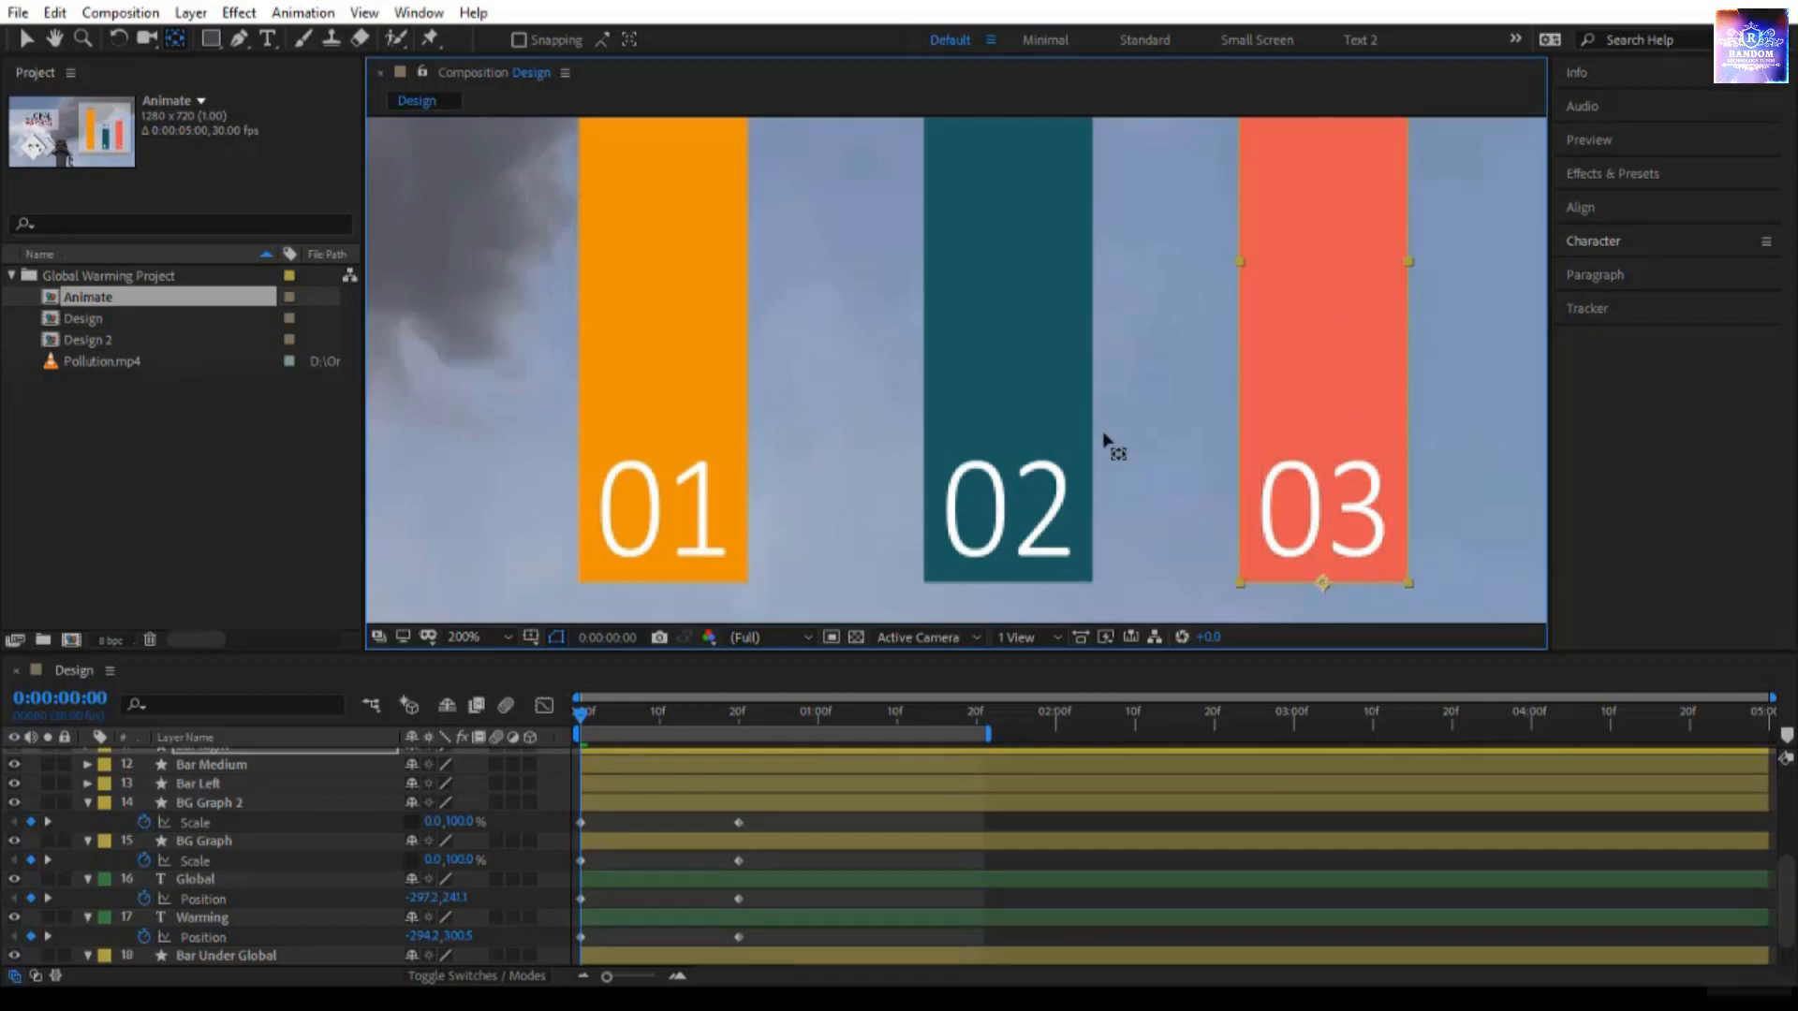
key("comma")
key("comma")
key("comma")
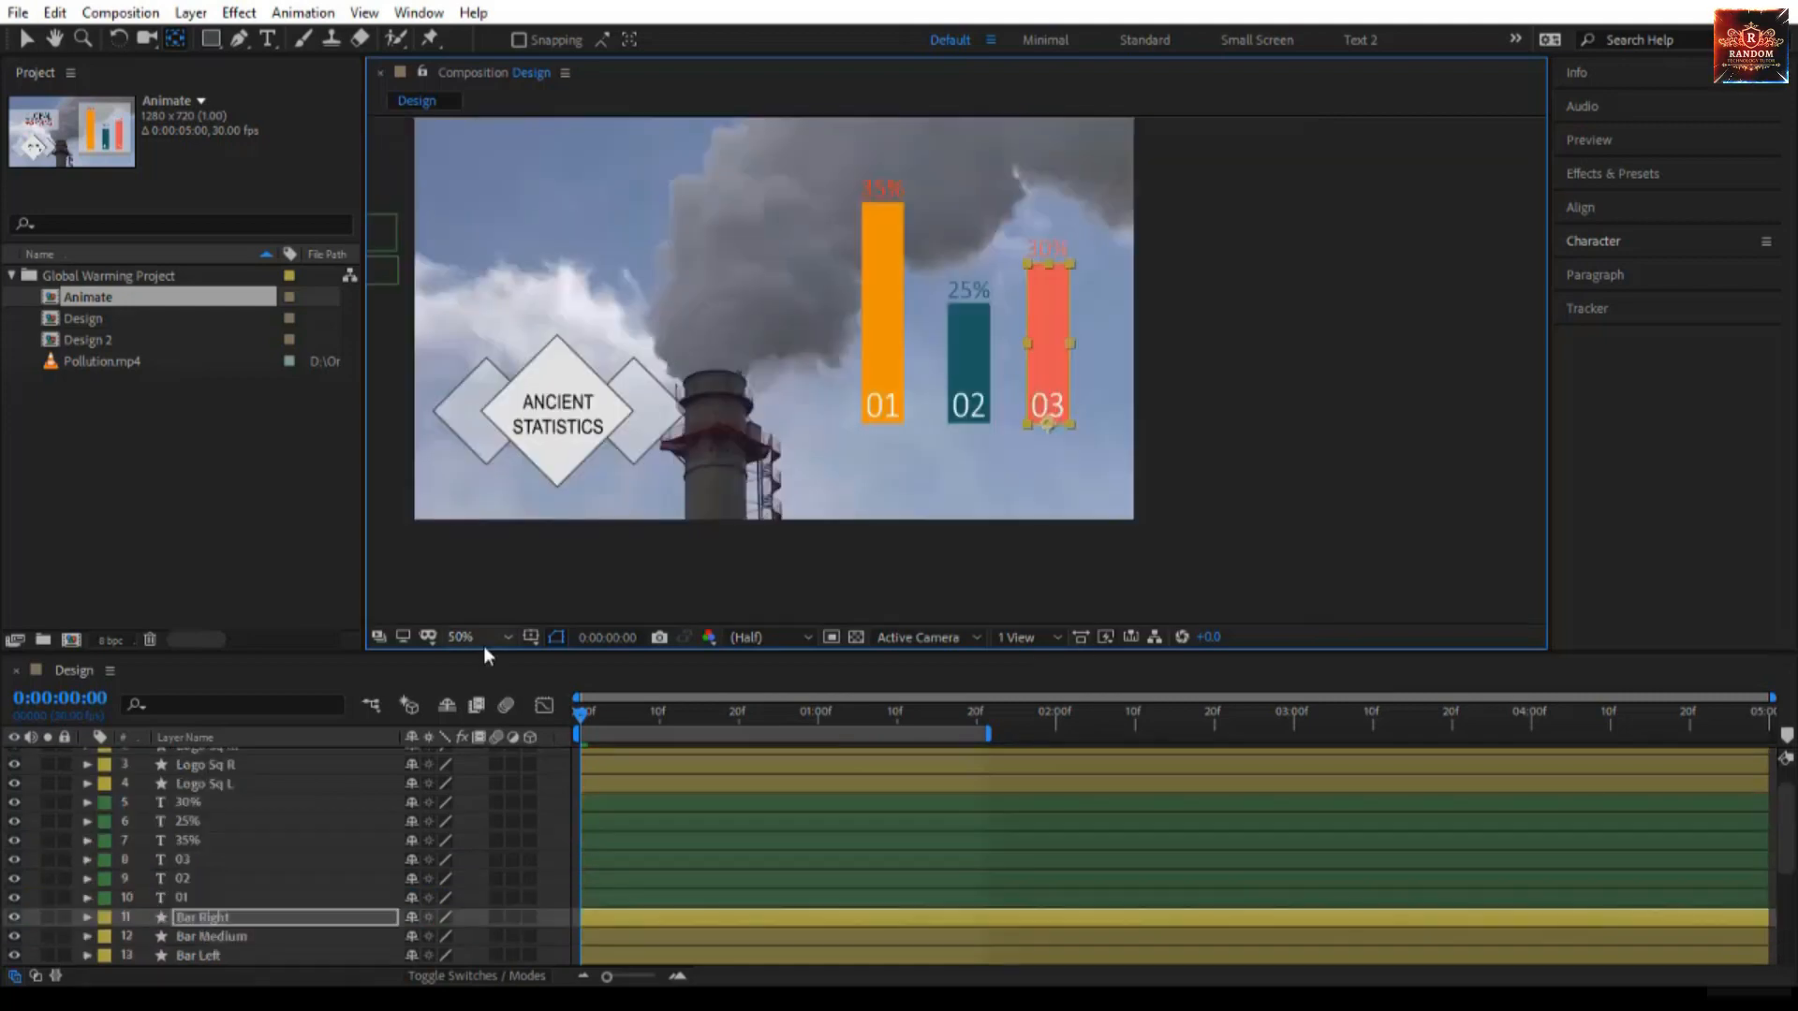
left_click(483, 645)
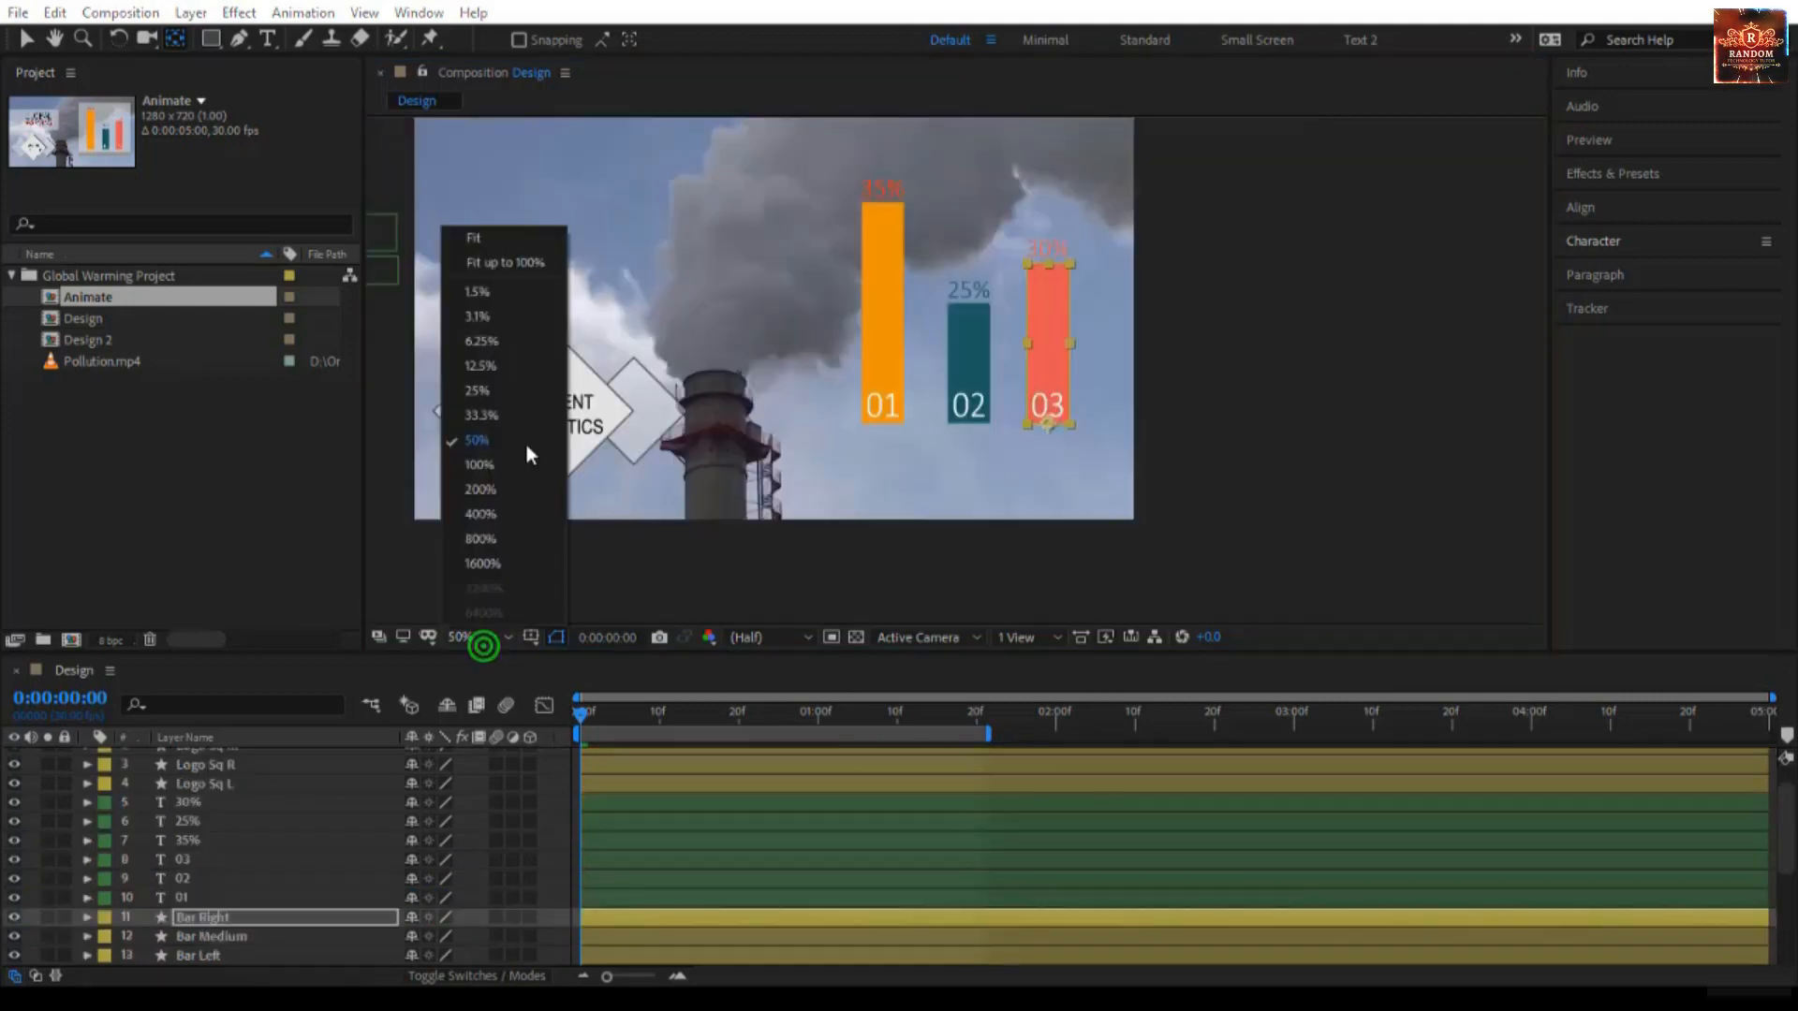
left_click(530, 266)
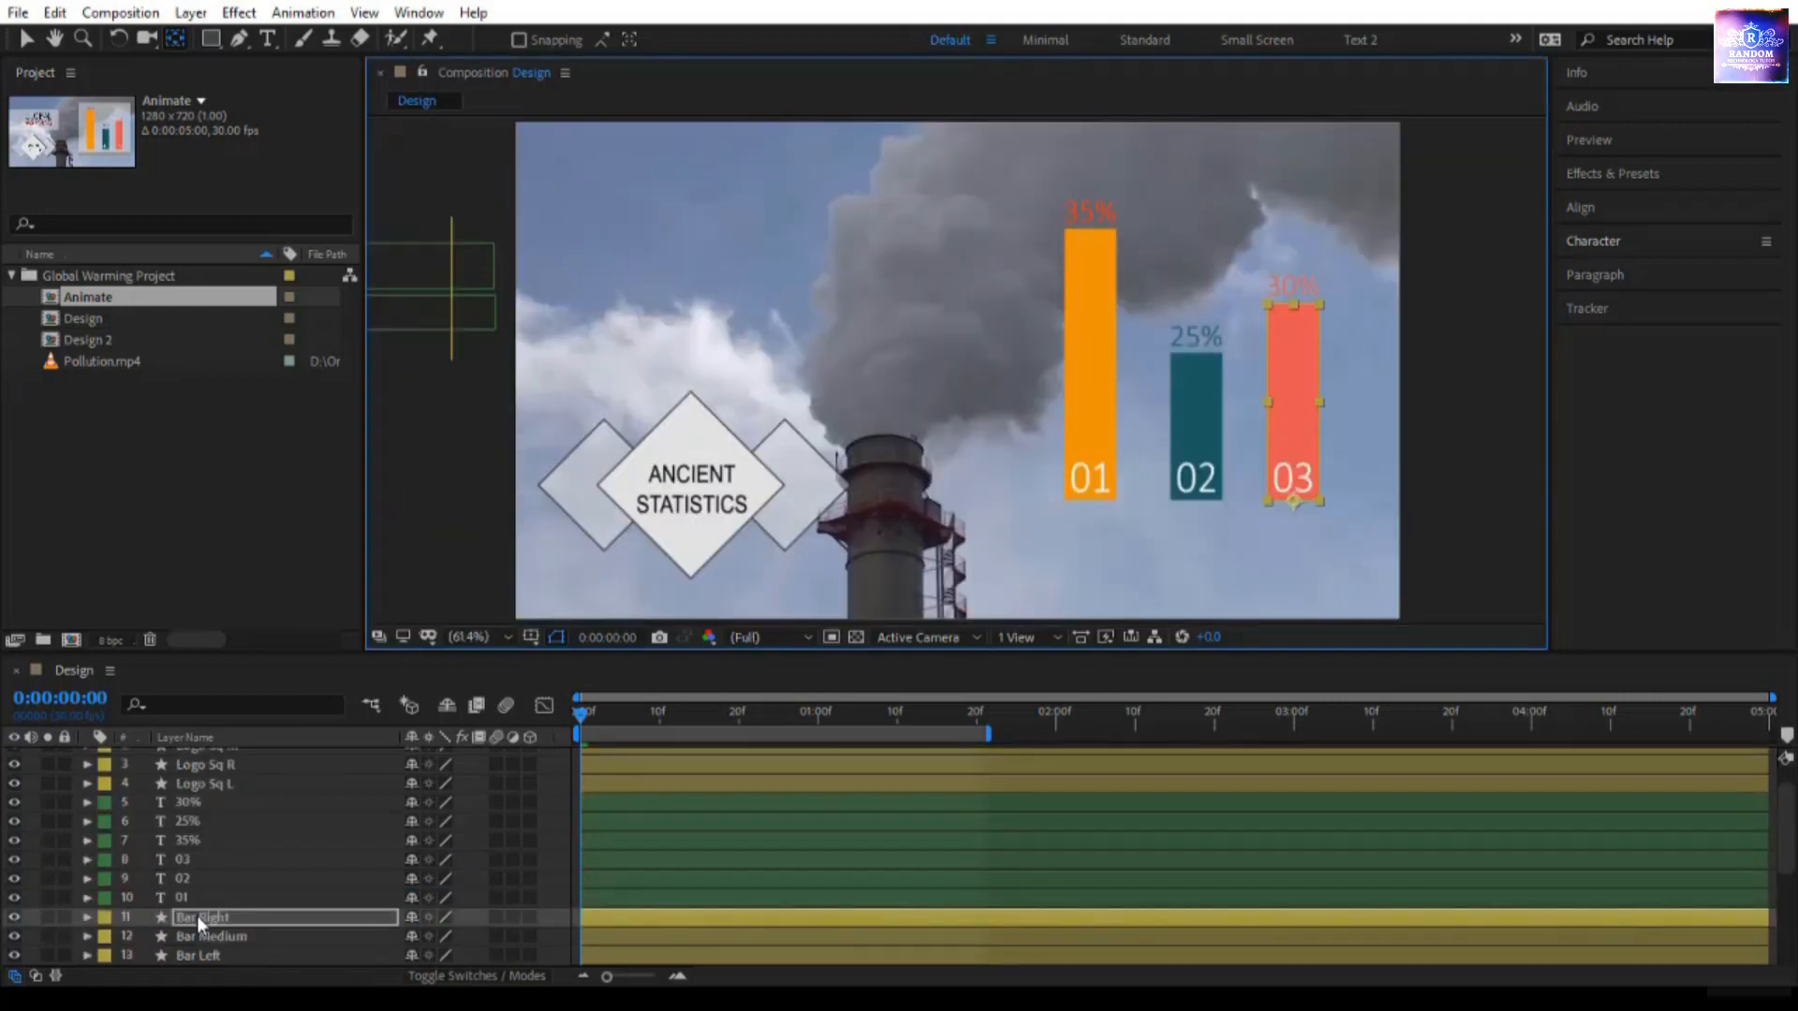
Step: Add Scale keyframes to the Bar Right, Bar Medium and Bar Left layers together at 0:00:00:20
scroll(268, 924, "down", 3)
left_click(229, 839, "shift")
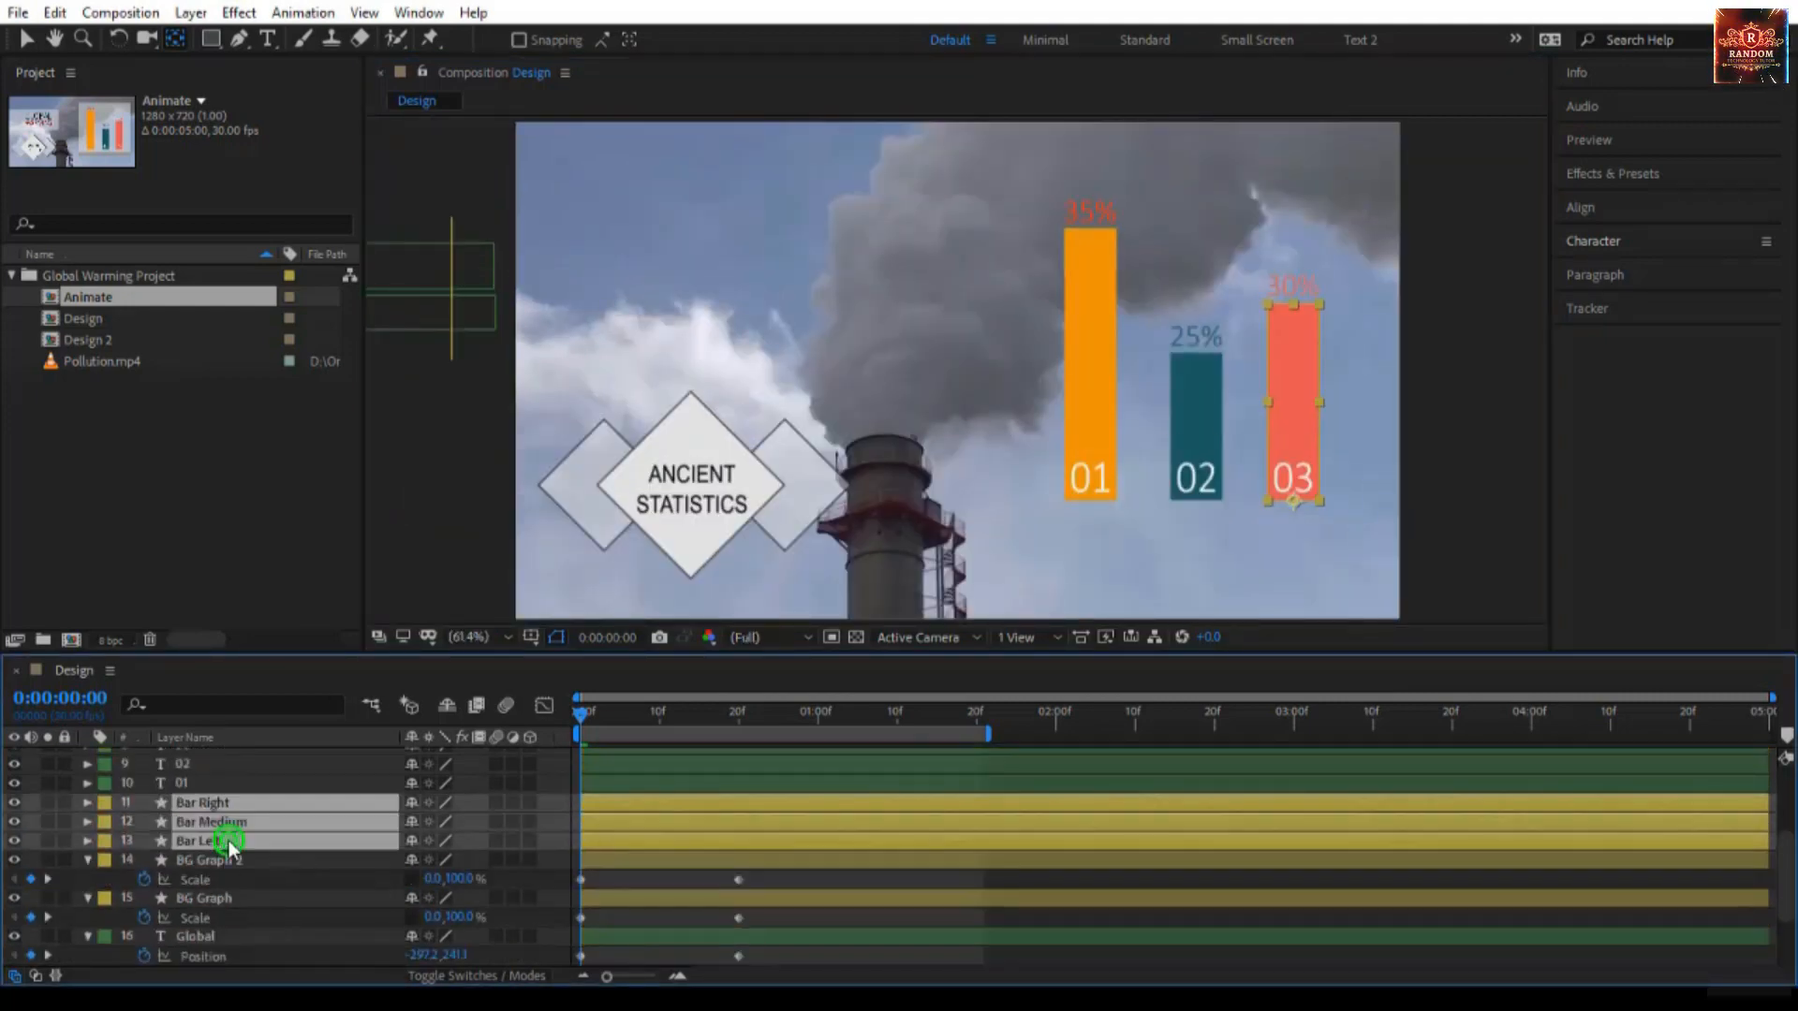
key("s")
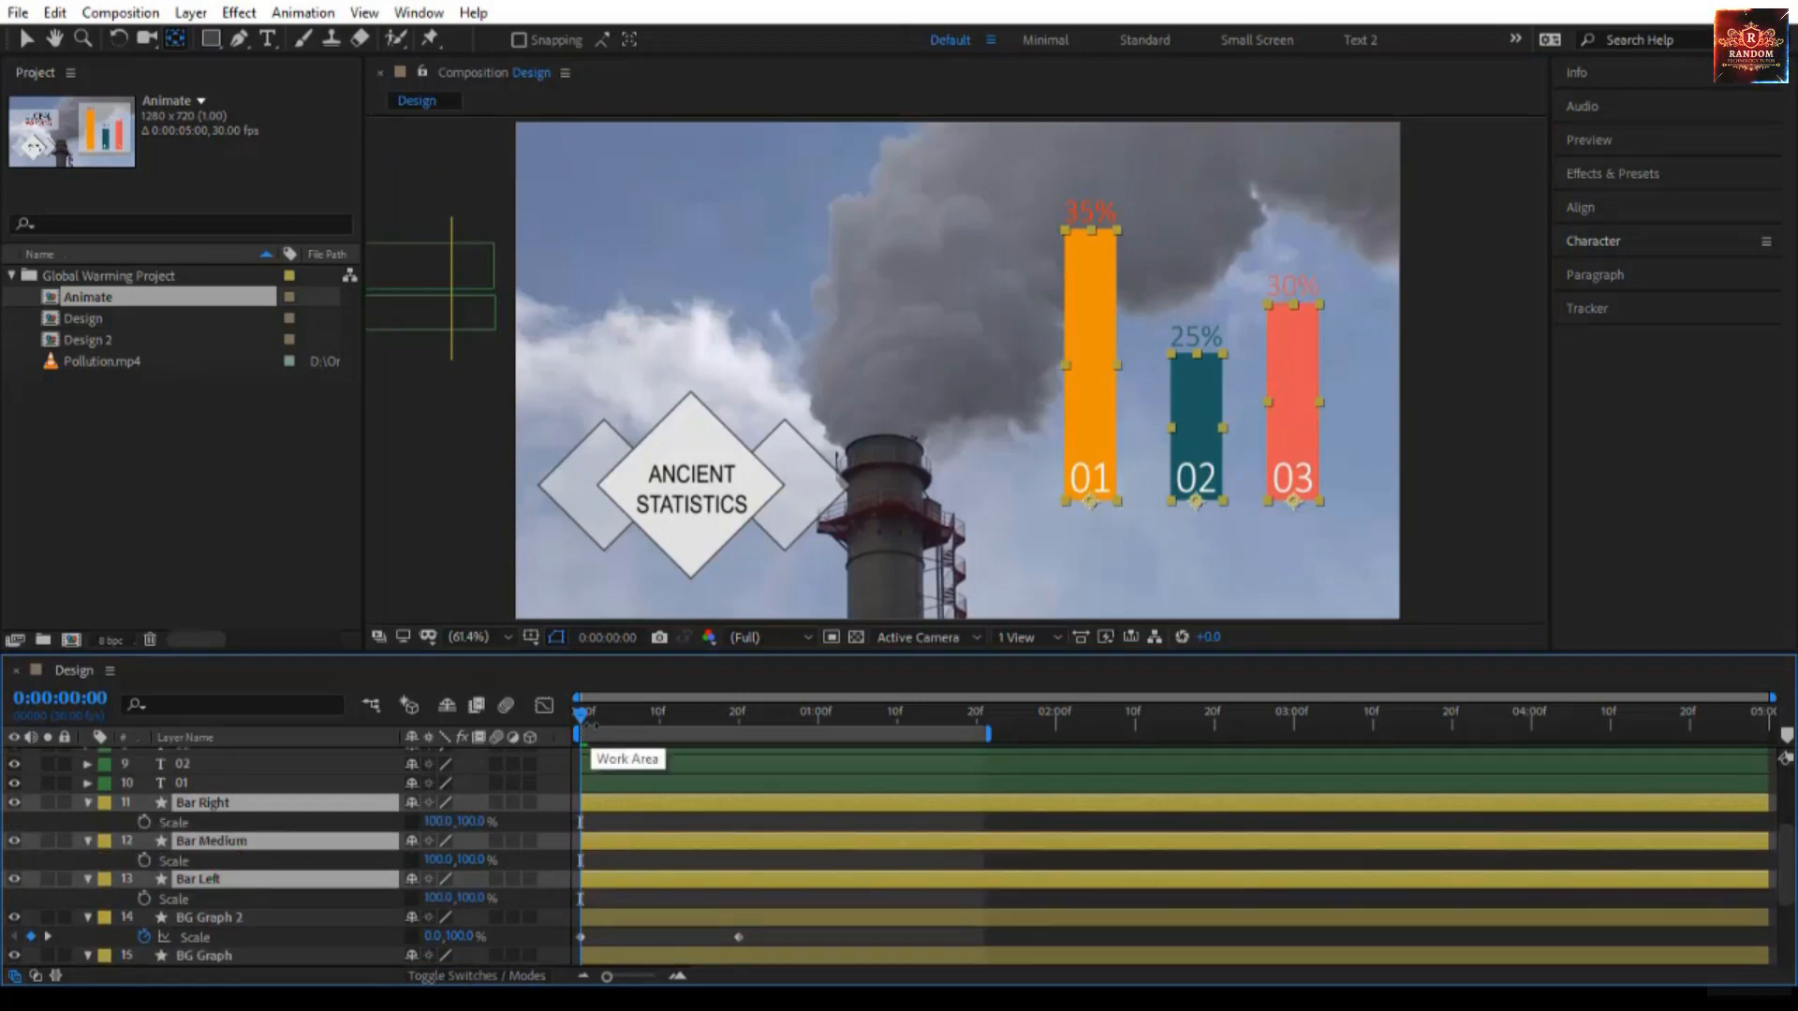
key("k")
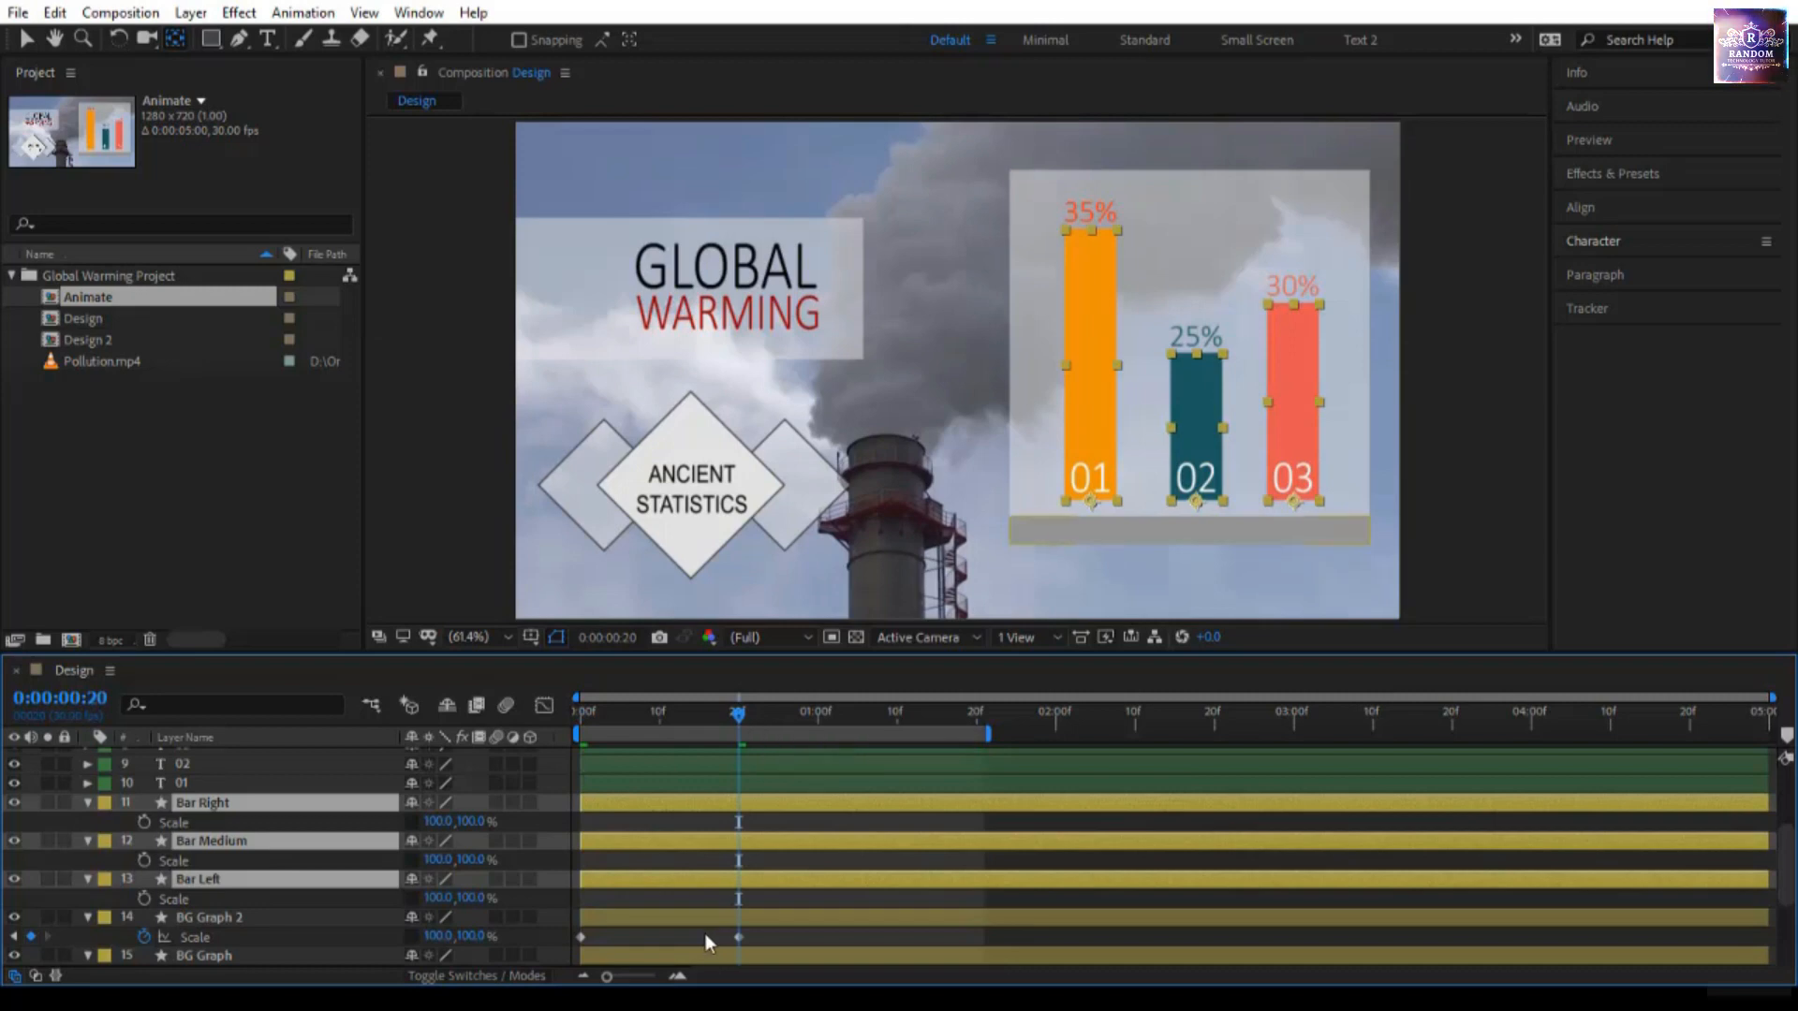
left_click(144, 822)
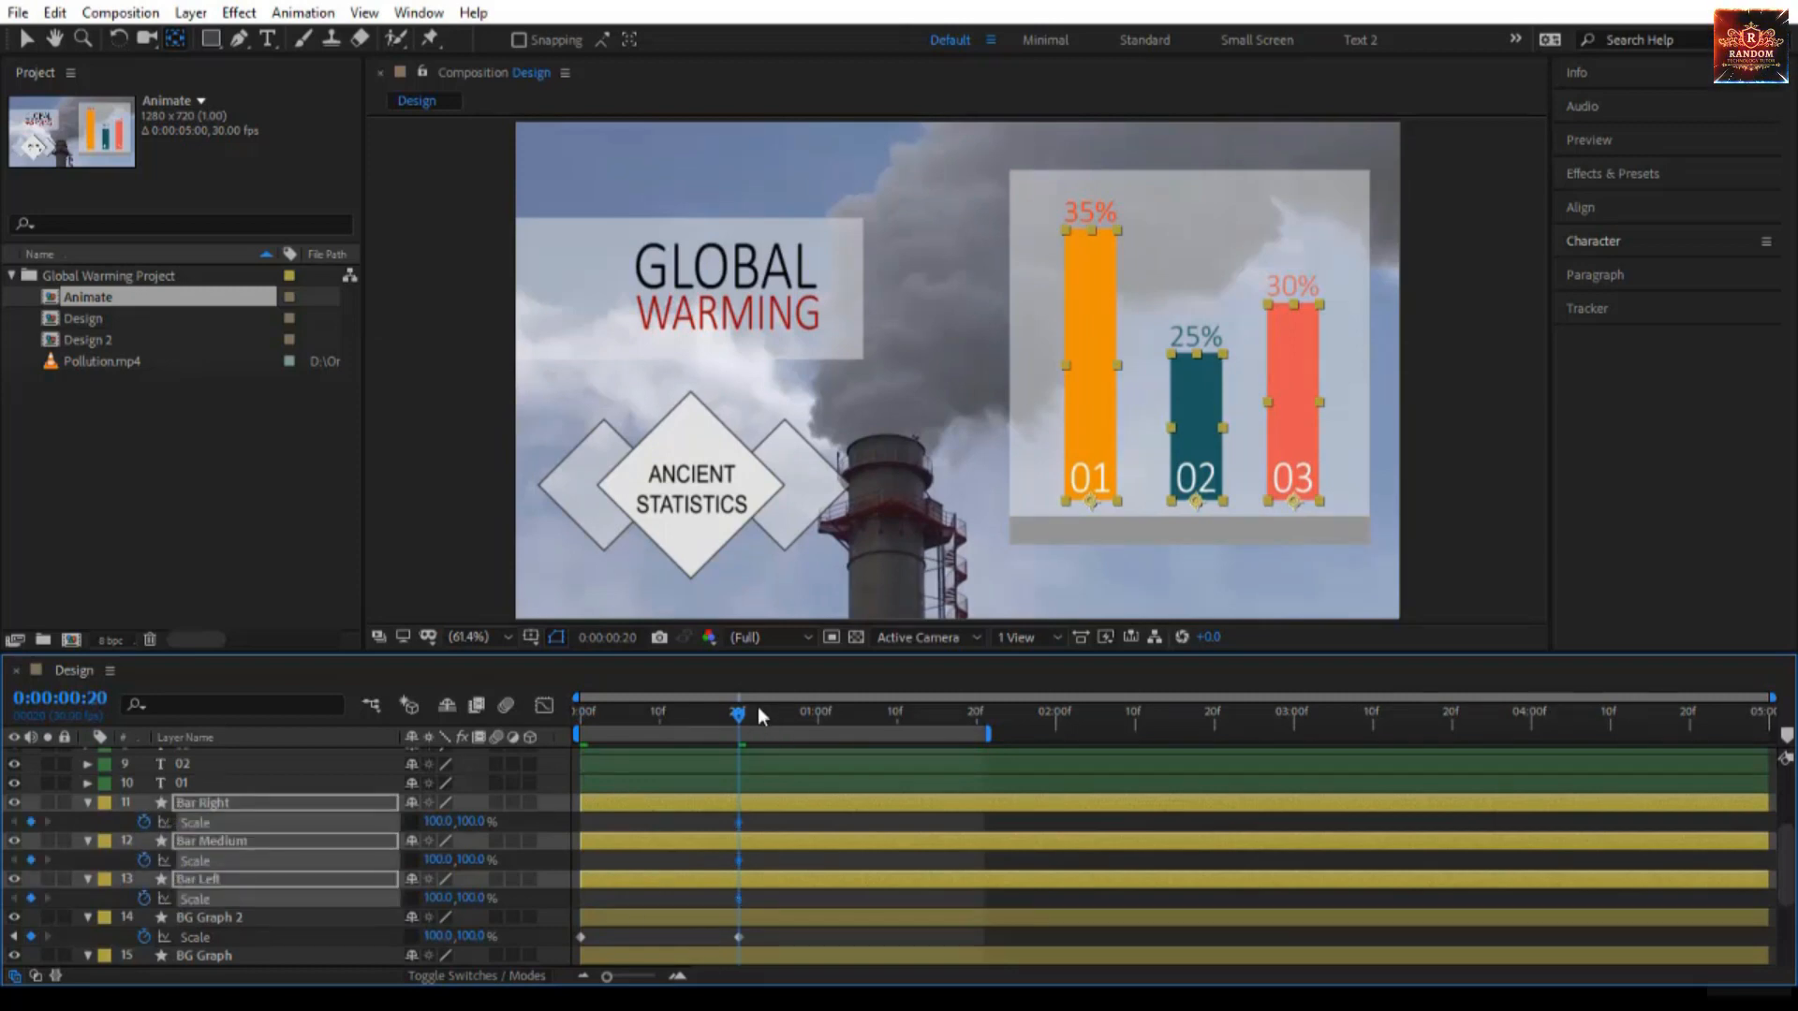
Step: At frame 0, unlink the three bars' scale proportions, set their vertical scale to 0% and preview the growth up to 0:00:00:25
left_click_drag(737, 717, 548, 725)
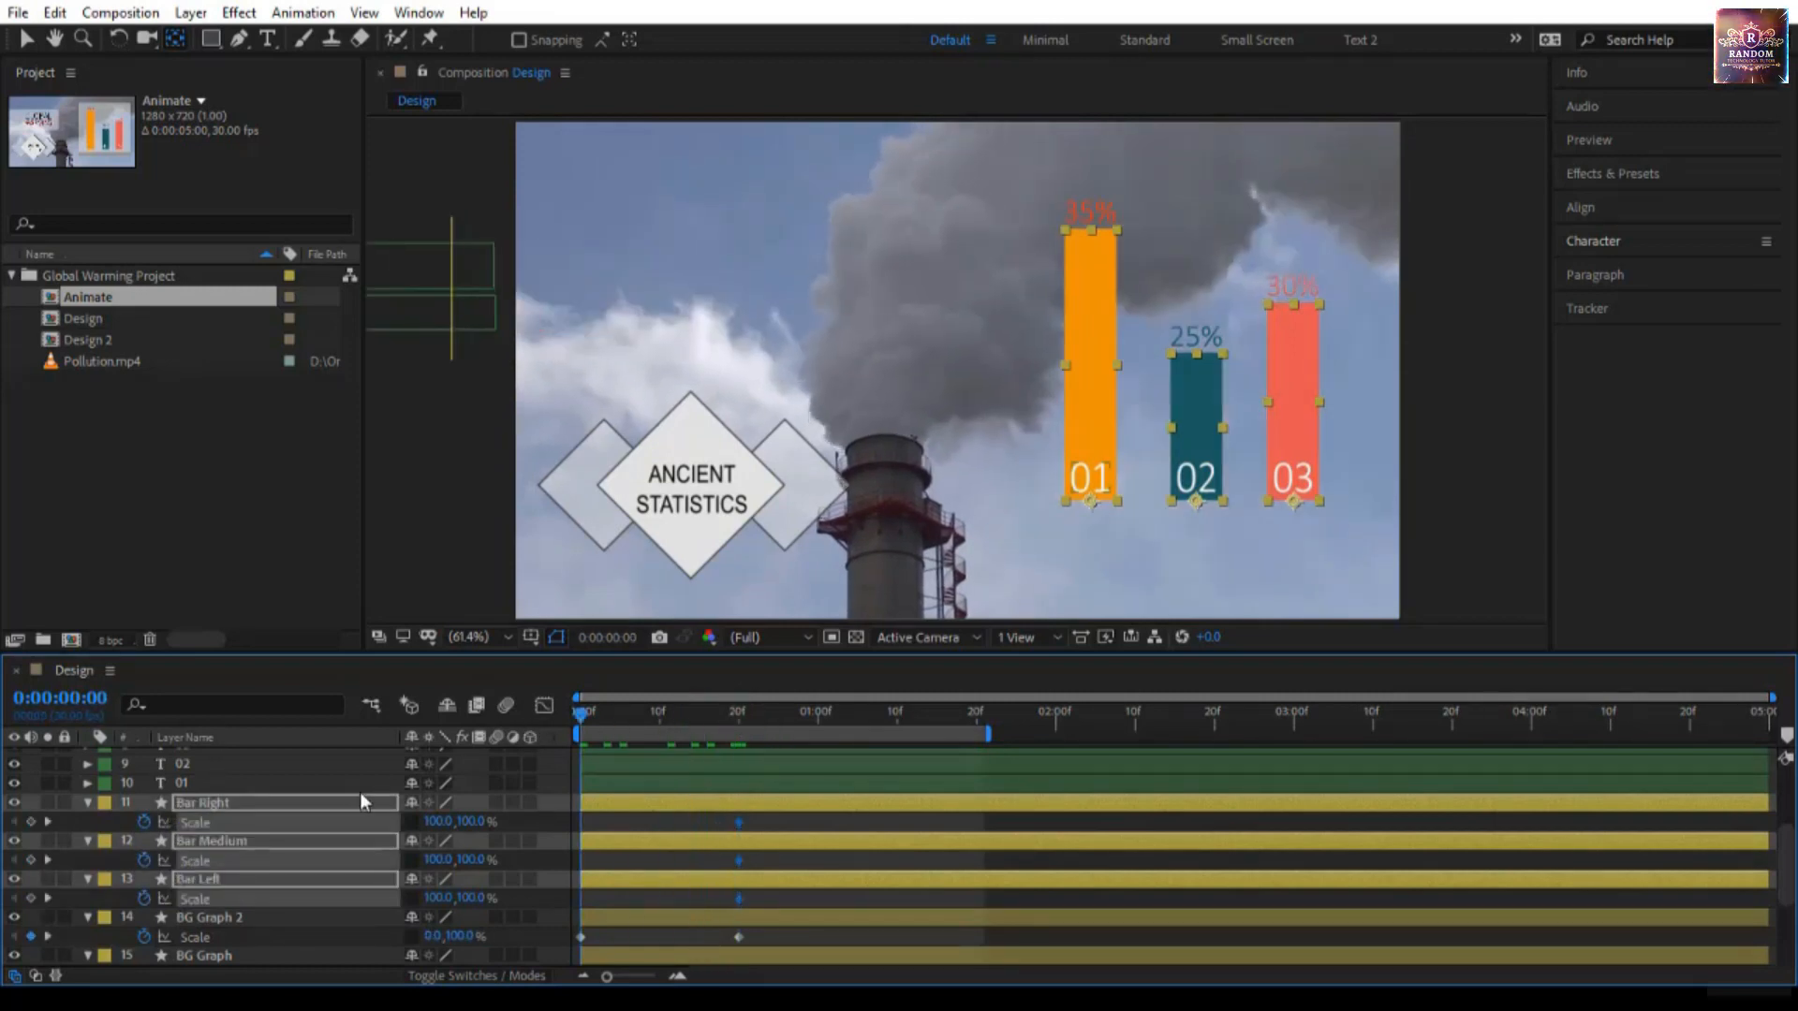
left_click(414, 818)
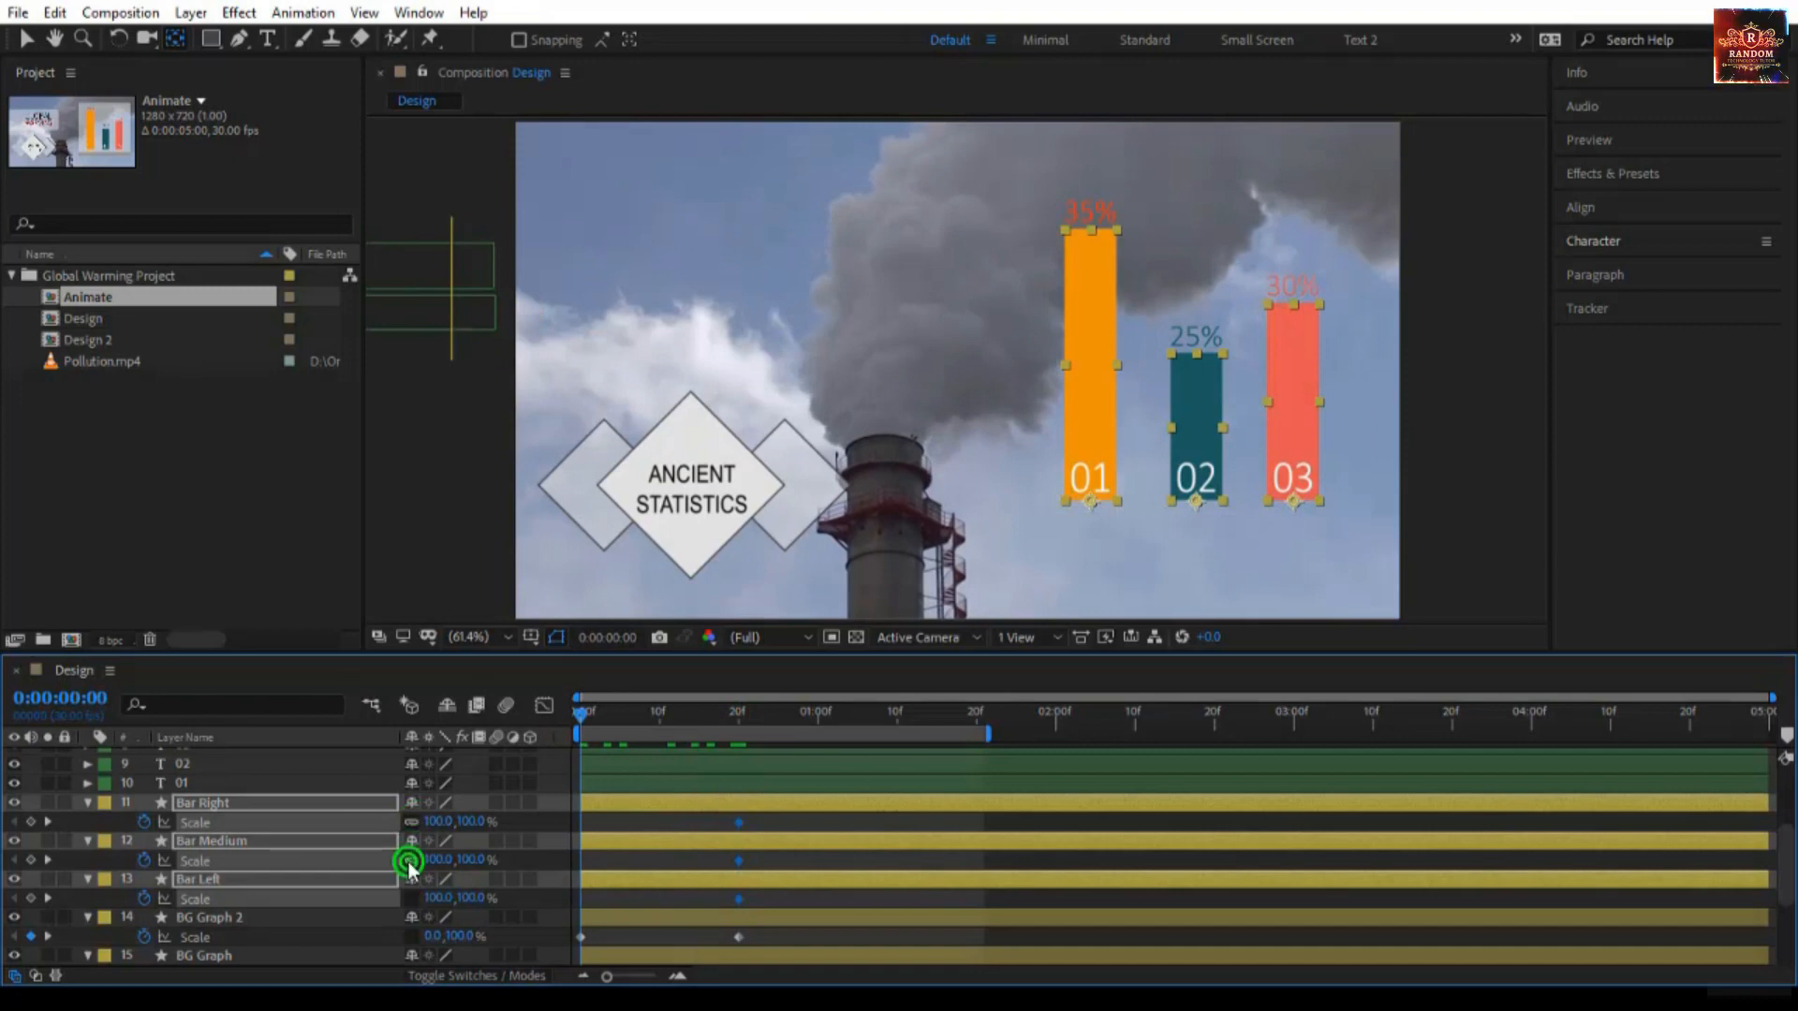
left_click(411, 859)
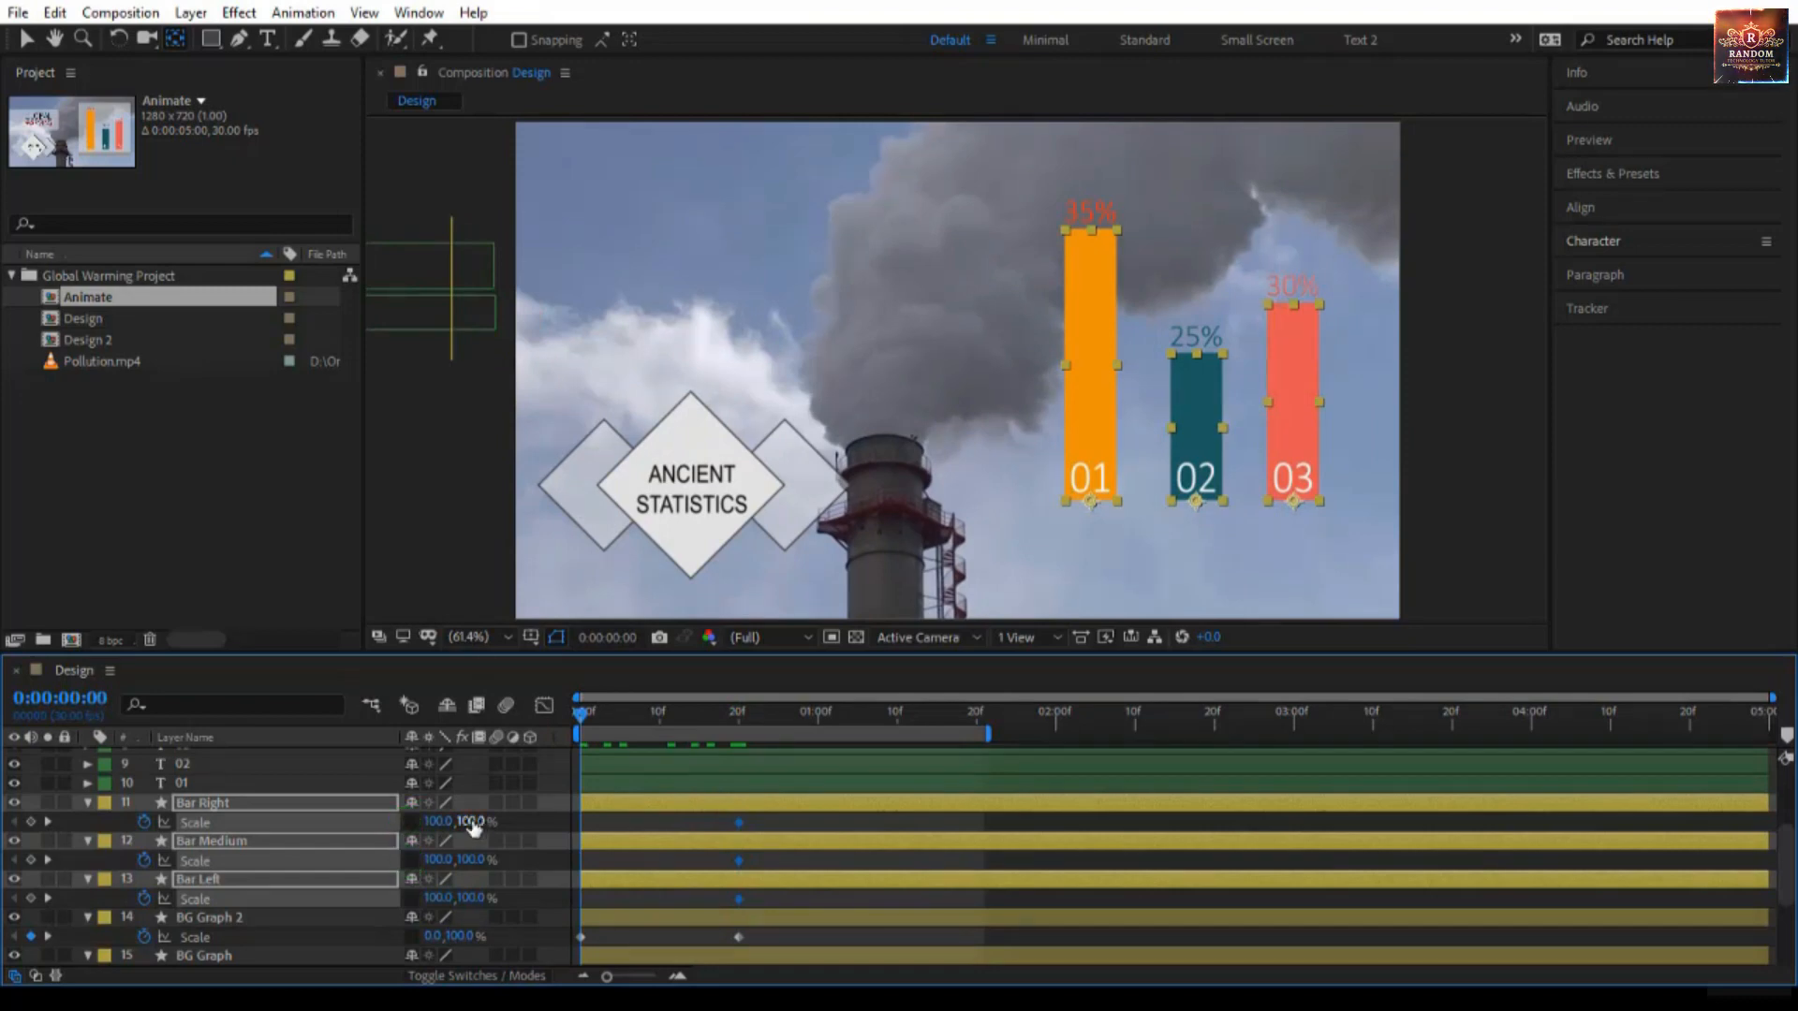
left_click_drag(472, 821, 426, 824)
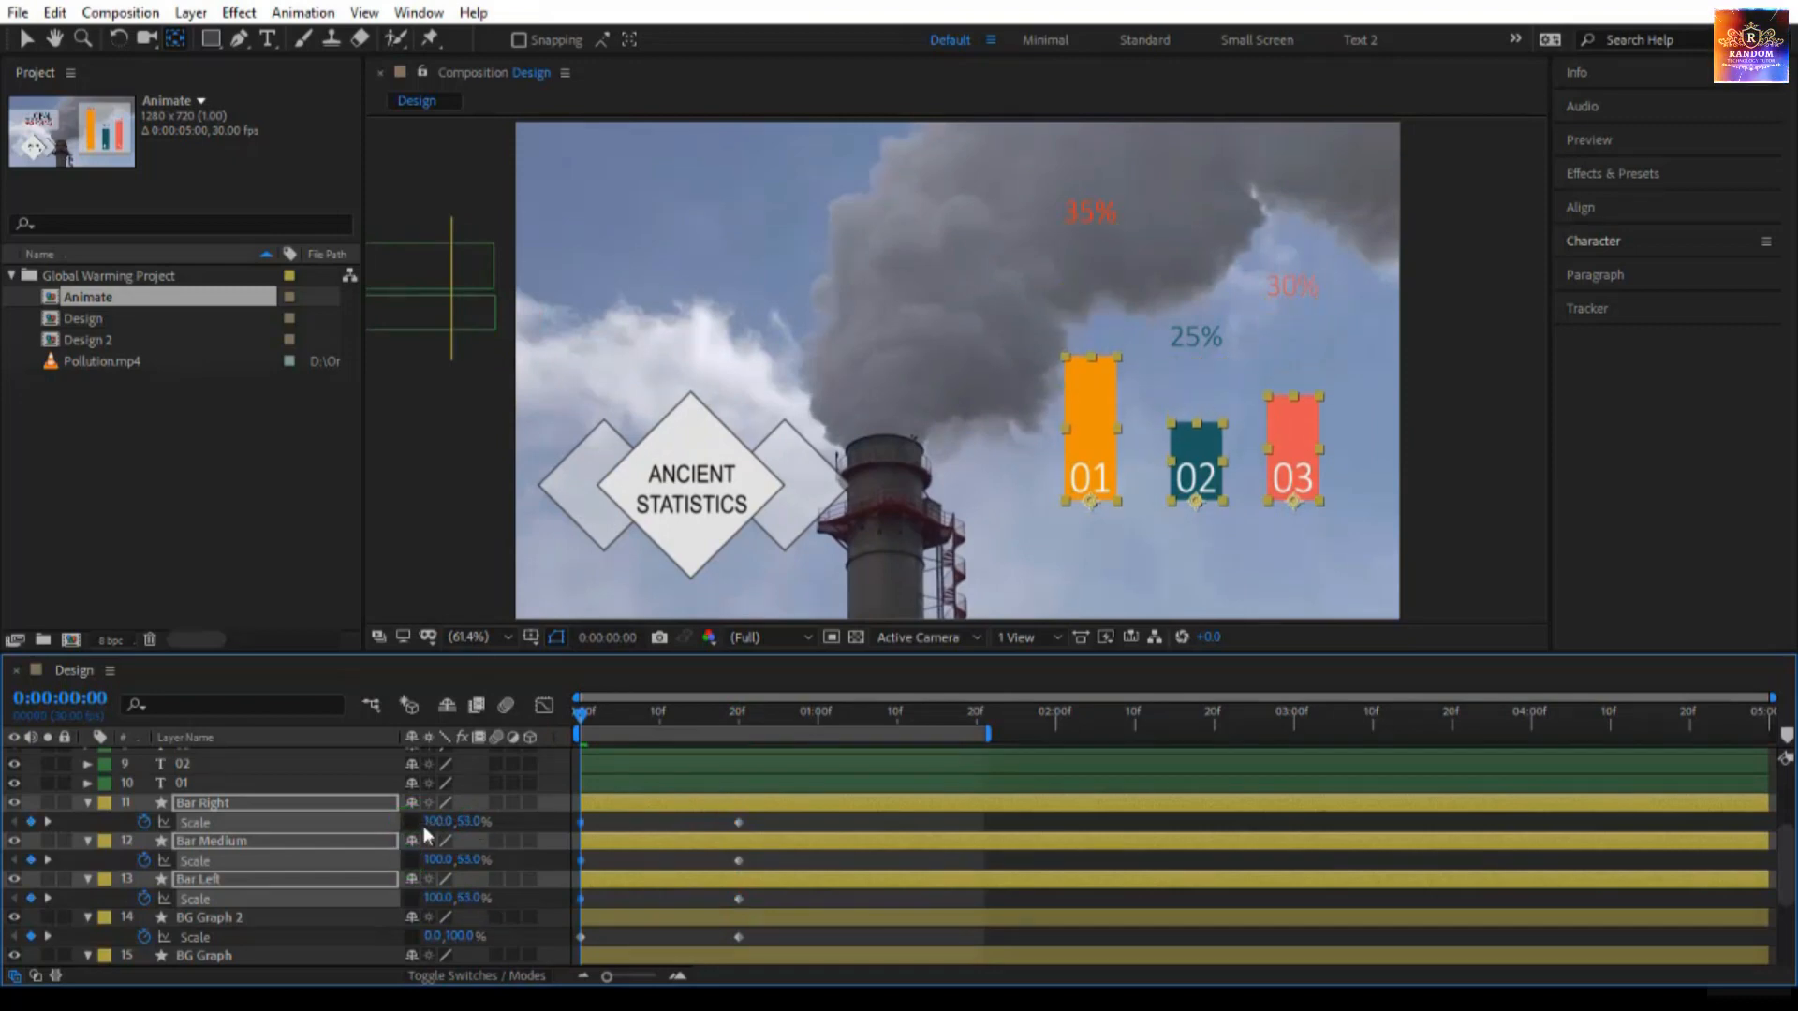
left_click(471, 823)
type("0")
key("Return")
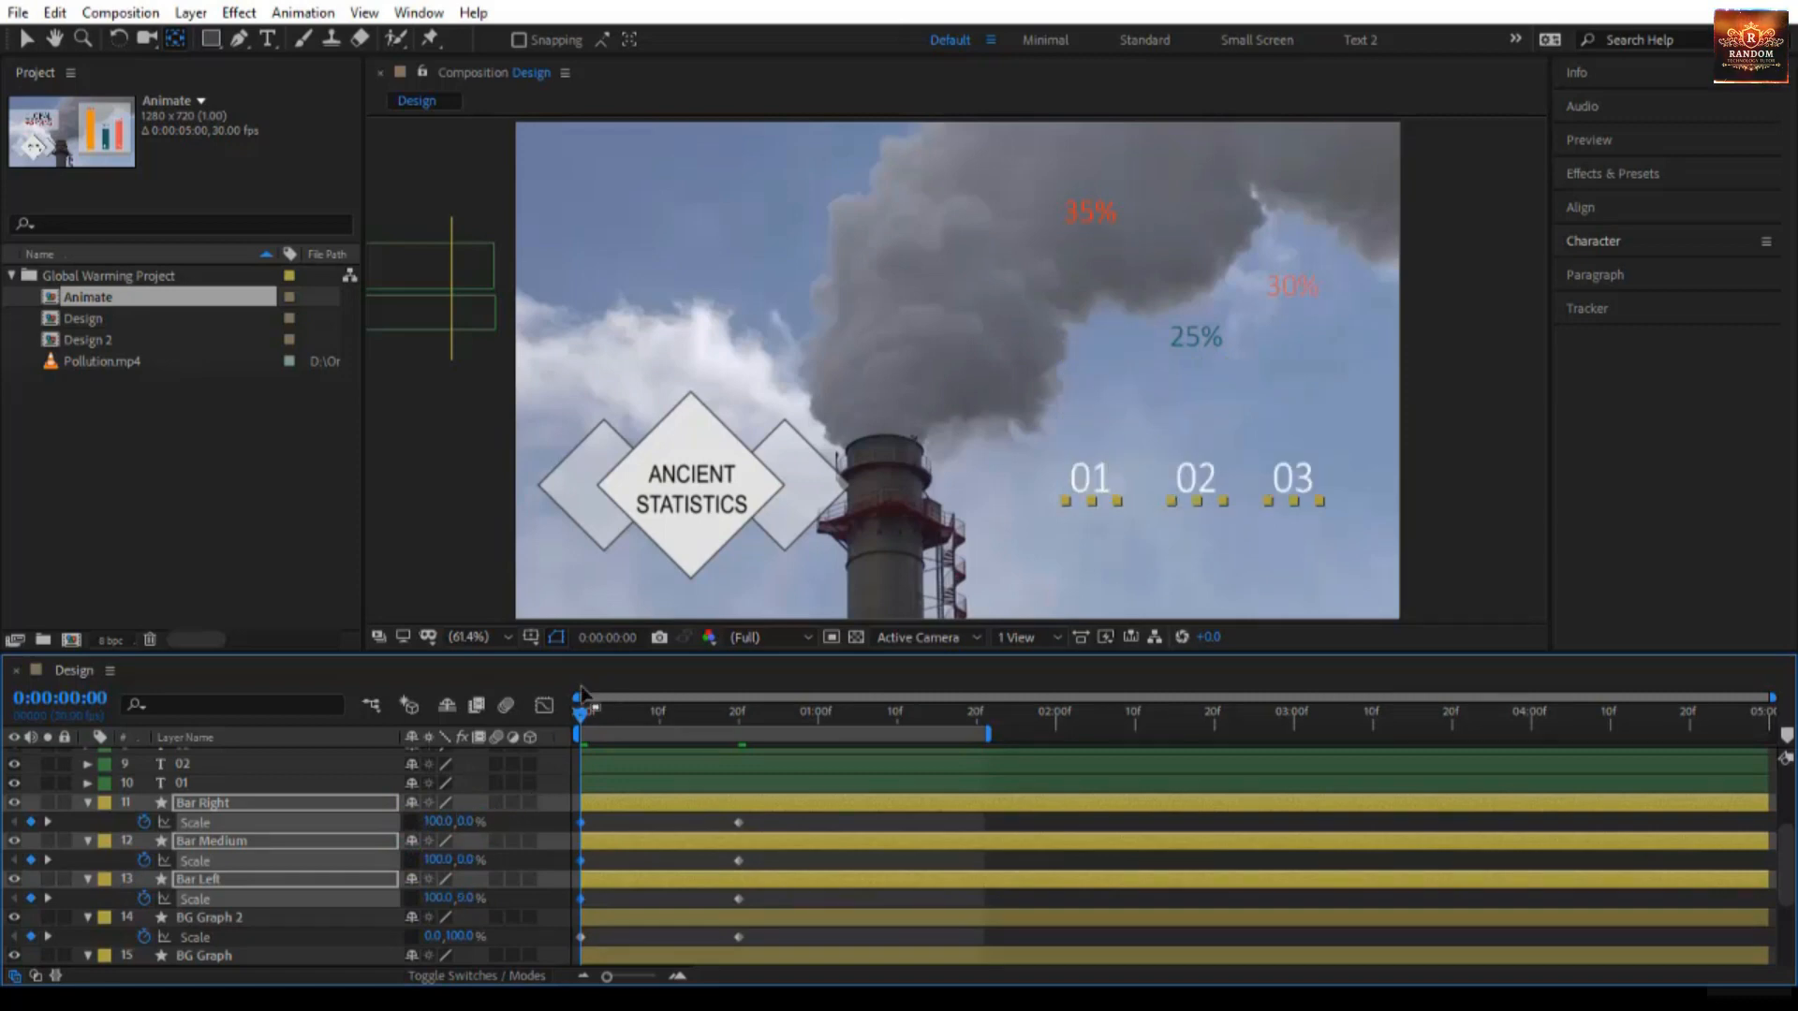
left_click_drag(587, 721, 778, 744)
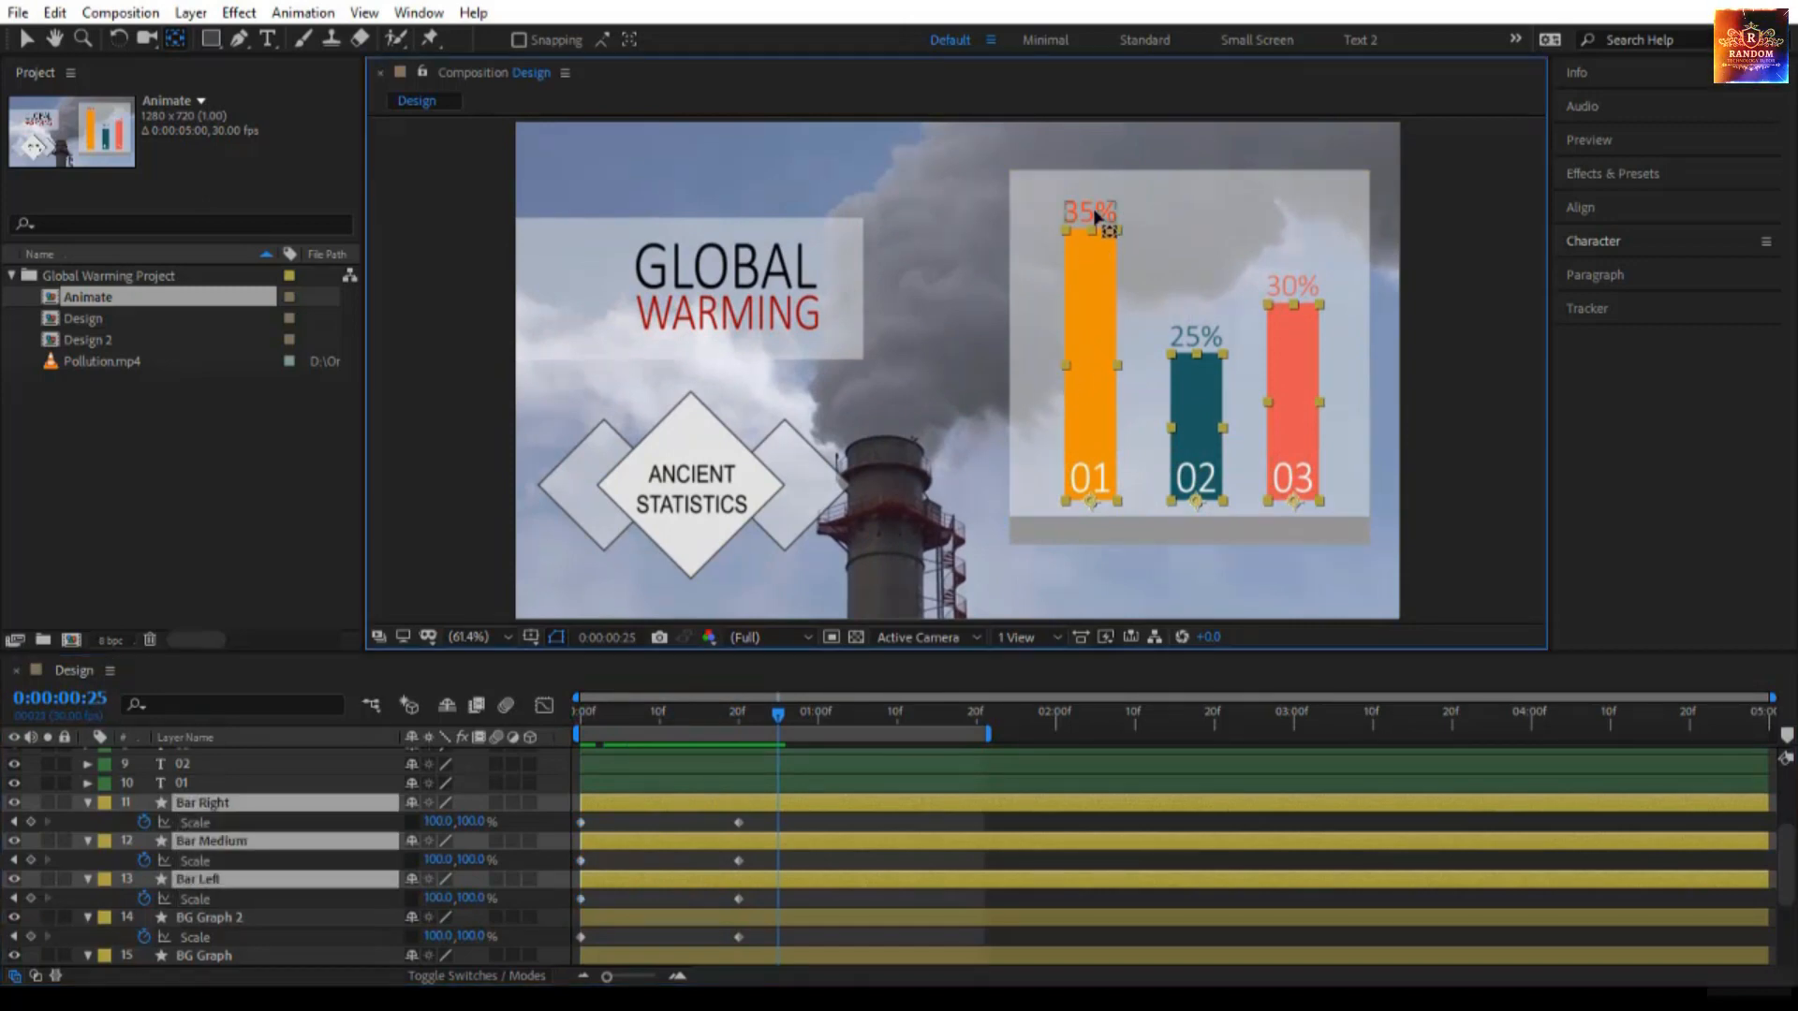
Step: Add Scale and Opacity keyframes to the 30%, 25% and 35% text layers together at 0:00:00:20
left_click(1152, 241)
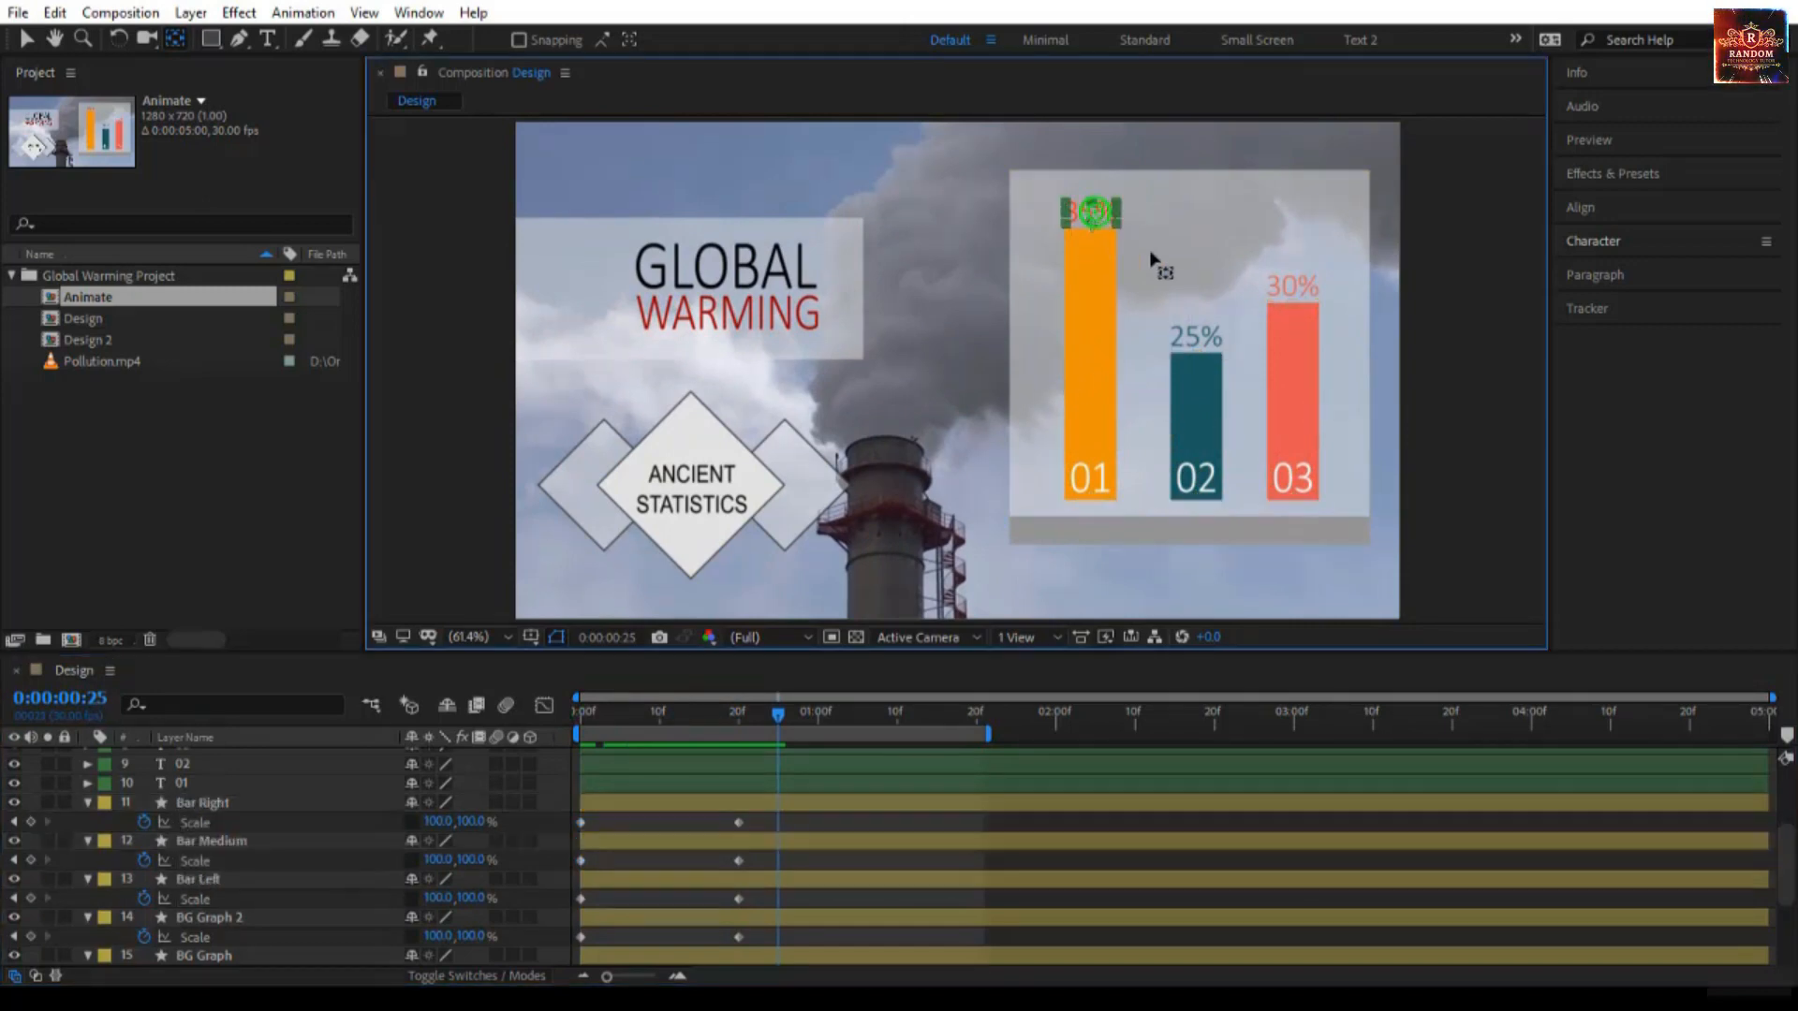
left_click(1290, 287)
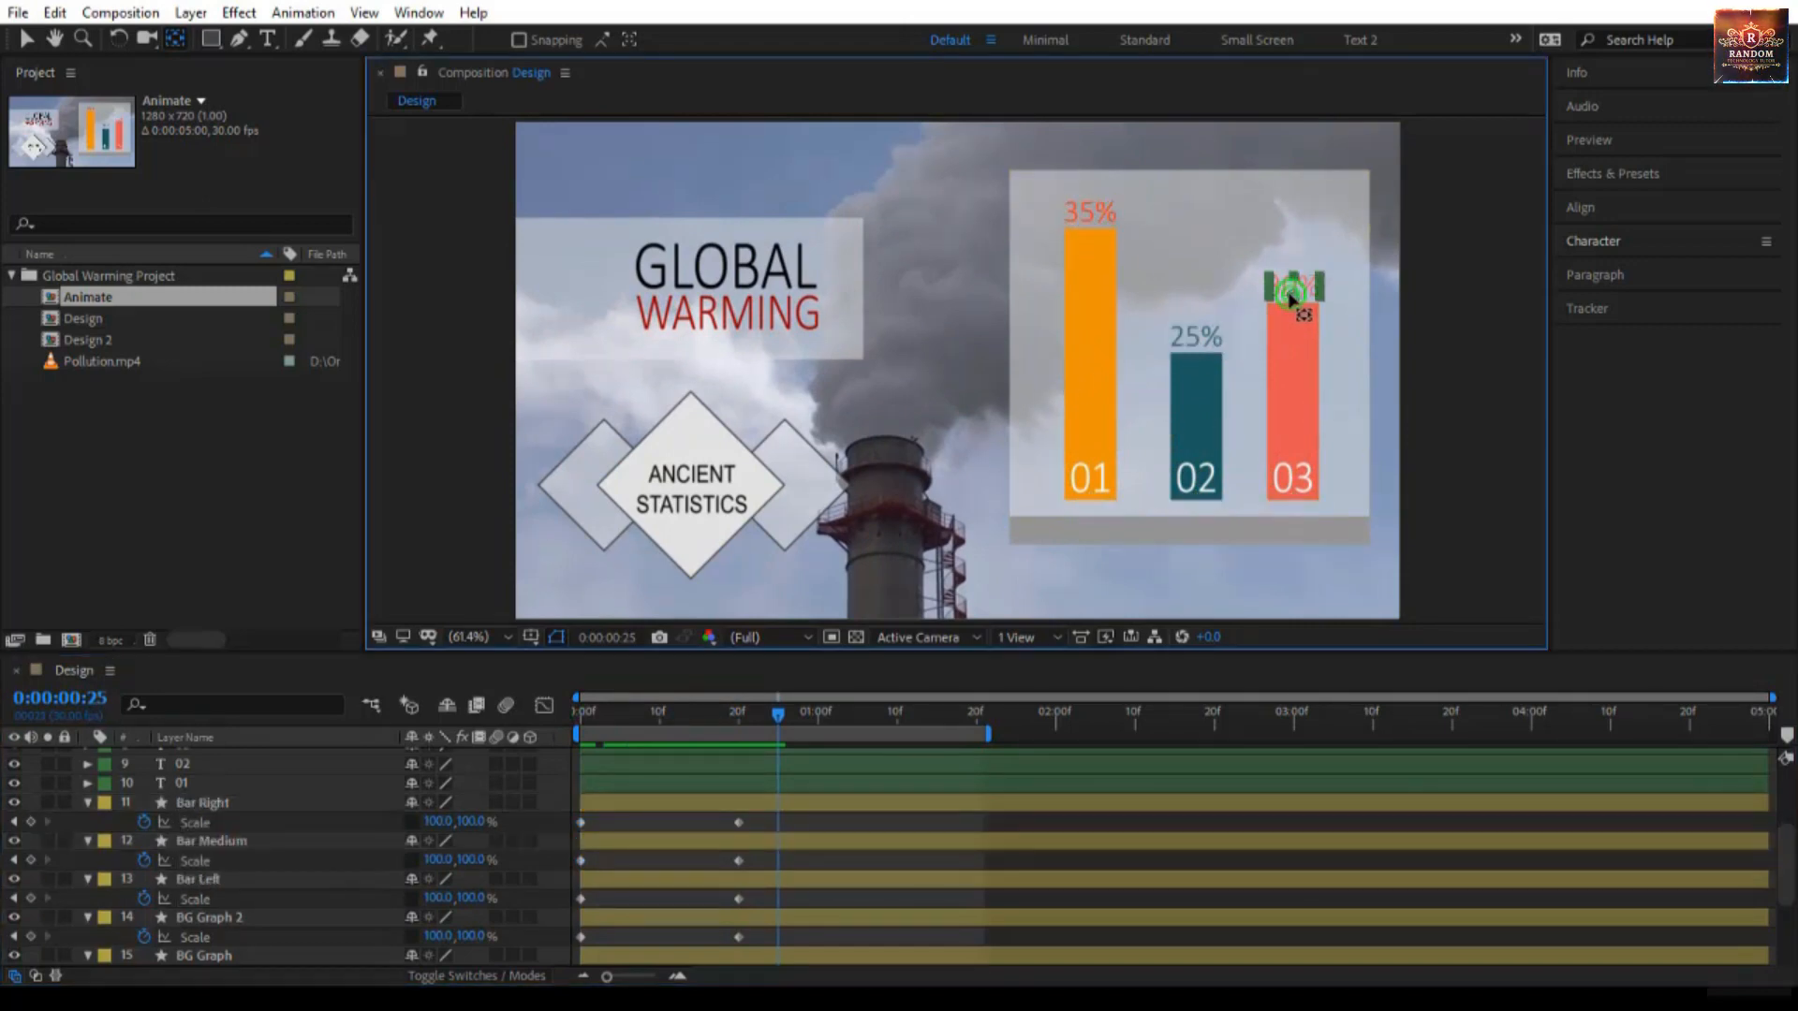
left_click(1196, 339, "shift")
left_click(1100, 217, "shift")
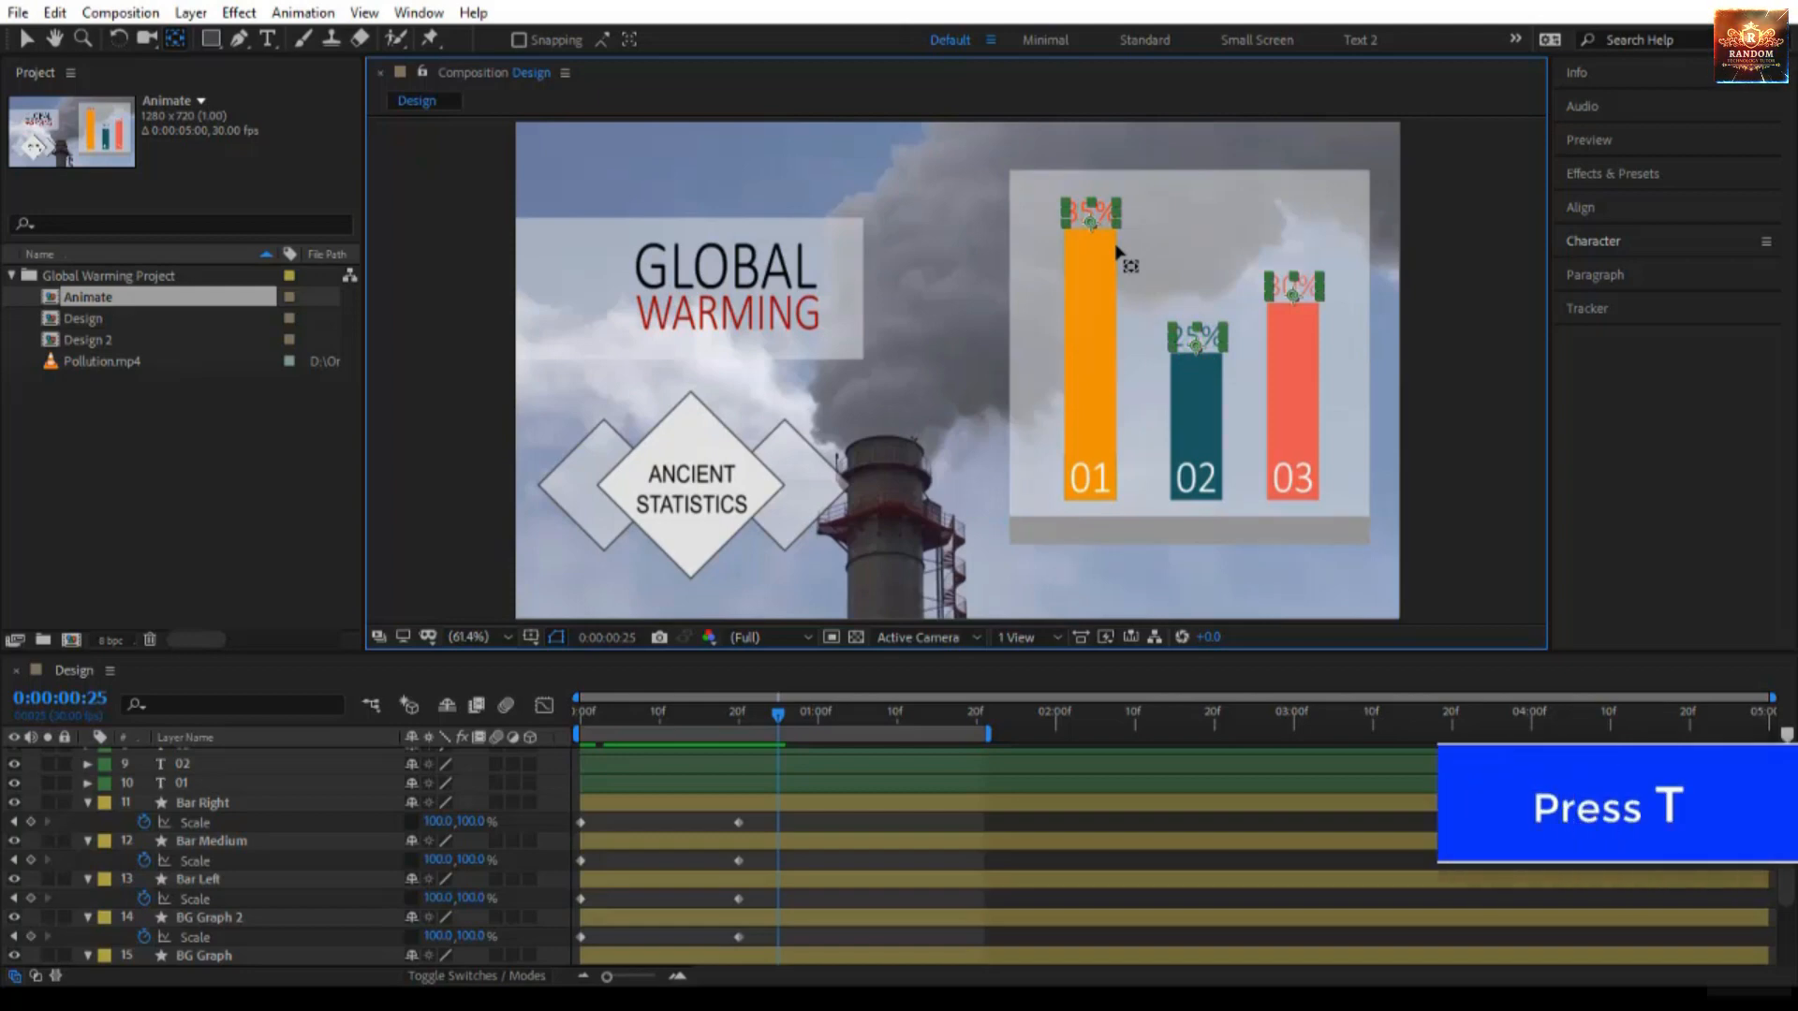
key("t")
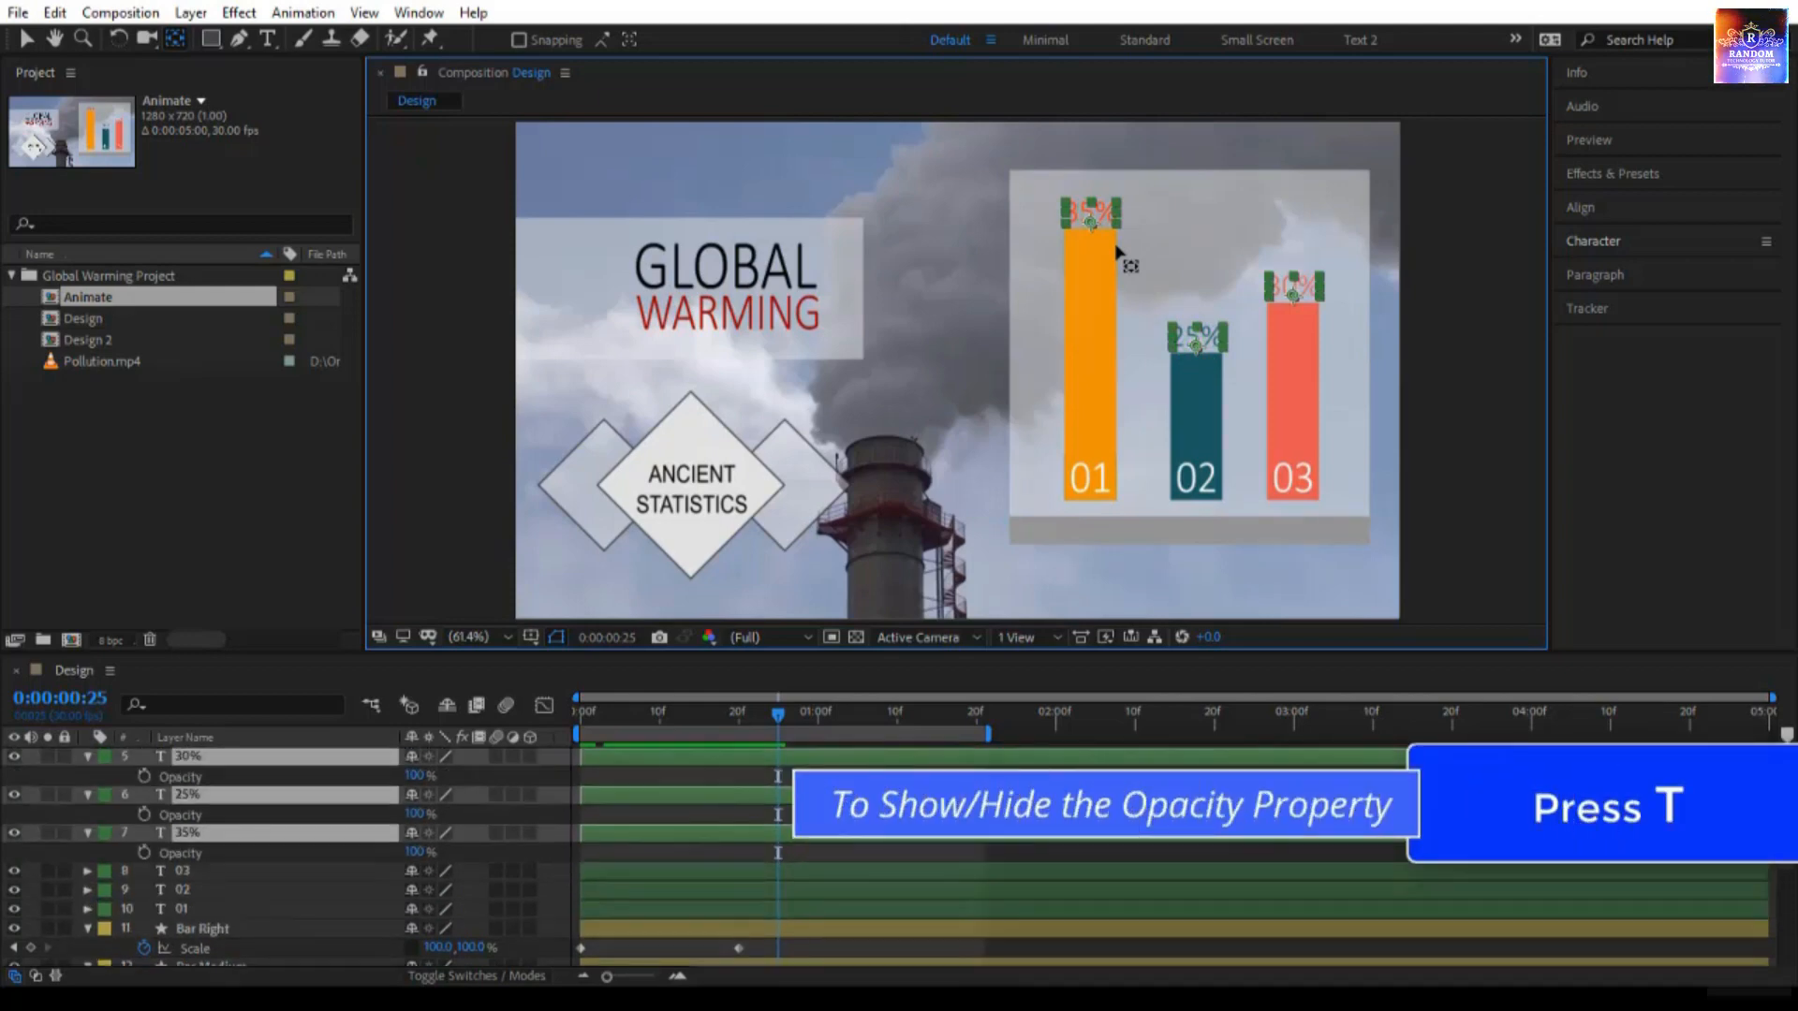
key("shift+s")
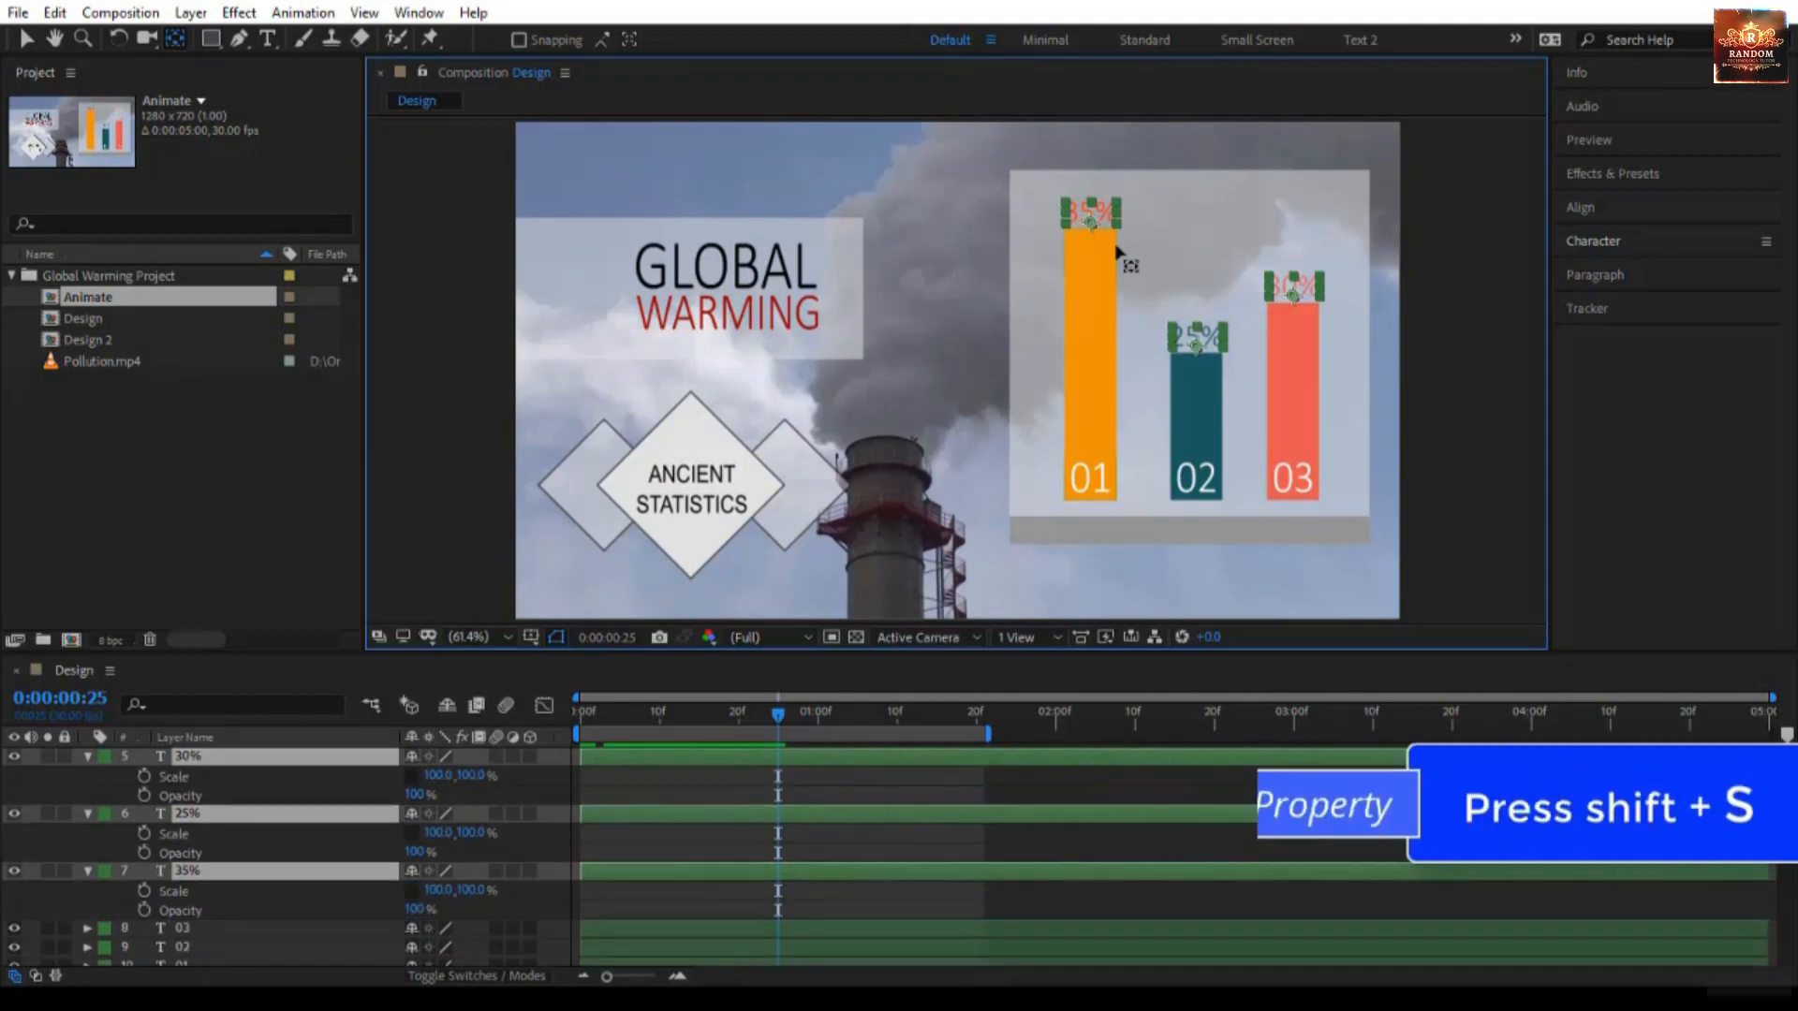
scroll(656, 857, "down", 3)
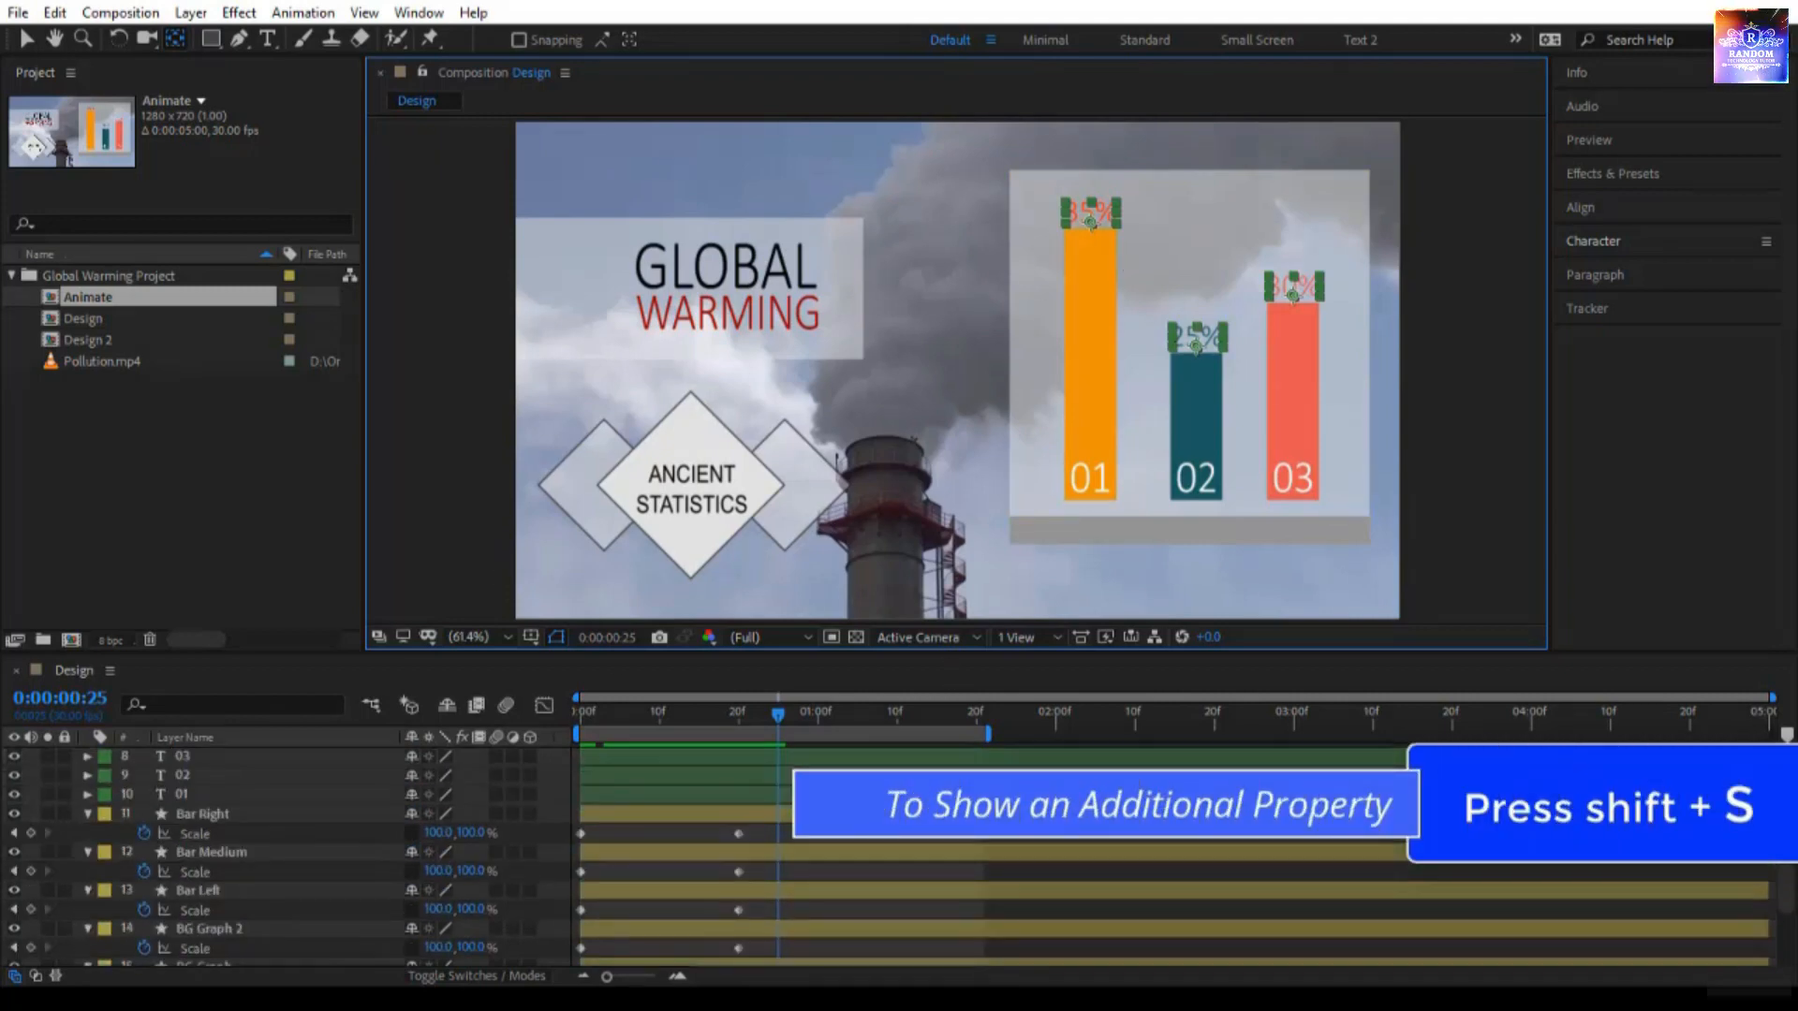
key("j")
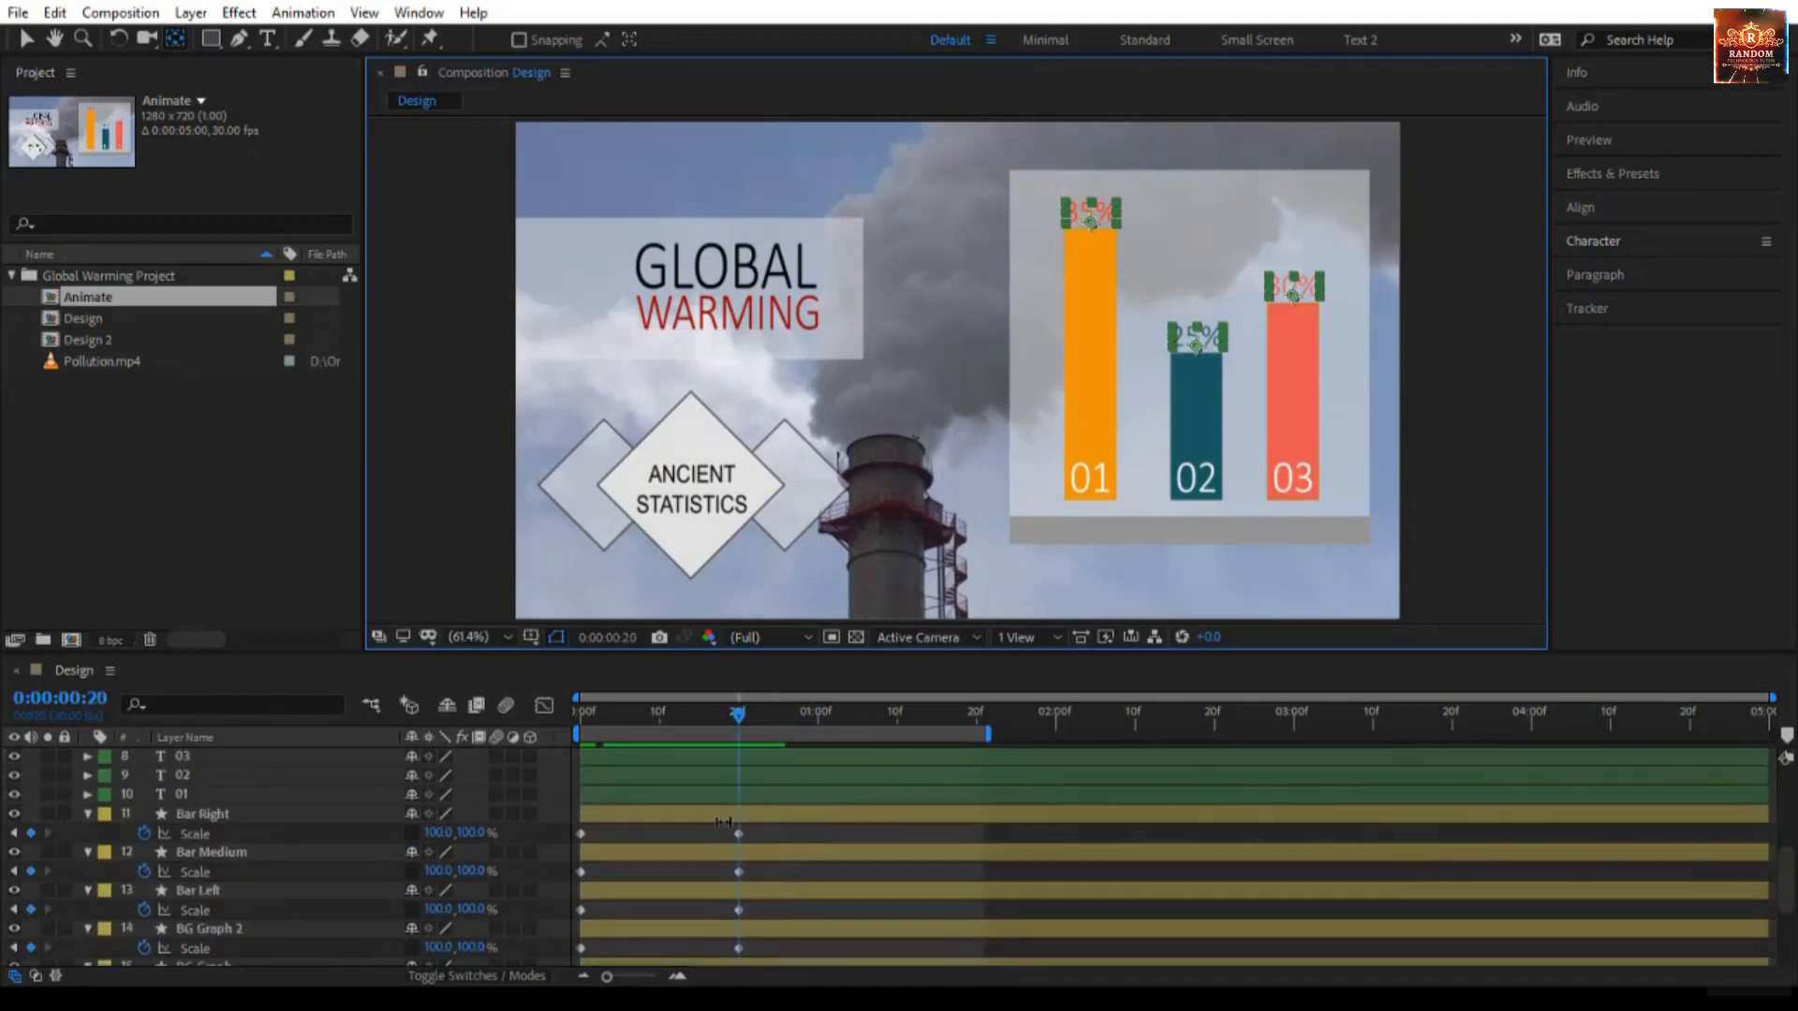
scroll(644, 867, "up", 4)
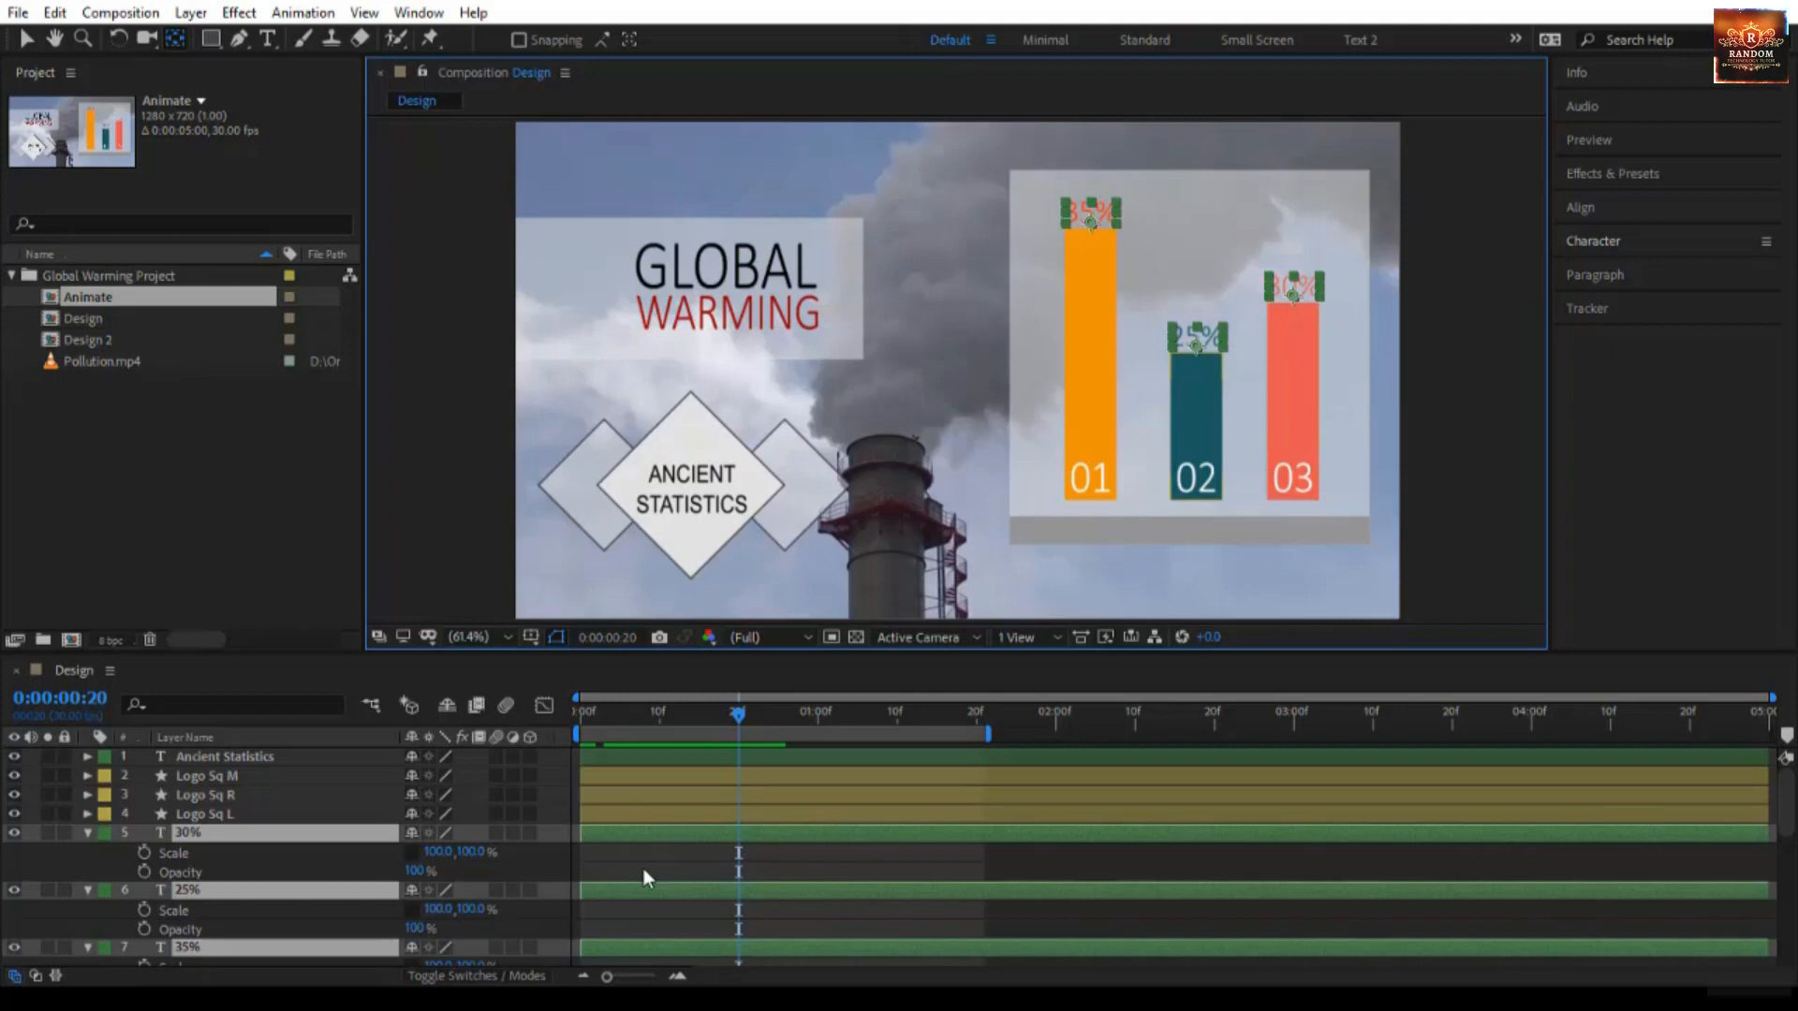
left_click(146, 869)
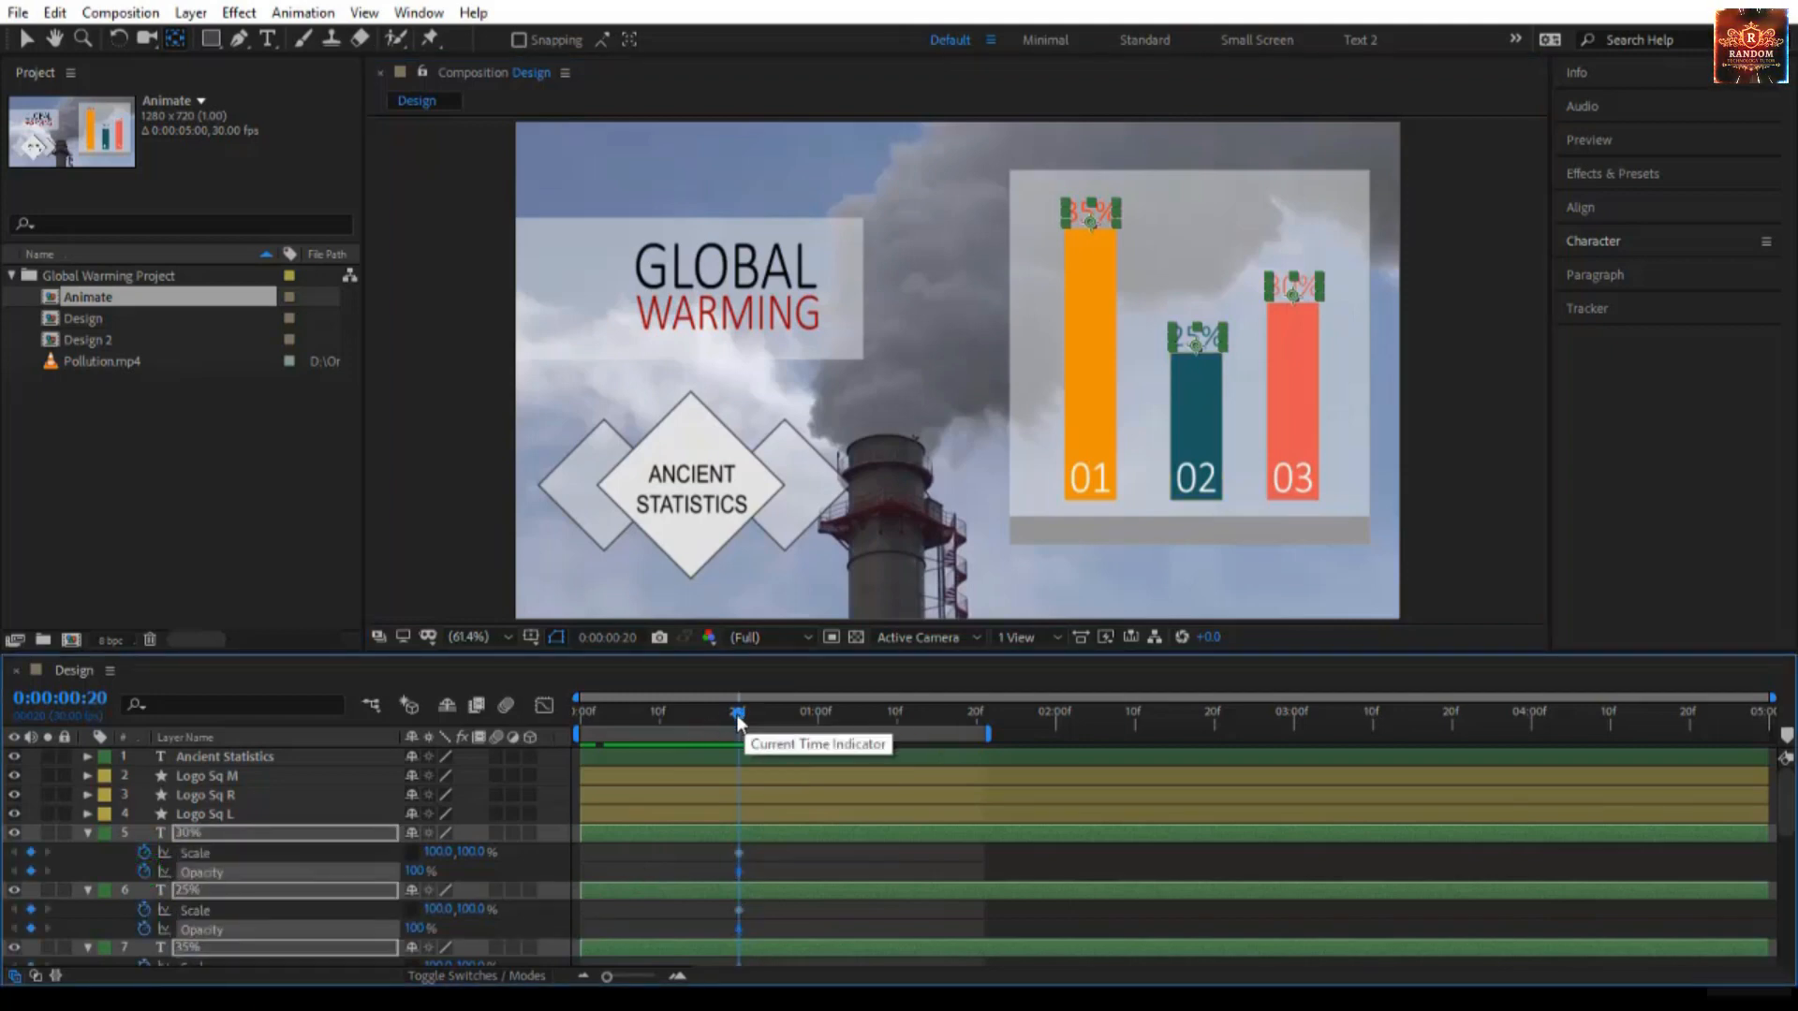
Step: At frame 0, set the vertical scale of the three percentage labels to 0%, keeping the horizontal scale at 100%
left_click_drag(736, 715, 474, 753)
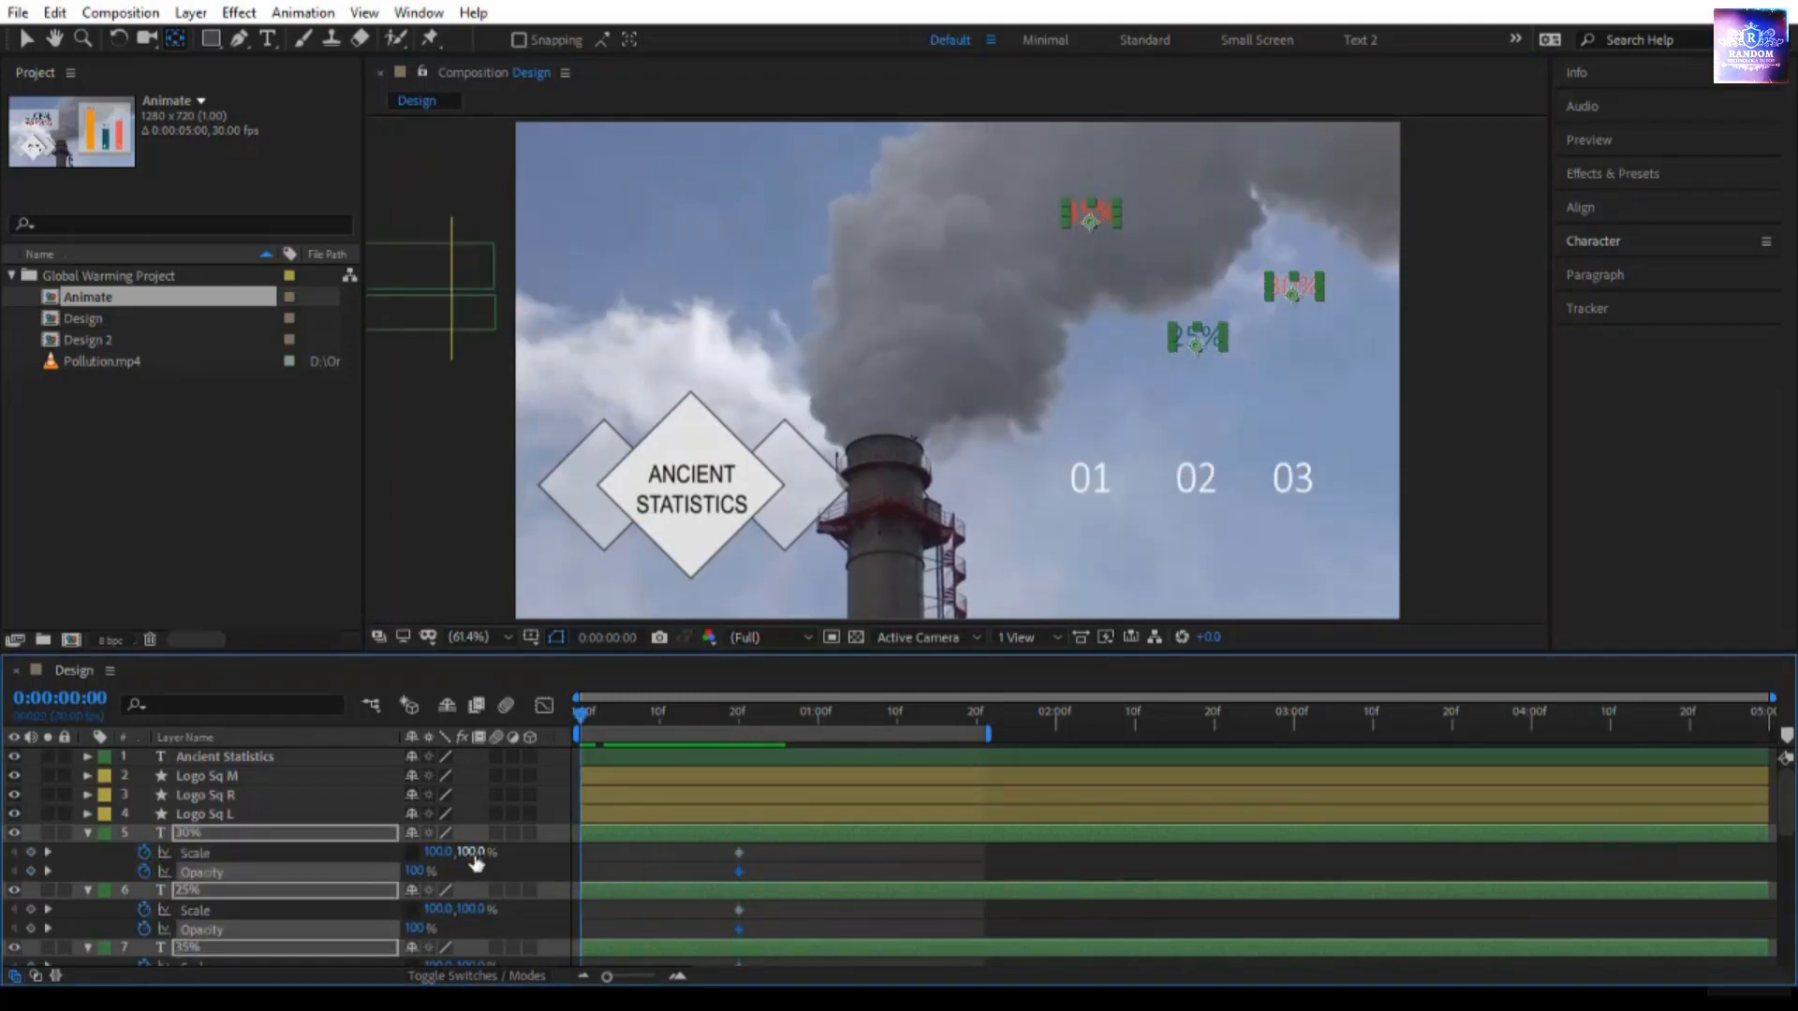
left_click_drag(475, 856, 423, 870)
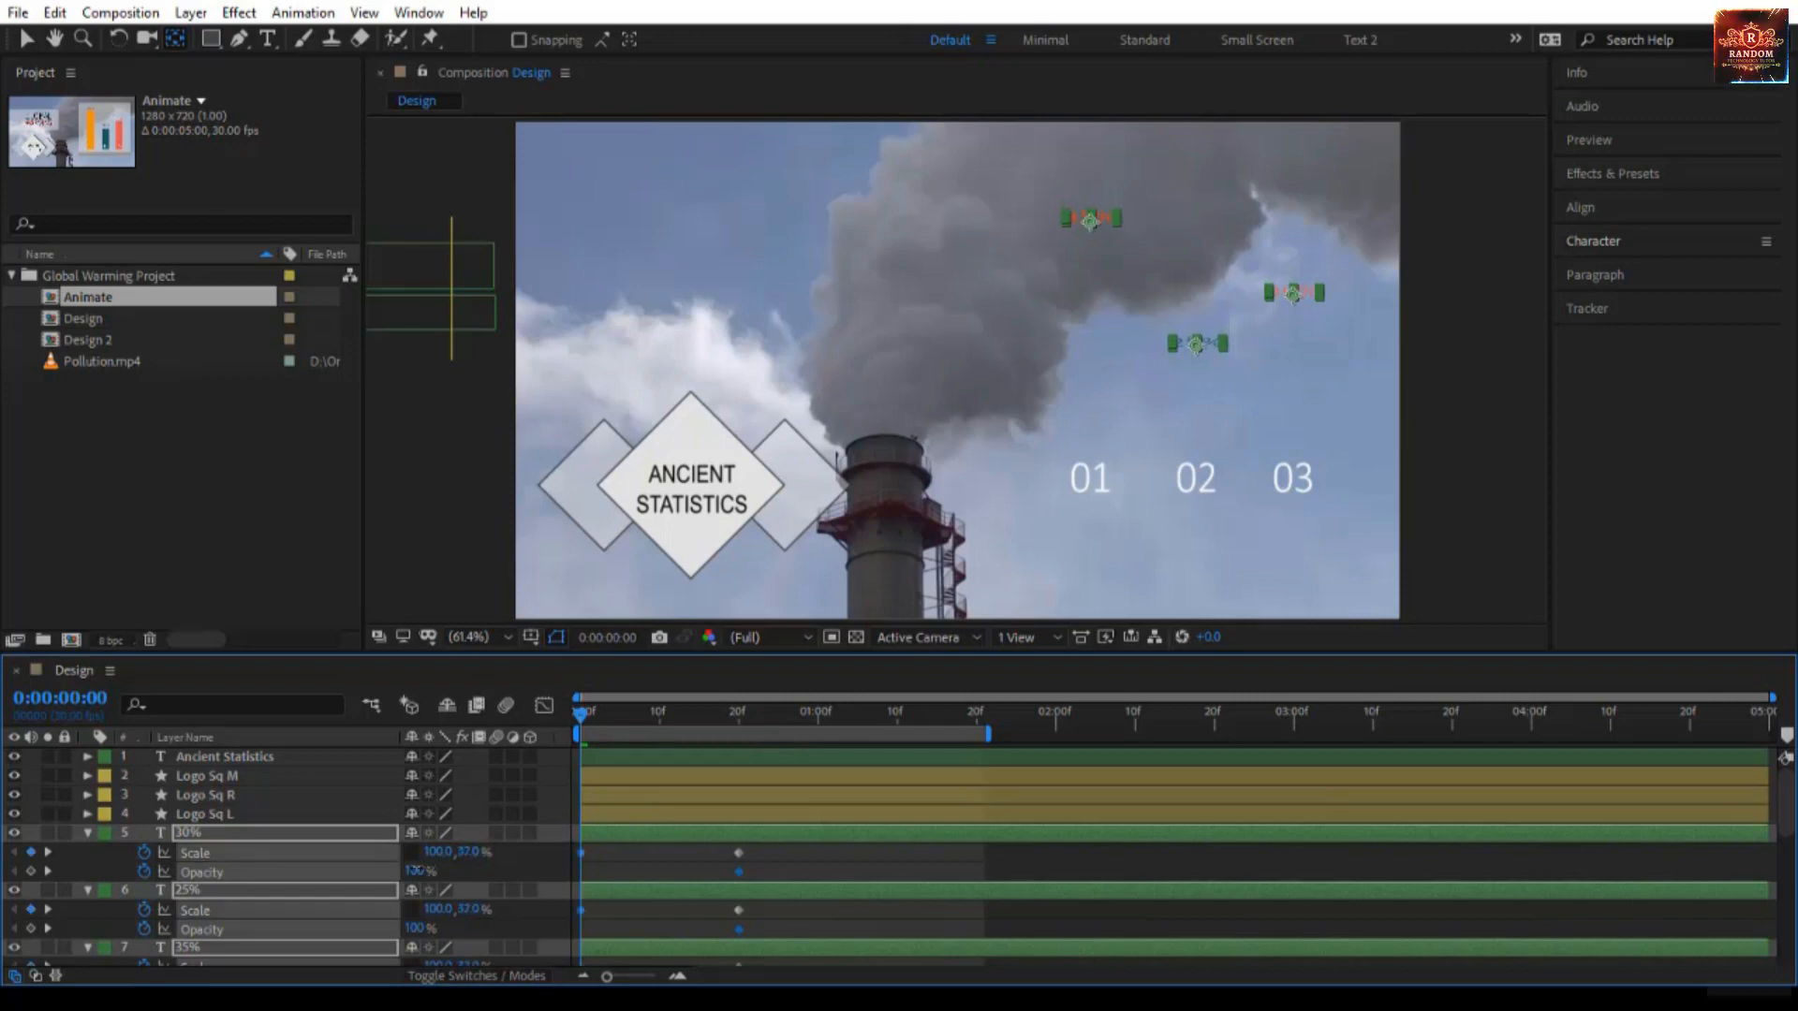
left_click(469, 851)
type("0")
key("Return")
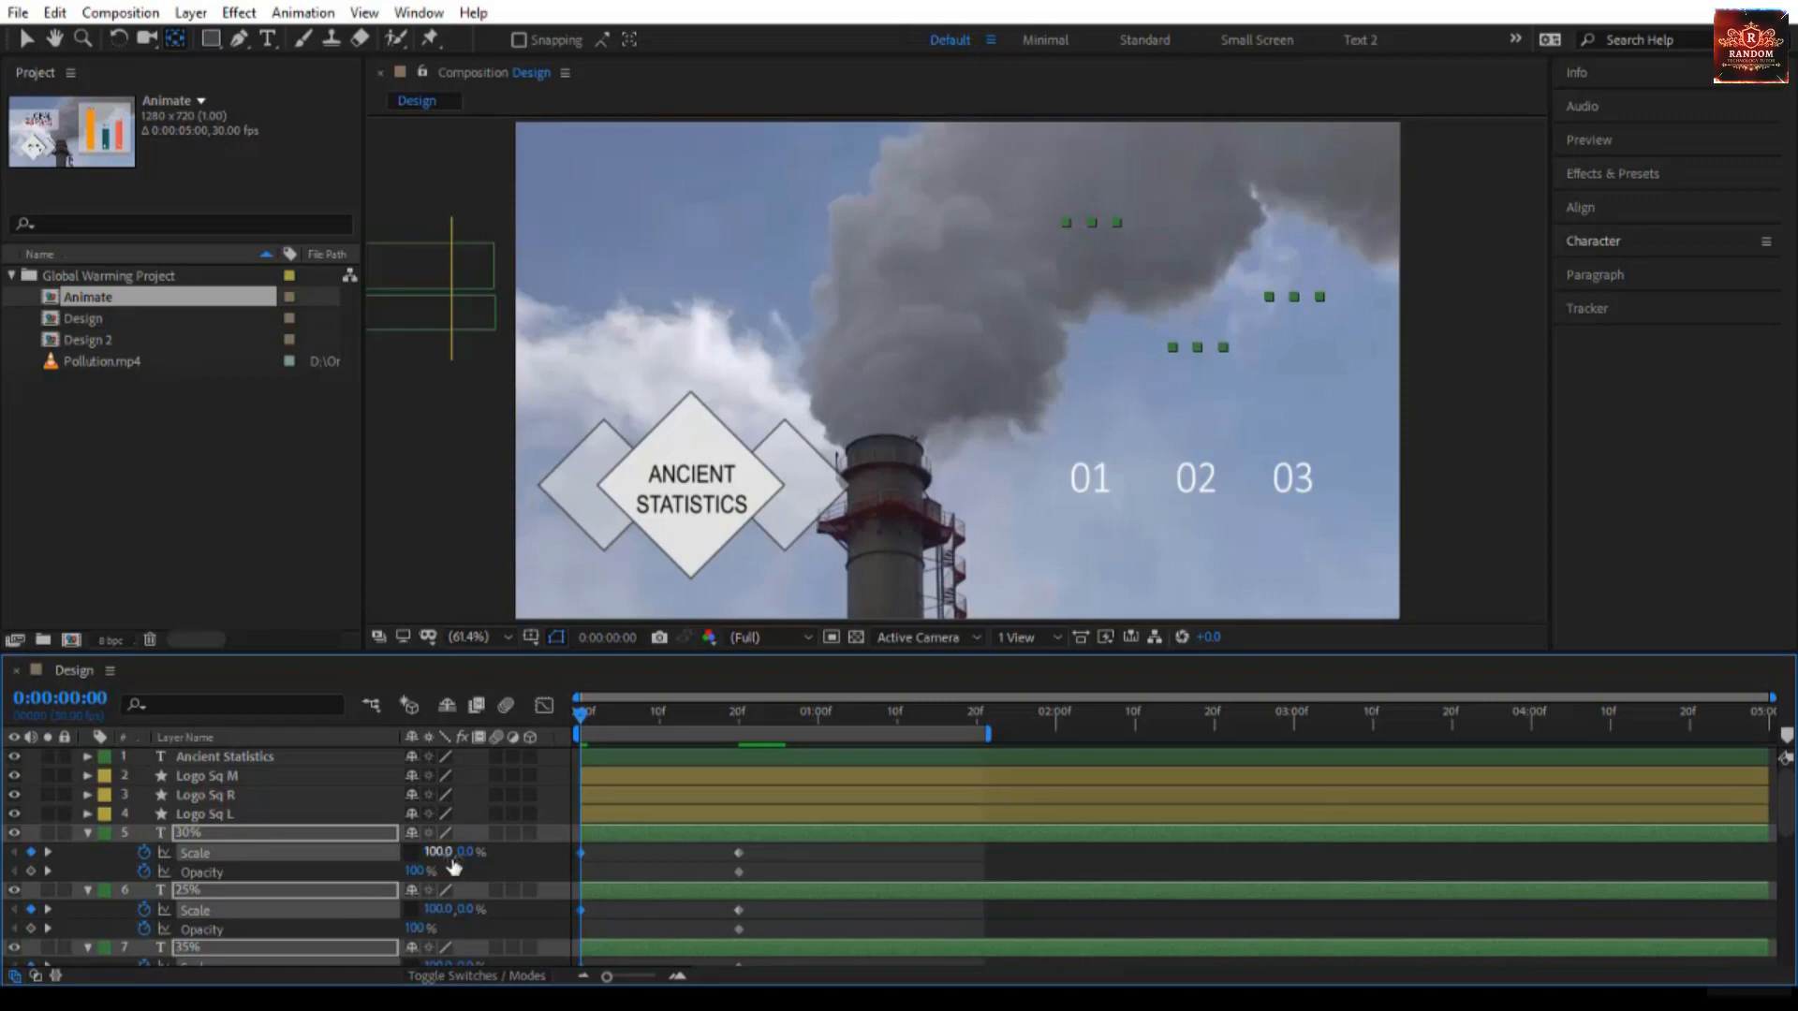
Step: Set the opacity of the three percentage labels to 0% at frame 0 and preview their appearance up to 0:00:00:22
left_click(417, 873)
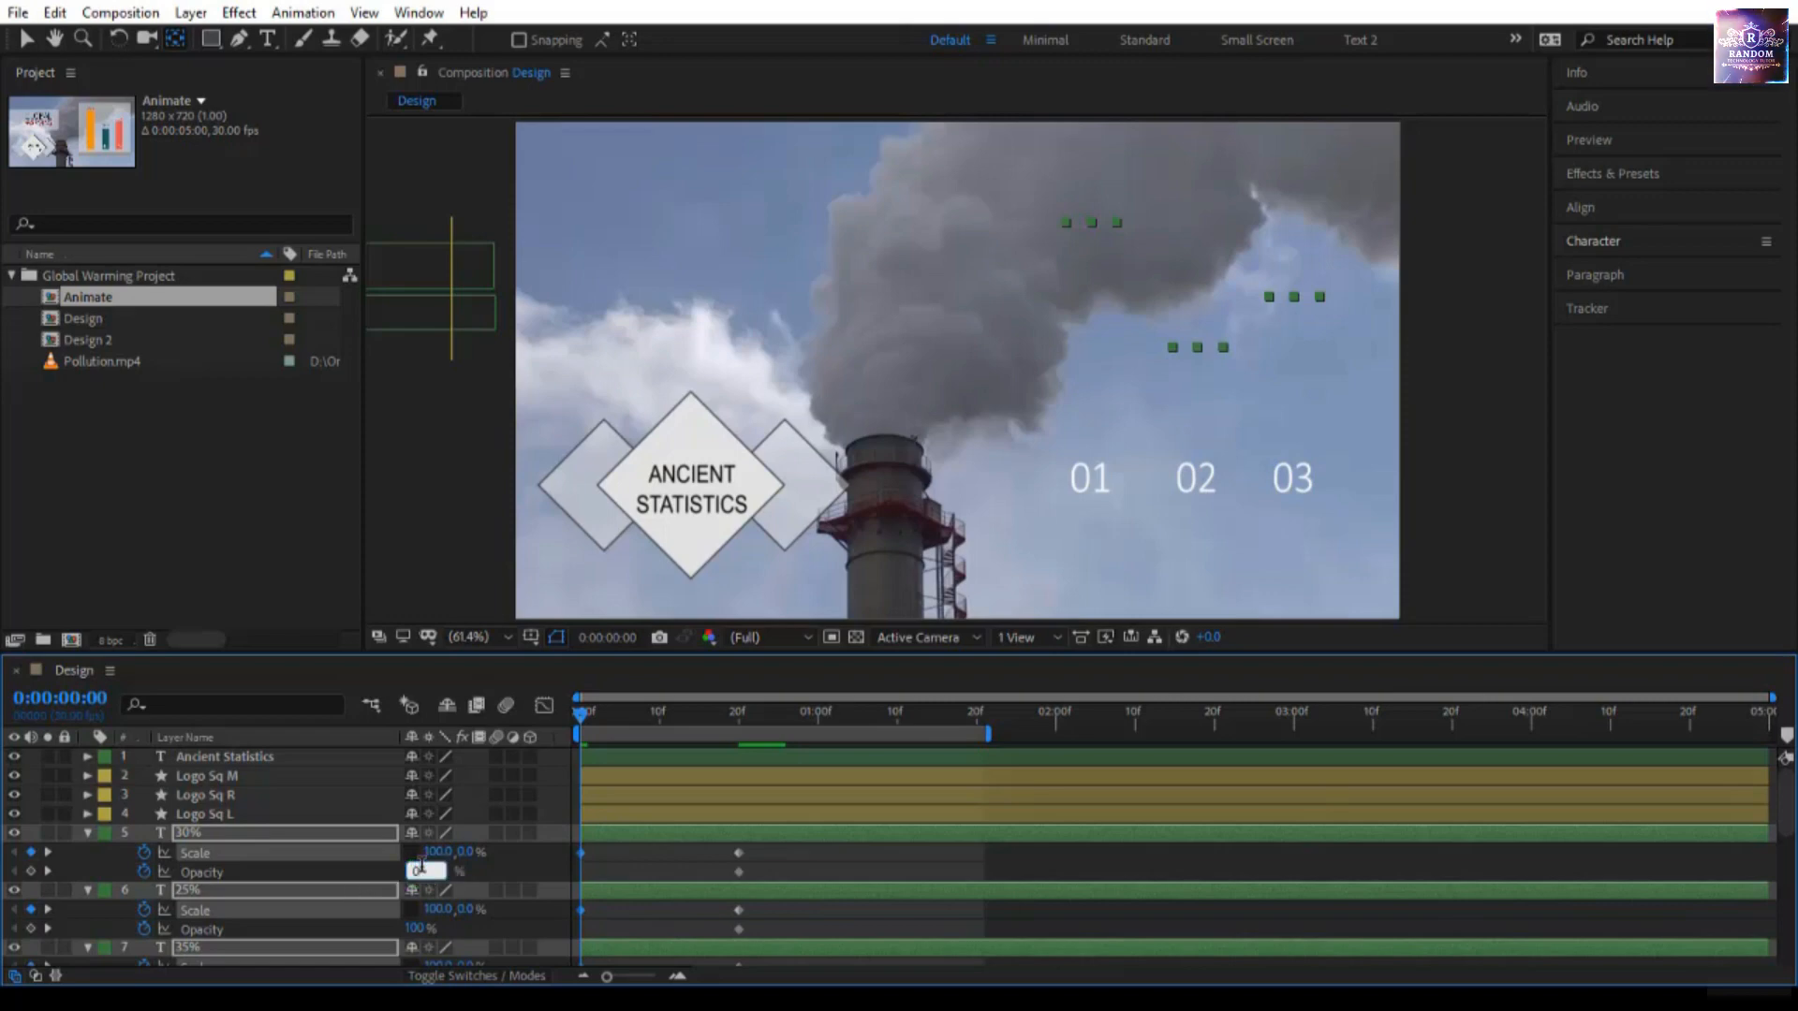
key("Return")
scroll(632, 823, "down", 2)
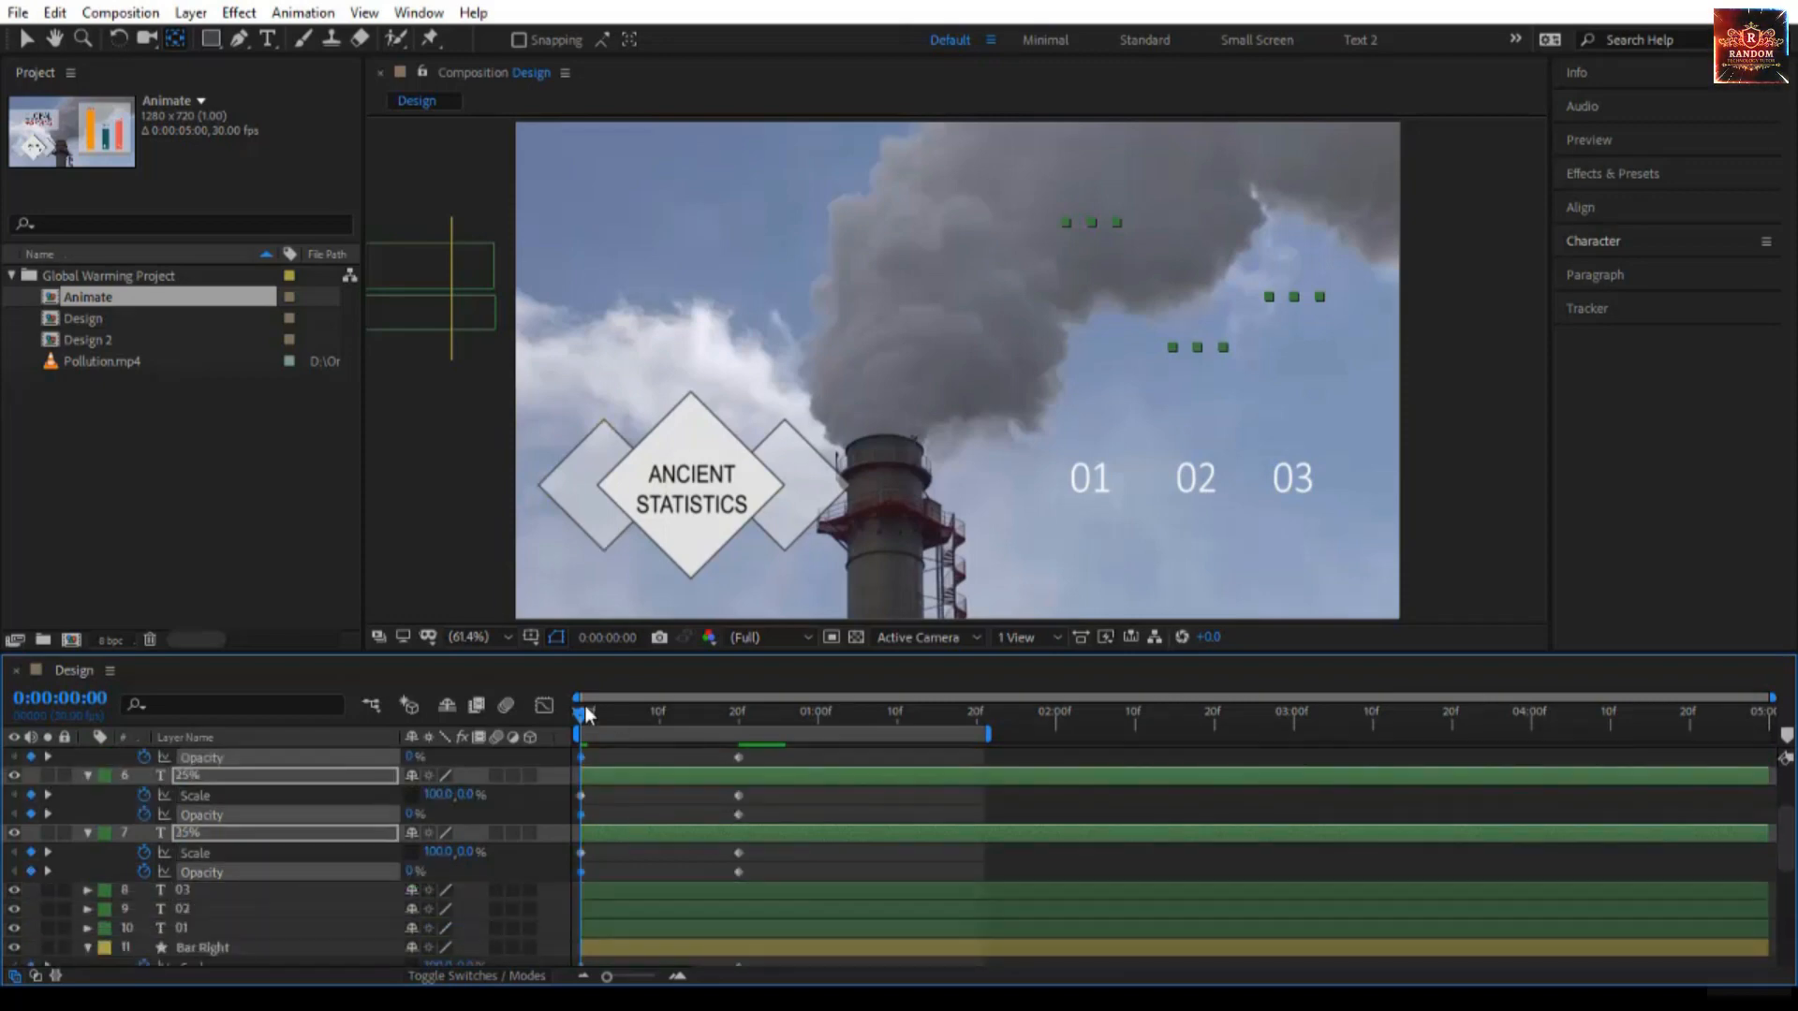
left_click_drag(584, 706, 757, 742)
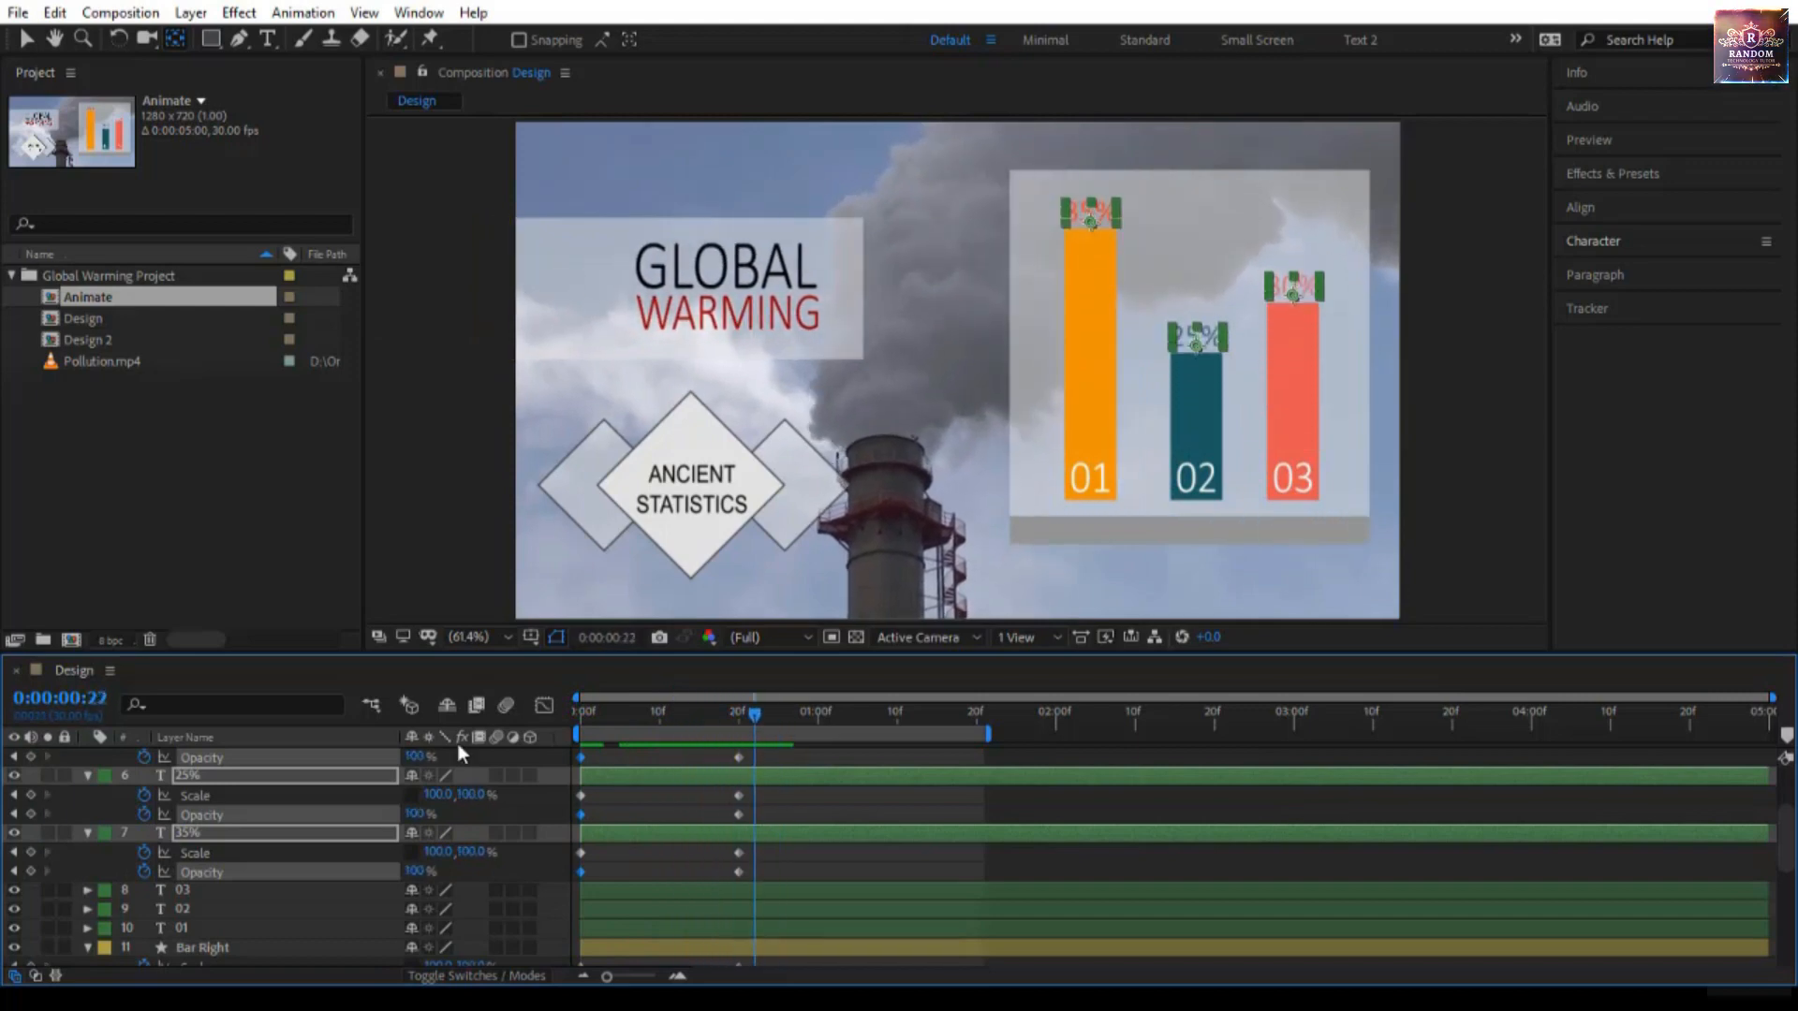
key("Home")
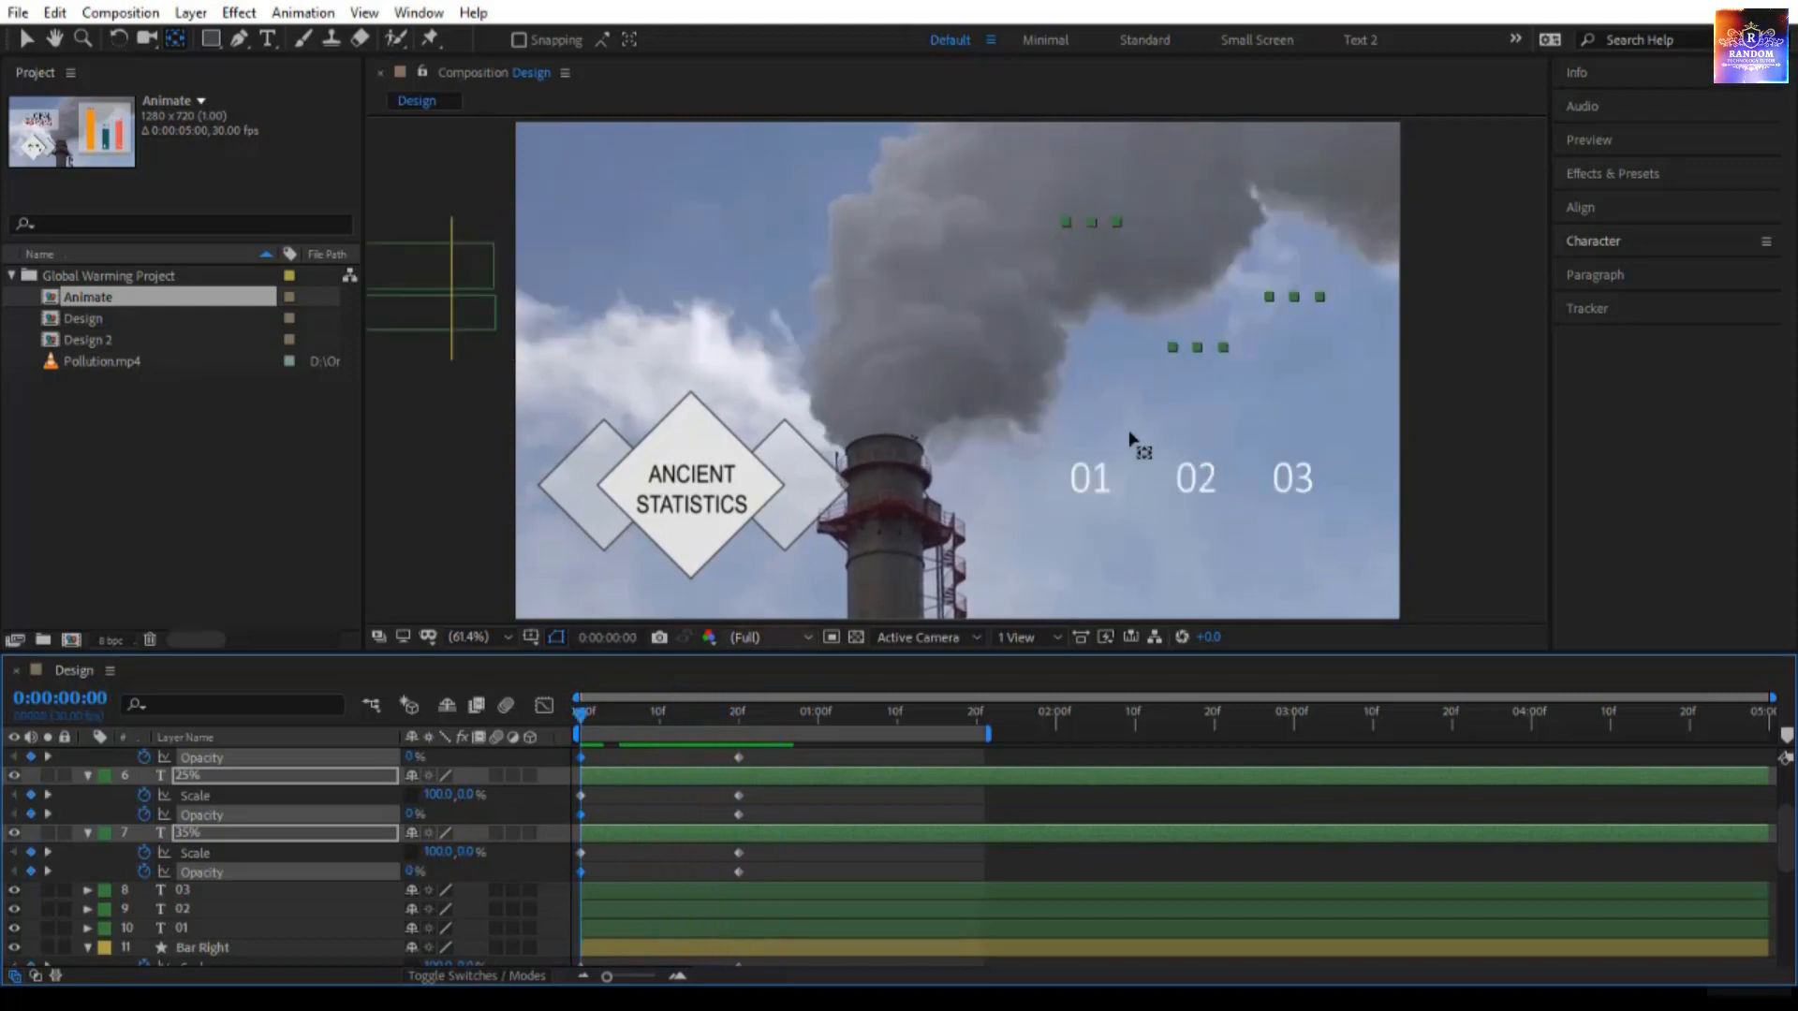
Step: Add Opacity keyframes of 0% to the 01, 02 and 03 number layers together at frame 0
left_click(1091, 480)
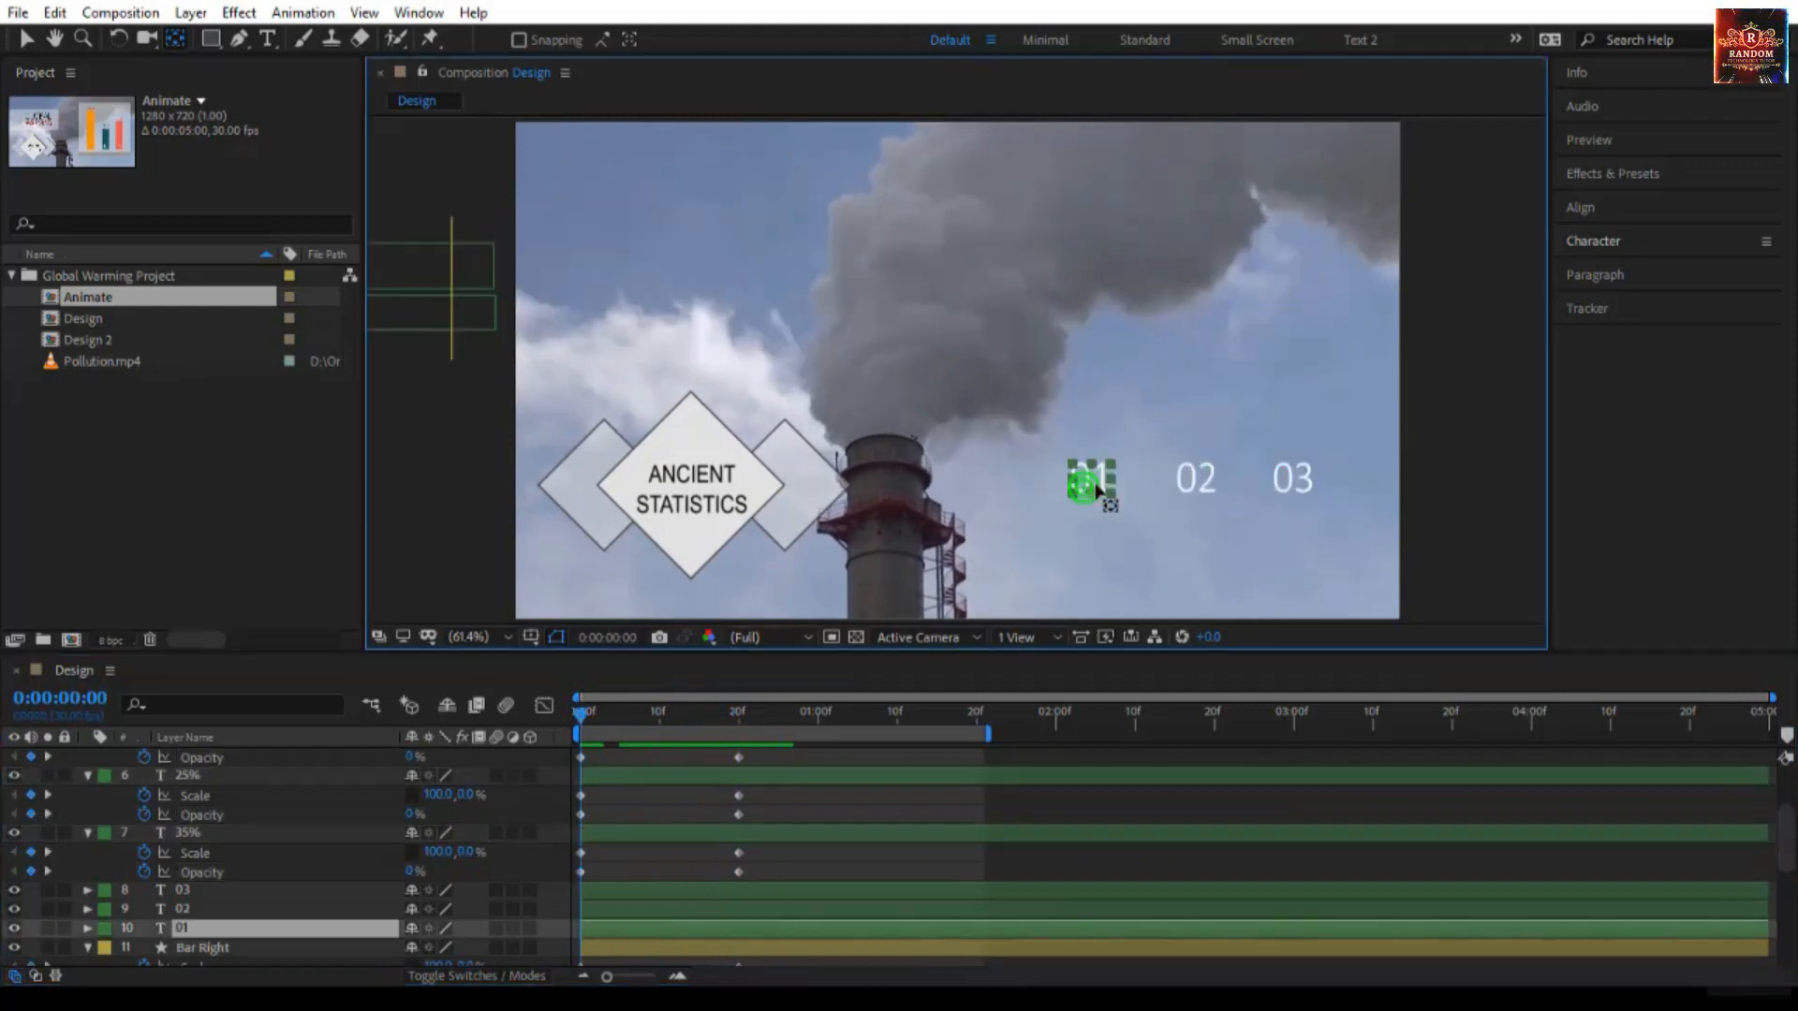
left_click(1196, 480, "shift")
left_click(1301, 472, "shift")
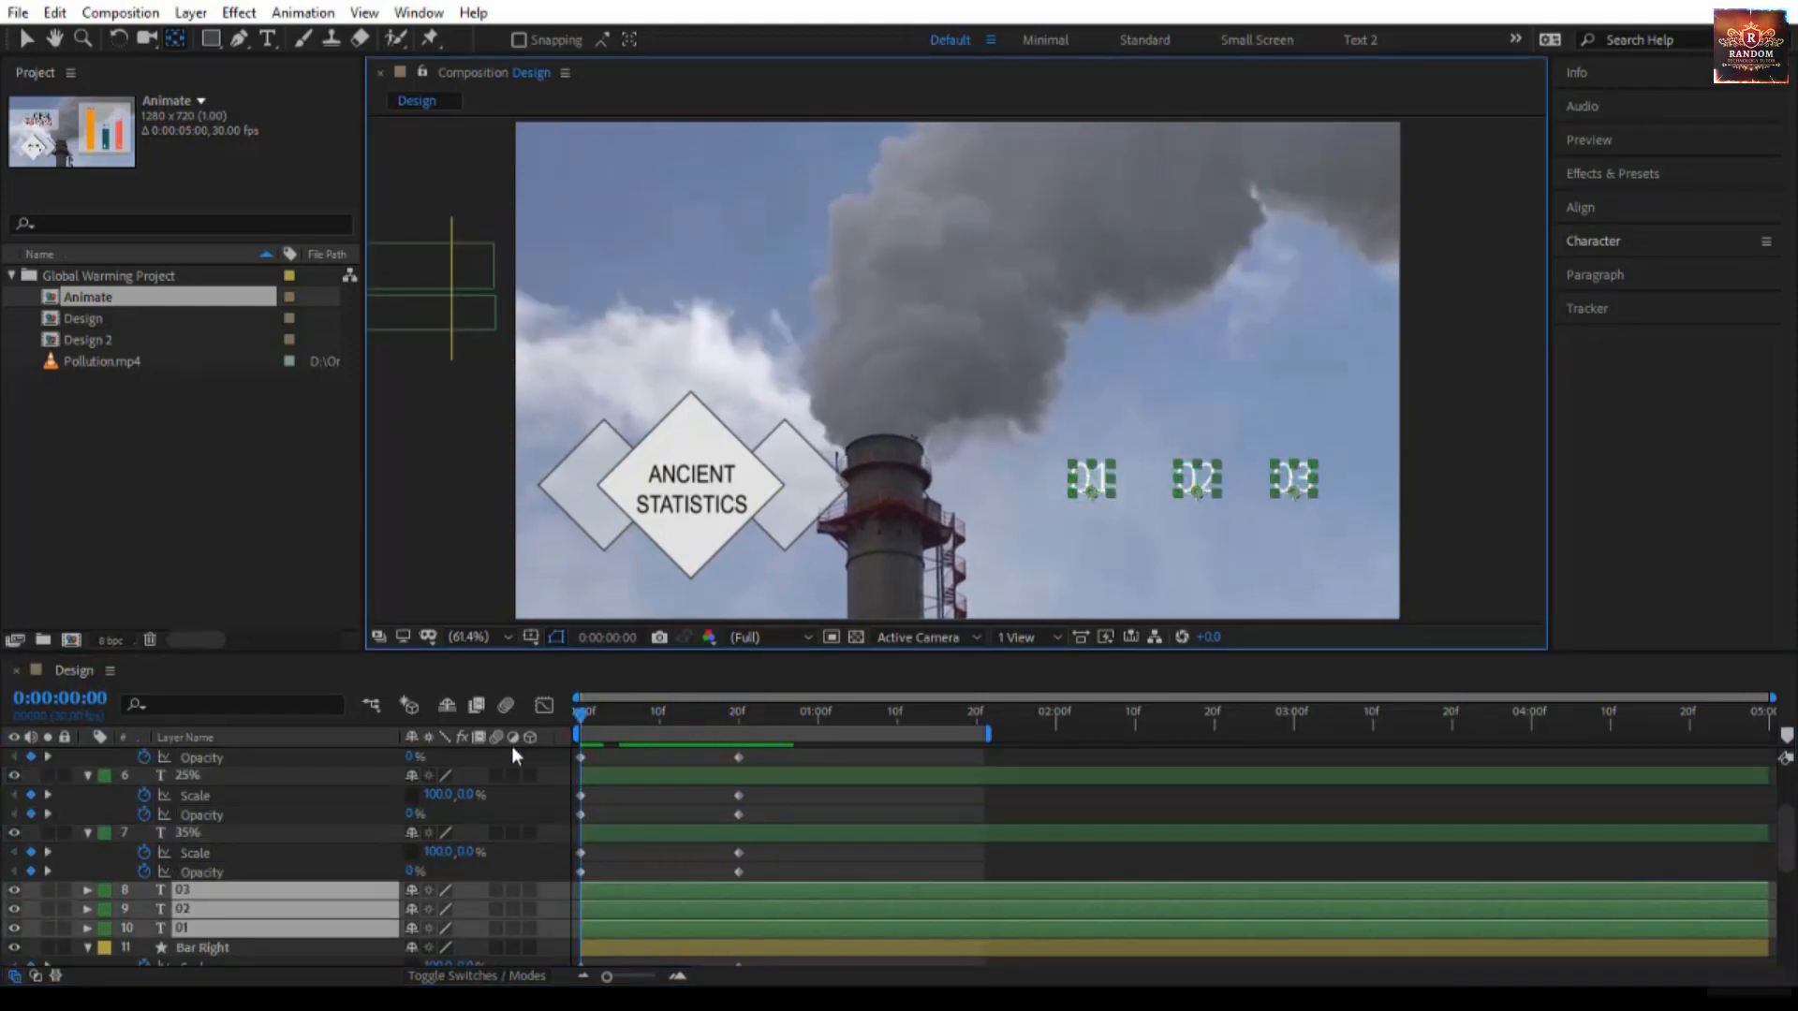
key("t")
scroll(170, 929, "down", 5)
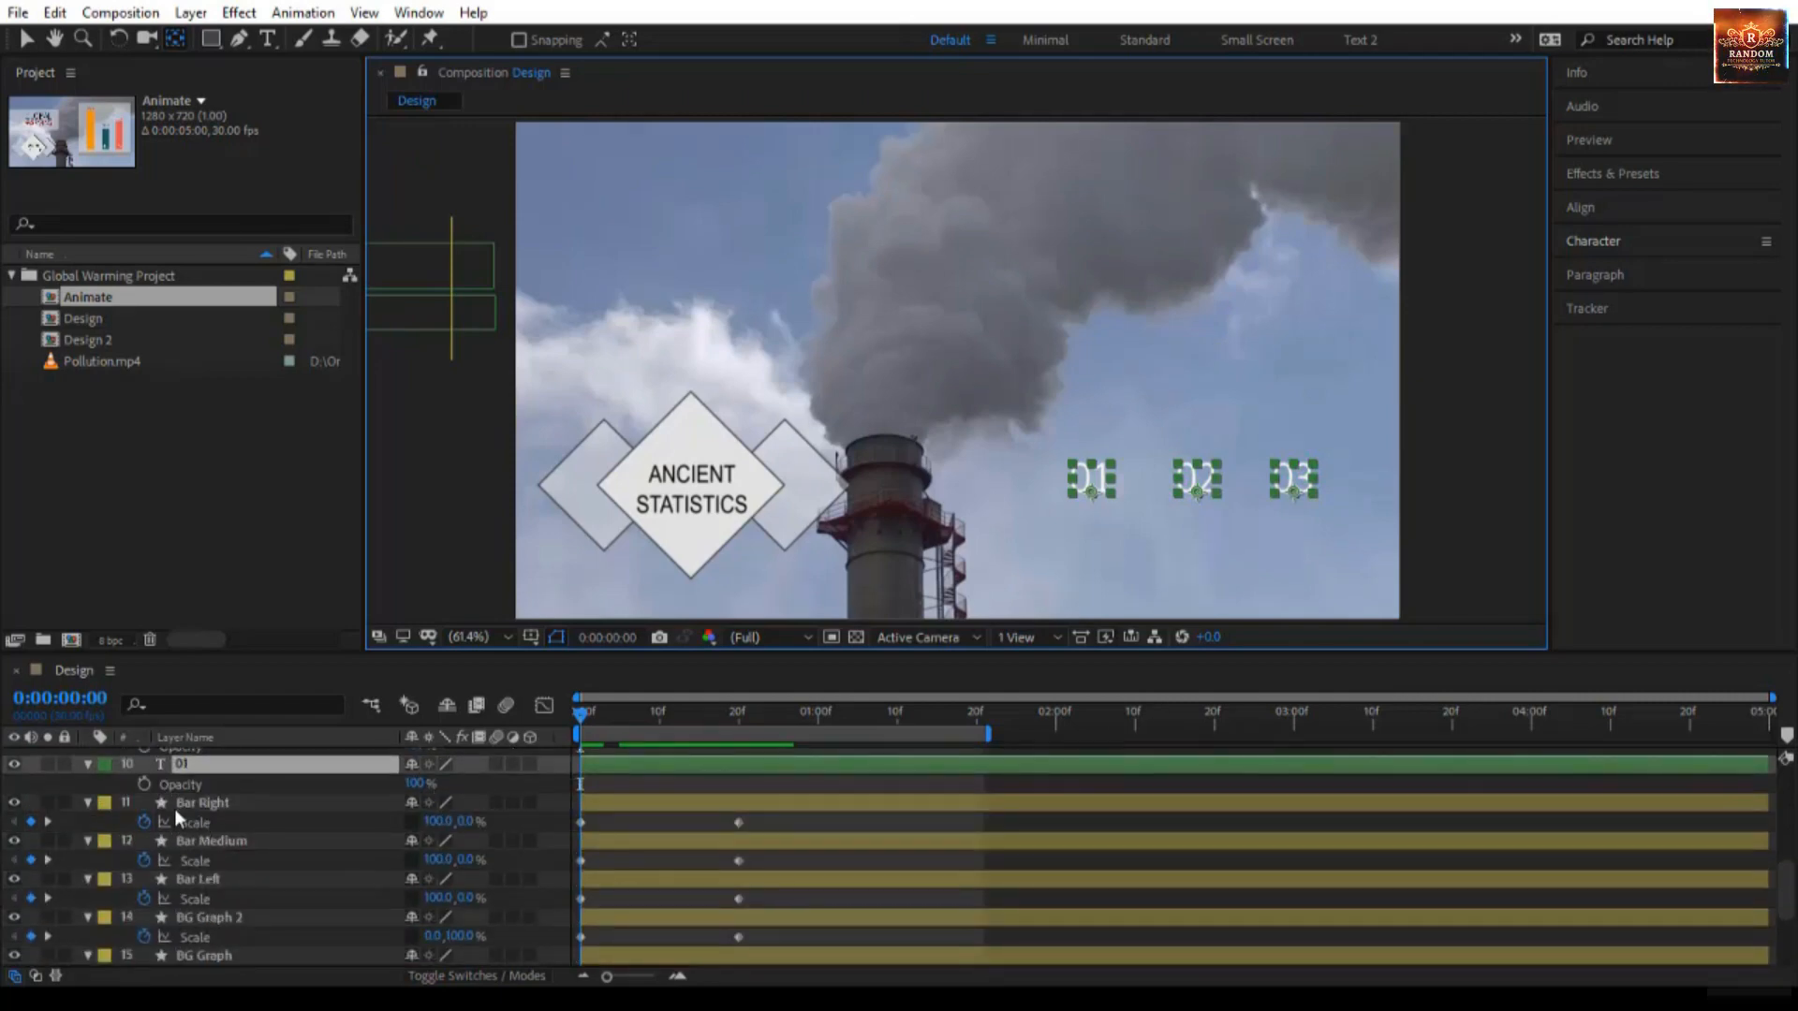
scroll(174, 807, "up", 3)
left_click(148, 822)
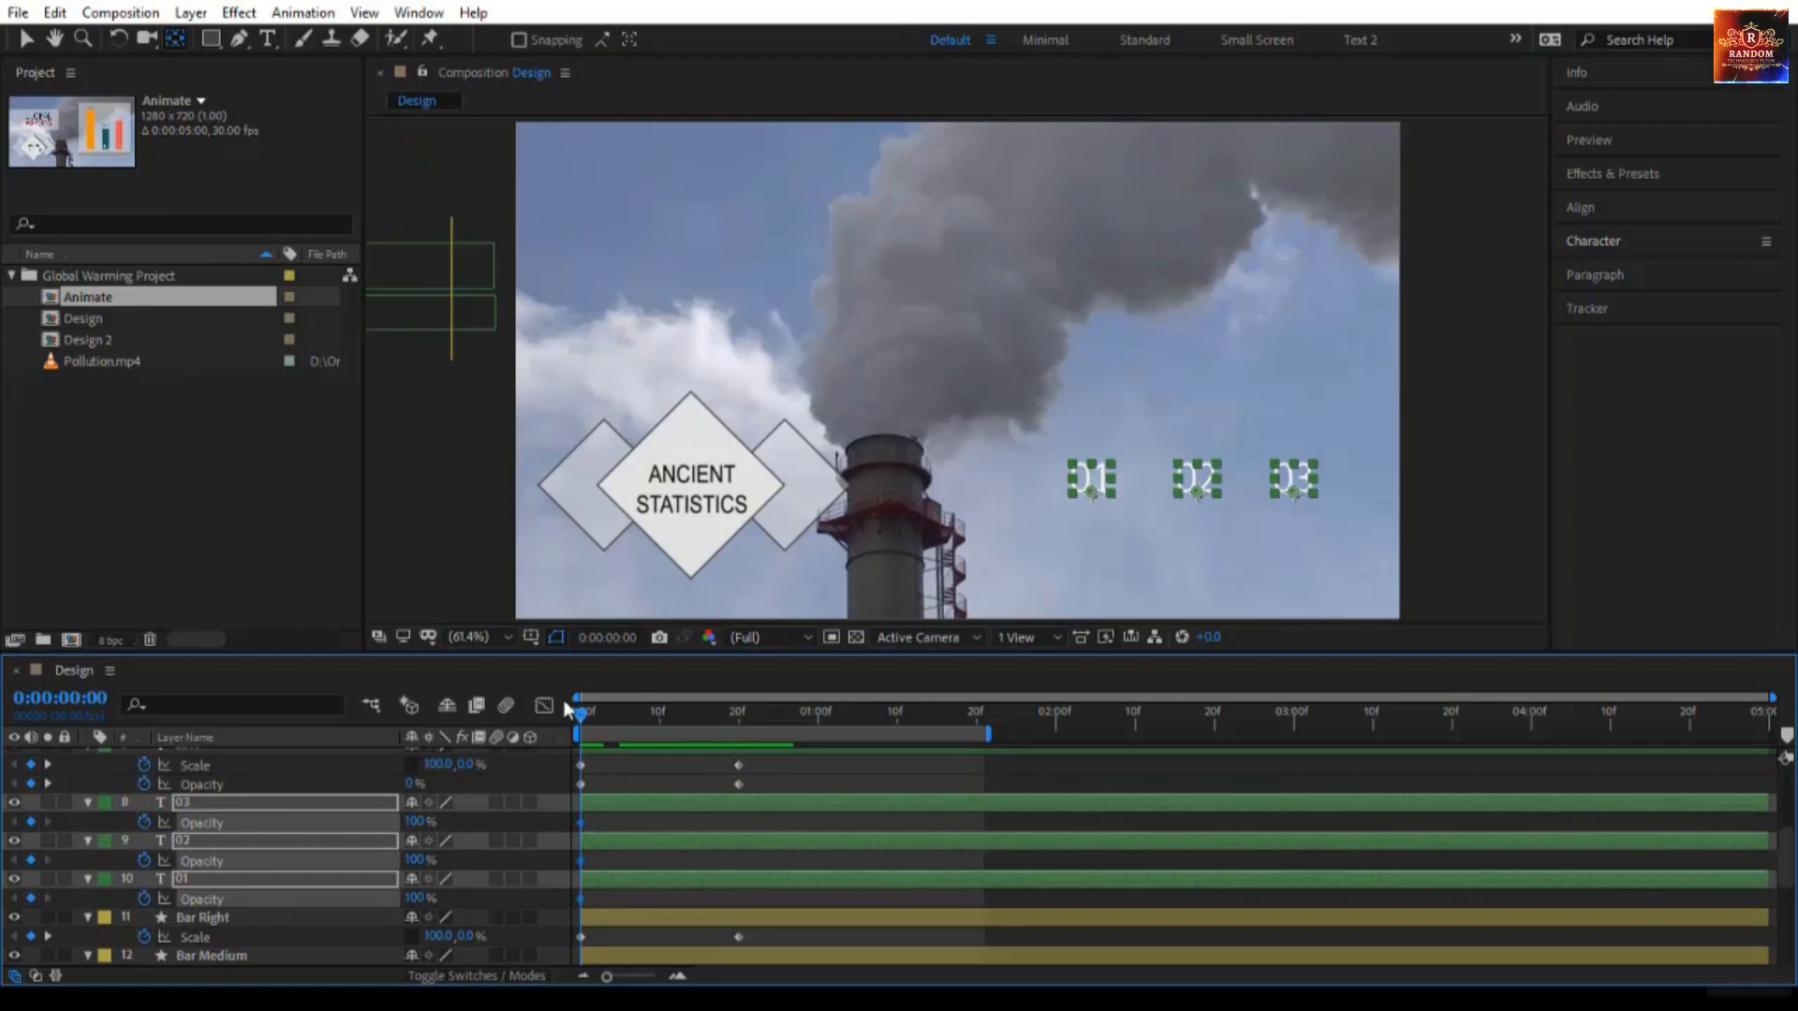
left_click(415, 821)
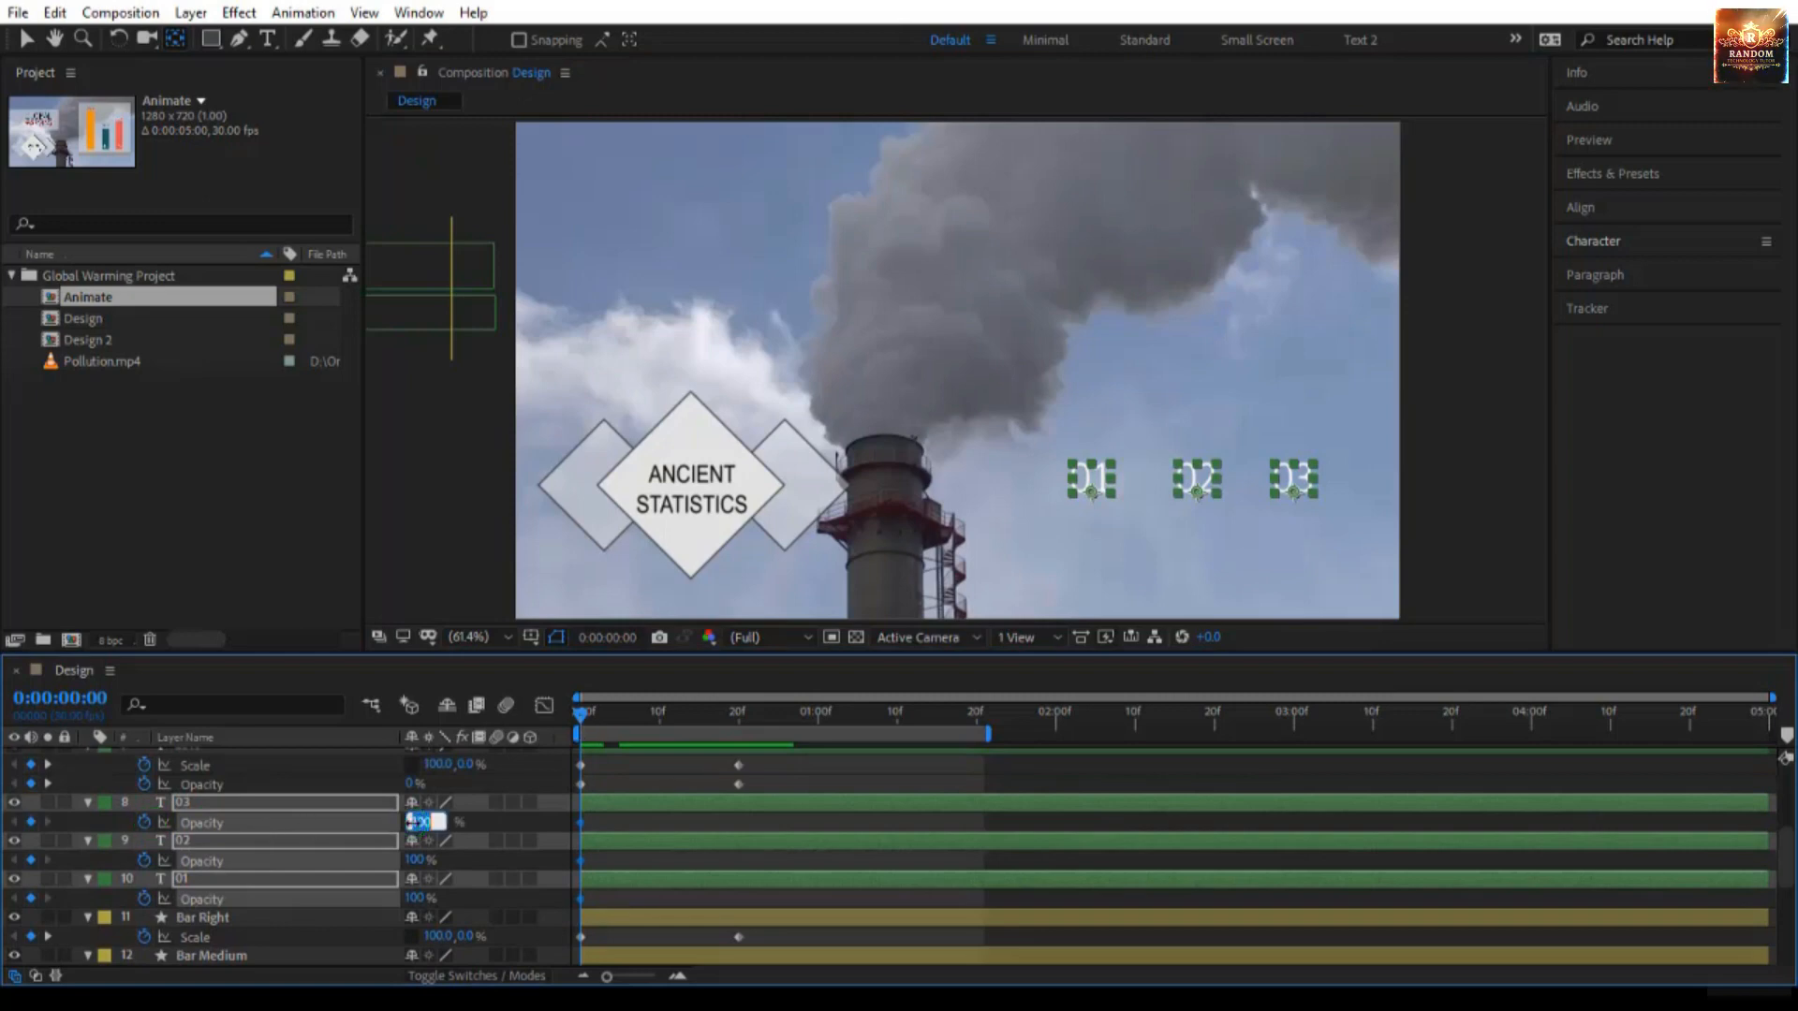
type("0")
key("Return")
Step: Set the opacity of the 01, 02 and 03 number layers to 100% at 0:00:00:20, then return to frame 0
key("k")
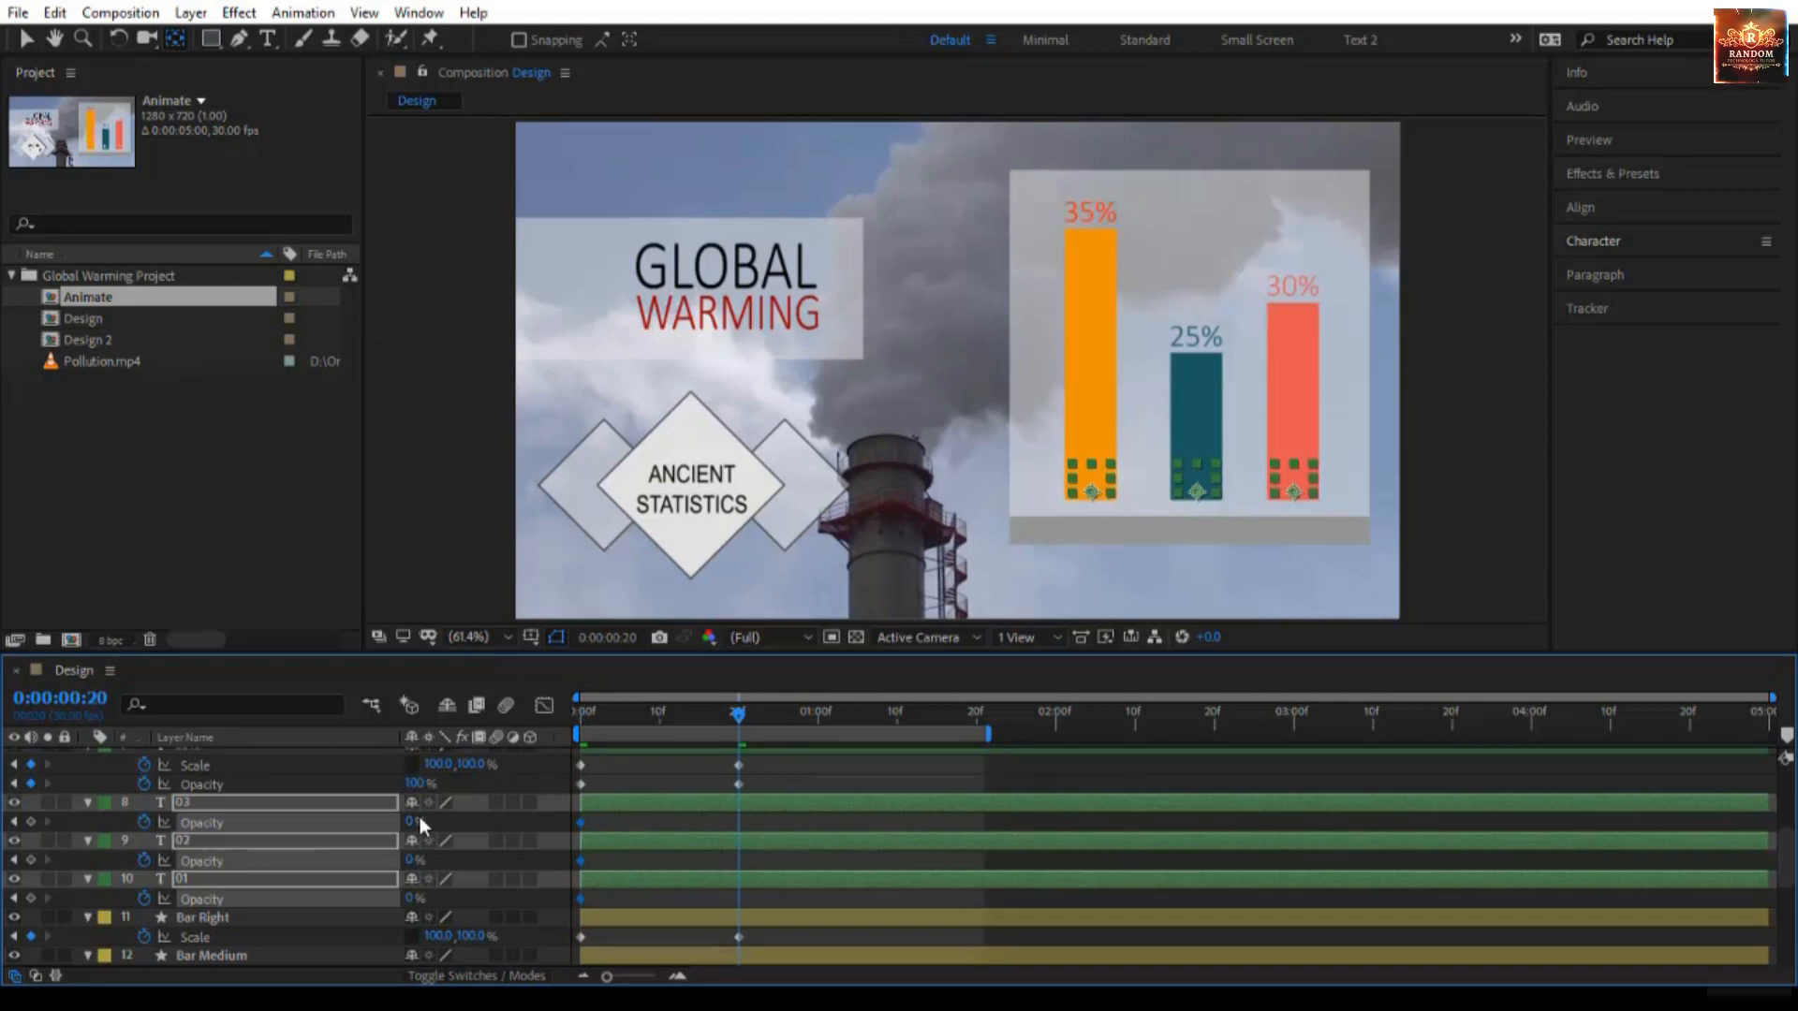
left_click(414, 820)
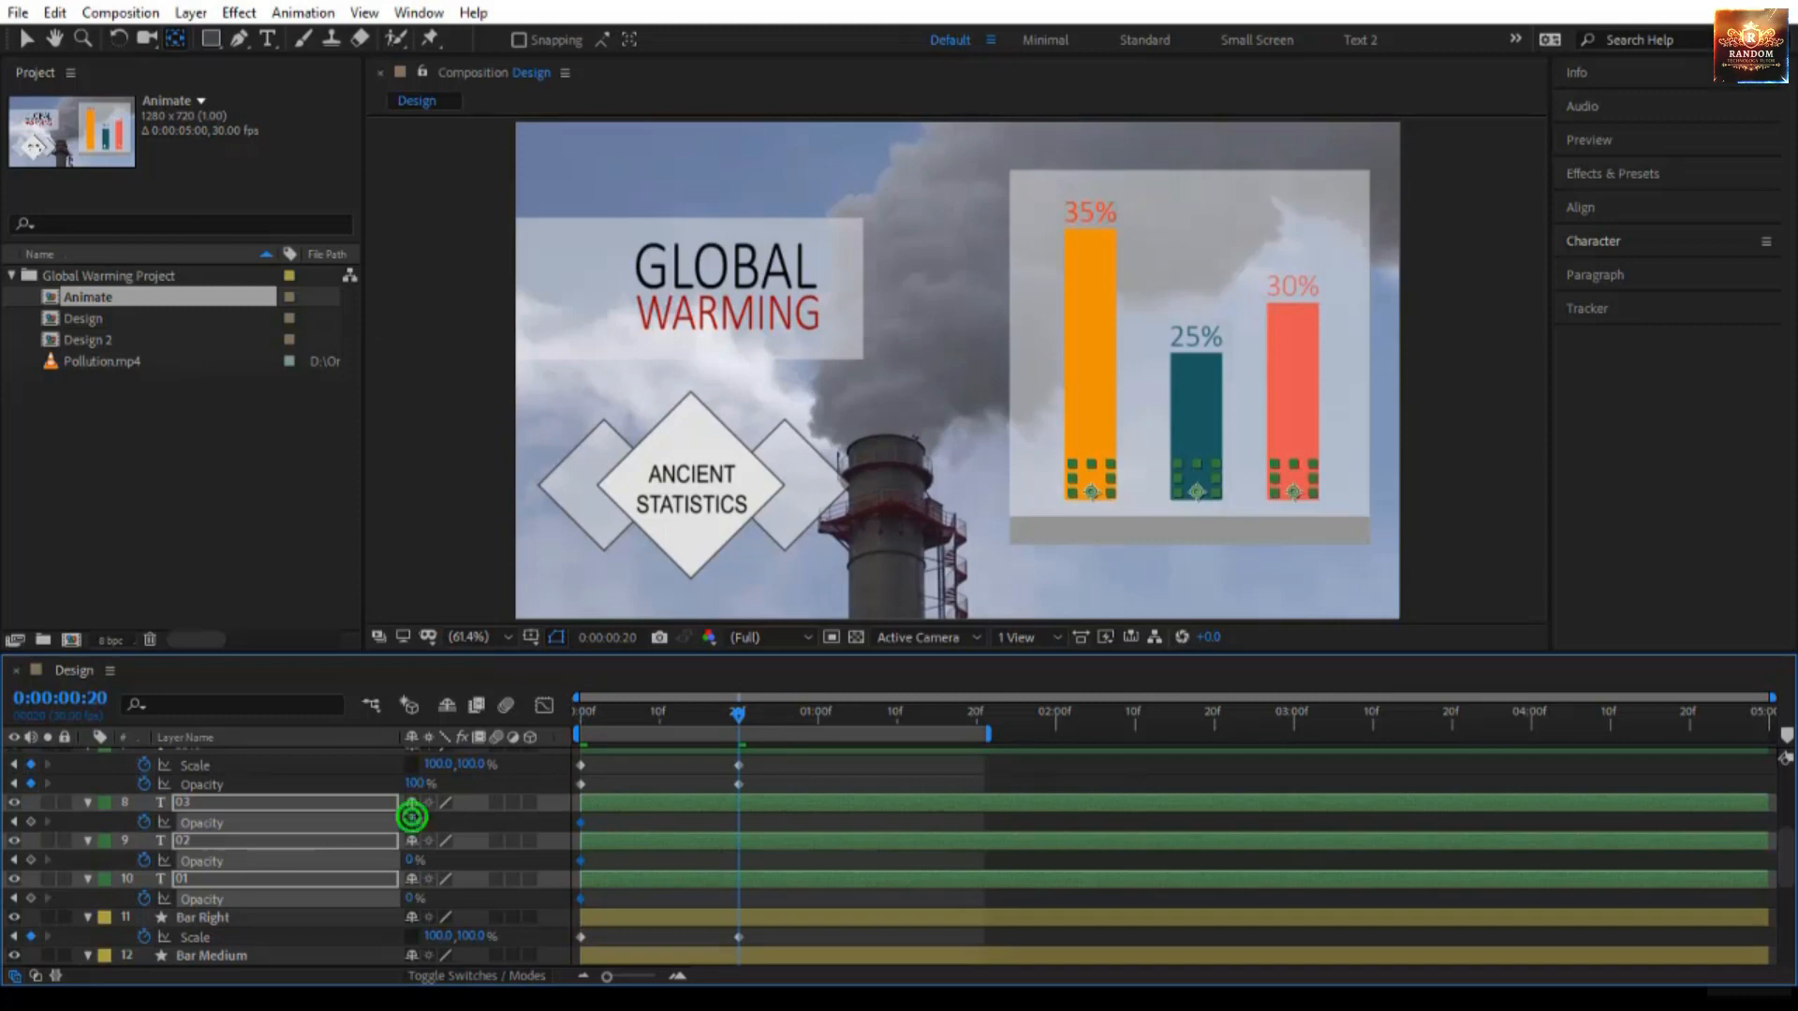
type("100")
key("Return")
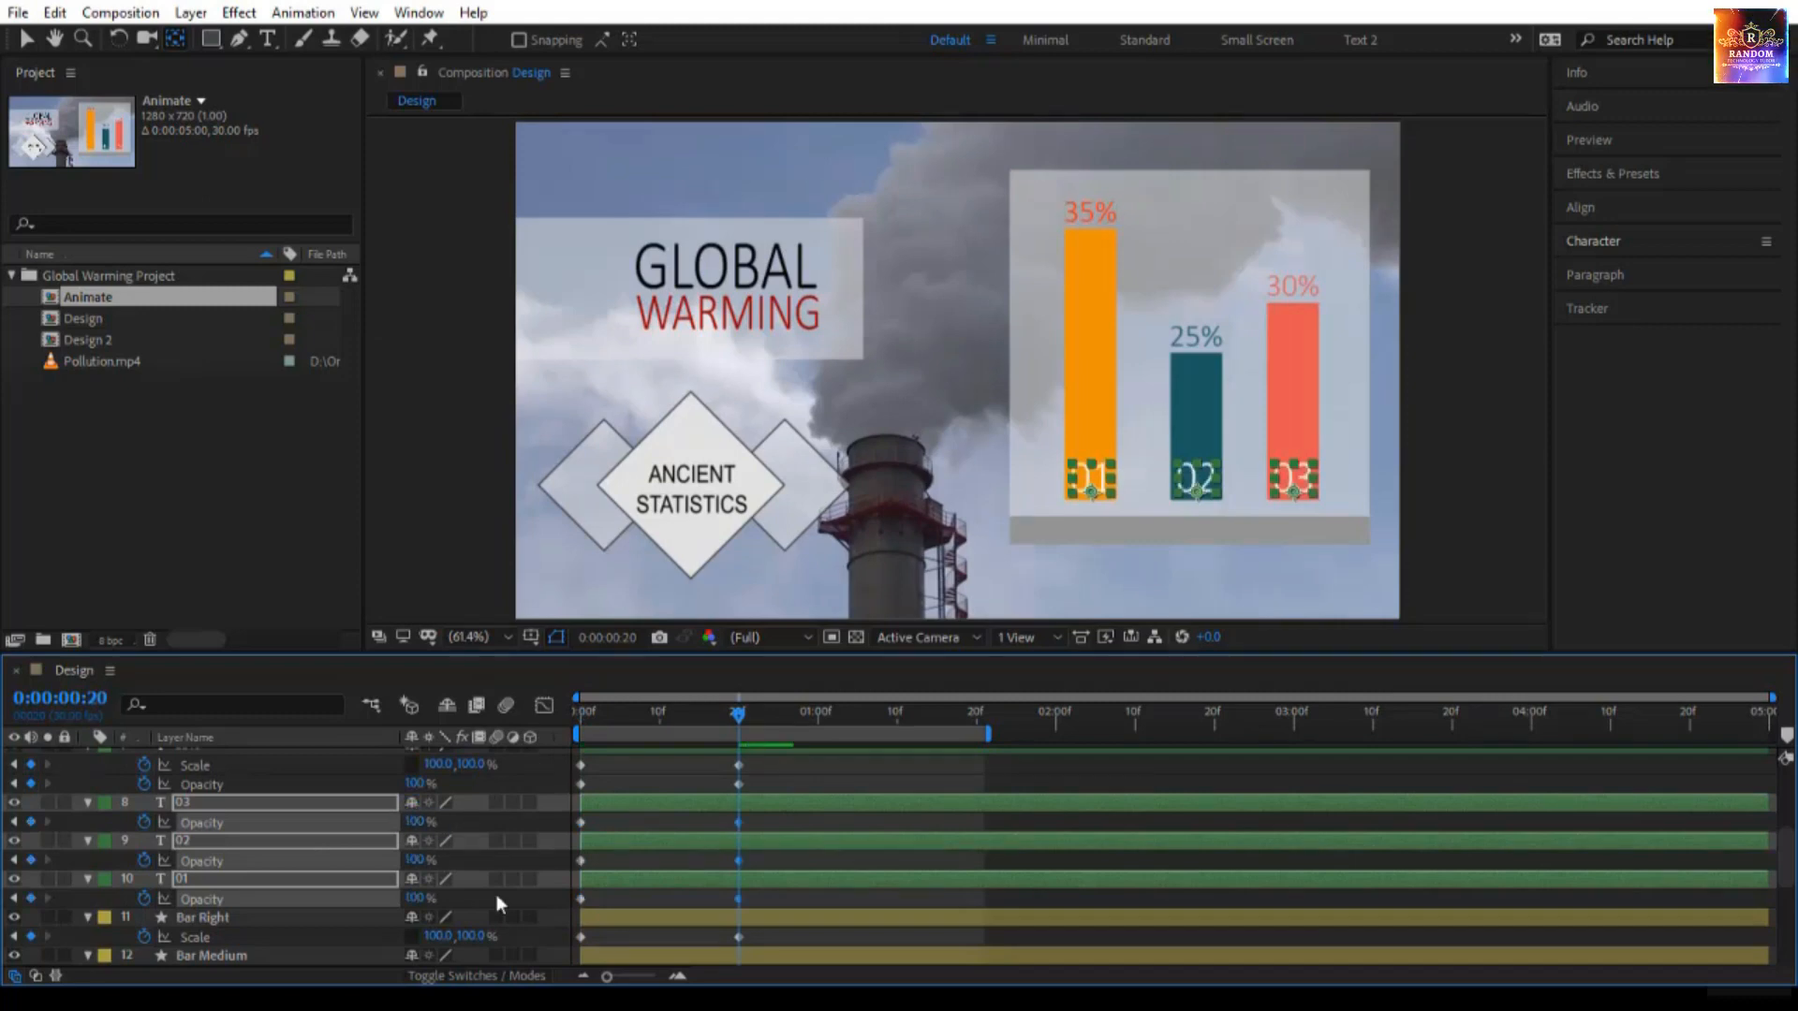
left_click_drag(646, 709, 326, 799)
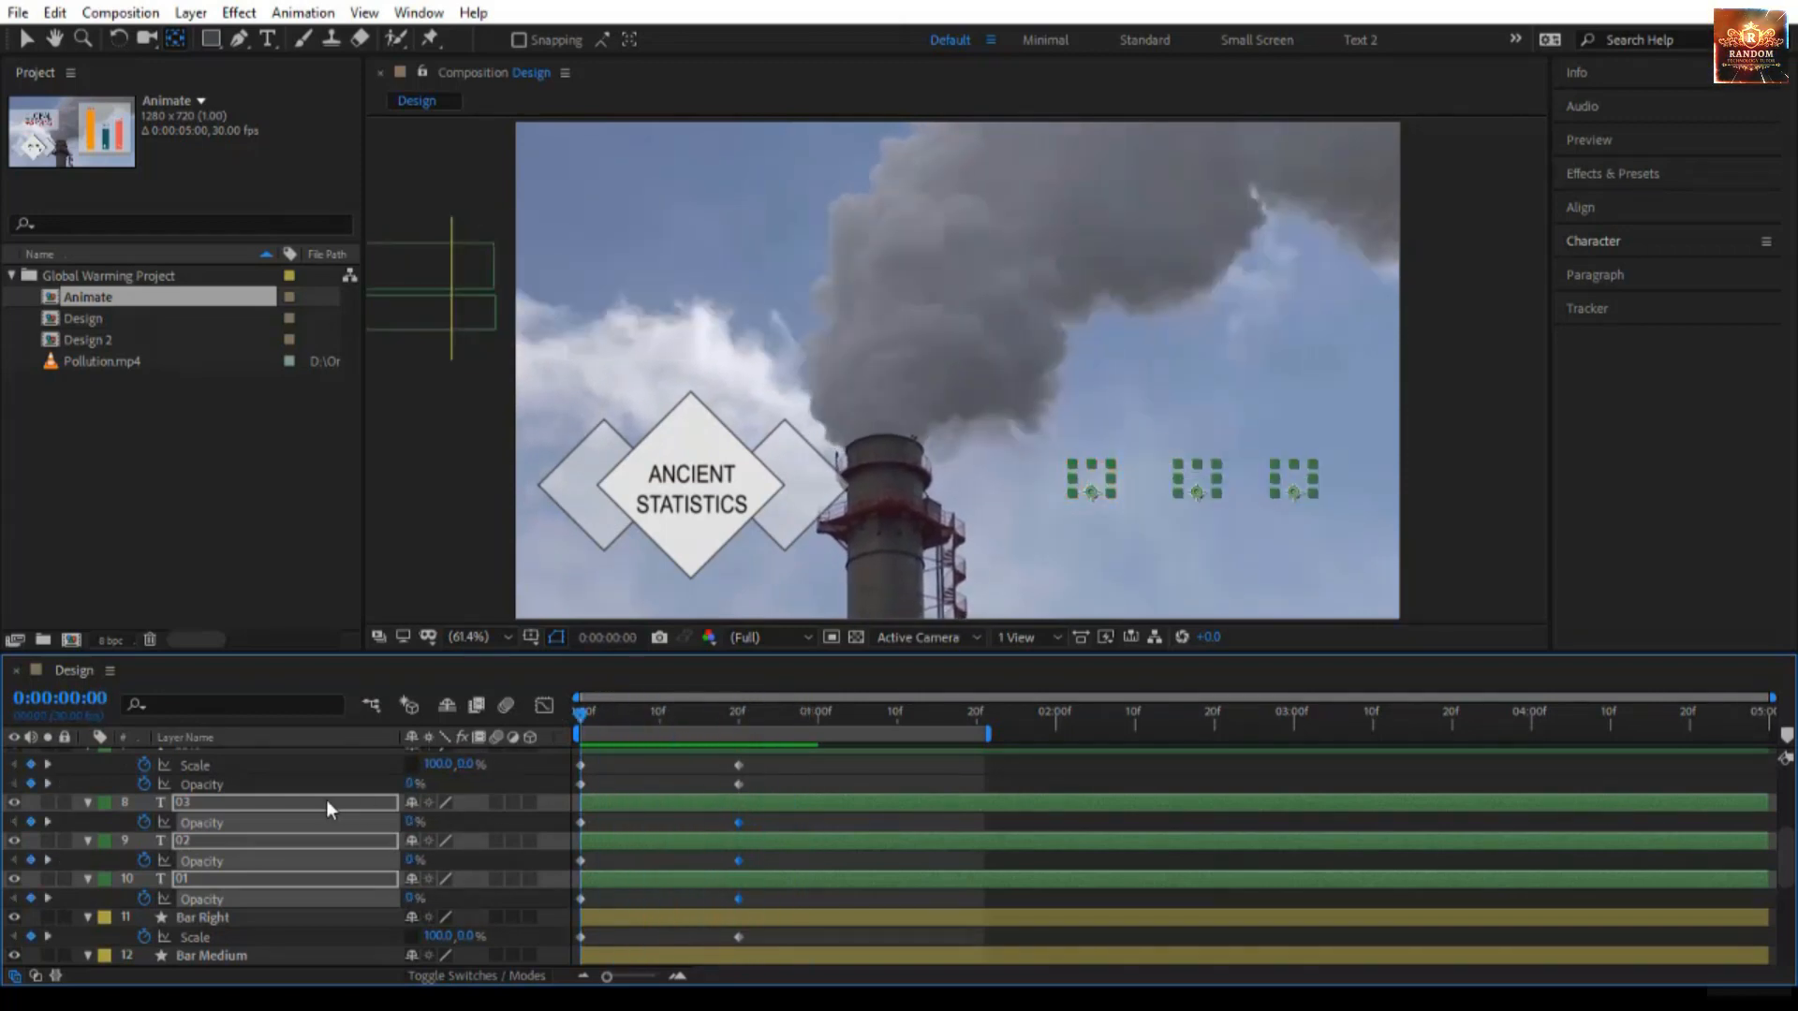
Step: Add a Rotation keyframe to the middle diamond, Logo Sq M, at 0:00:00:20 and return to frame 0
left_click(581, 481)
left_click(791, 502, "shift")
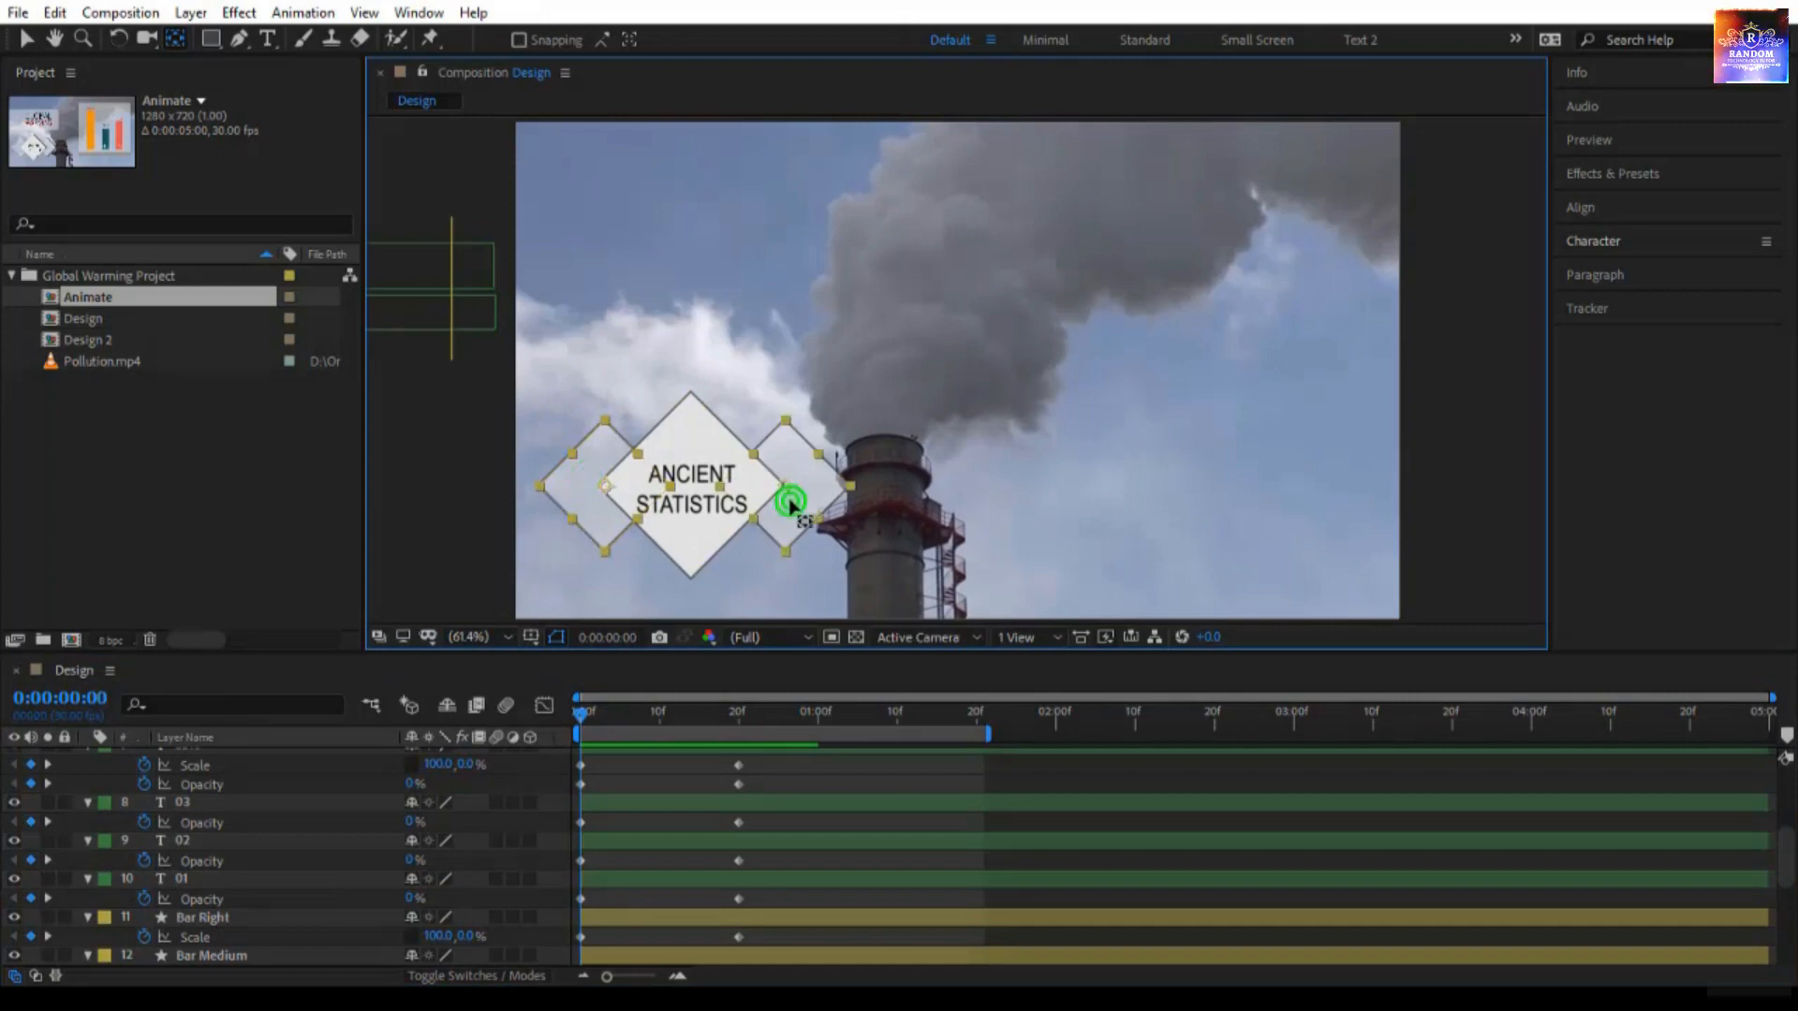
left_click(694, 549)
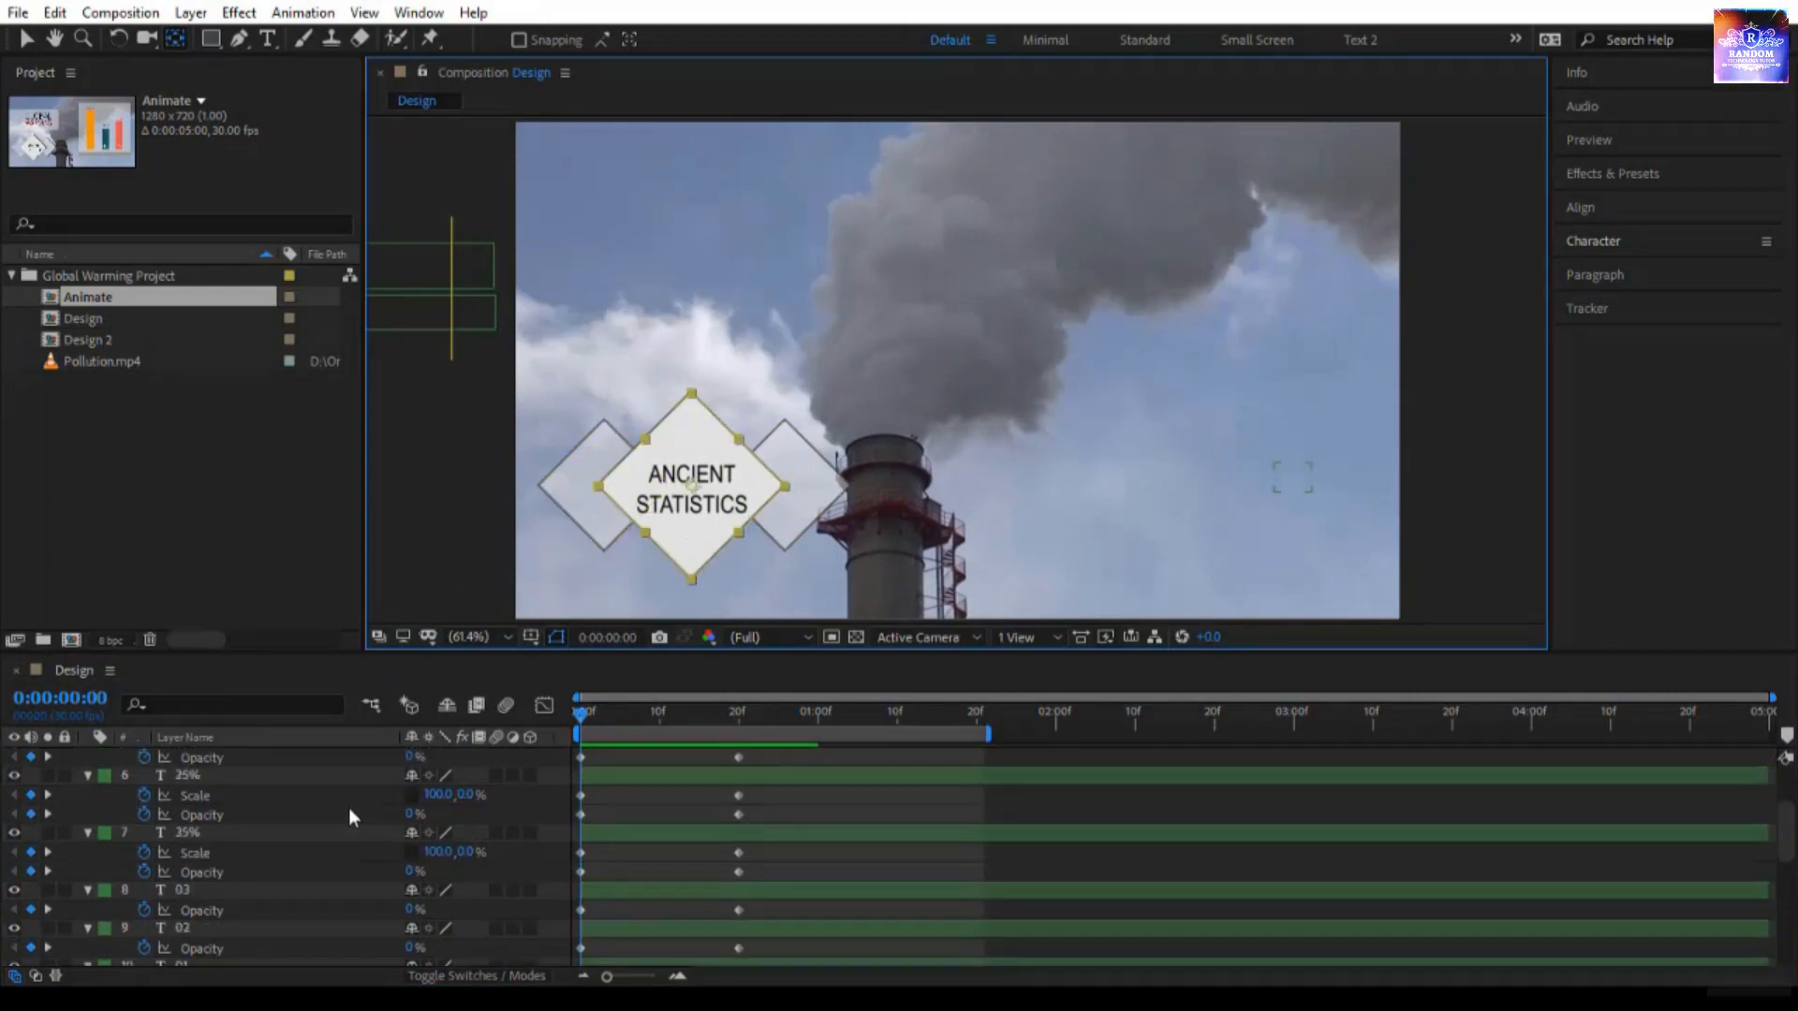
scroll(348, 807, "up", 3)
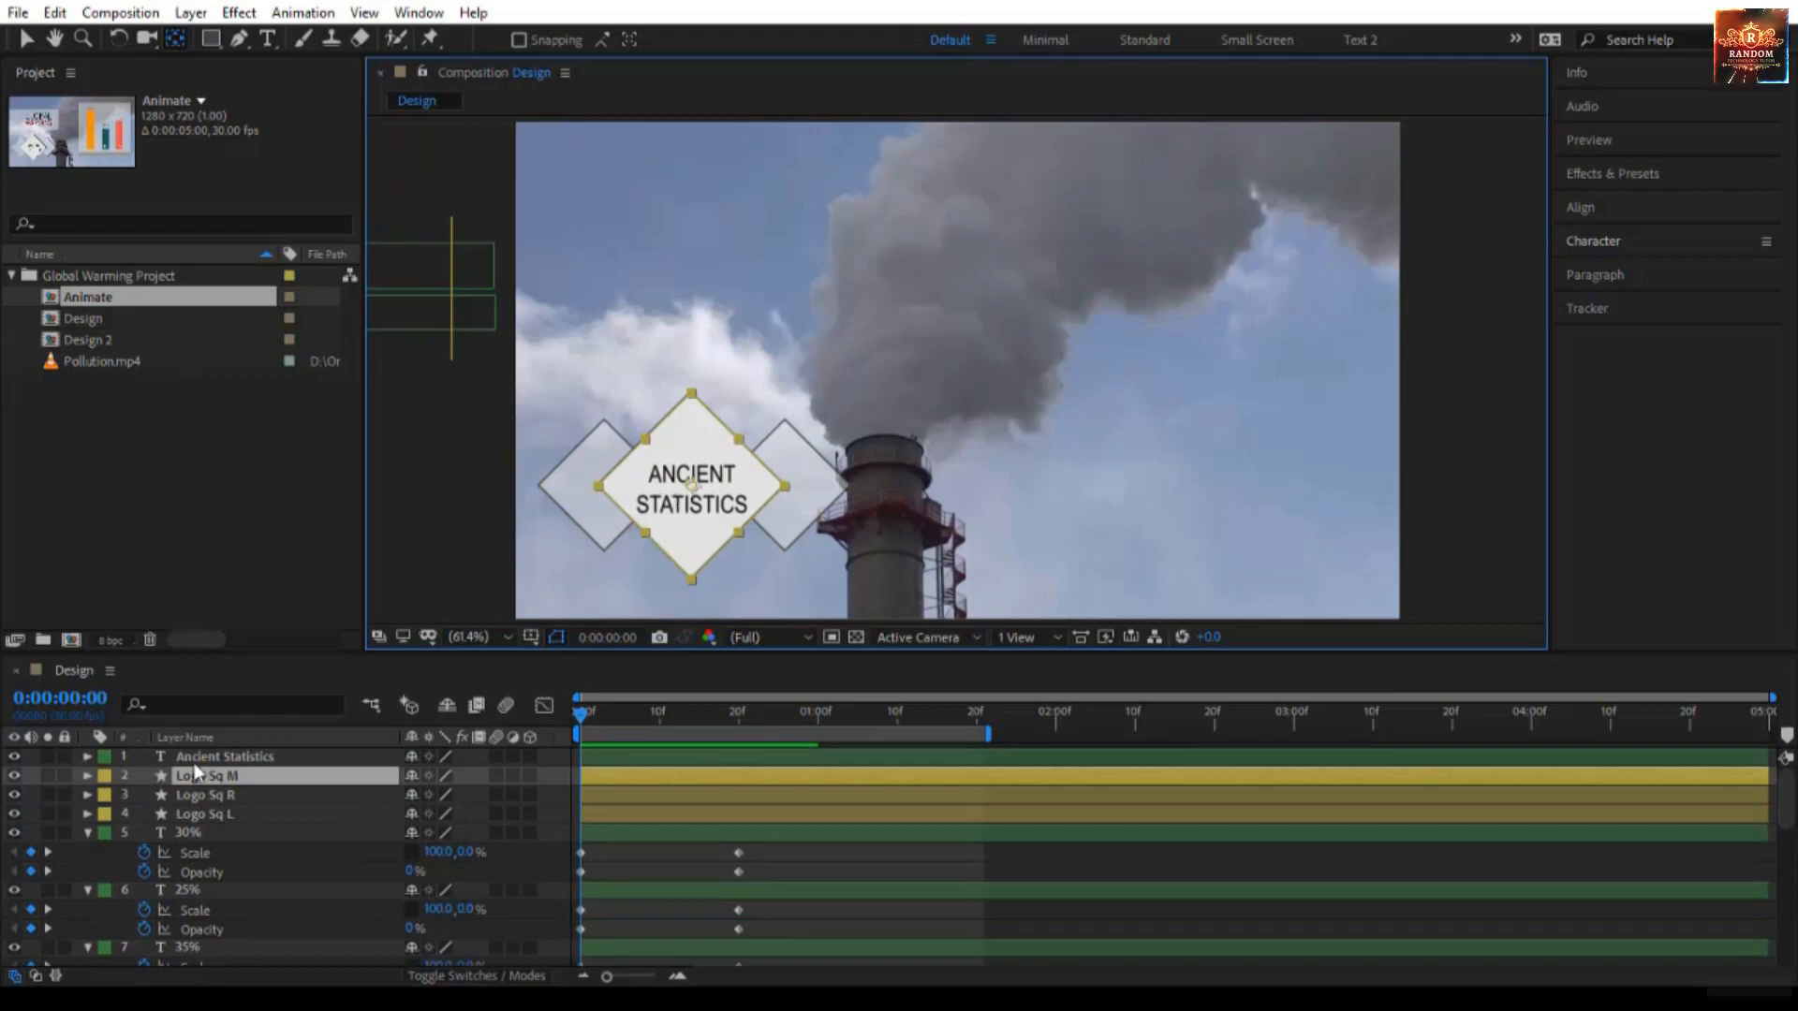
key("r")
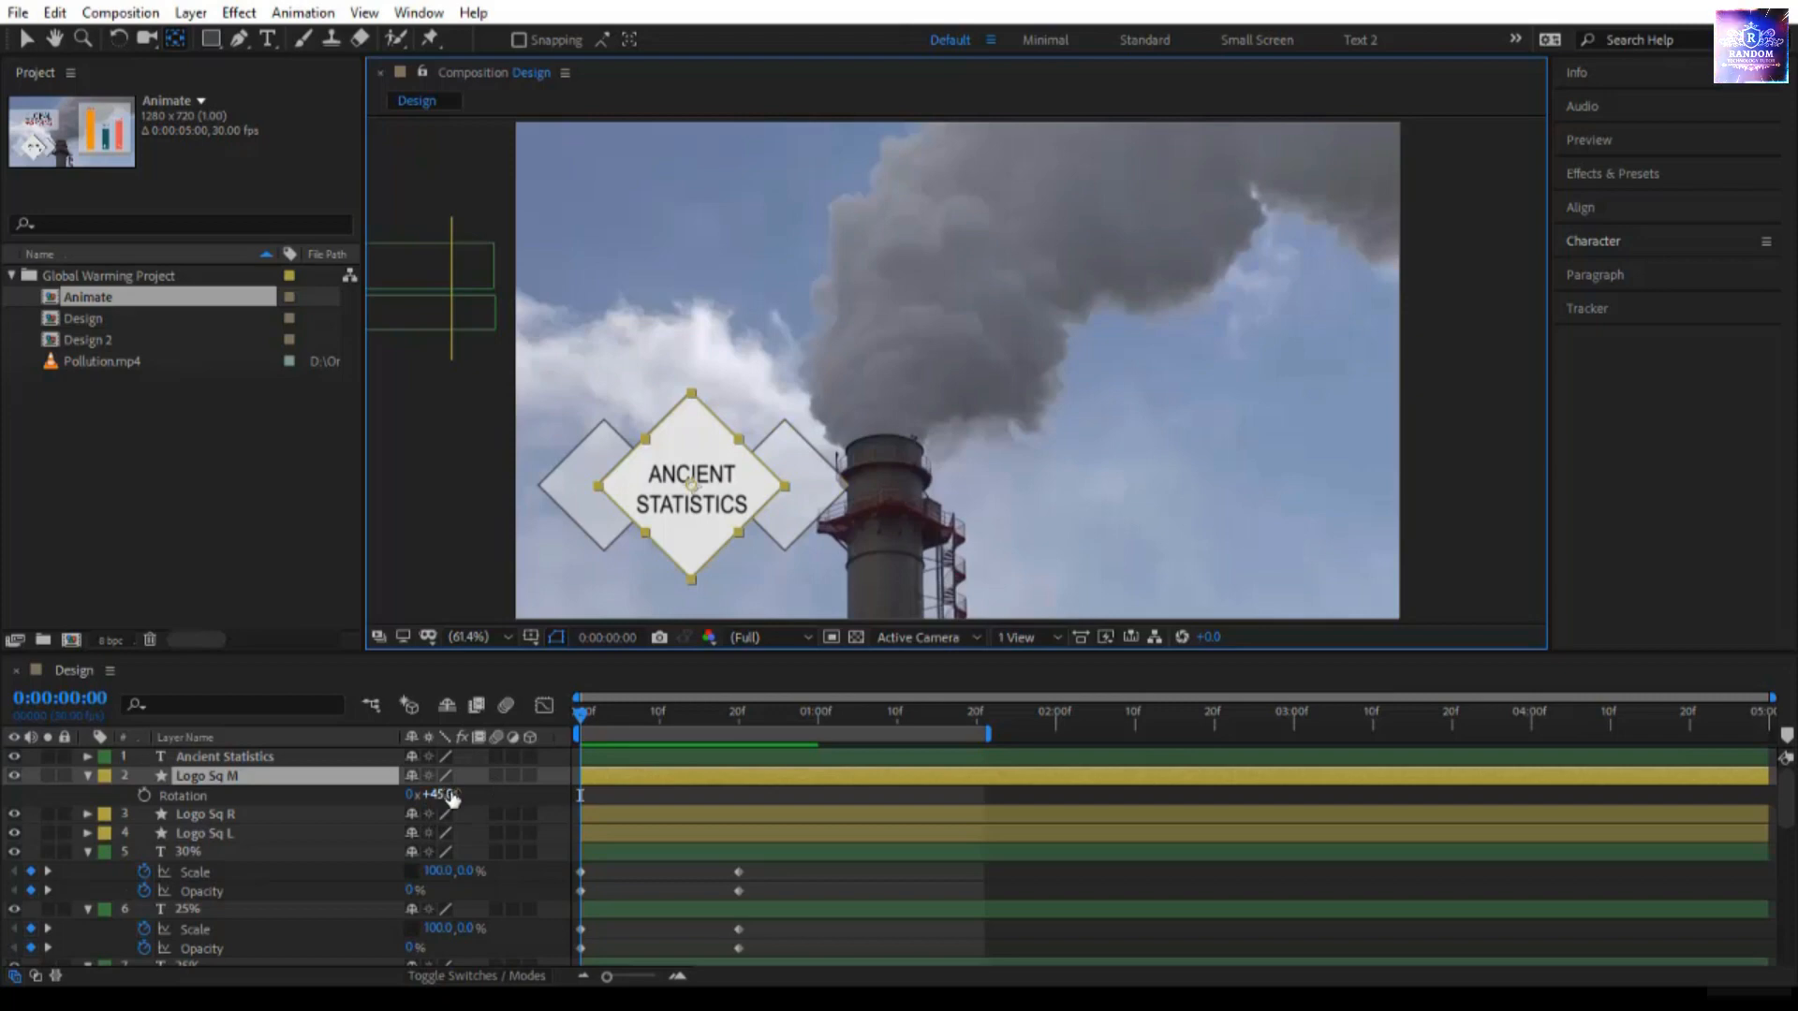
key("k")
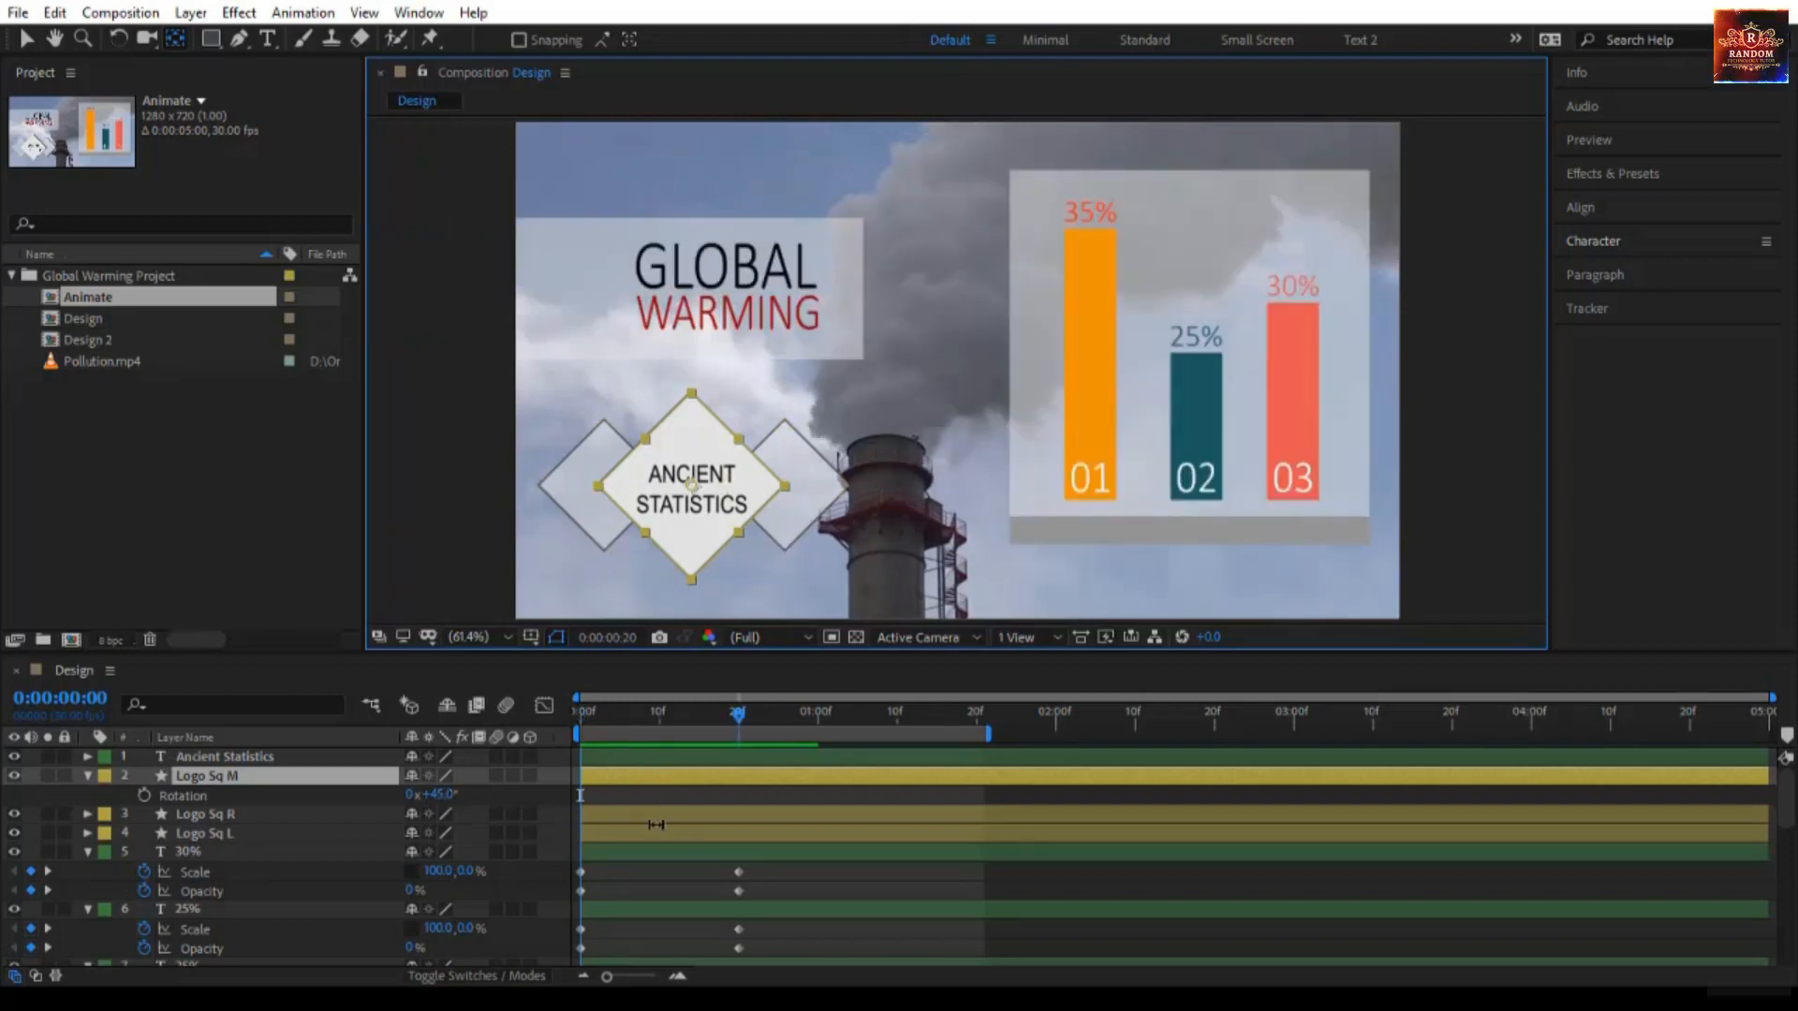
left_click(143, 795)
left_click_drag(734, 717, 474, 721)
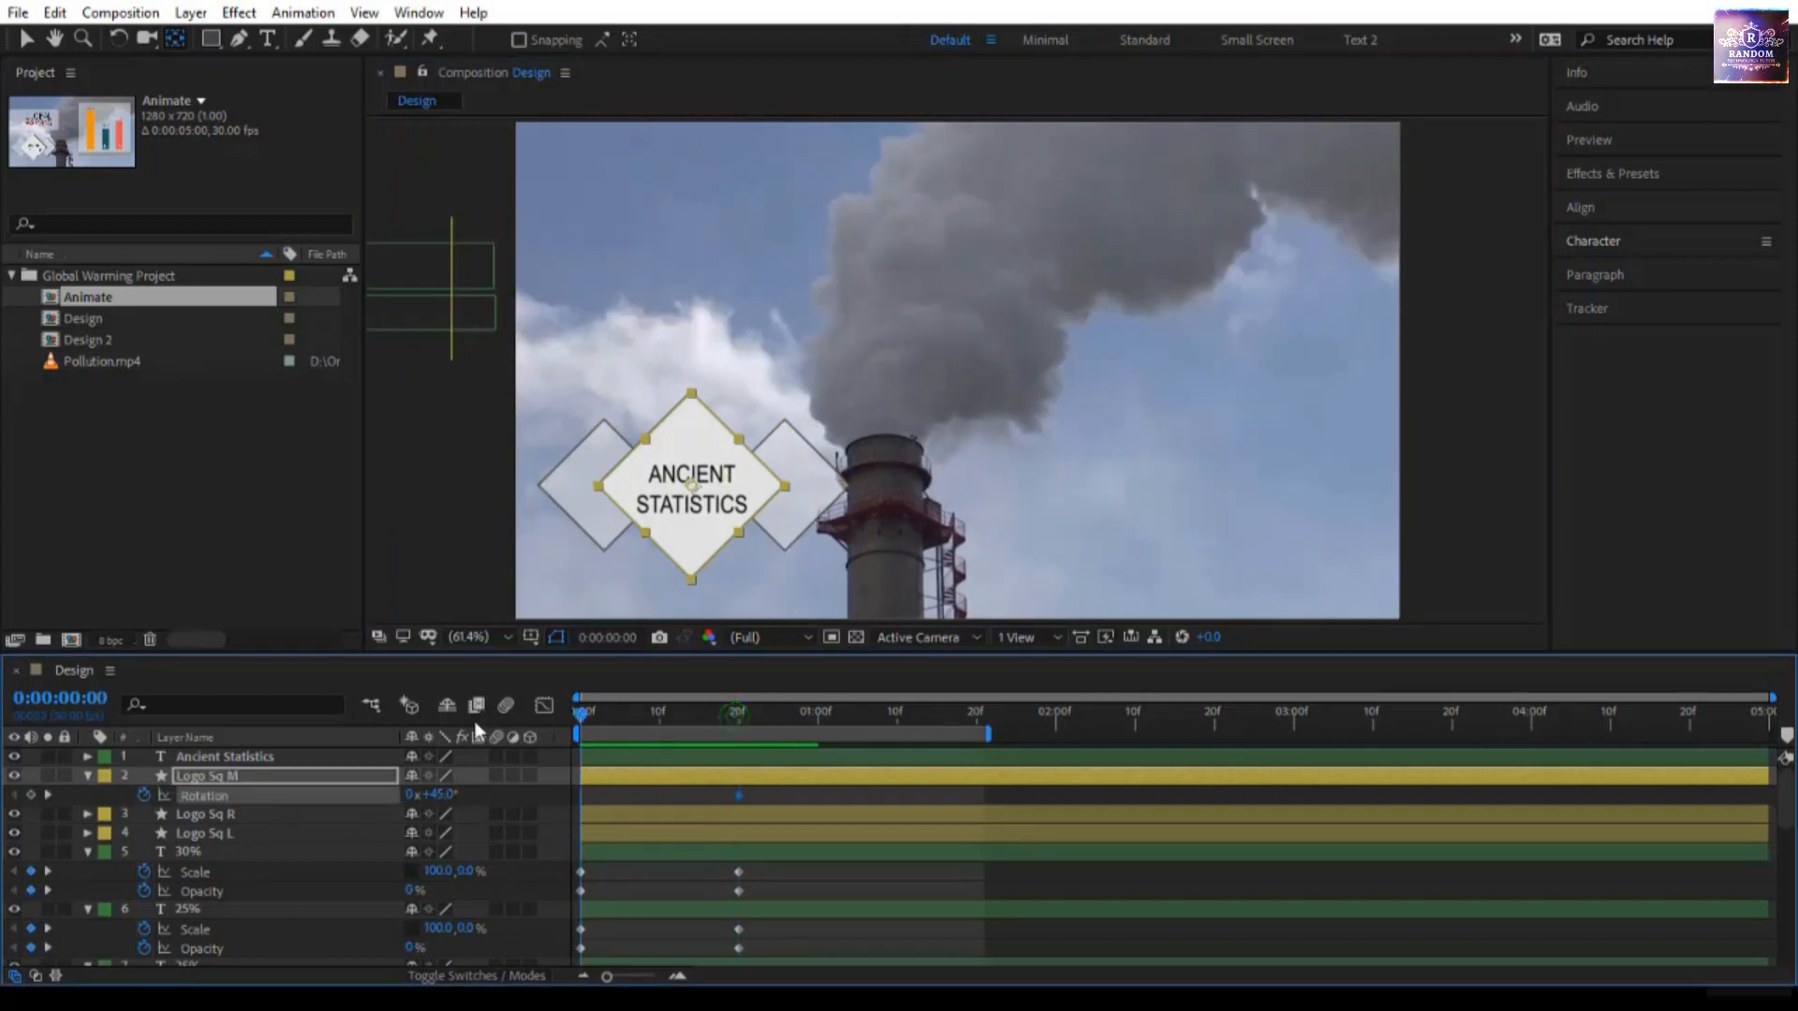
Step: Try a different rotation for Logo Sq M at frame 0 and undo it
left_click_drag(447, 796, 483, 801)
key("ctrl+z")
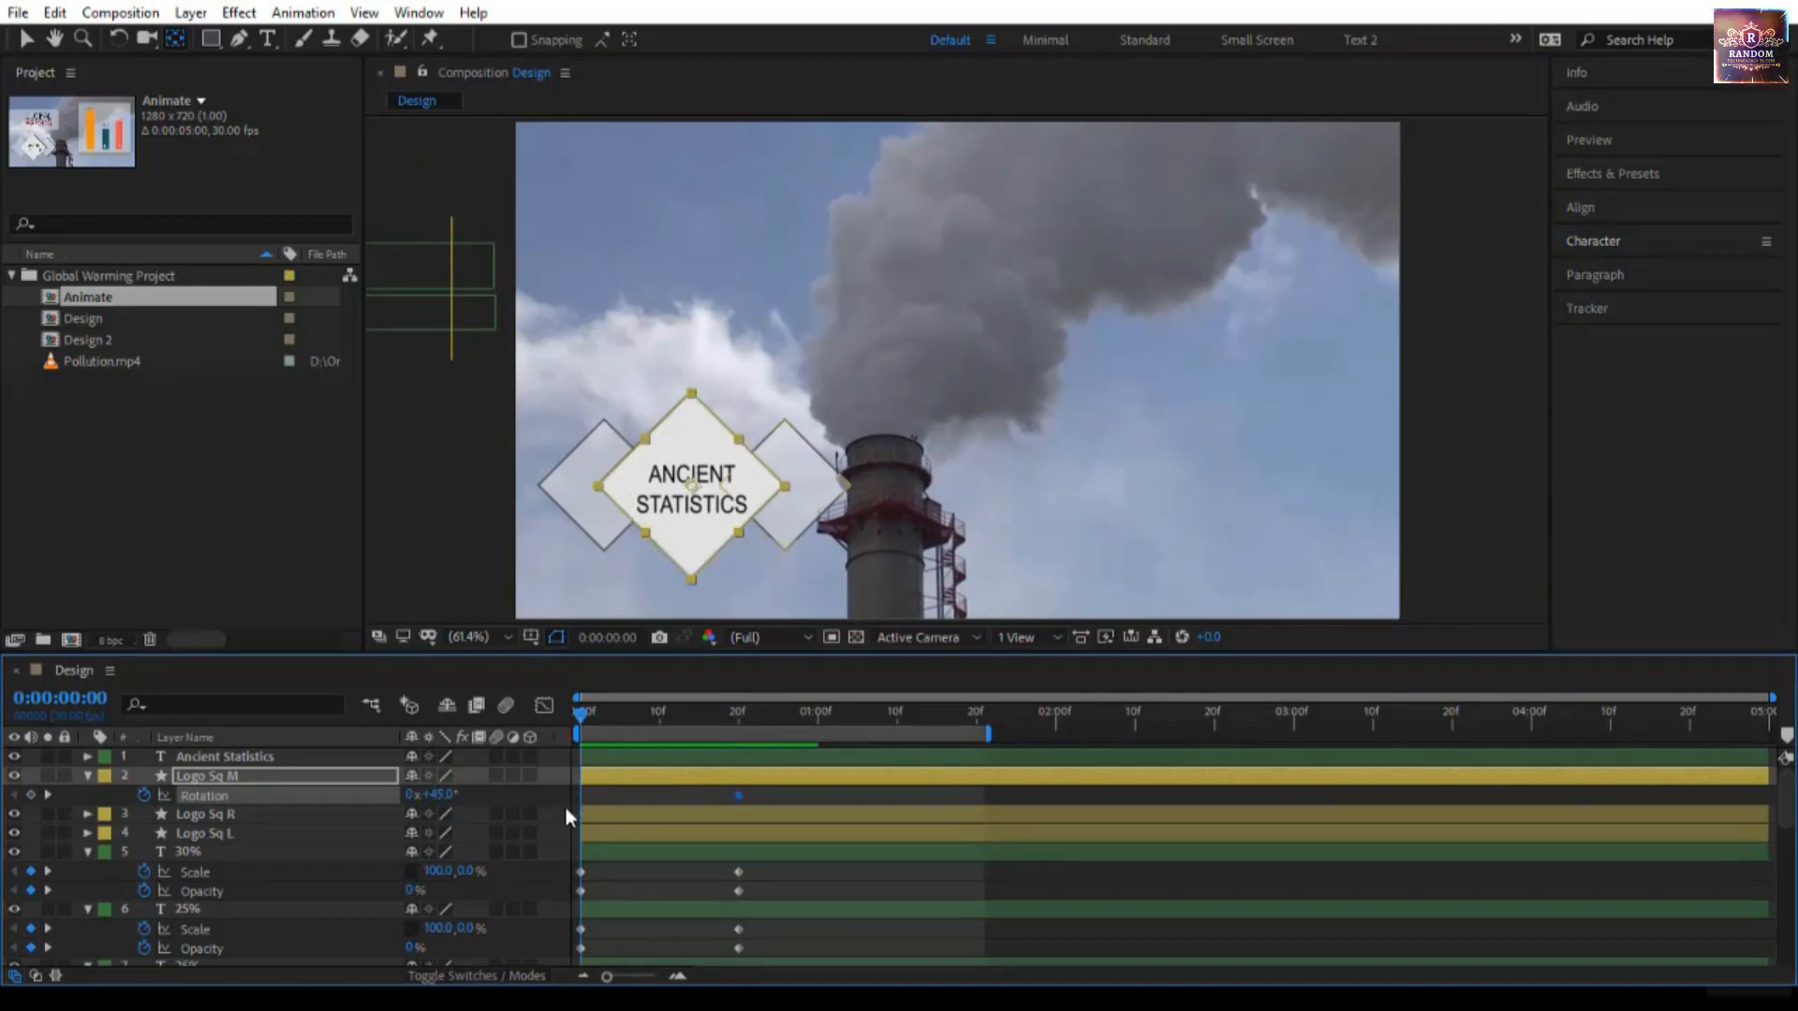
Step: Move the anchor point of the Logo Sq M layer horizontally to the left edge of the composition and deselect the layer
left_click(696, 488)
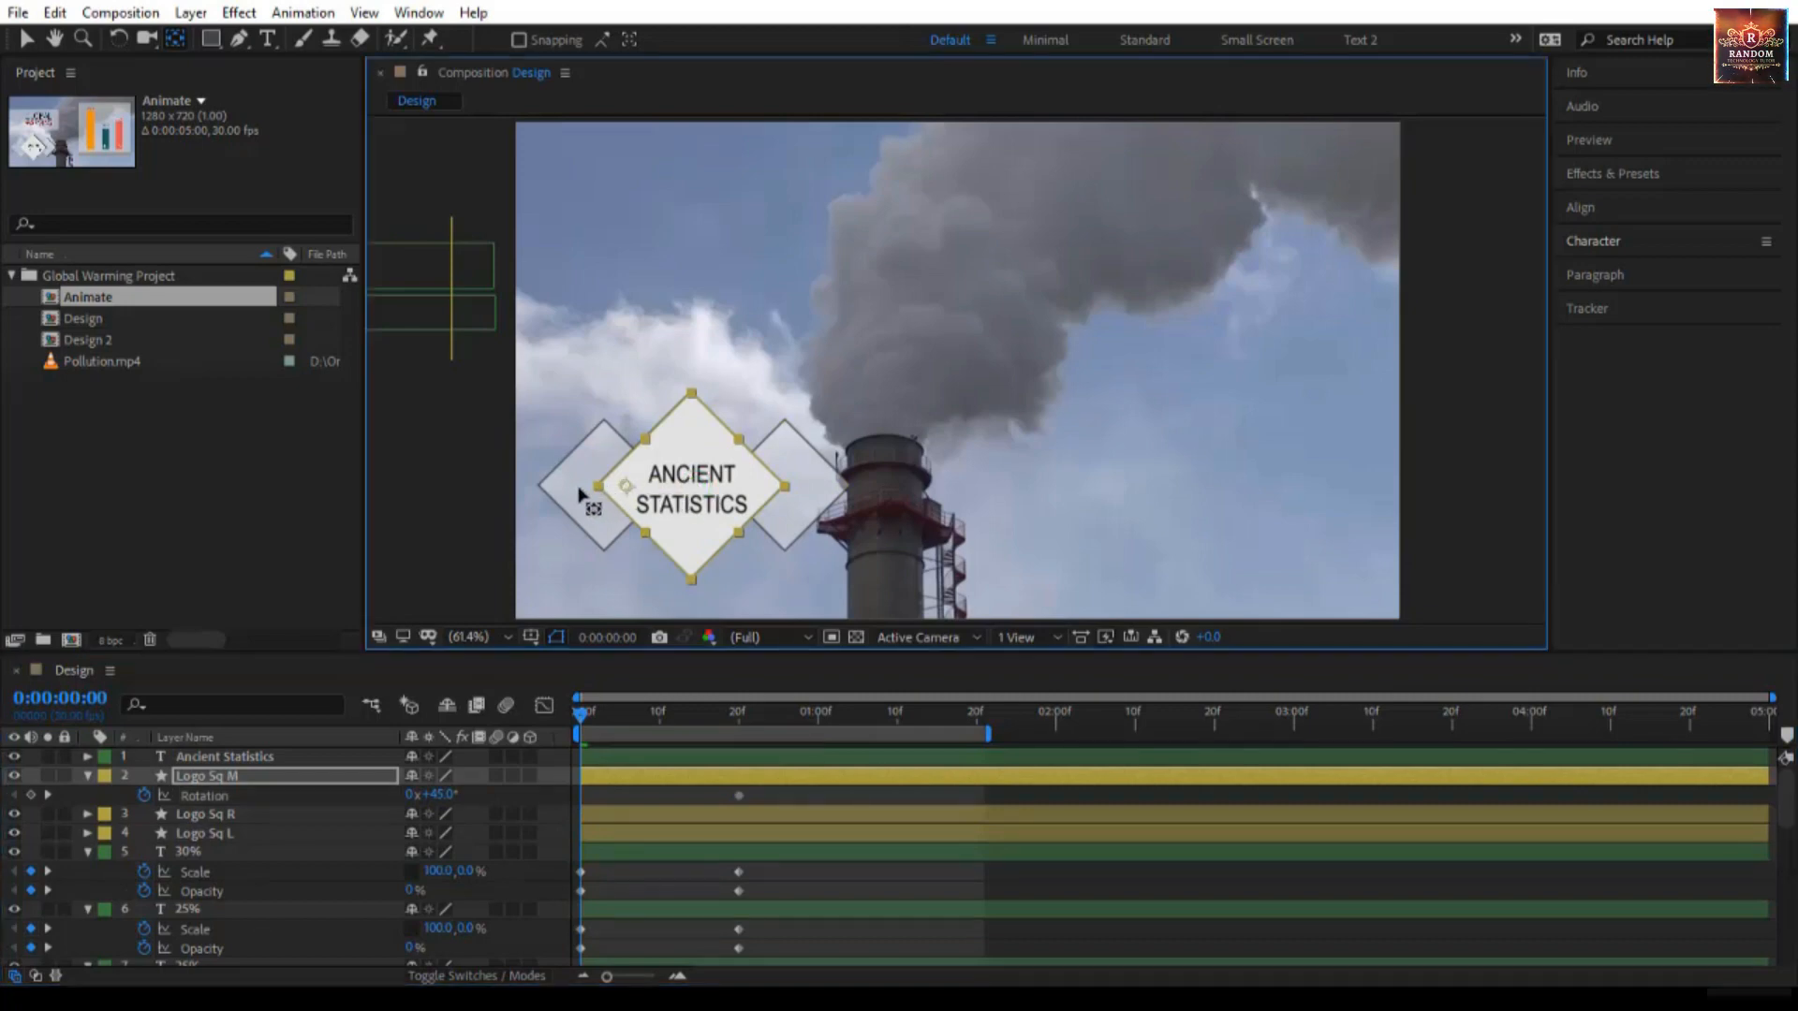
left_click(518, 490)
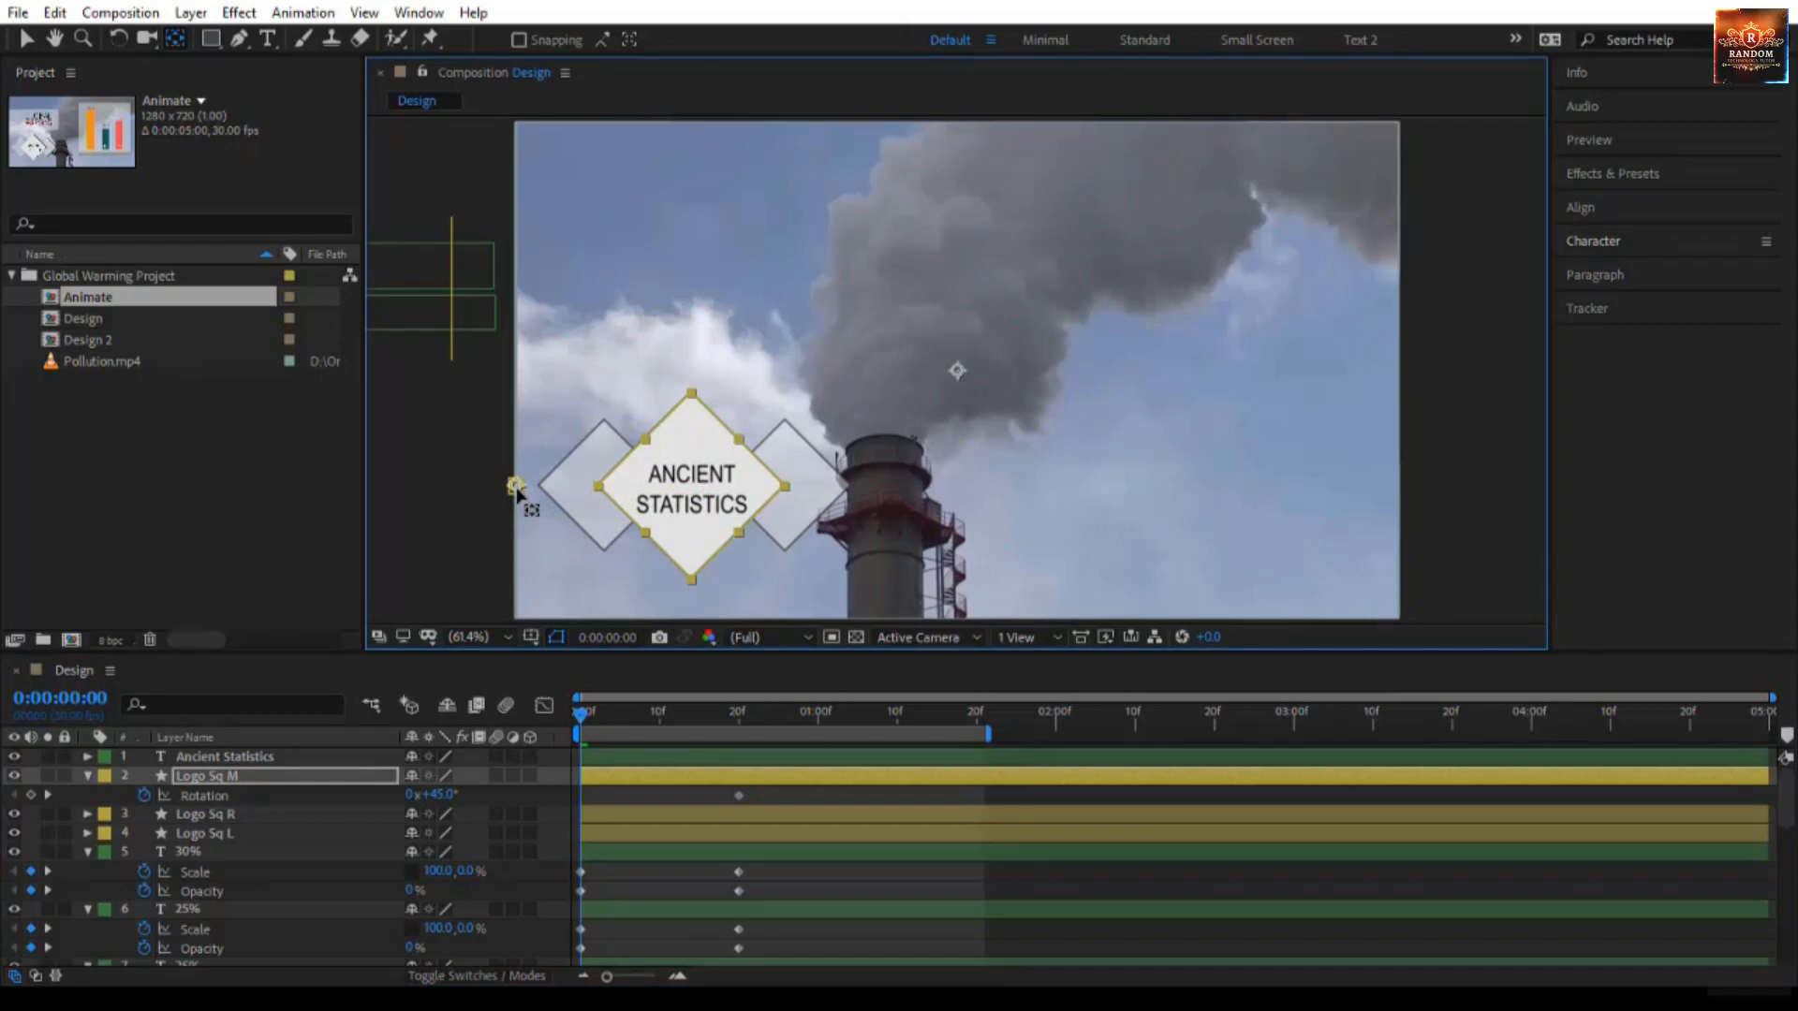
left_click(517, 489)
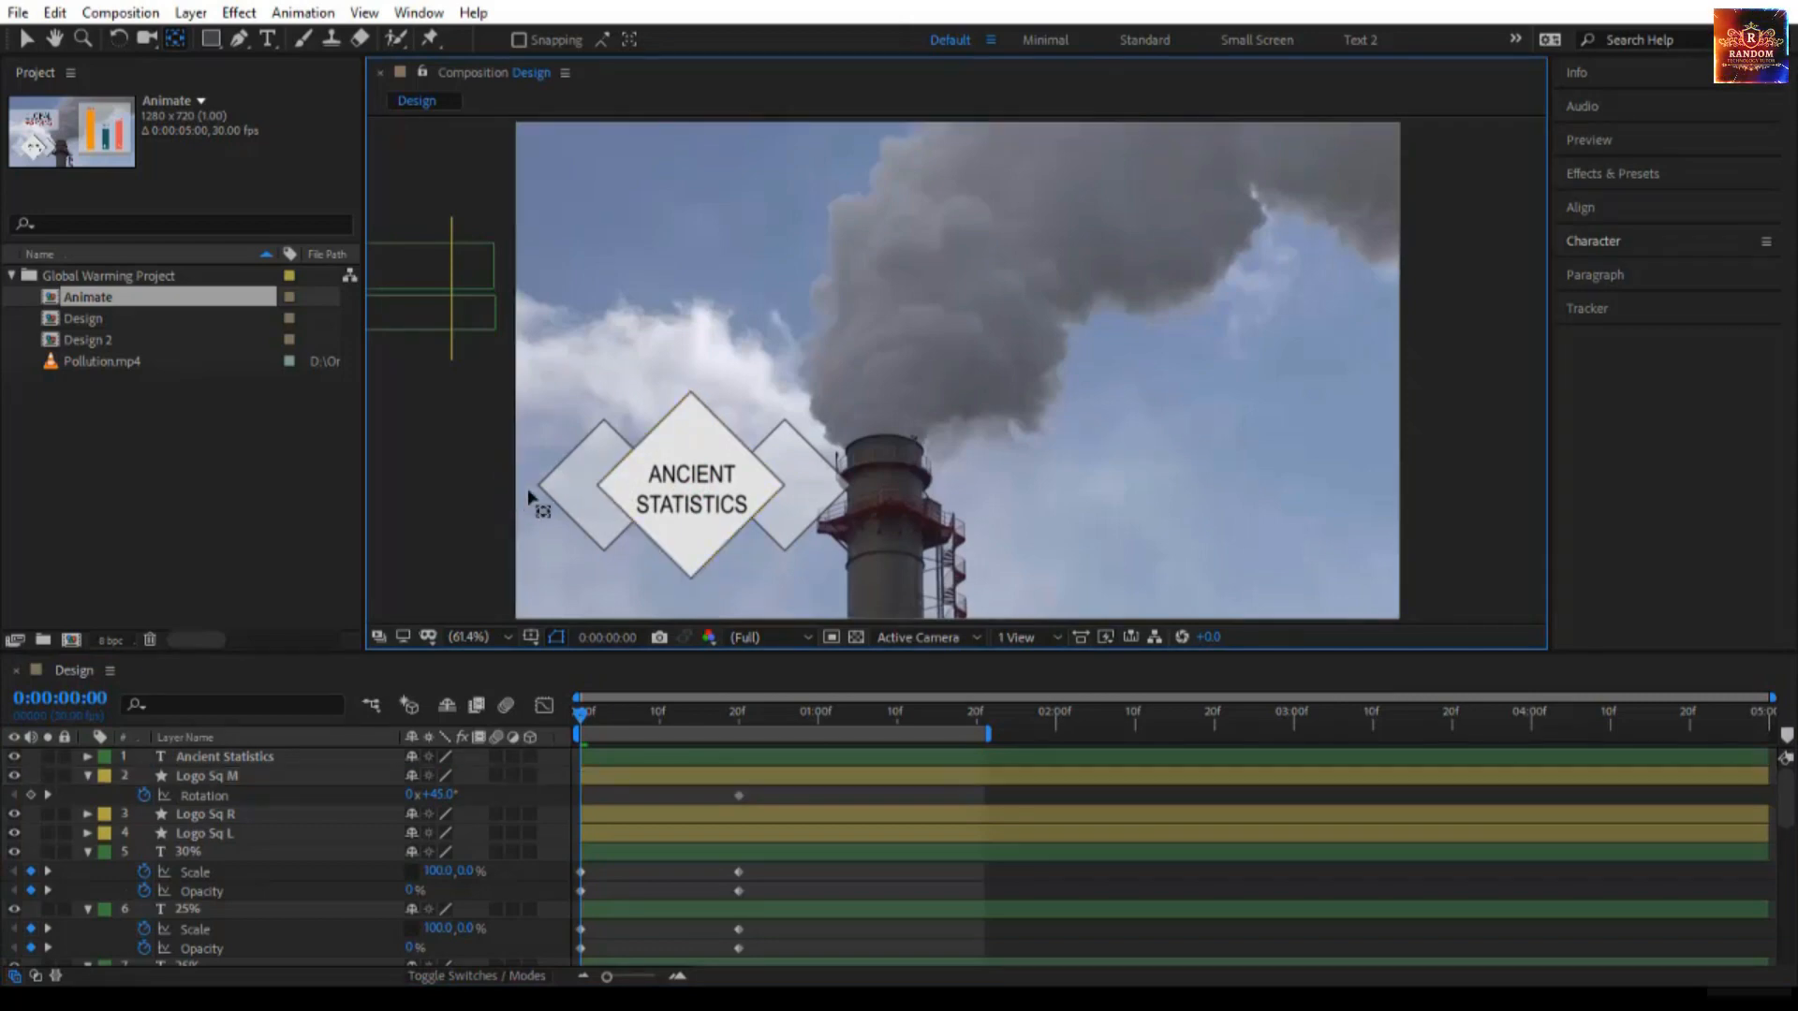
Step: Set the rotation of the middle diamond, Logo Sq M, to -90° at frame 0 and scrub through the movement
left_click(633, 482)
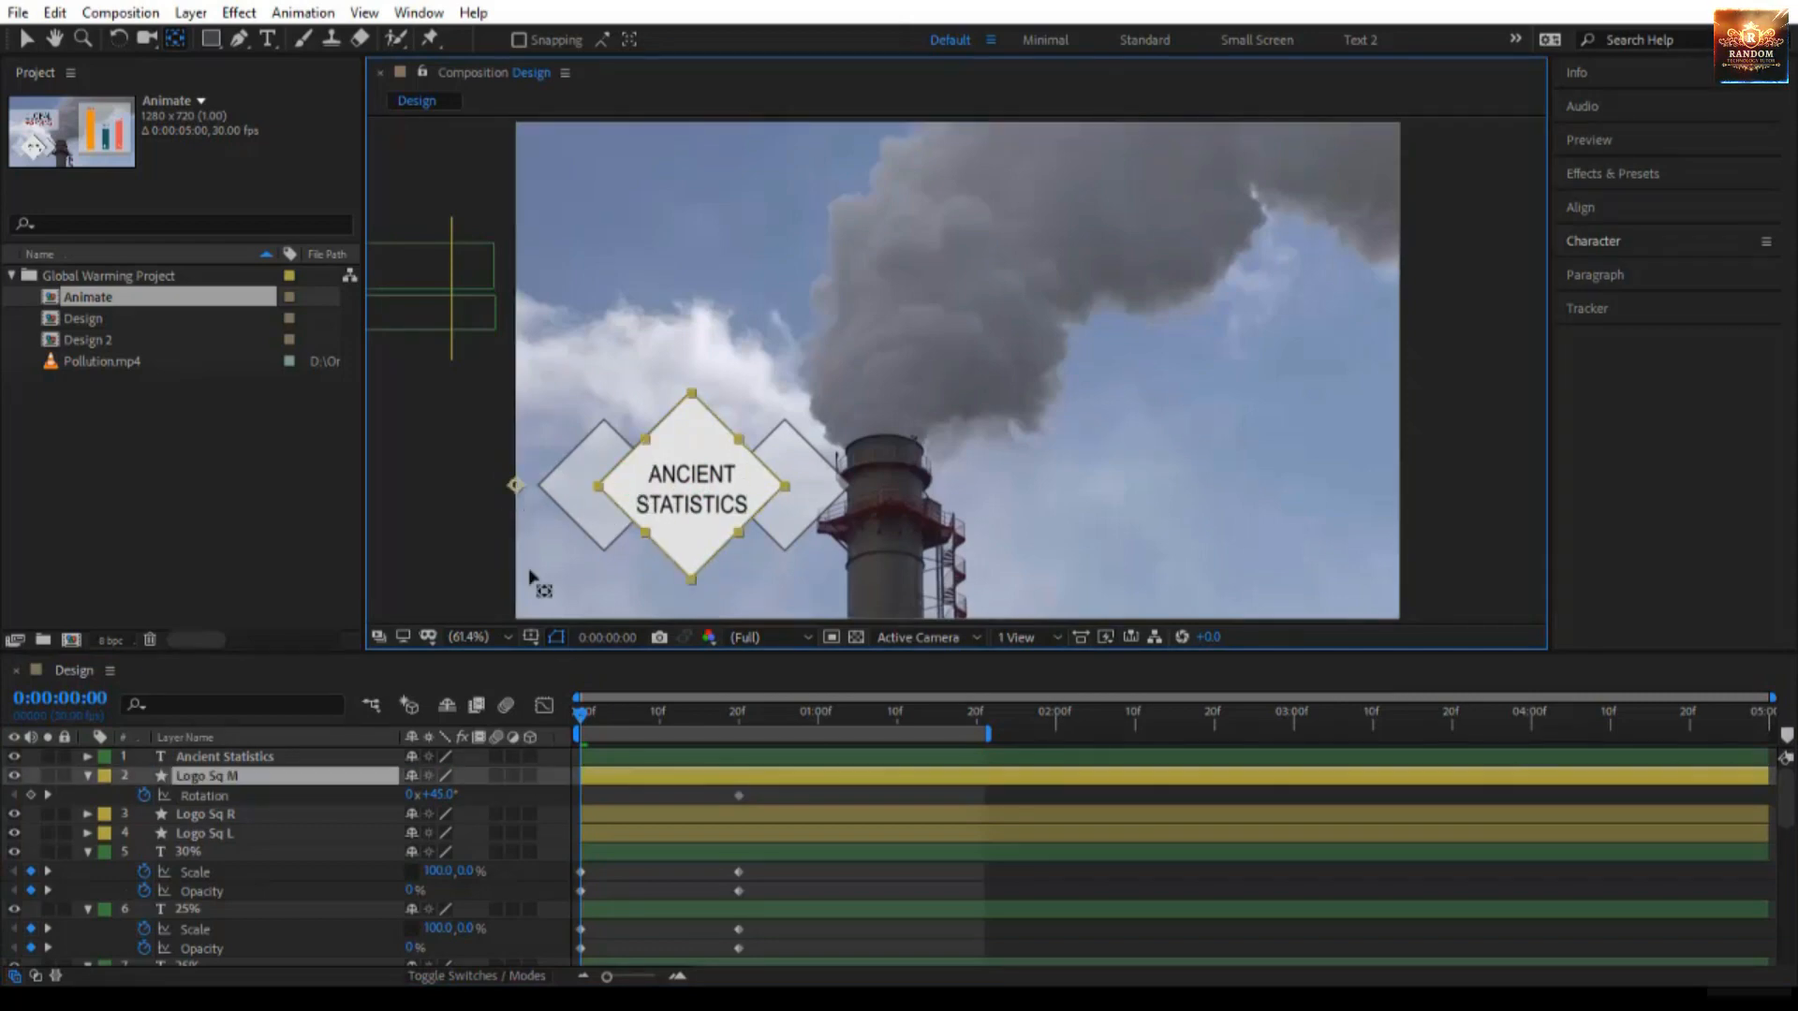
left_click_drag(440, 795, 318, 806)
left_click(436, 795)
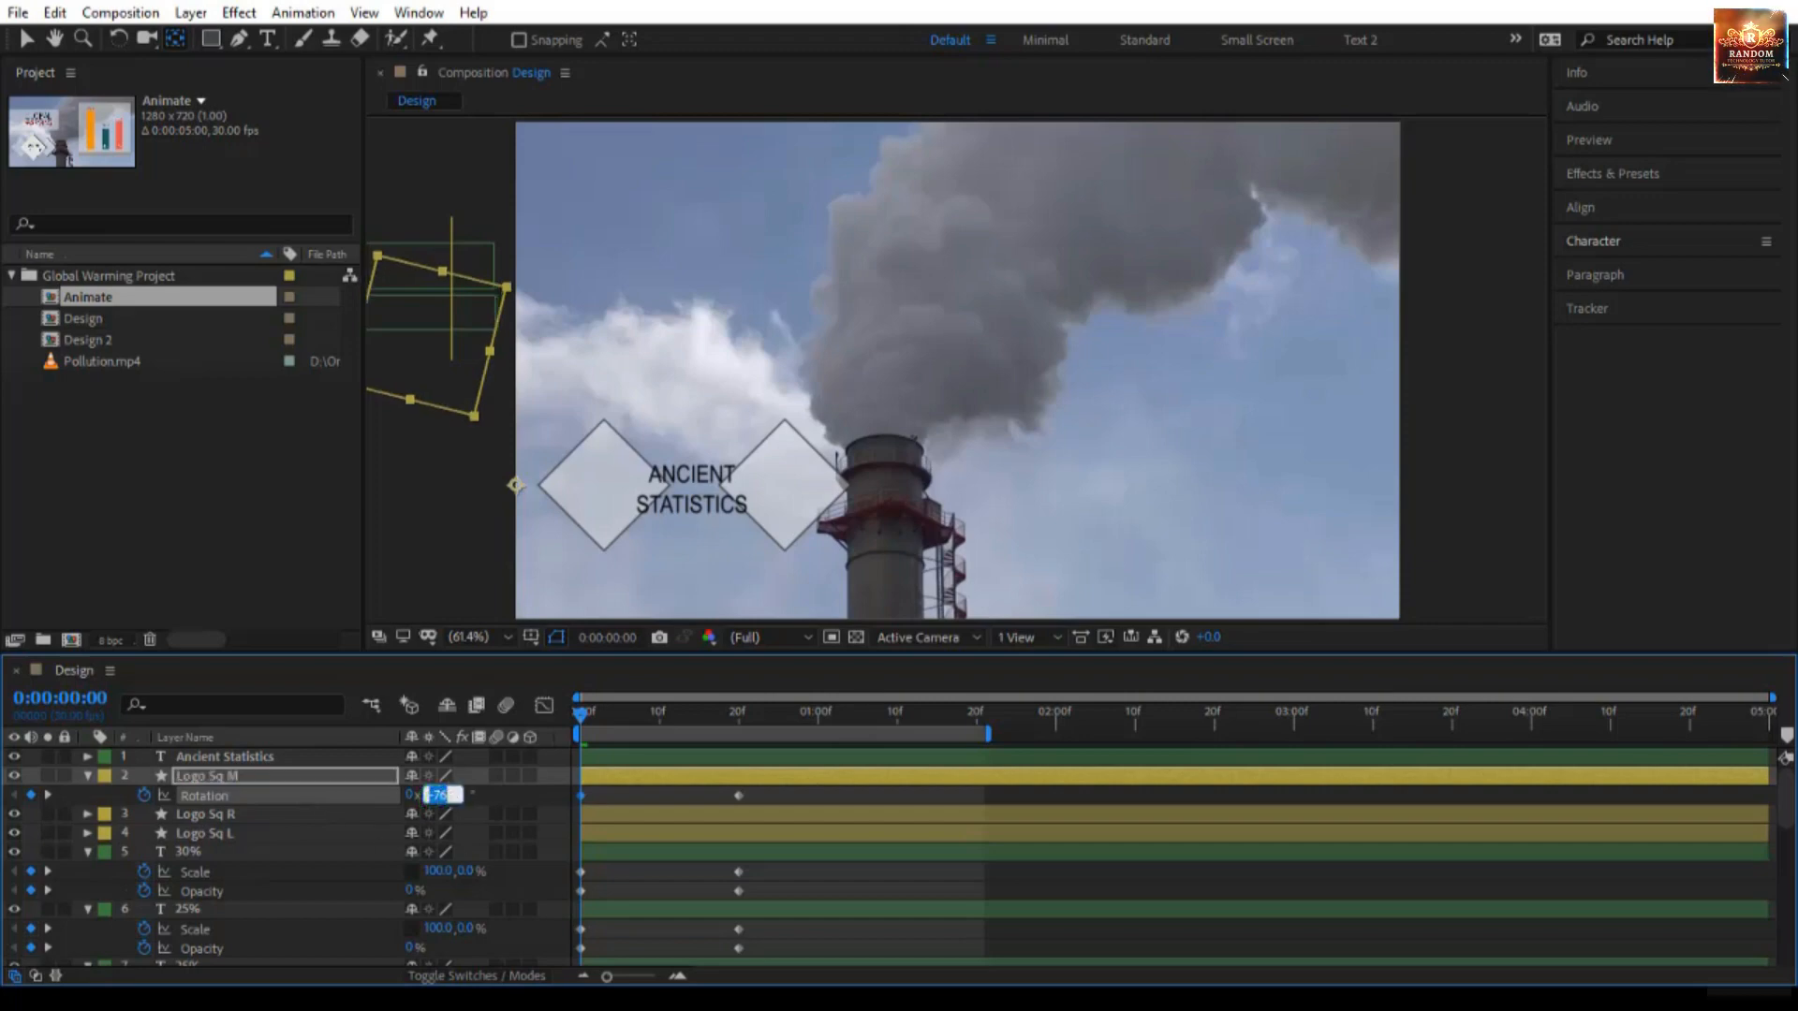
type("-90")
key("Return")
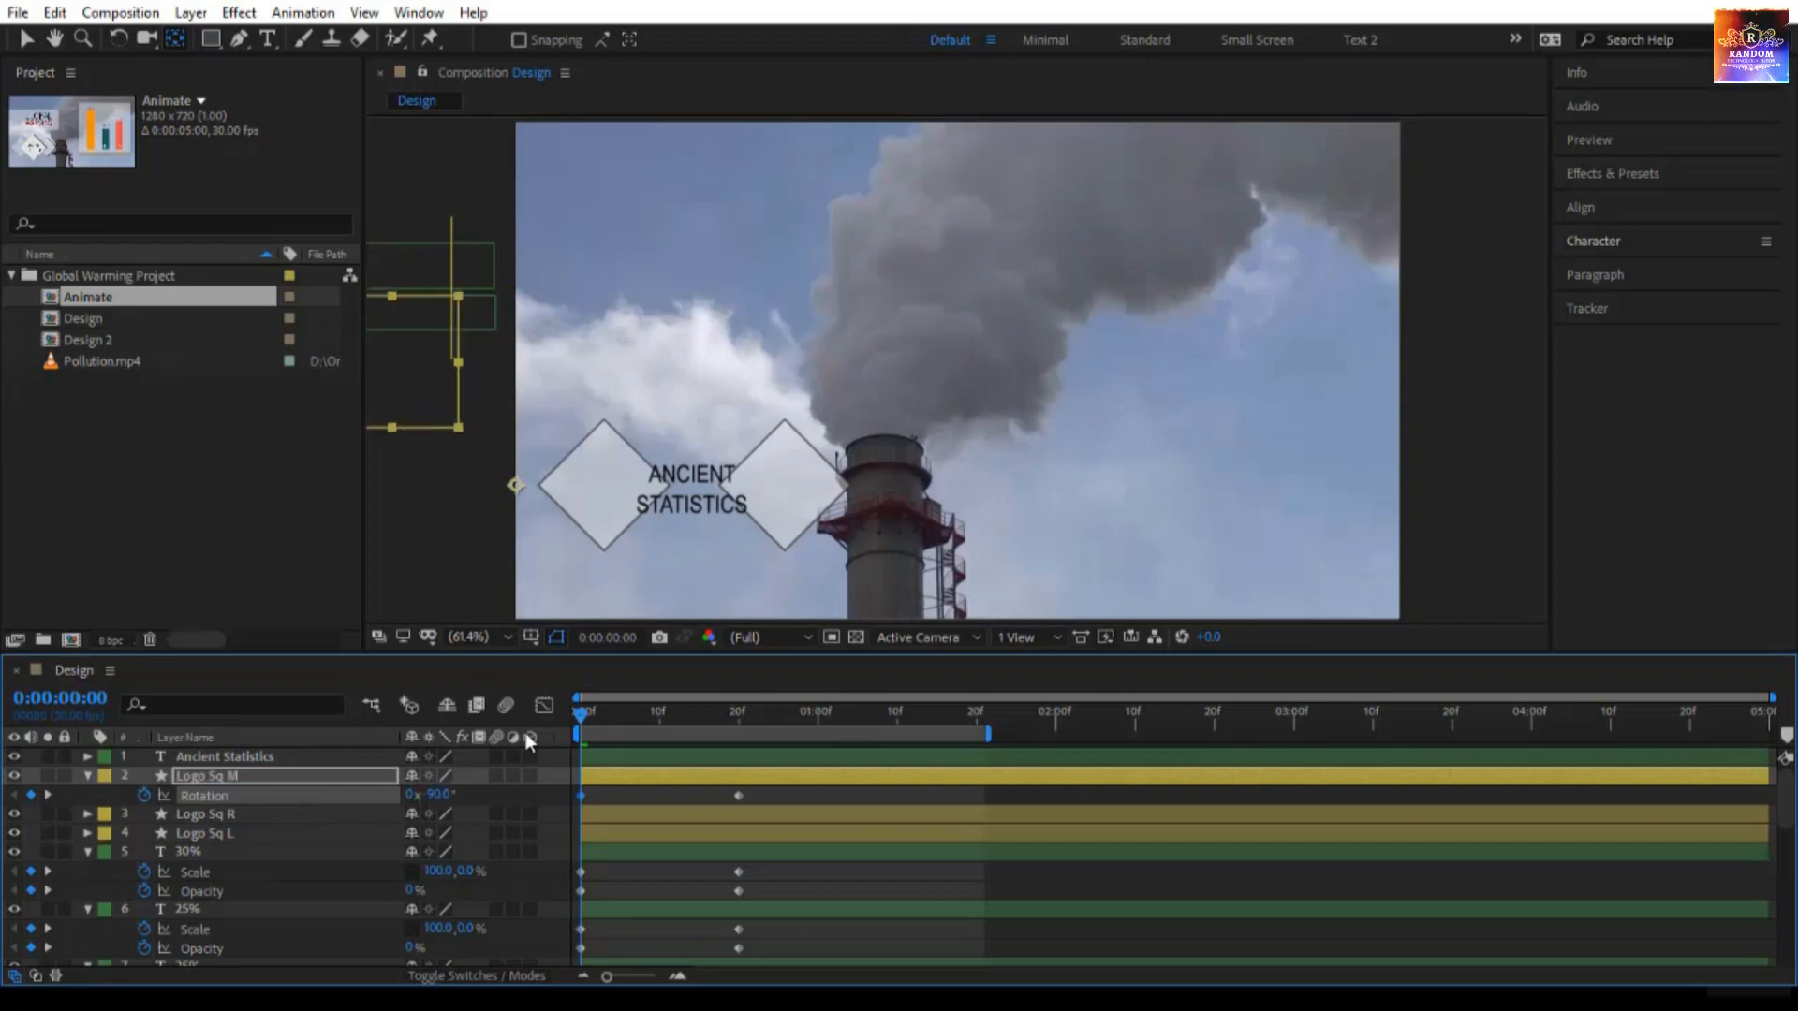
left_click_drag(588, 711, 662, 740)
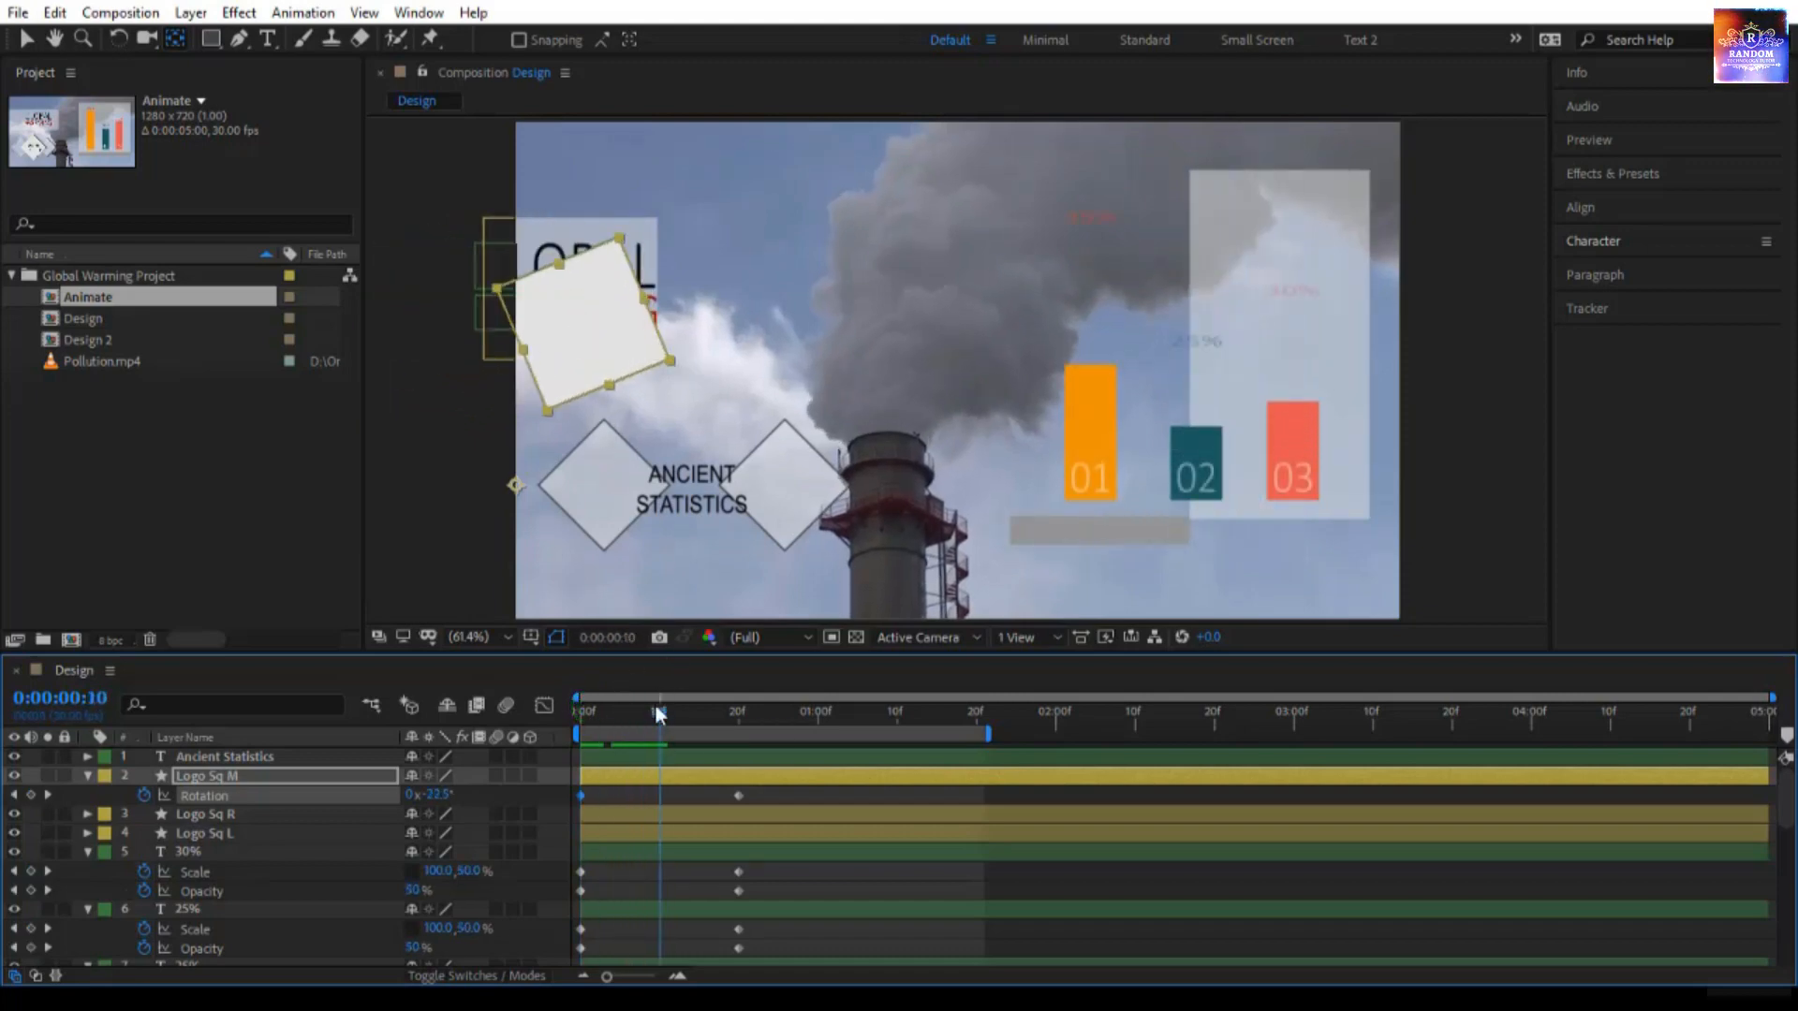
Step: Add a Scale keyframe of 0% to Logo Sq M at frame 0
key("Home")
left_click(283, 776)
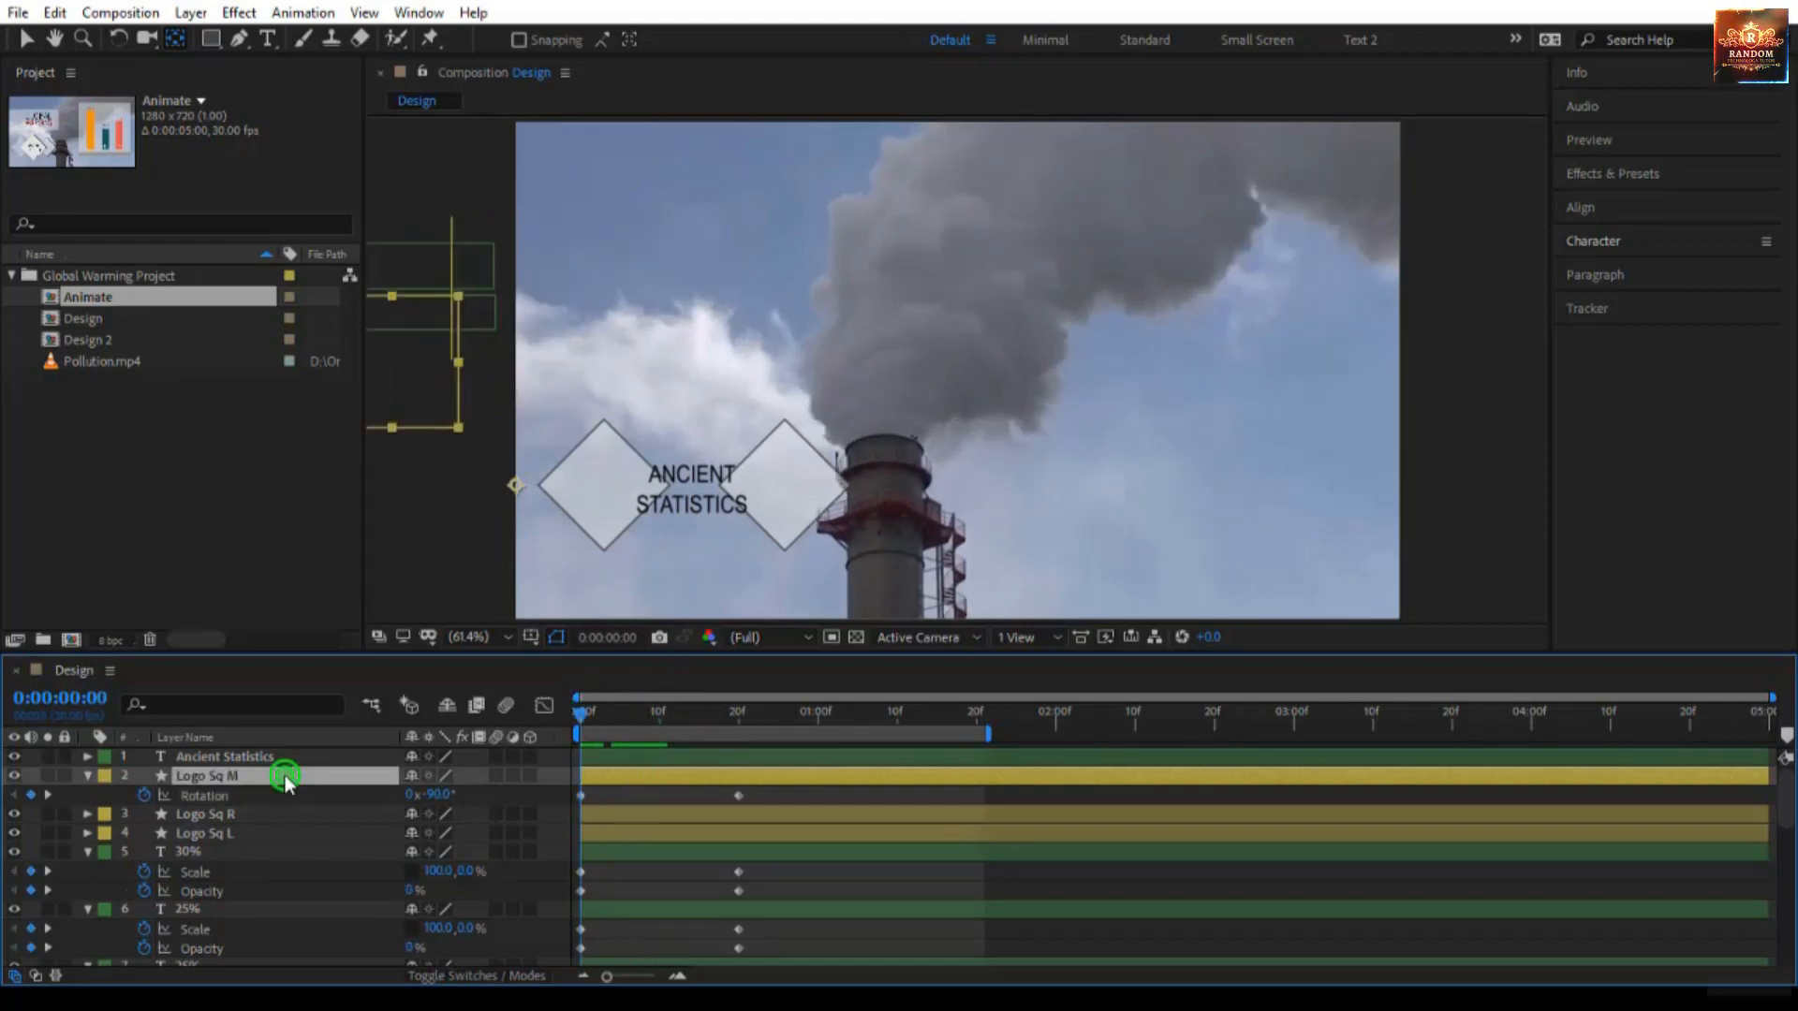
key("shift+s")
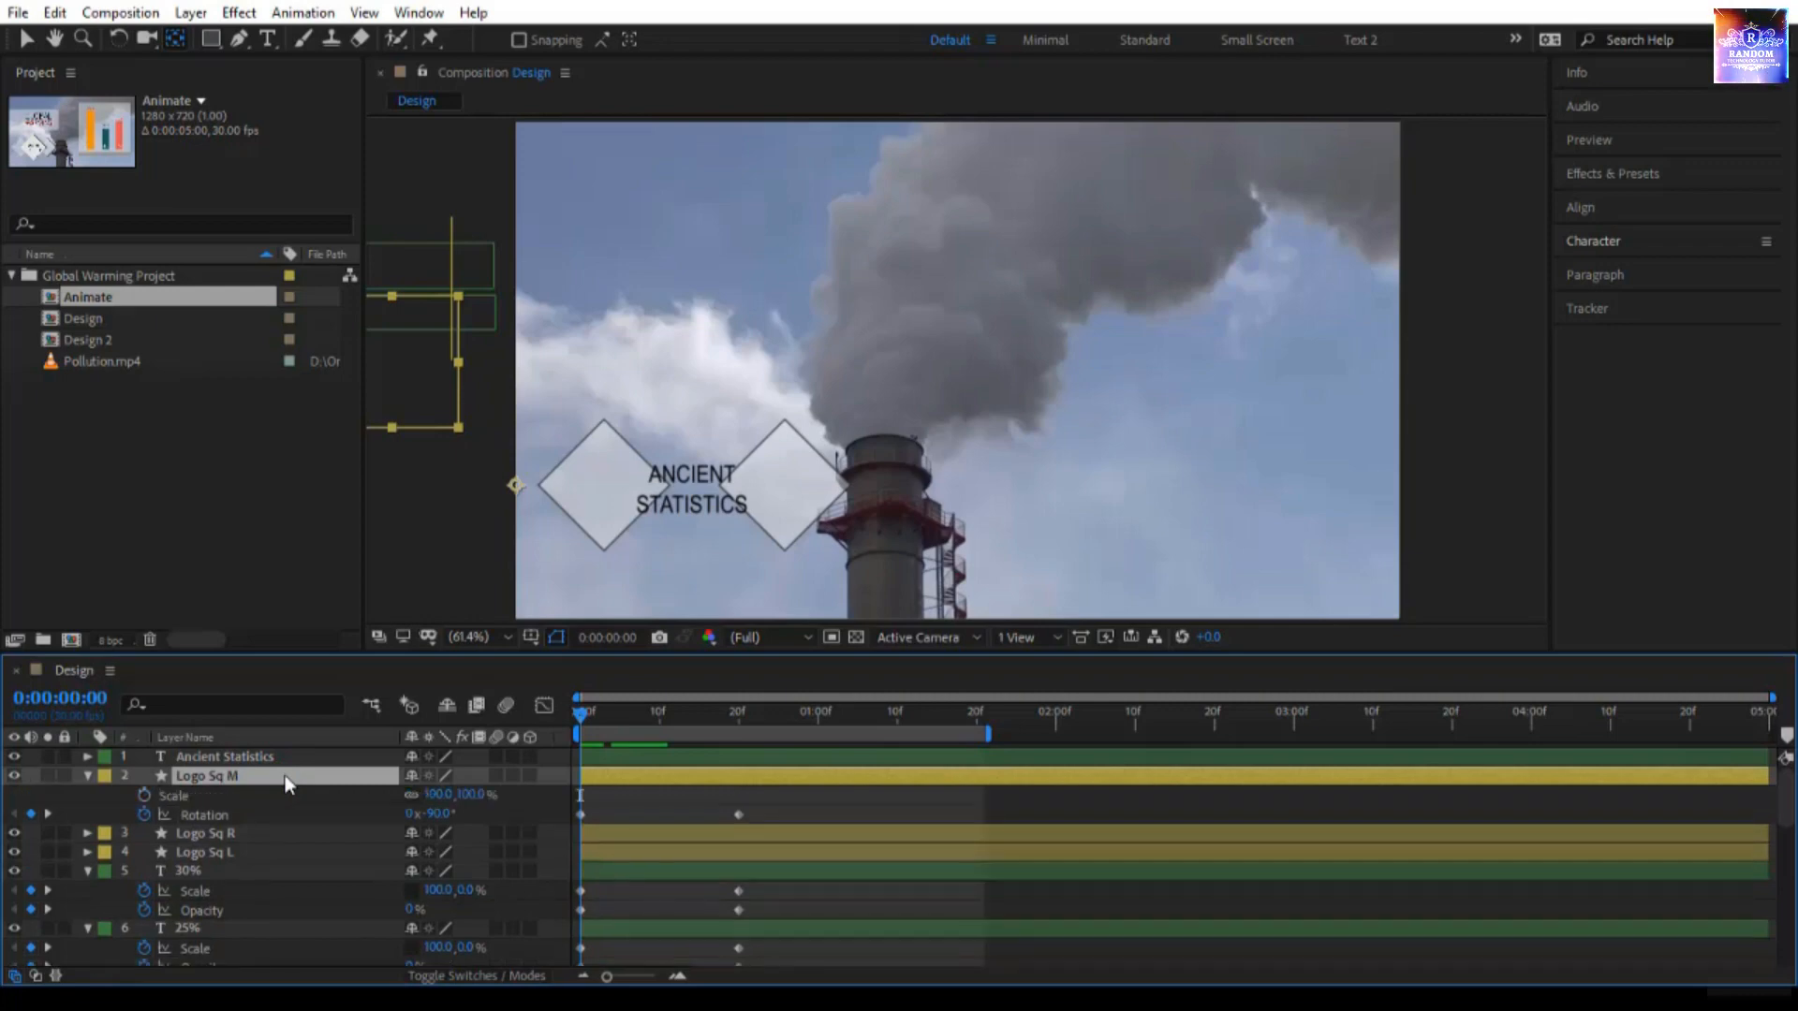
left_click(144, 795)
left_click(437, 794)
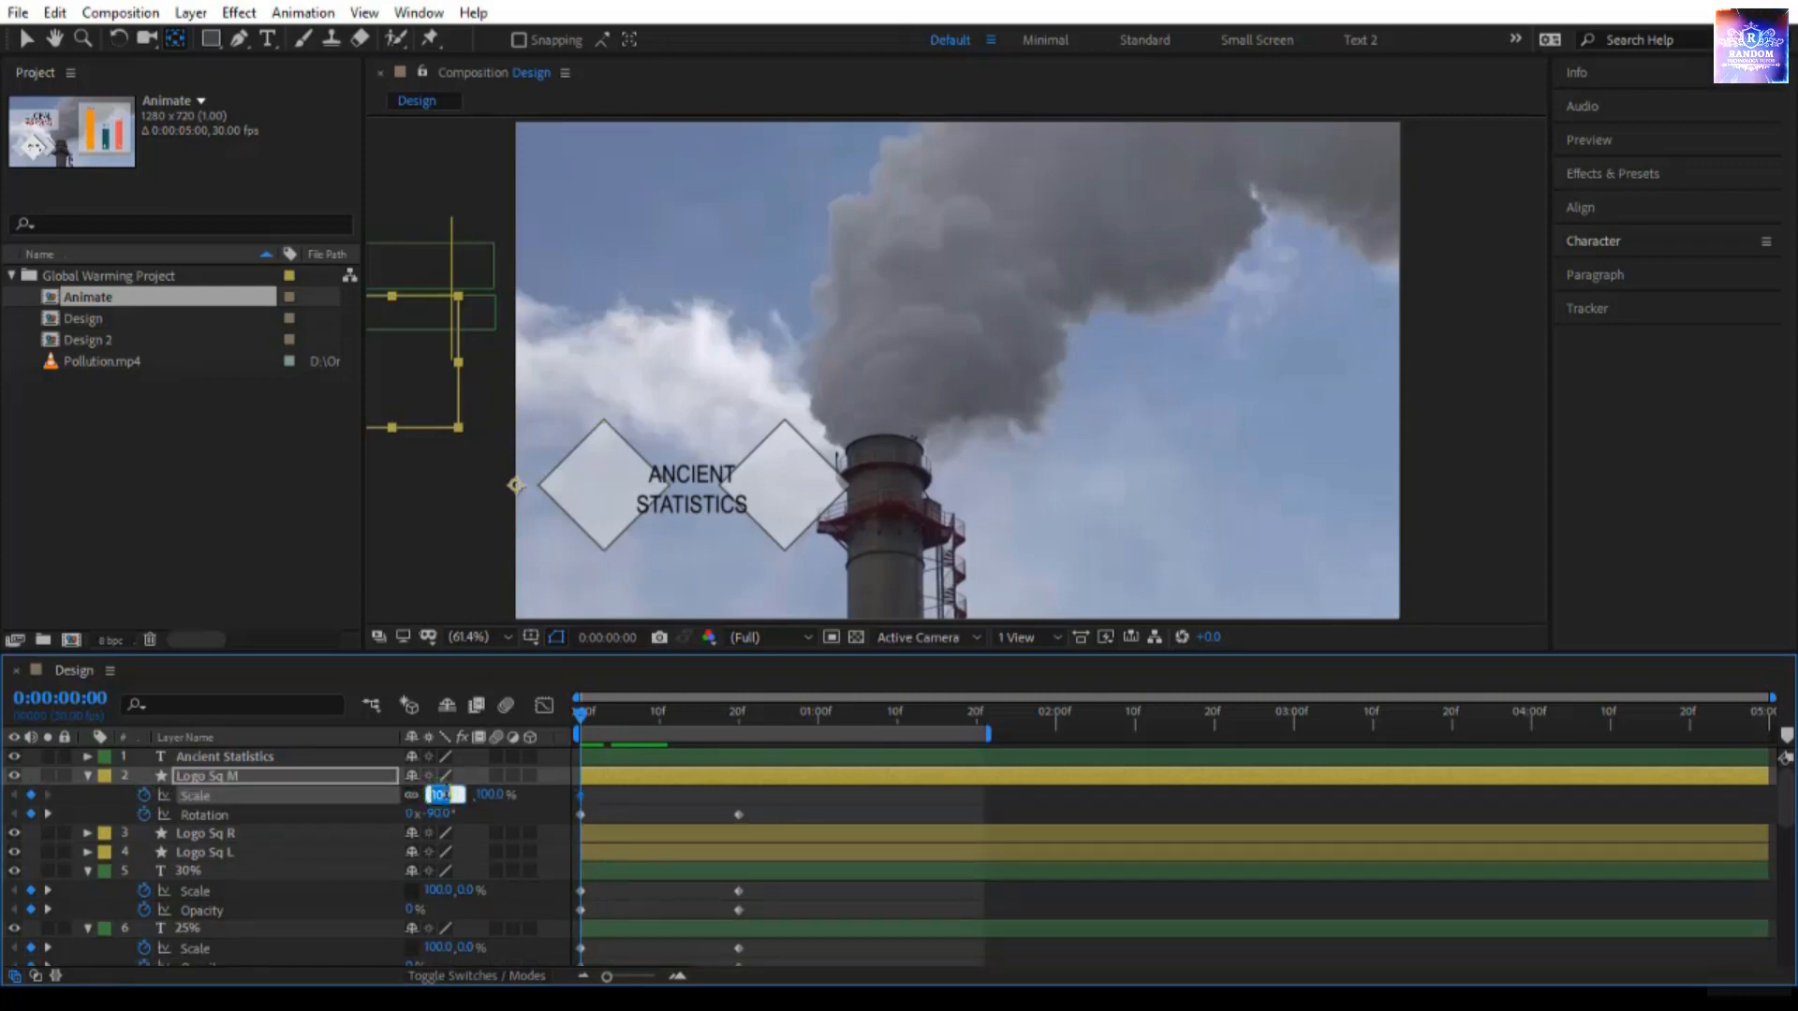
type("0")
key("Return")
Step: Set the scale of Logo Sq M to 100% at 0:00:00:20 and scrub through the animation
key("k")
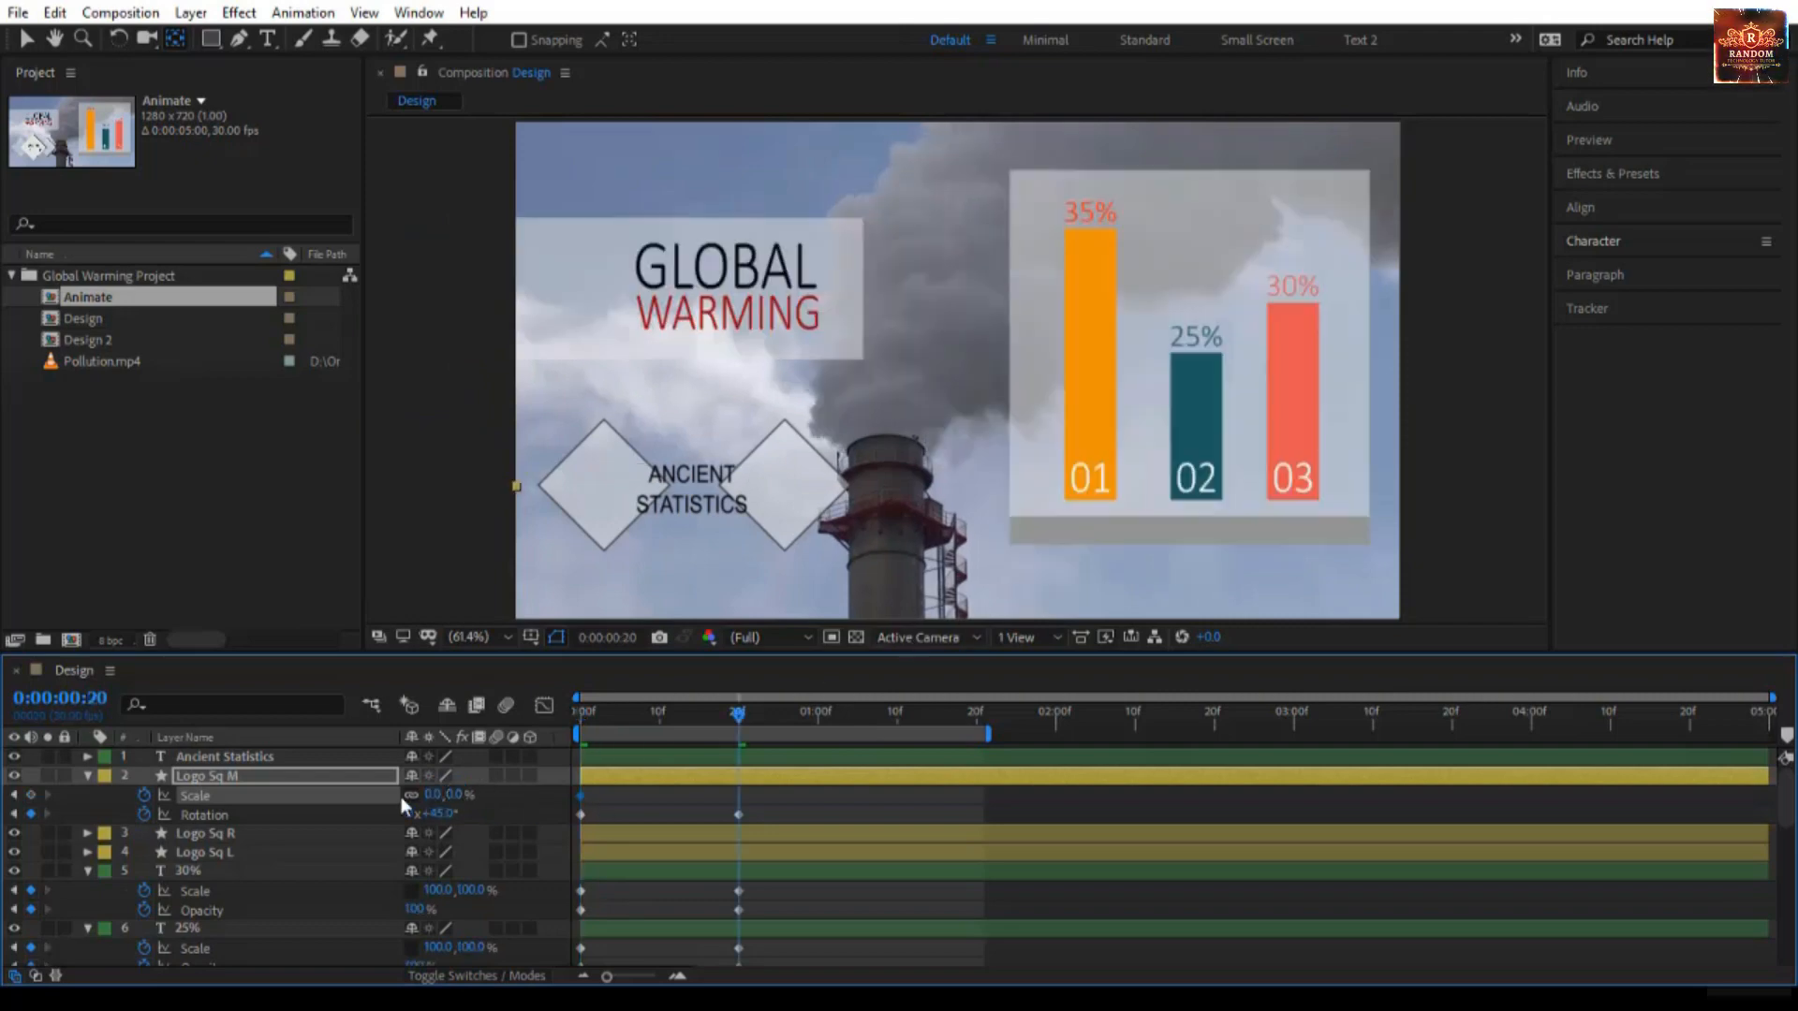
left_click(453, 795)
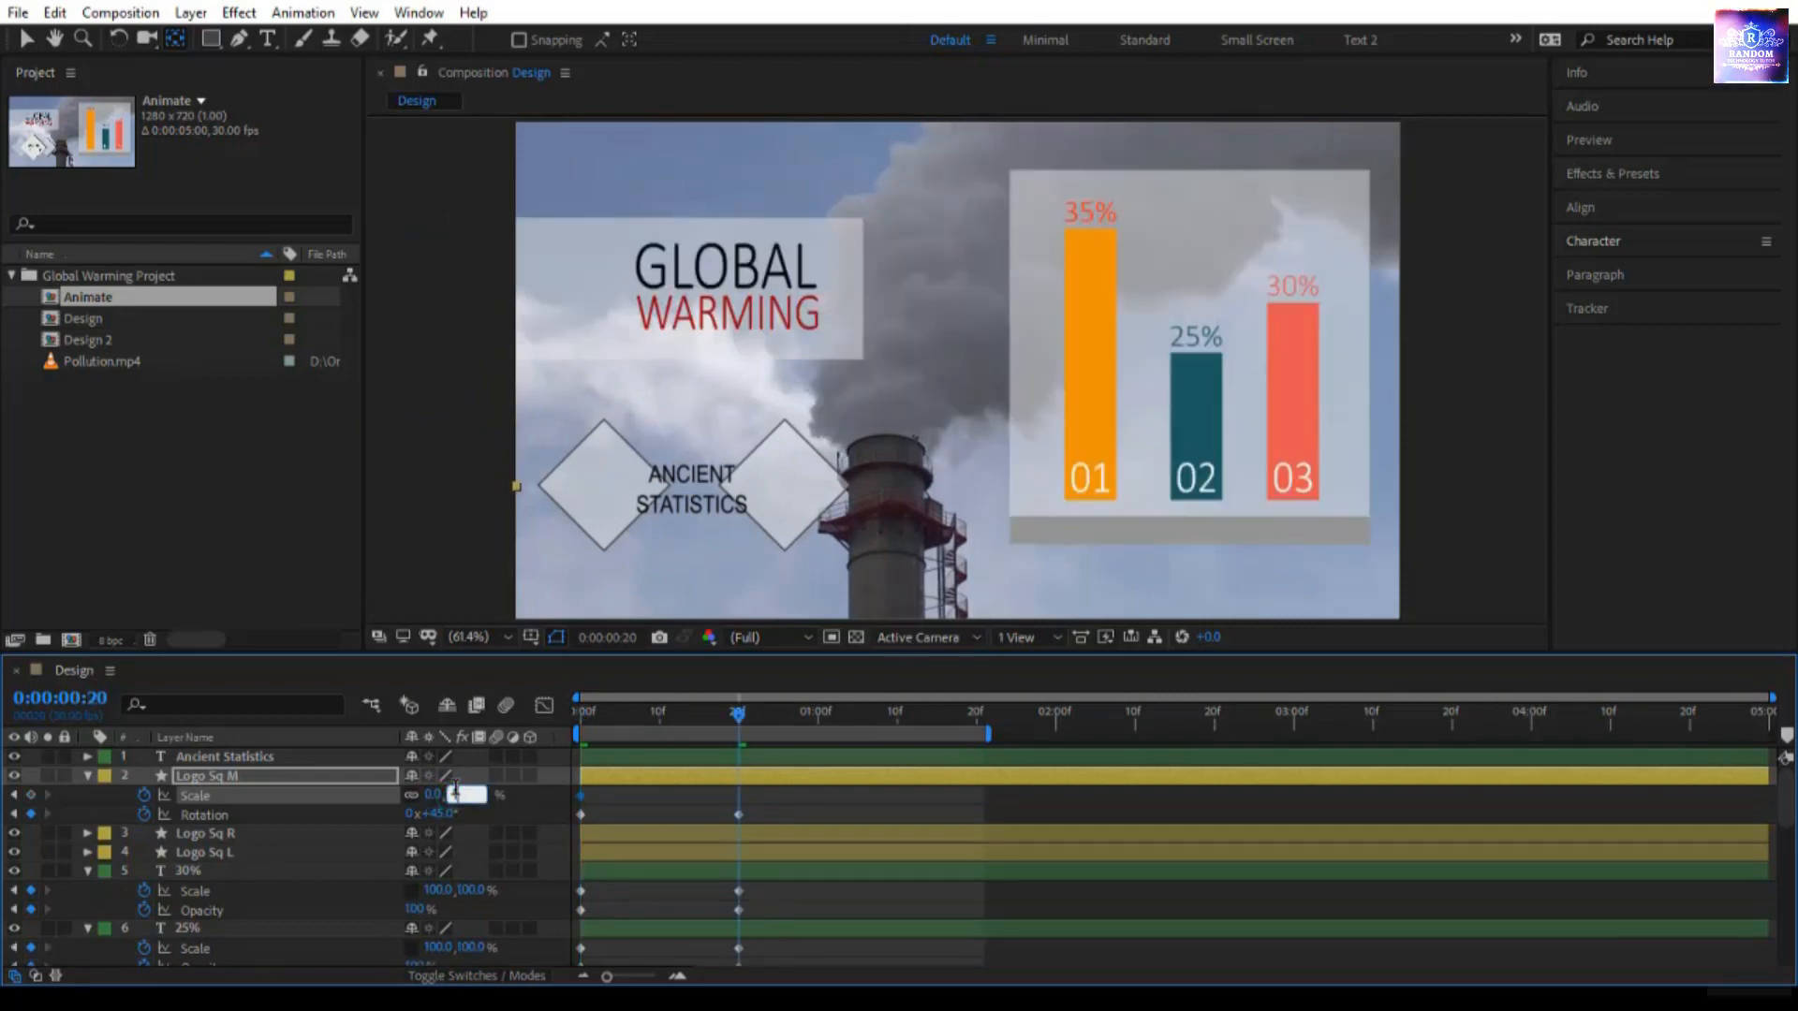
type("100")
key("Return")
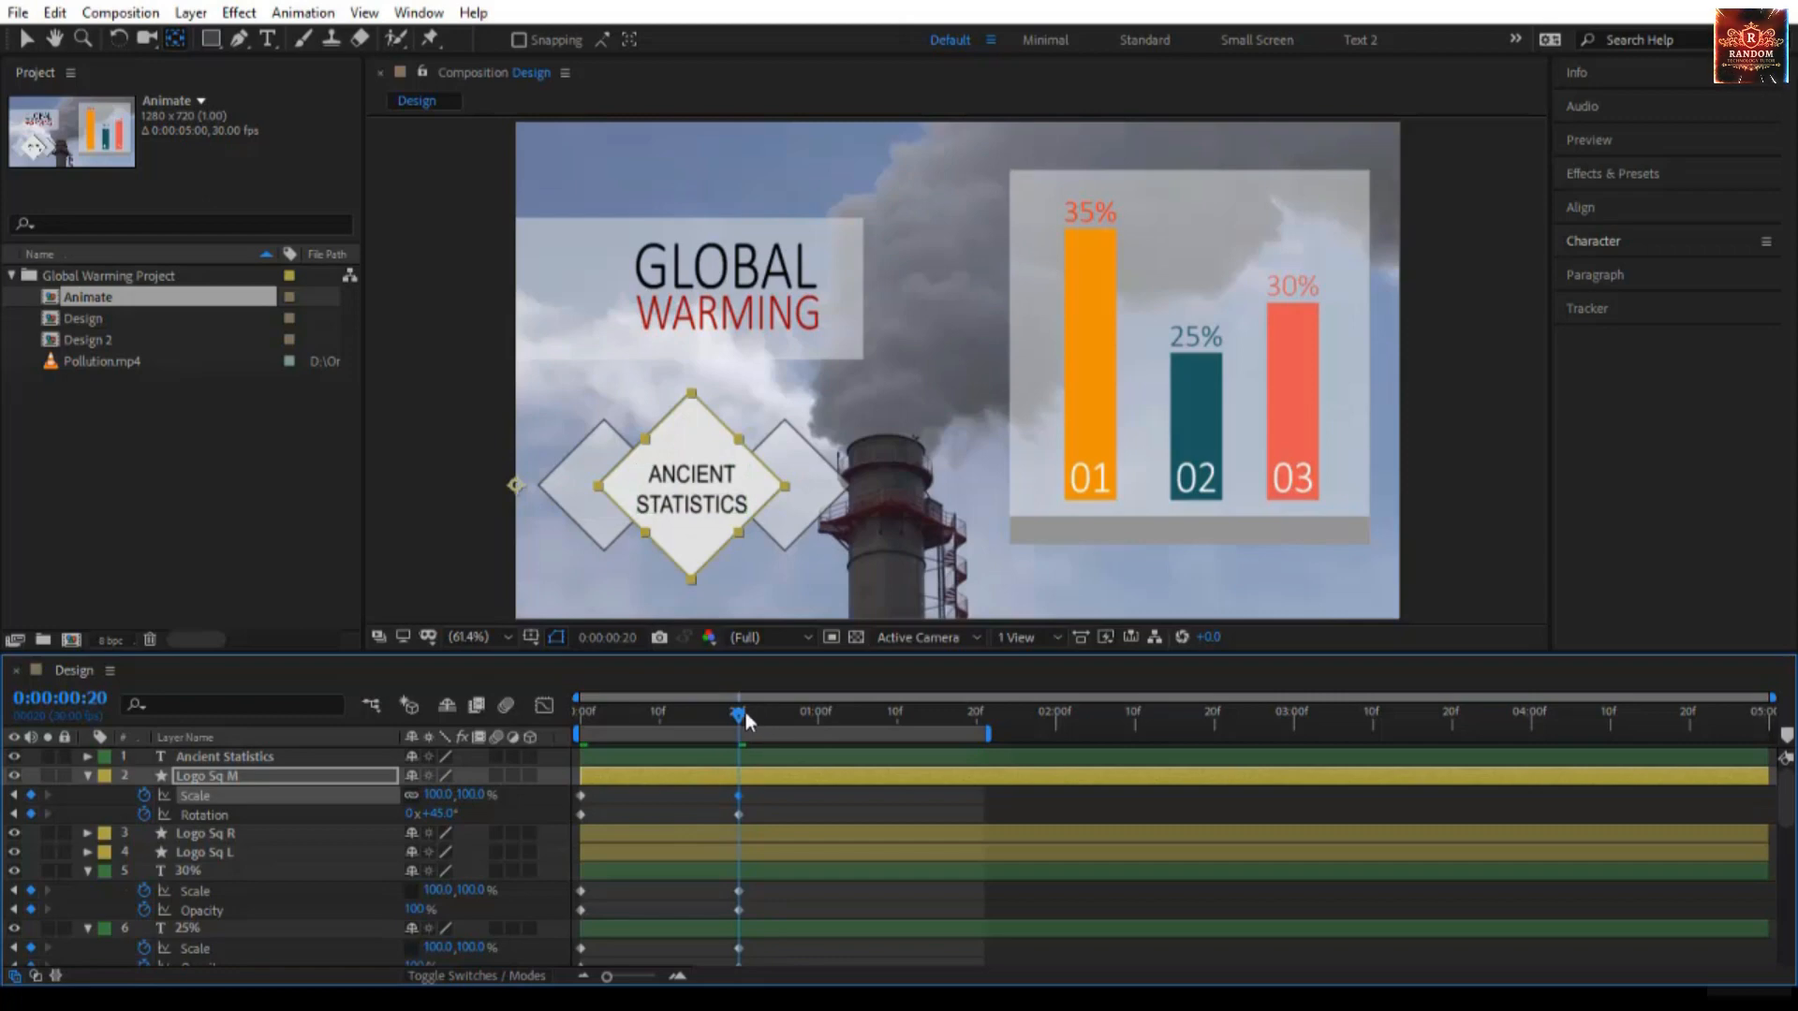
left_click_drag(739, 716, 738, 779)
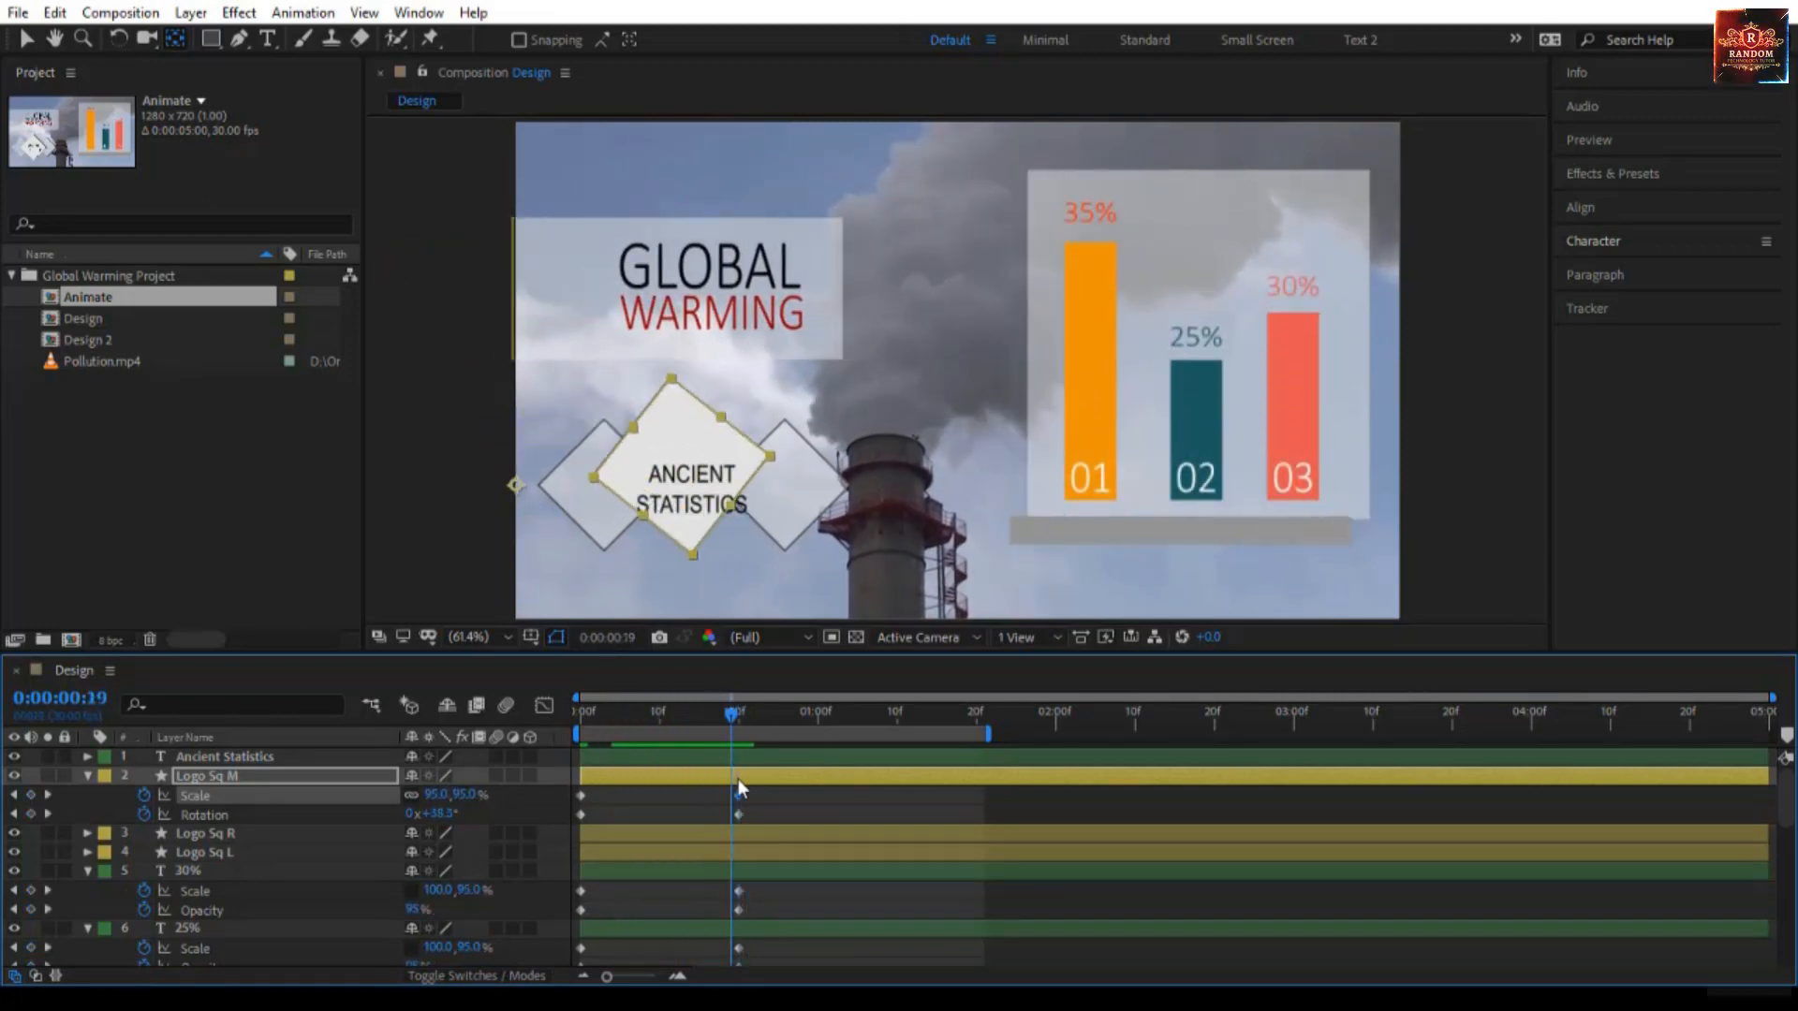
Step: Move the anchor point of Logo Sq M slightly down along the composition's left edge and check the movement up to 0:00:00:20
left_click(517, 489)
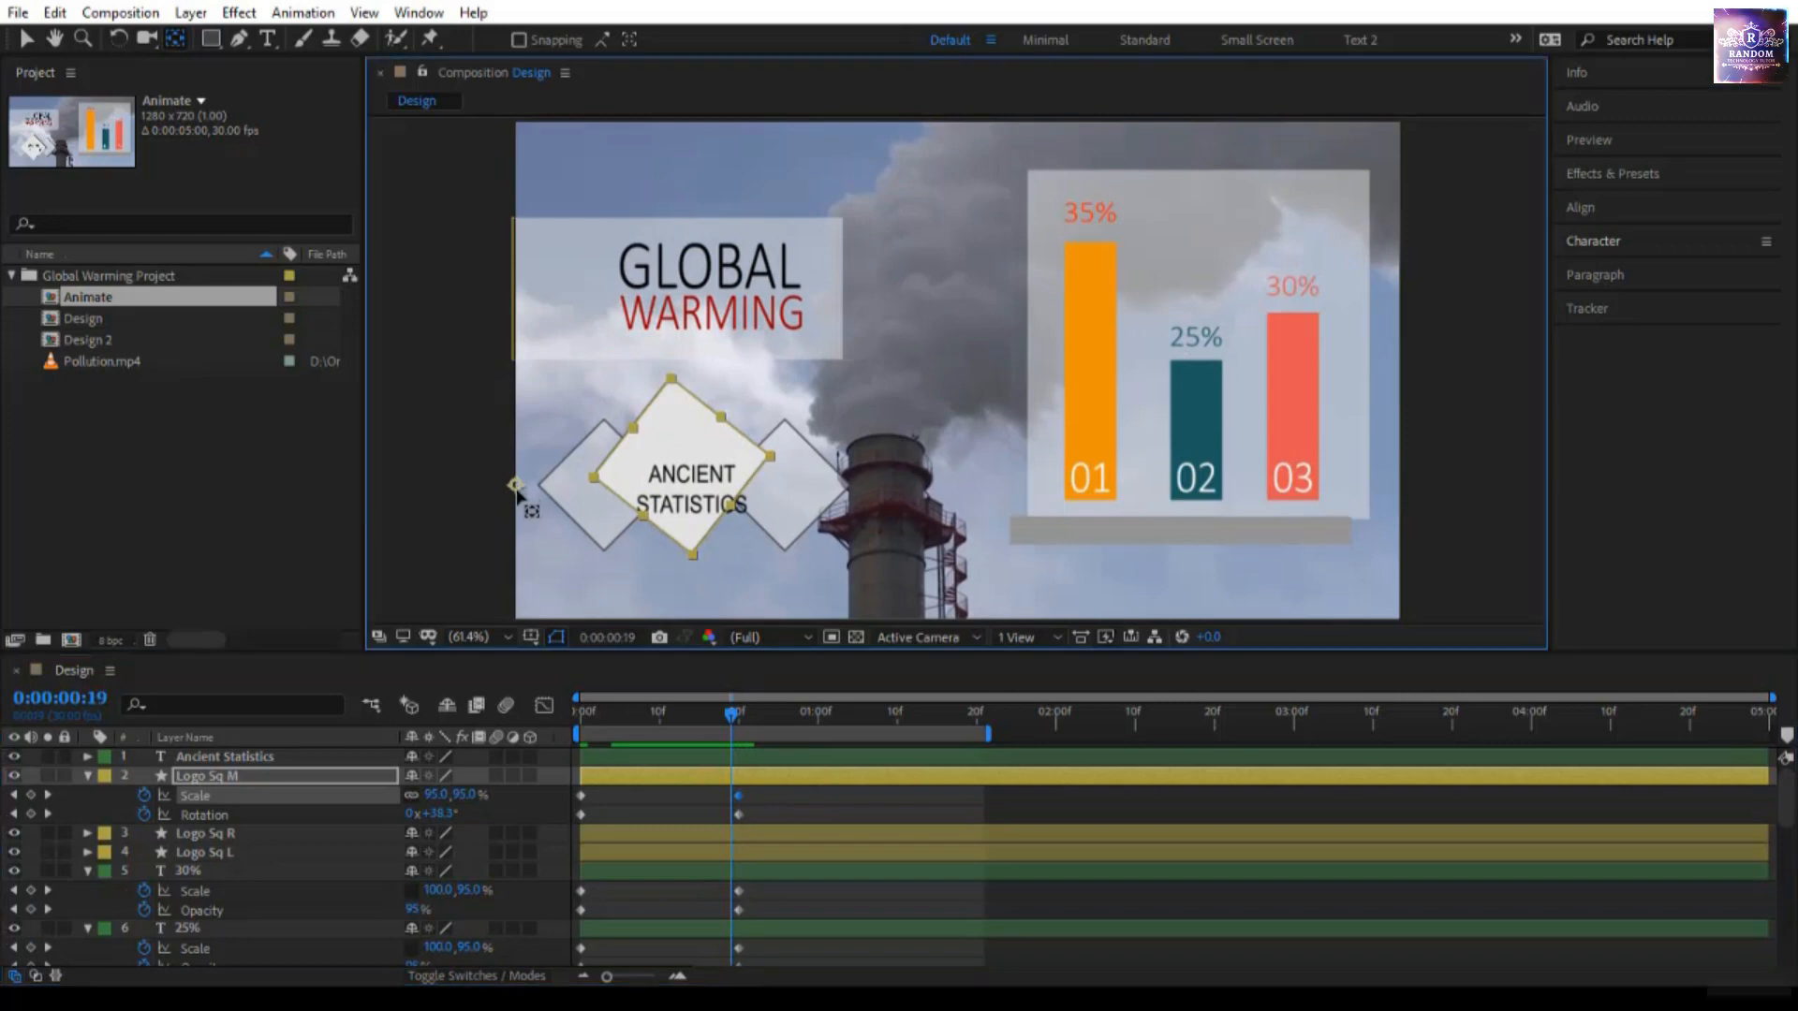
left_click_drag(517, 494, 520, 553)
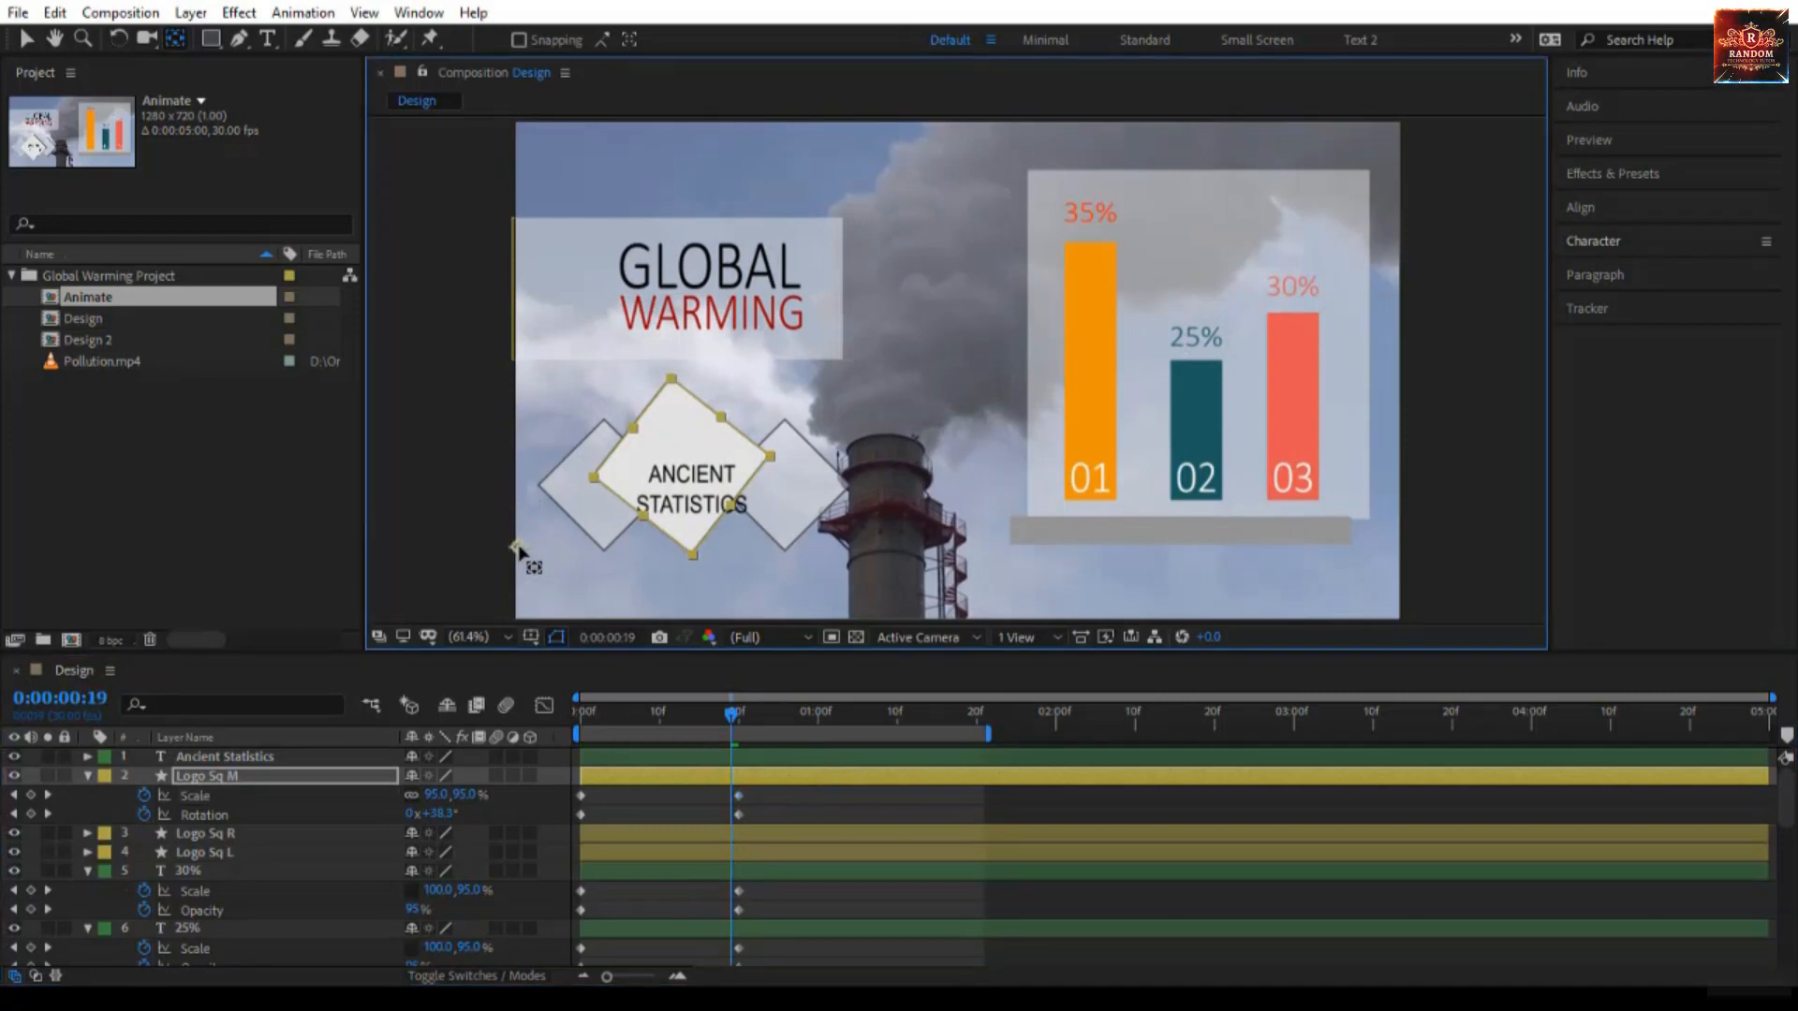
mouse_move(742, 718)
left_mouse_down()
mouse_move(622, 727)
mouse_move(734, 734)
left_mouse_up()
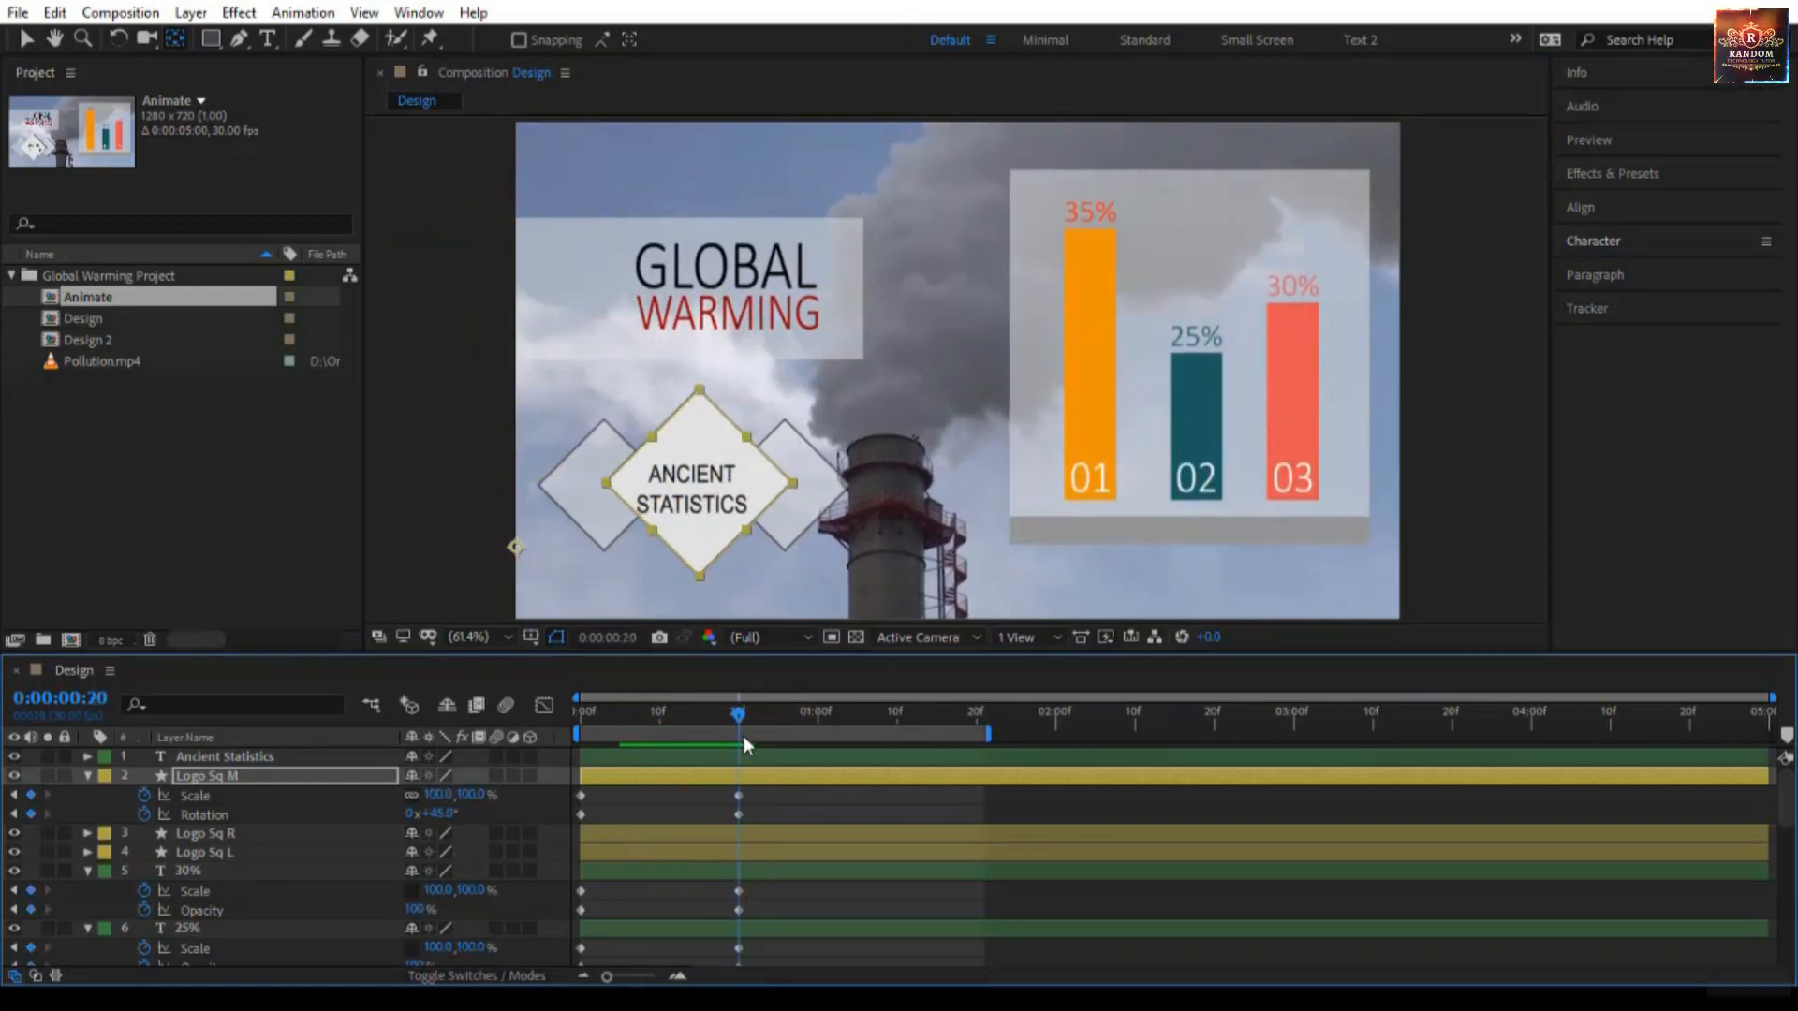
Step: Add Position keyframes to the side diamonds, Logo Sq R and Logo Sq L, at 0:00:00:20 and return to frame 0
left_click(831, 494)
left_click(593, 496, "shift")
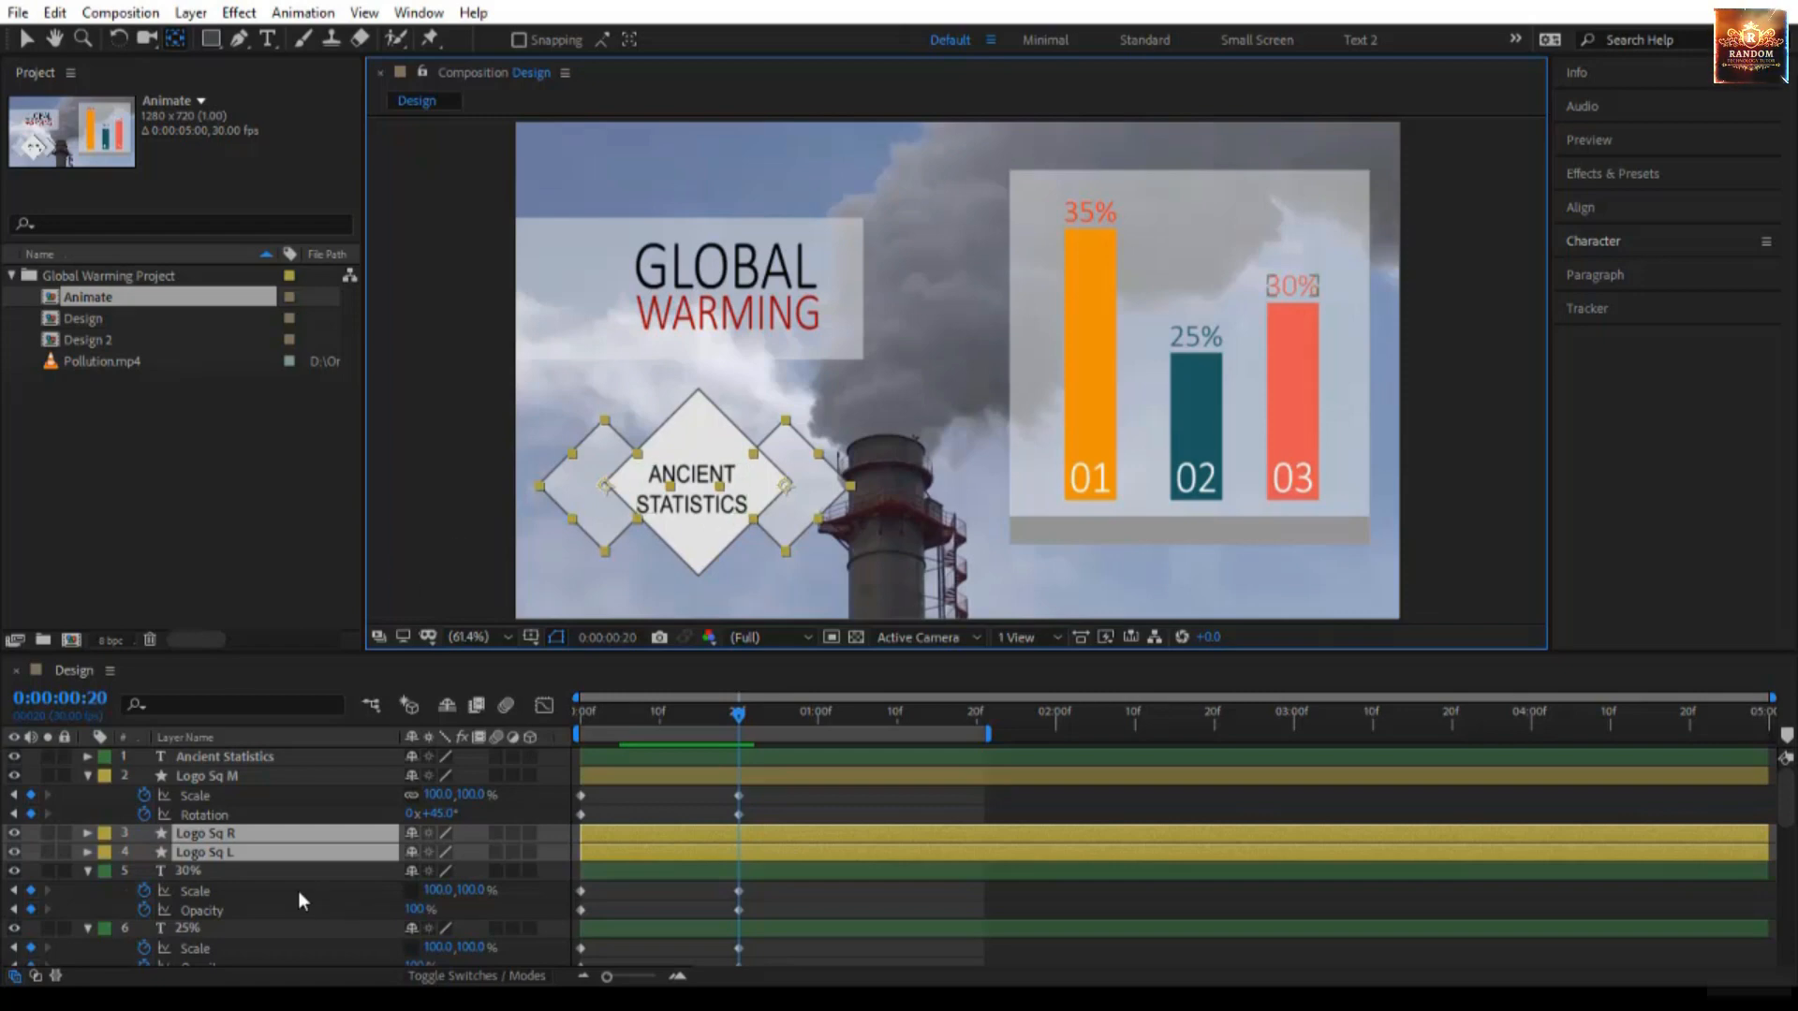
key("p")
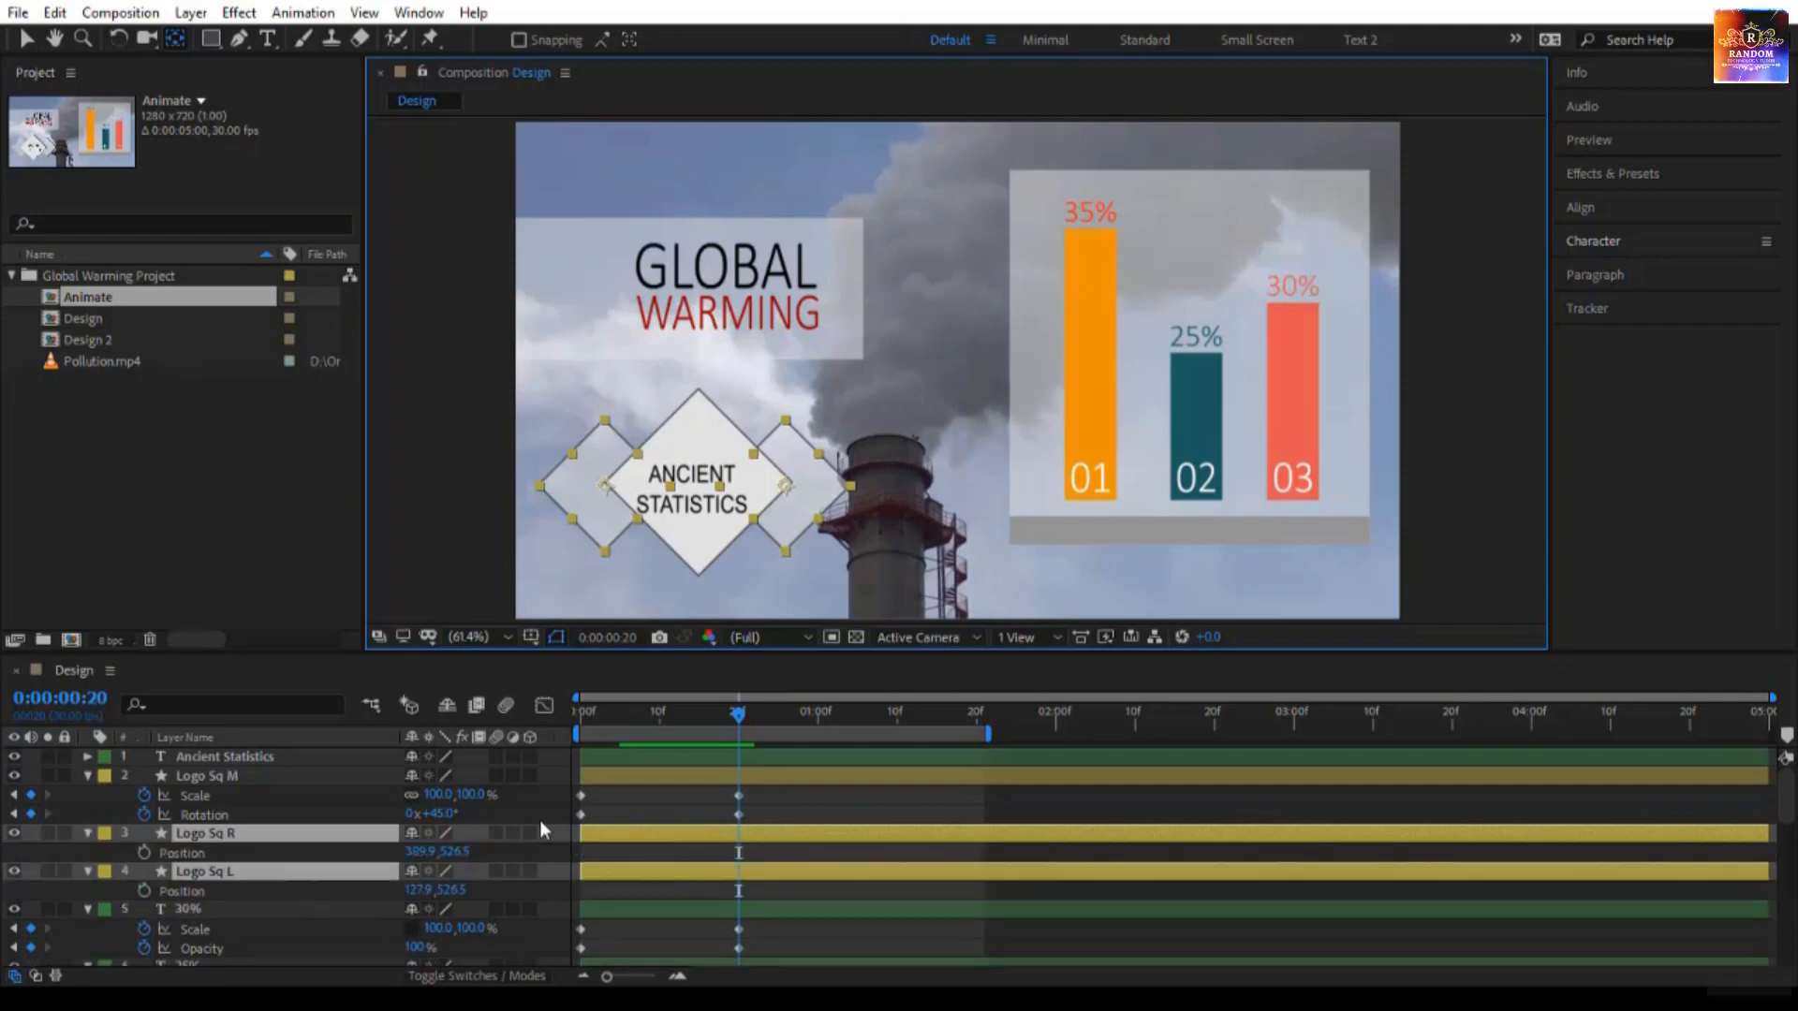
left_click(145, 853)
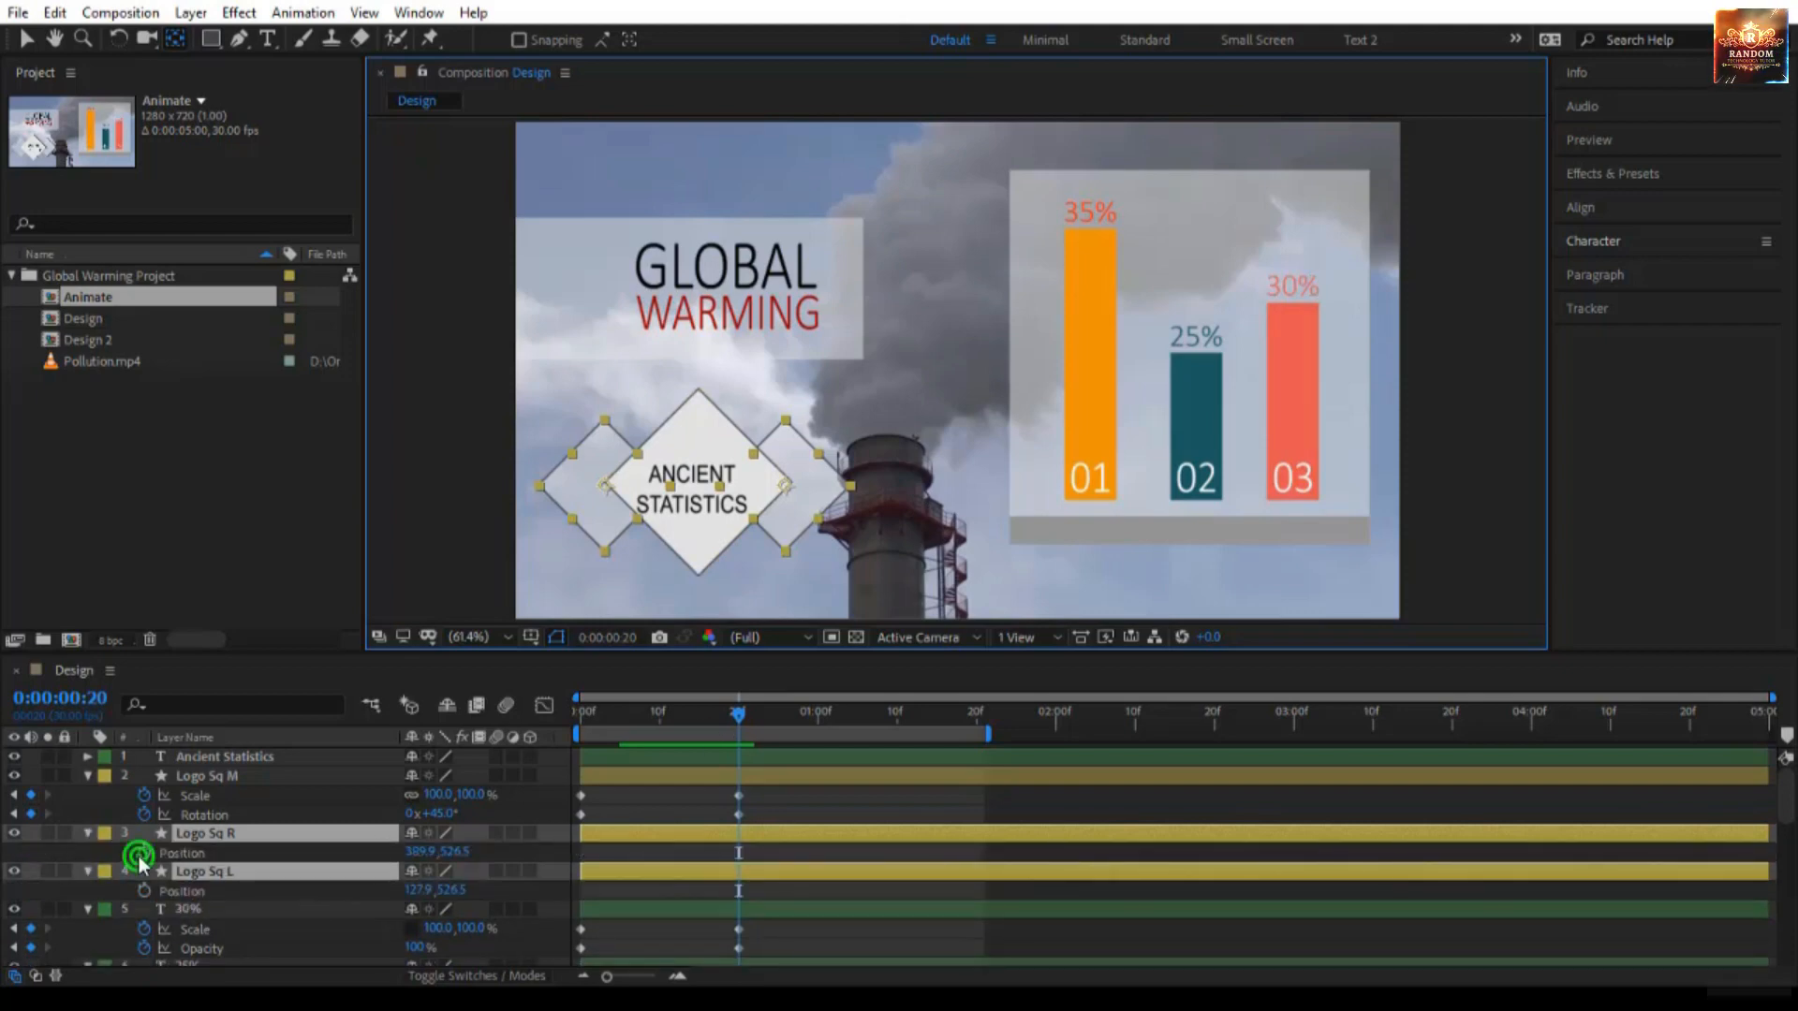
left_click_drag(699, 715, 514, 746)
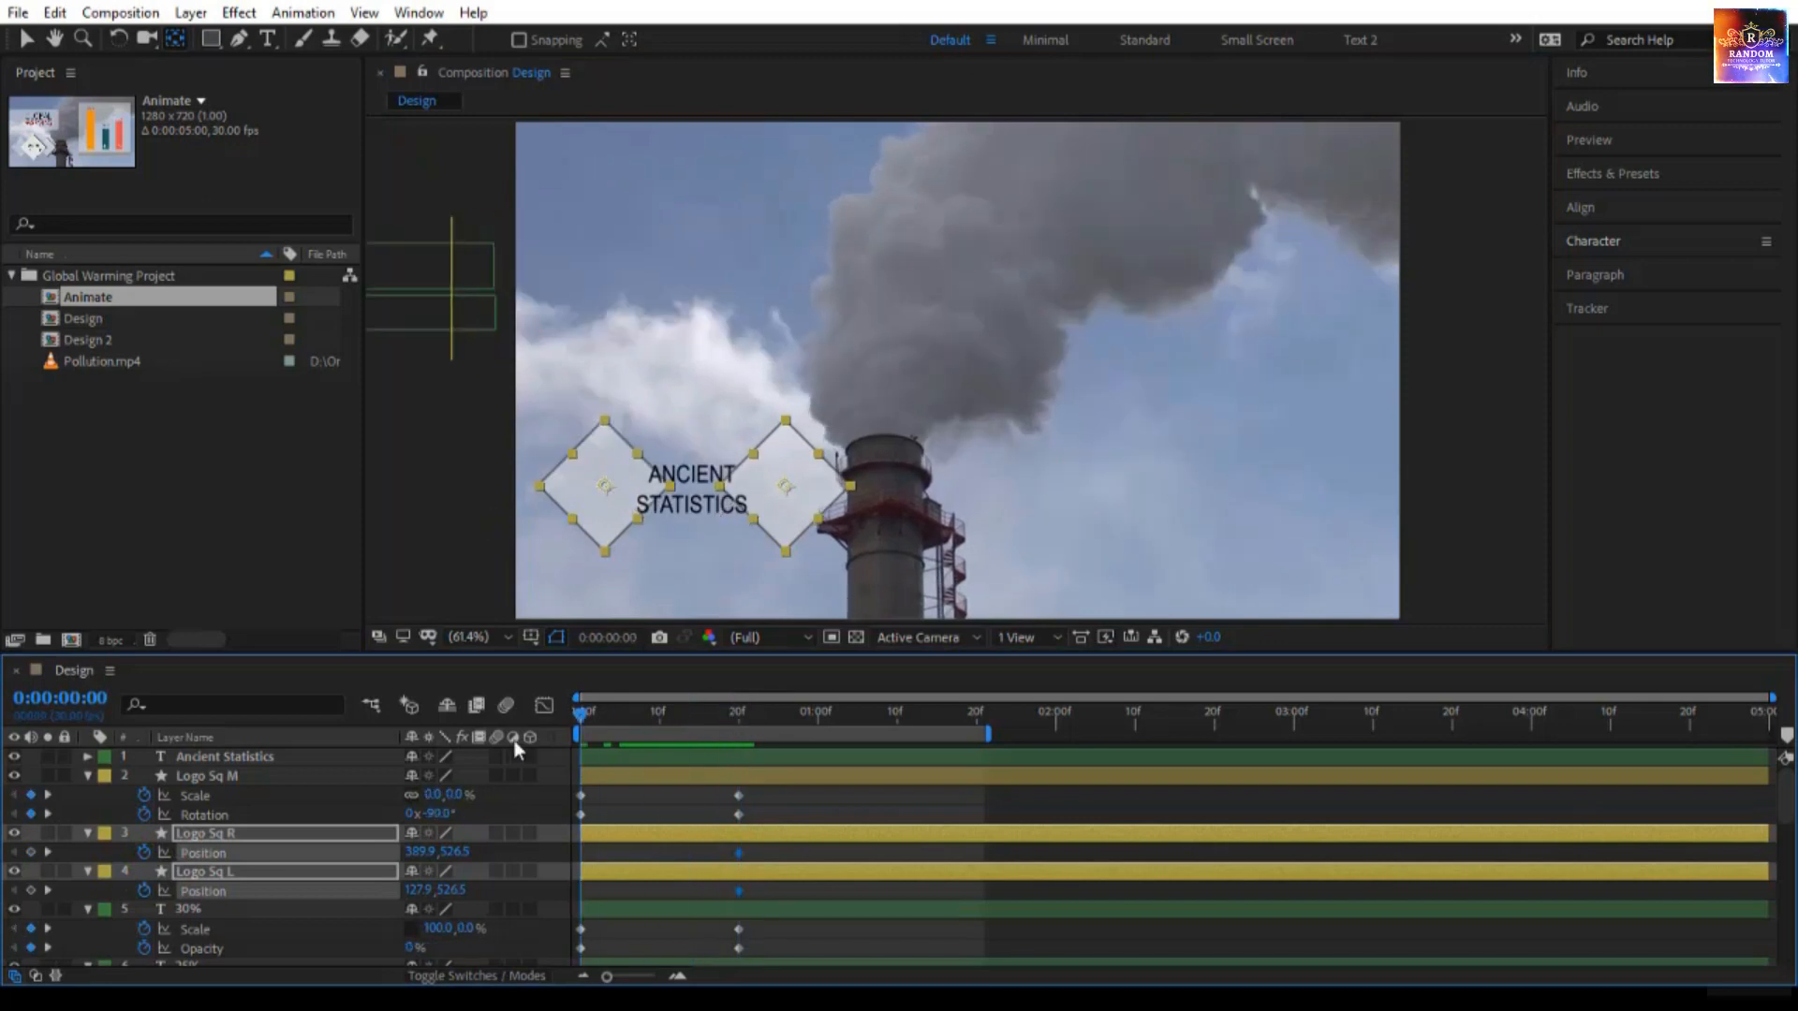
Step: Move both side diamonds horizontally off the composition's left side at frame 0 and scrub through their slide-in
left_click(601, 520)
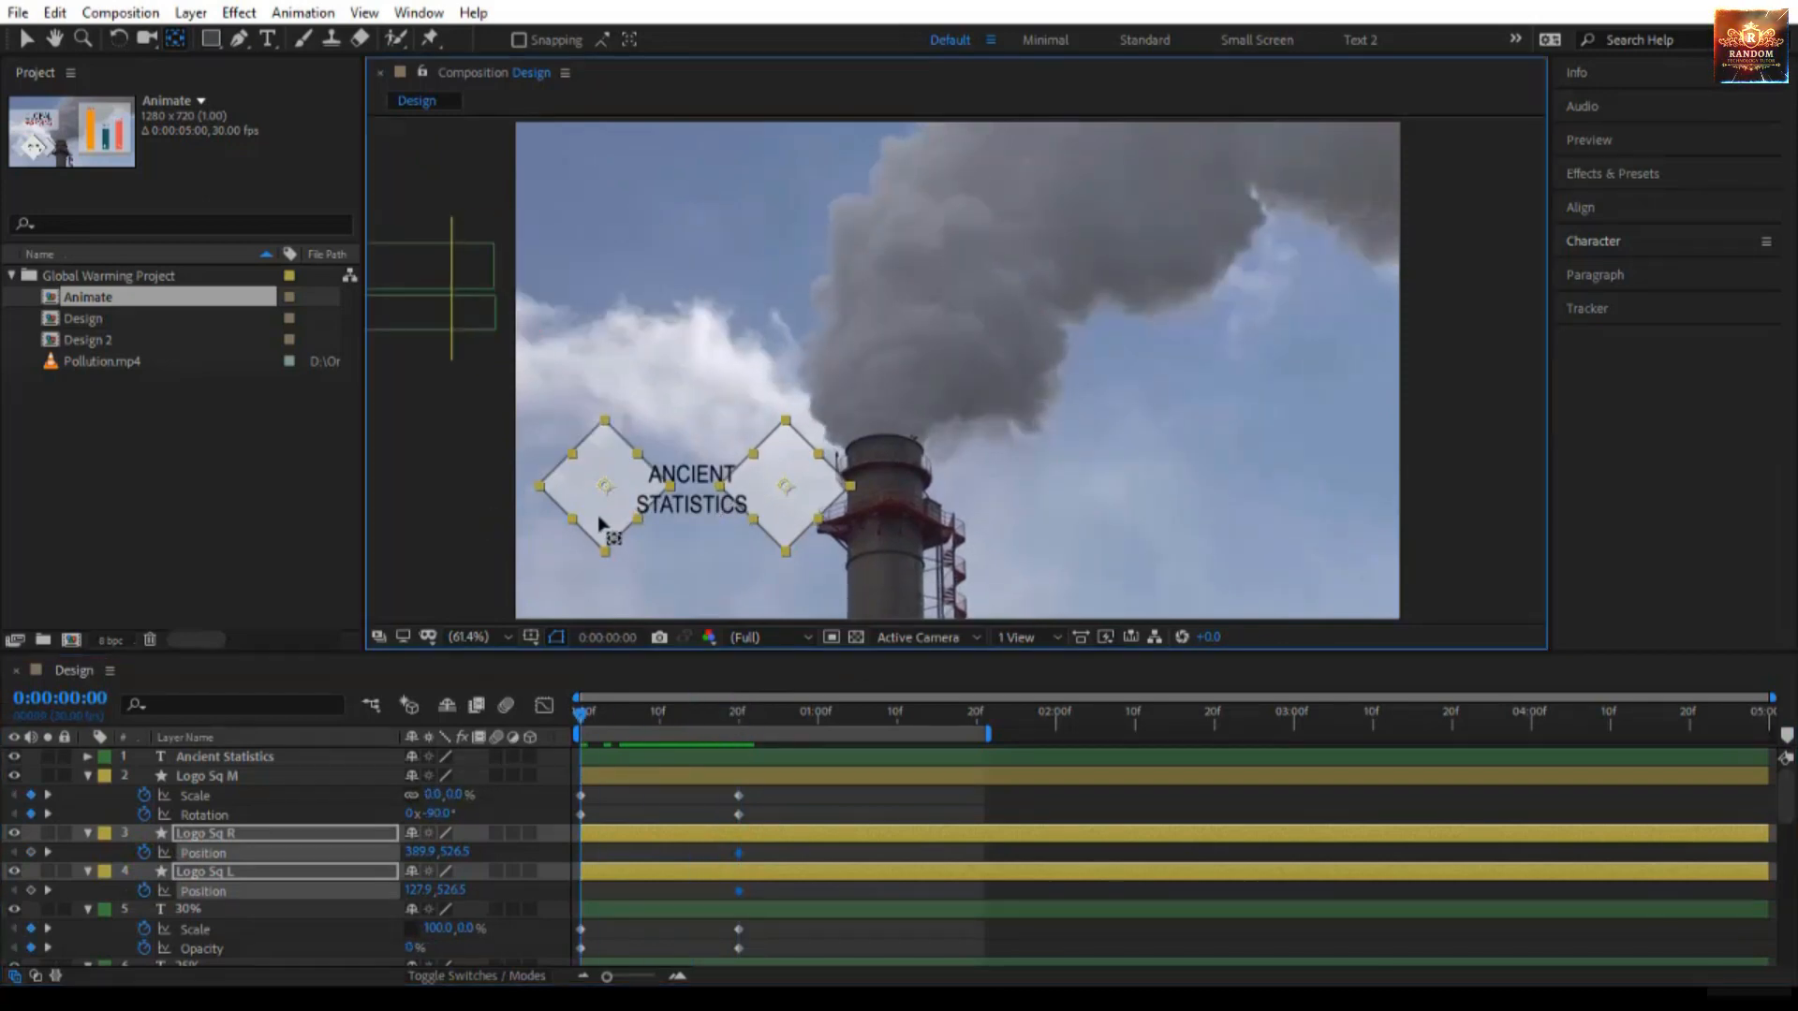
key("v")
mouse_move(602, 517)
left_mouse_down()
mouse_move(374, 529)
mouse_move(248, 569)
left_mouse_up()
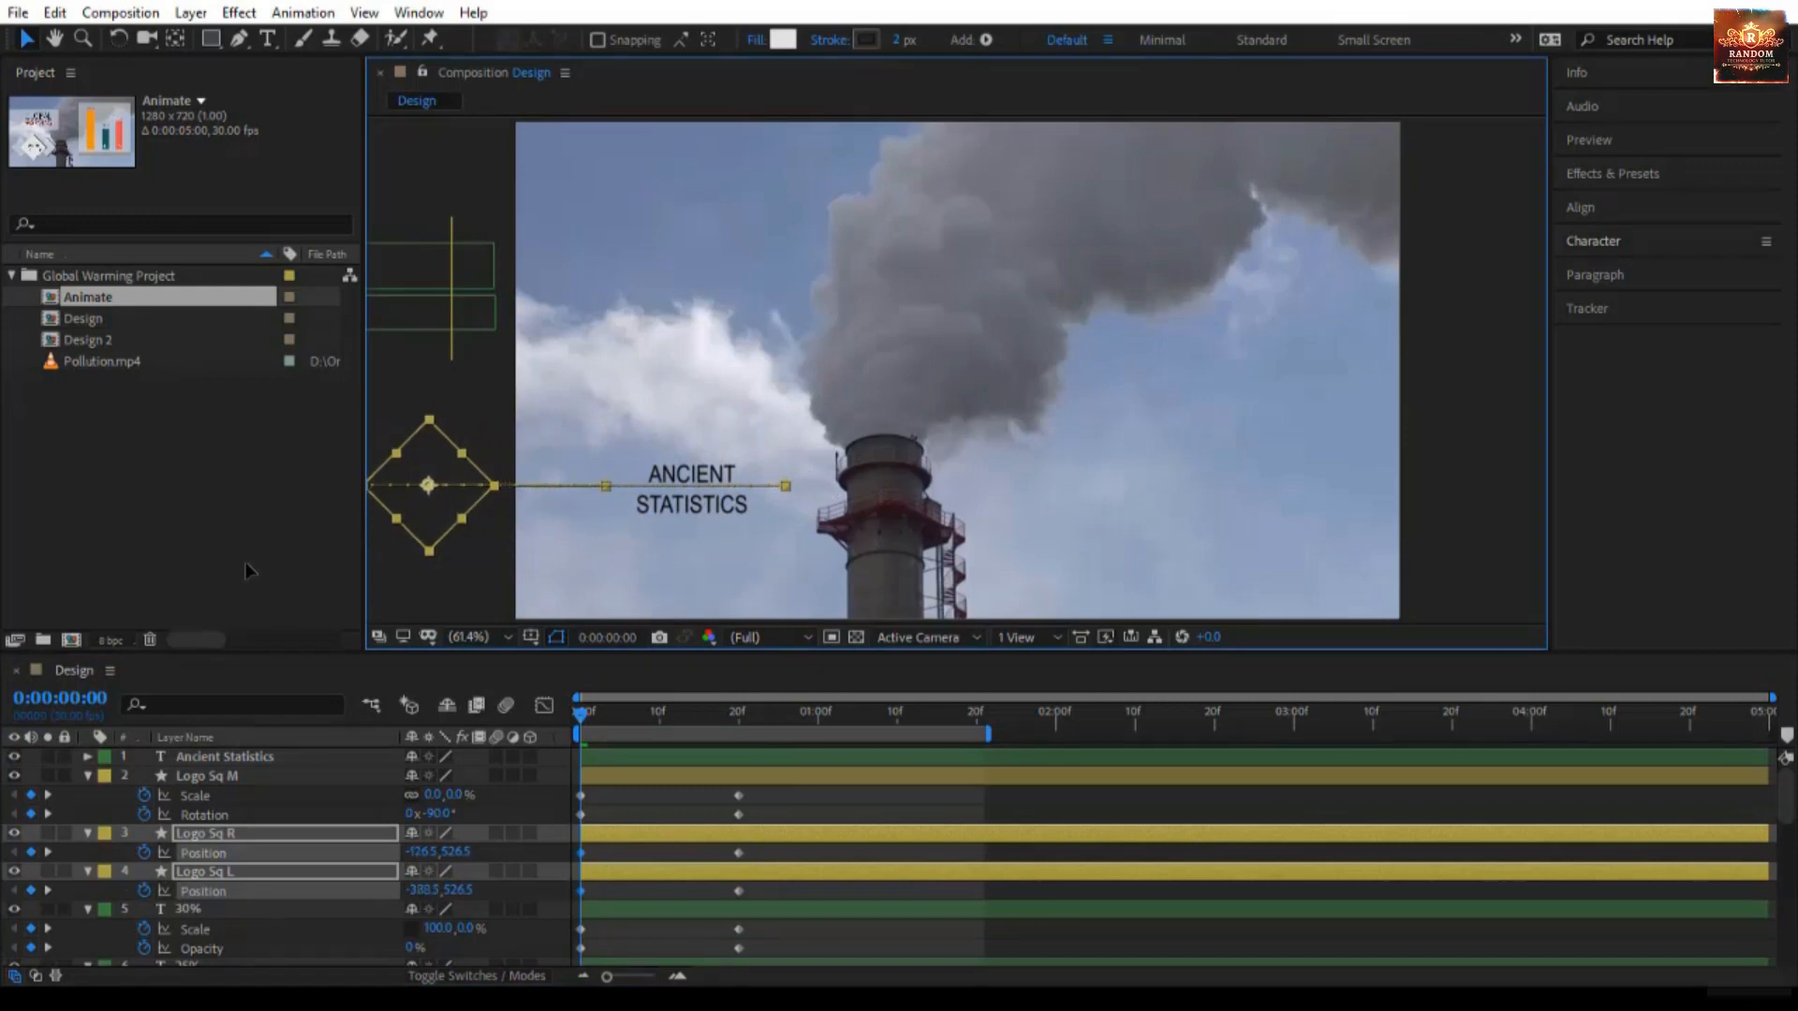
left_click_drag(581, 712, 729, 791)
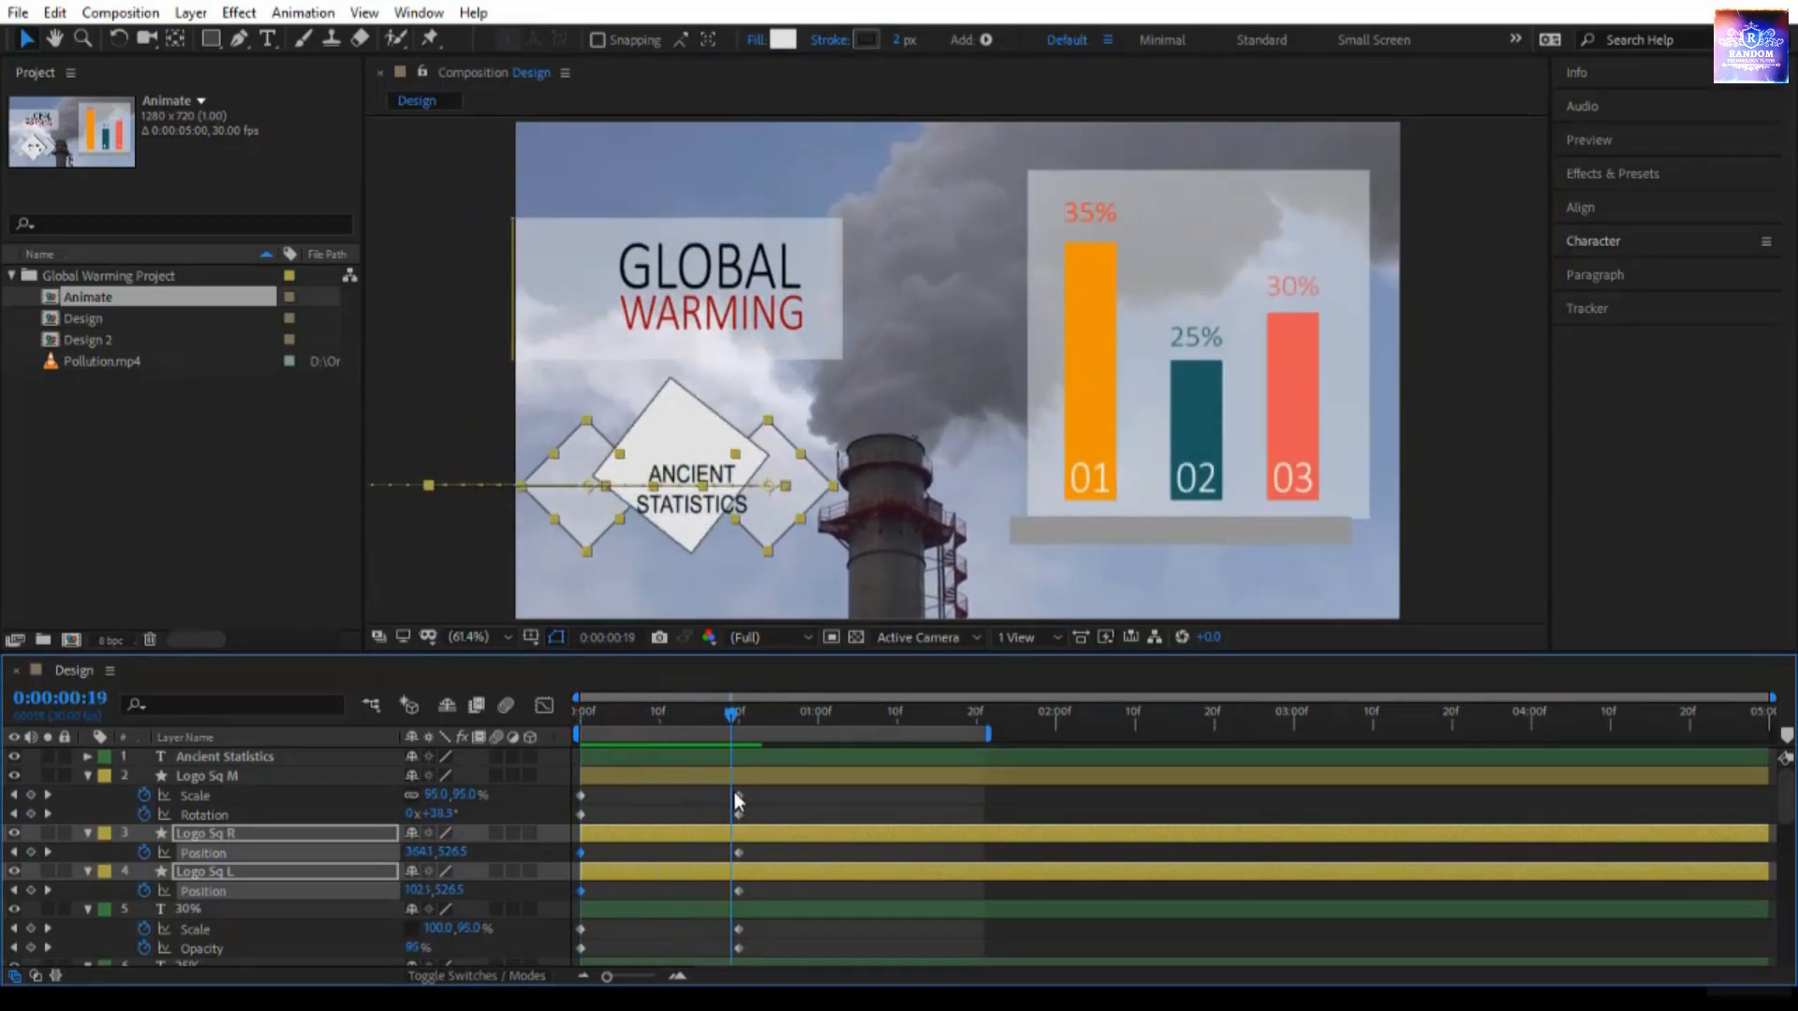
Step: Center Logo Sq R and Logo Sq L horizontally on each other at 0:00:00:20 and set their X position to 129.9
left_click(273, 835)
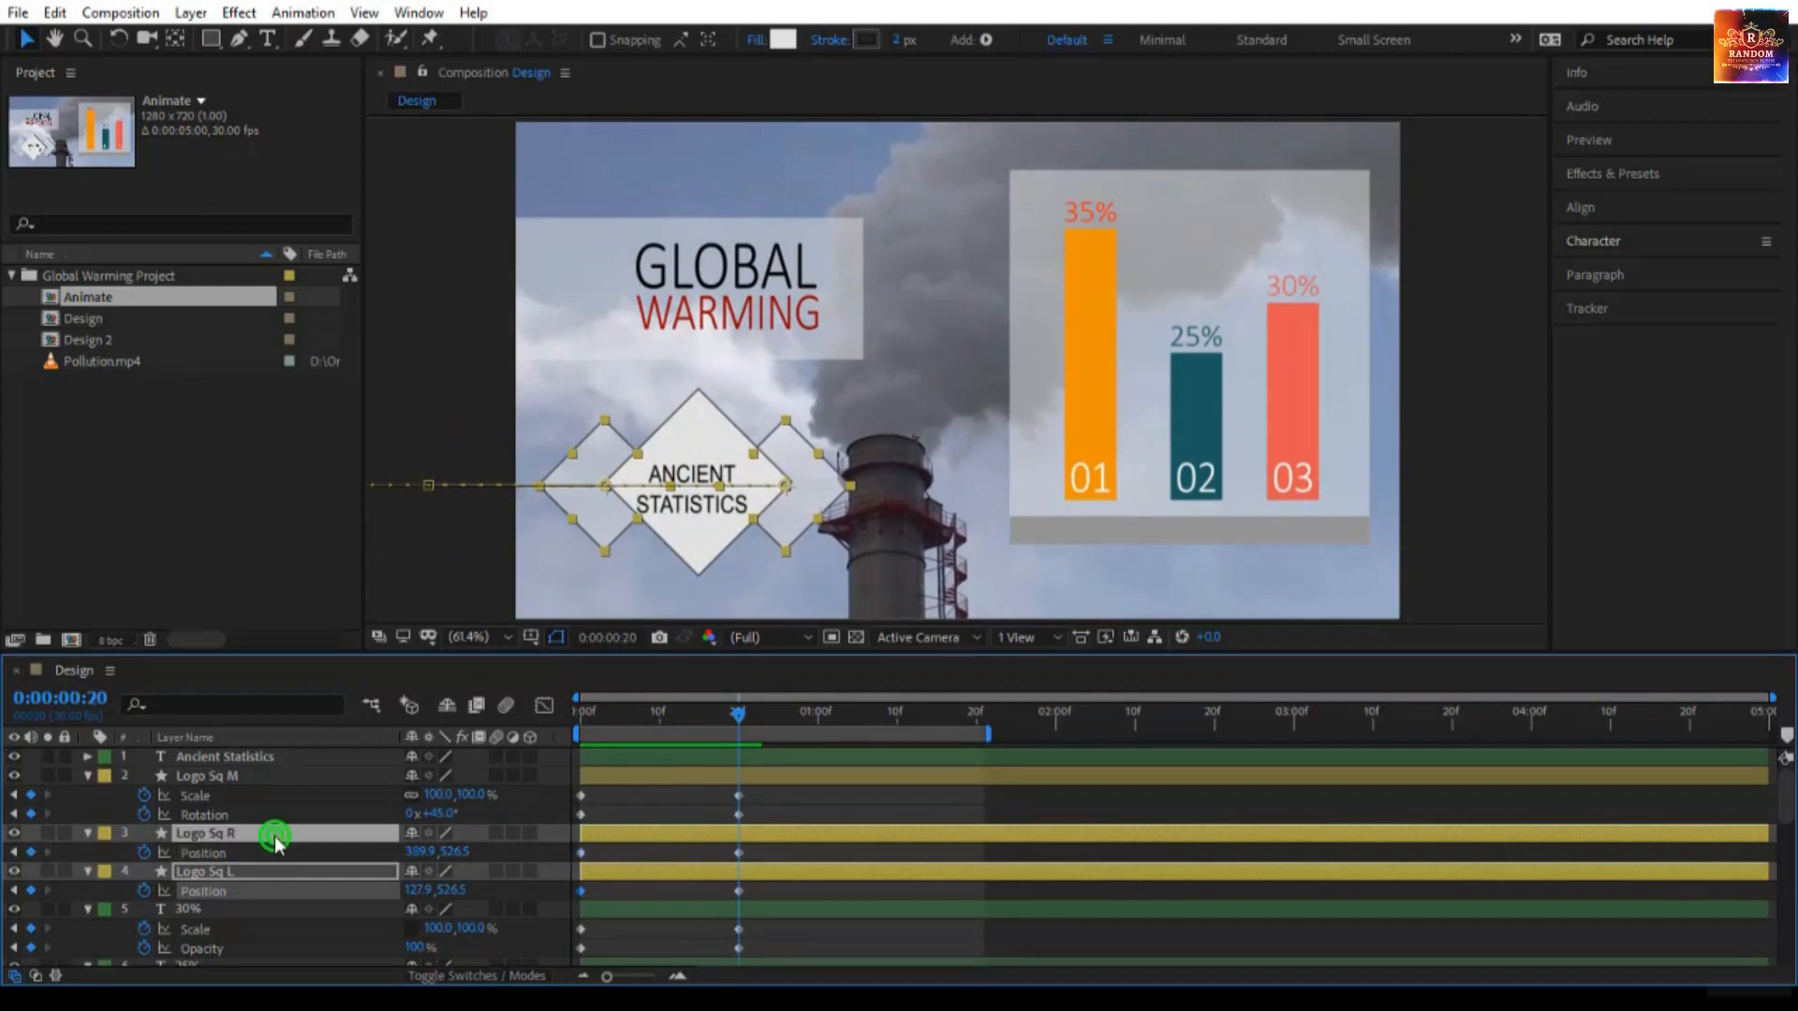
left_click(1601, 207)
left_click(1616, 266)
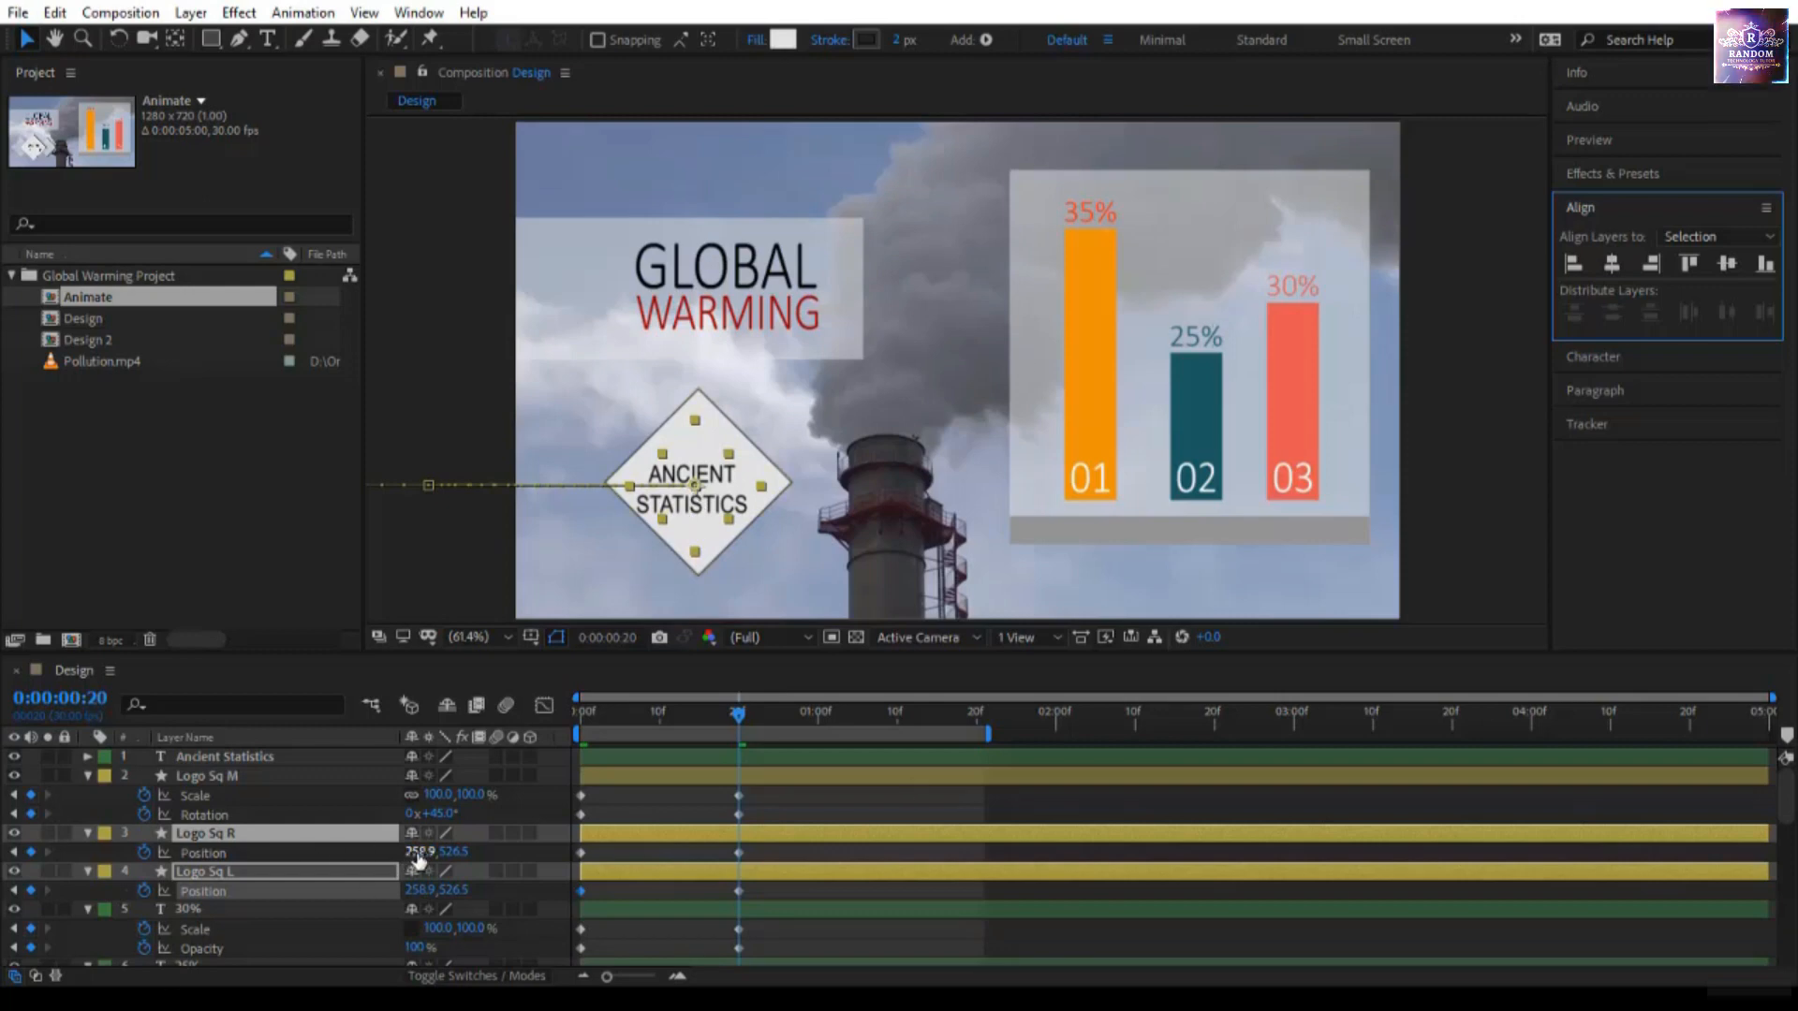
left_click_drag(419, 854, 281, 863)
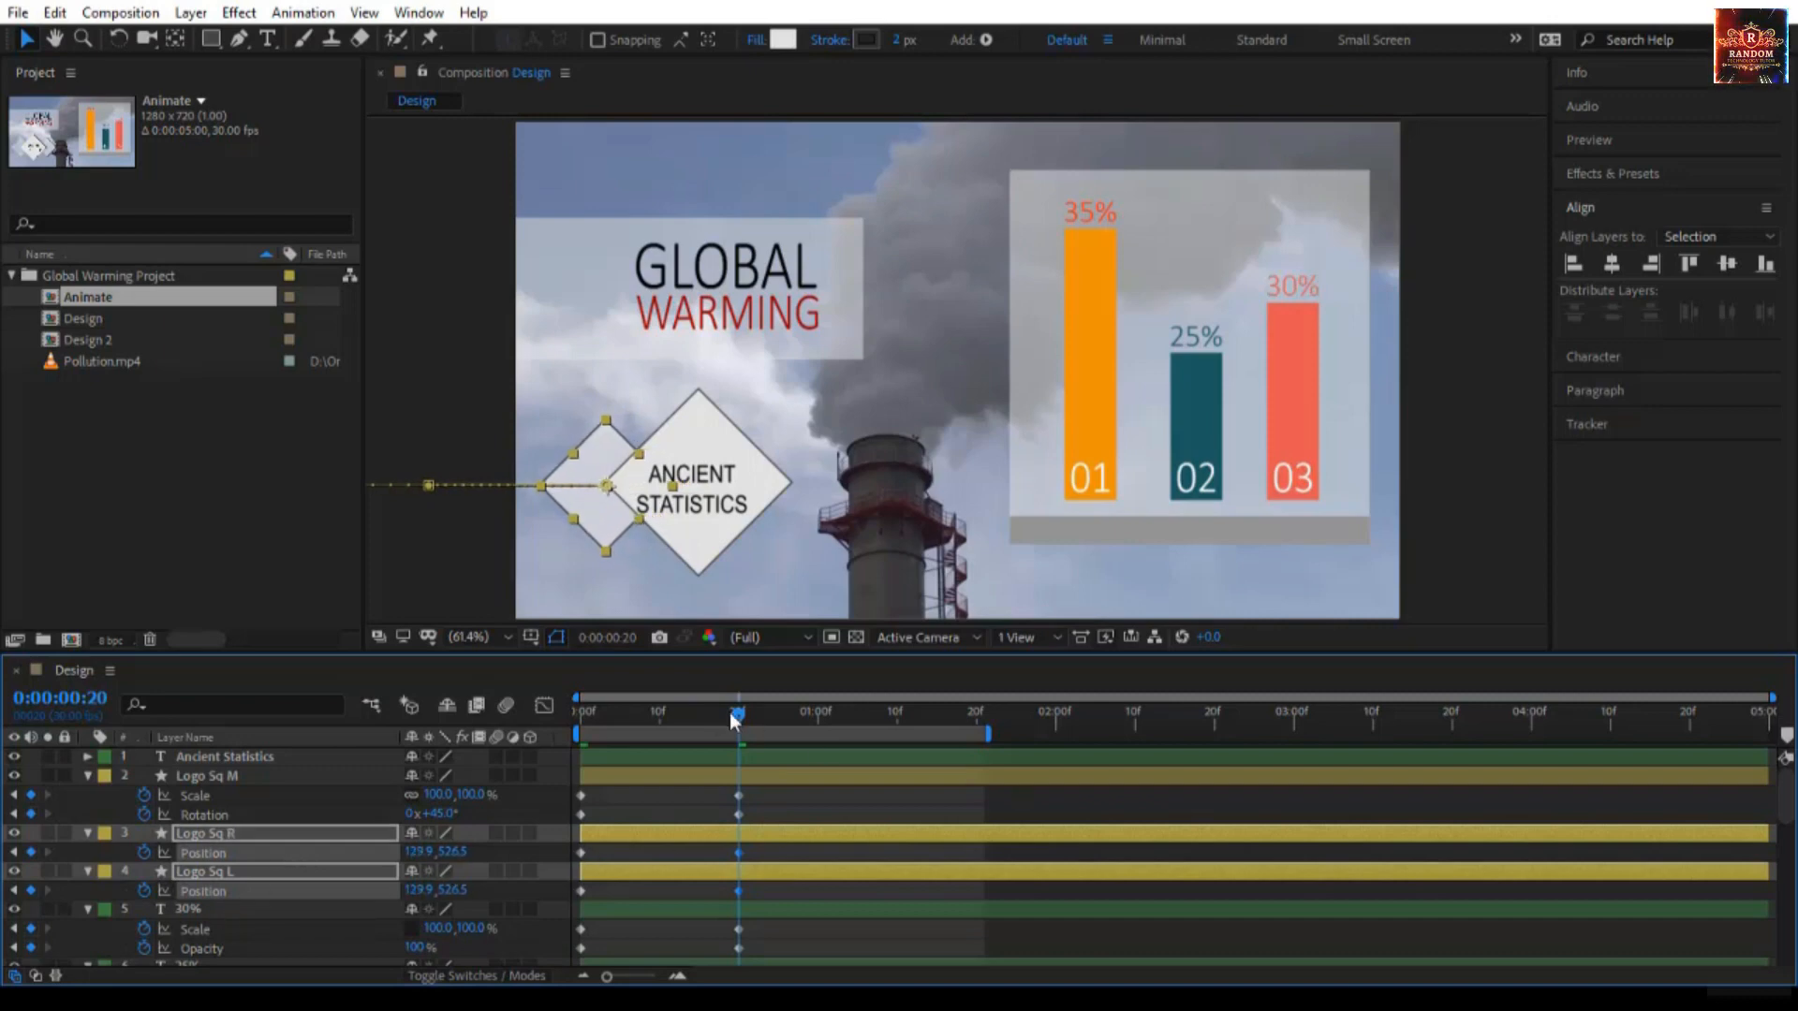
Step: Set the X position of Logo Sq R to about 389 at 0:00:01:00, sliding it to the right side of the middle diamond
left_click_drag(734, 719, 819, 733)
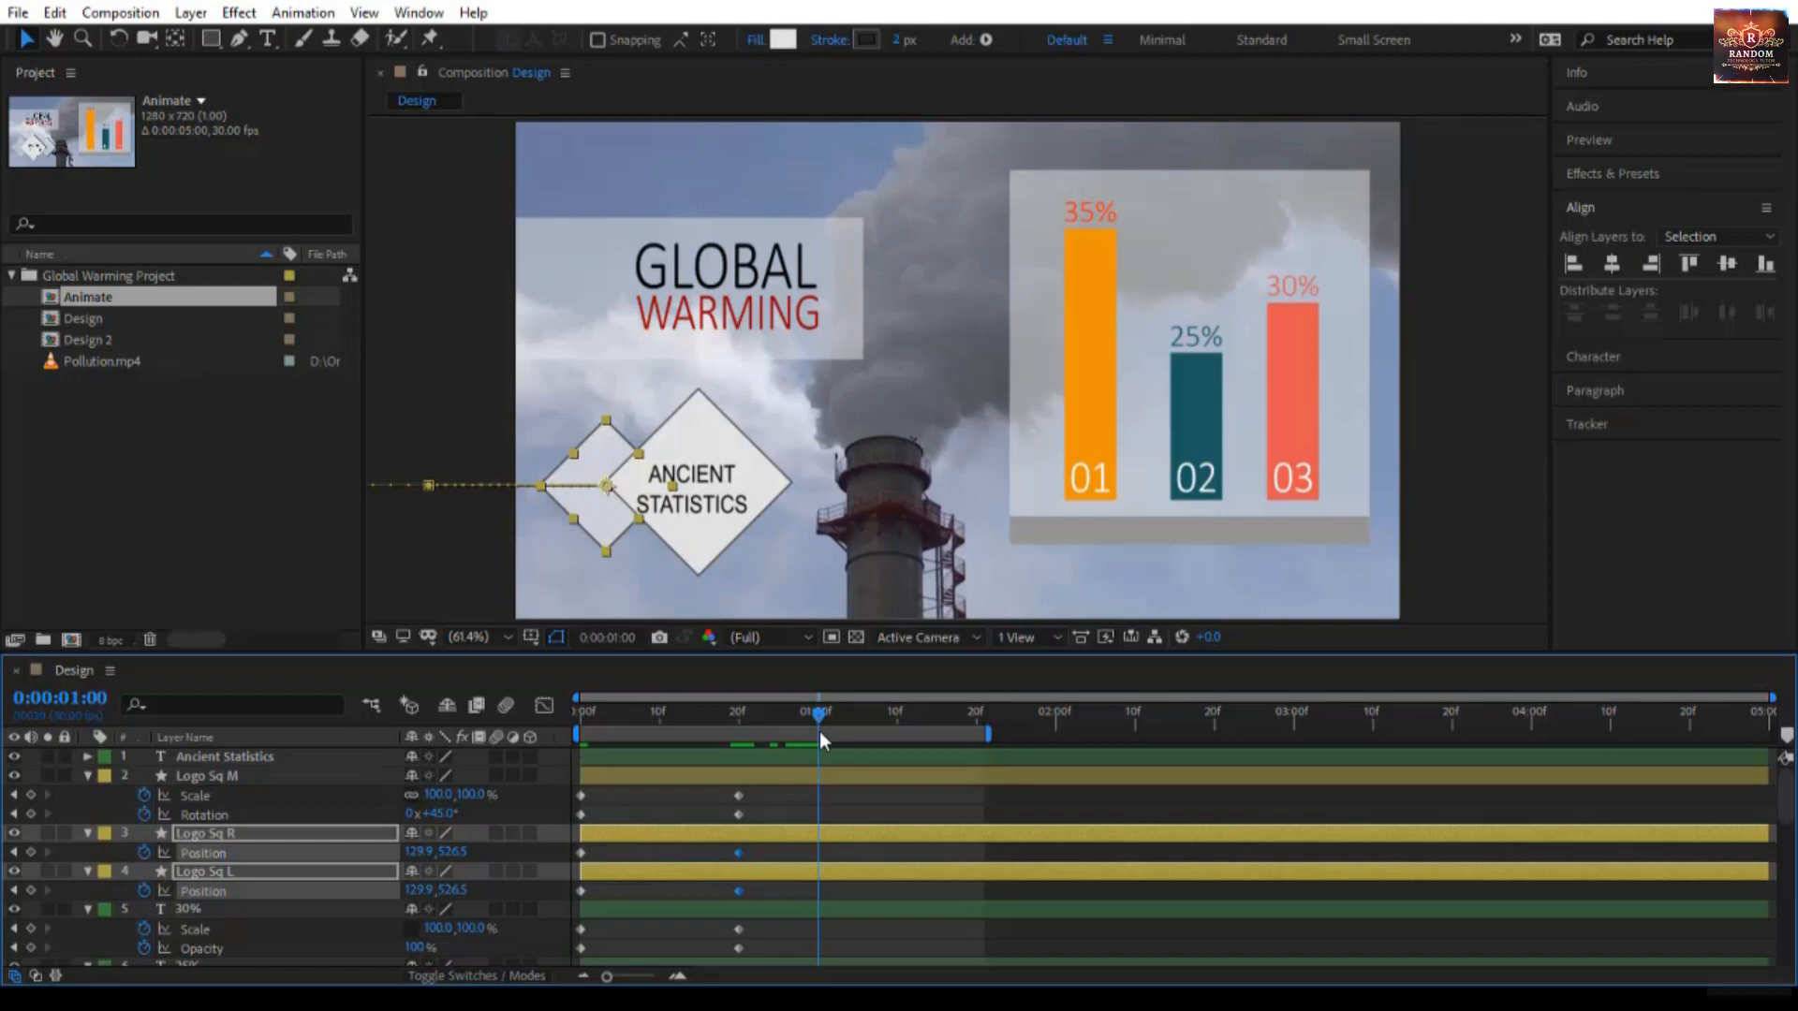
left_click(298, 930)
left_click(261, 834)
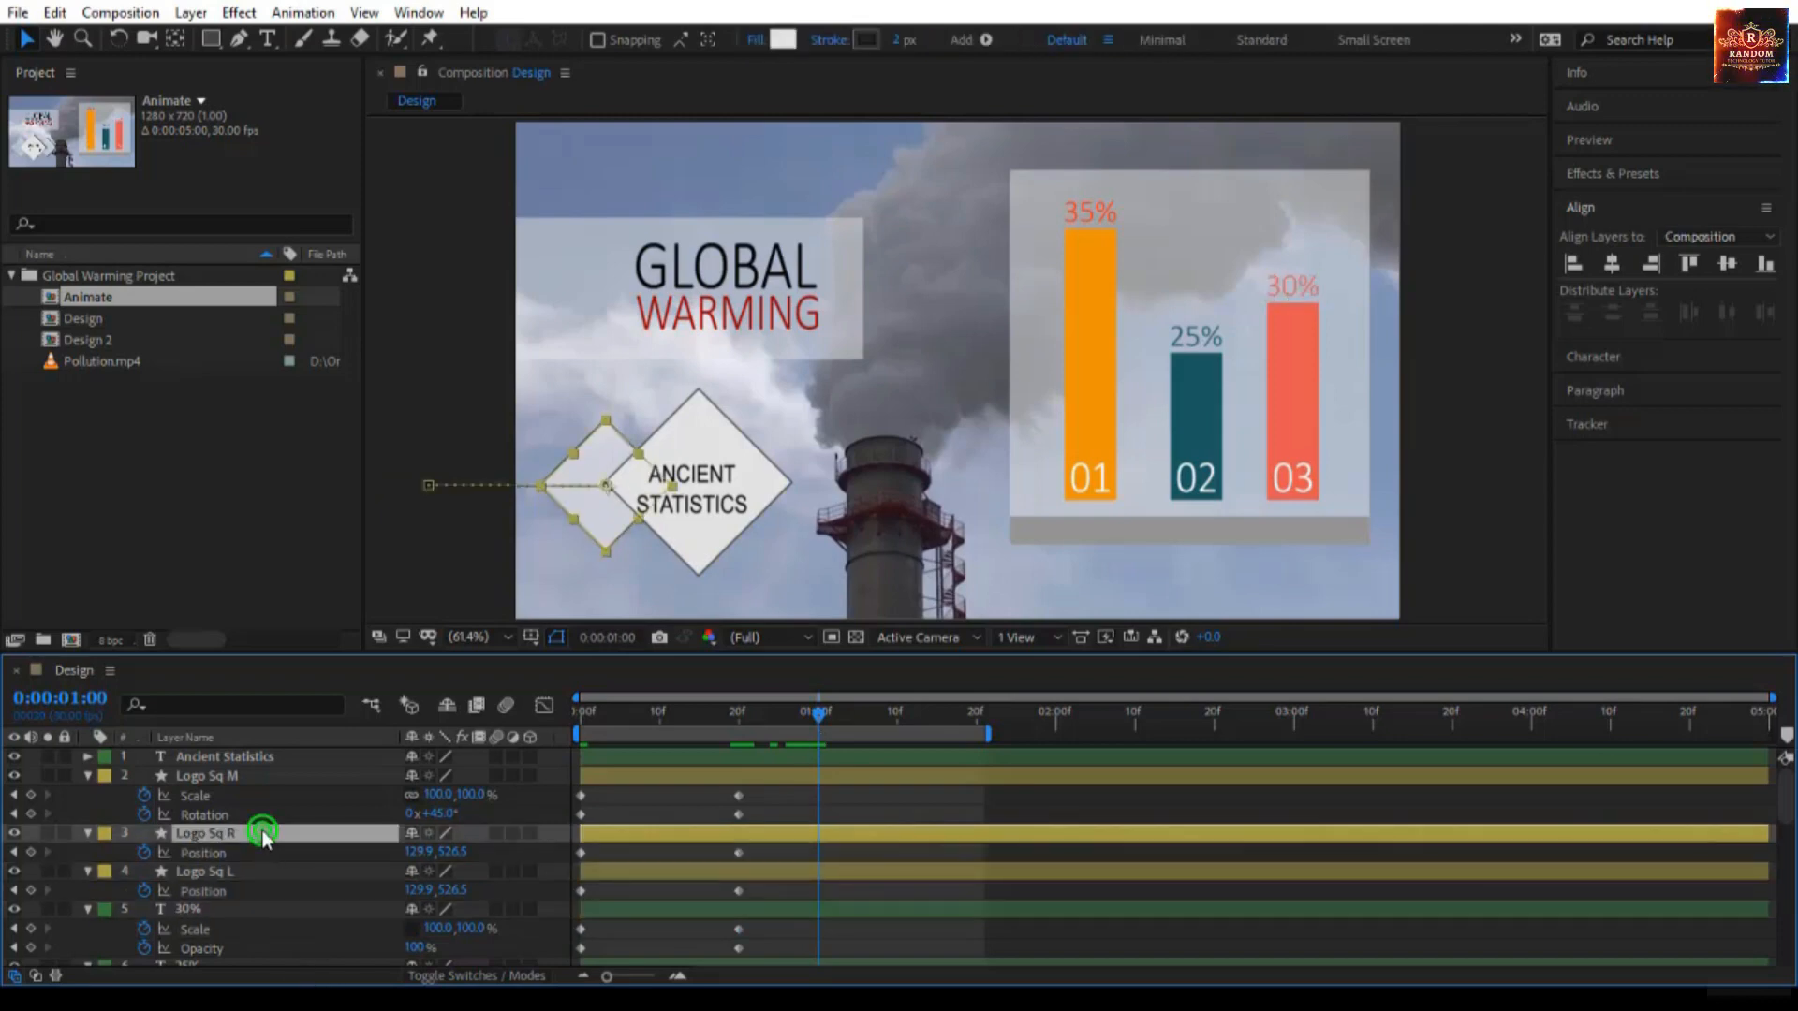
left_click_drag(420, 853, 744, 872)
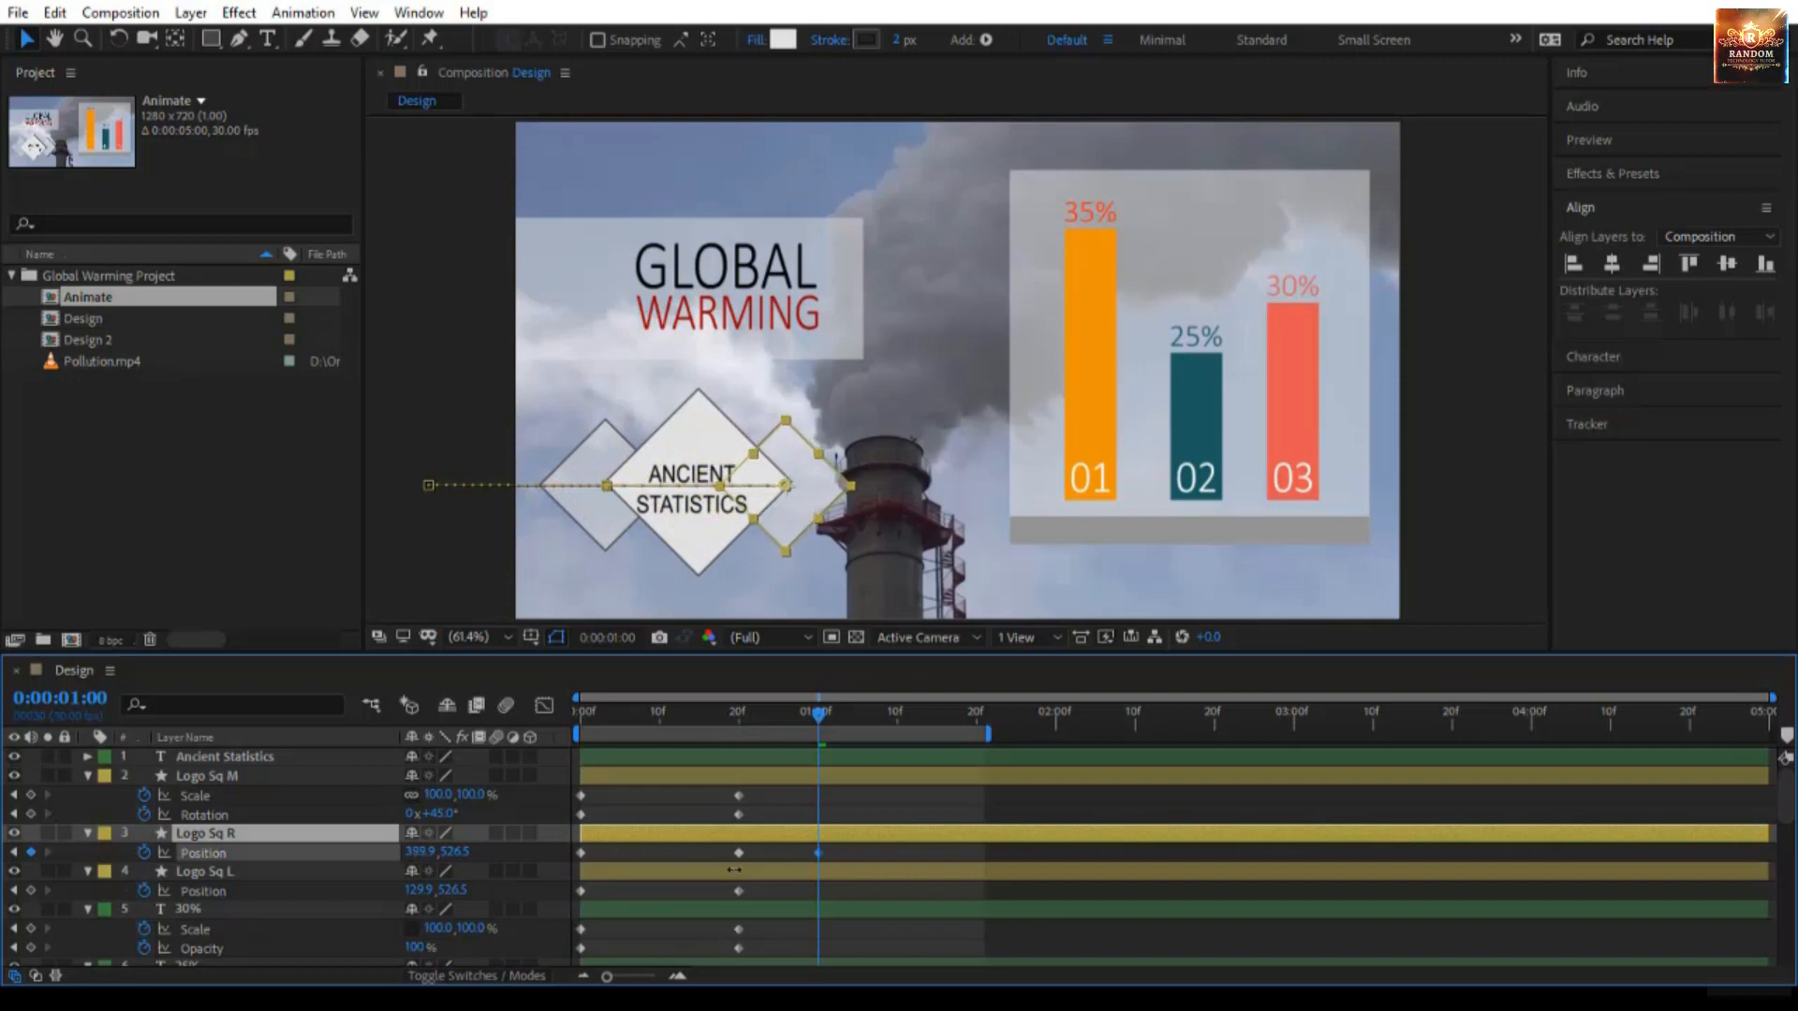
Step: Deselect the layers and play the animation from frame 0
left_click_drag(813, 712, 576, 754)
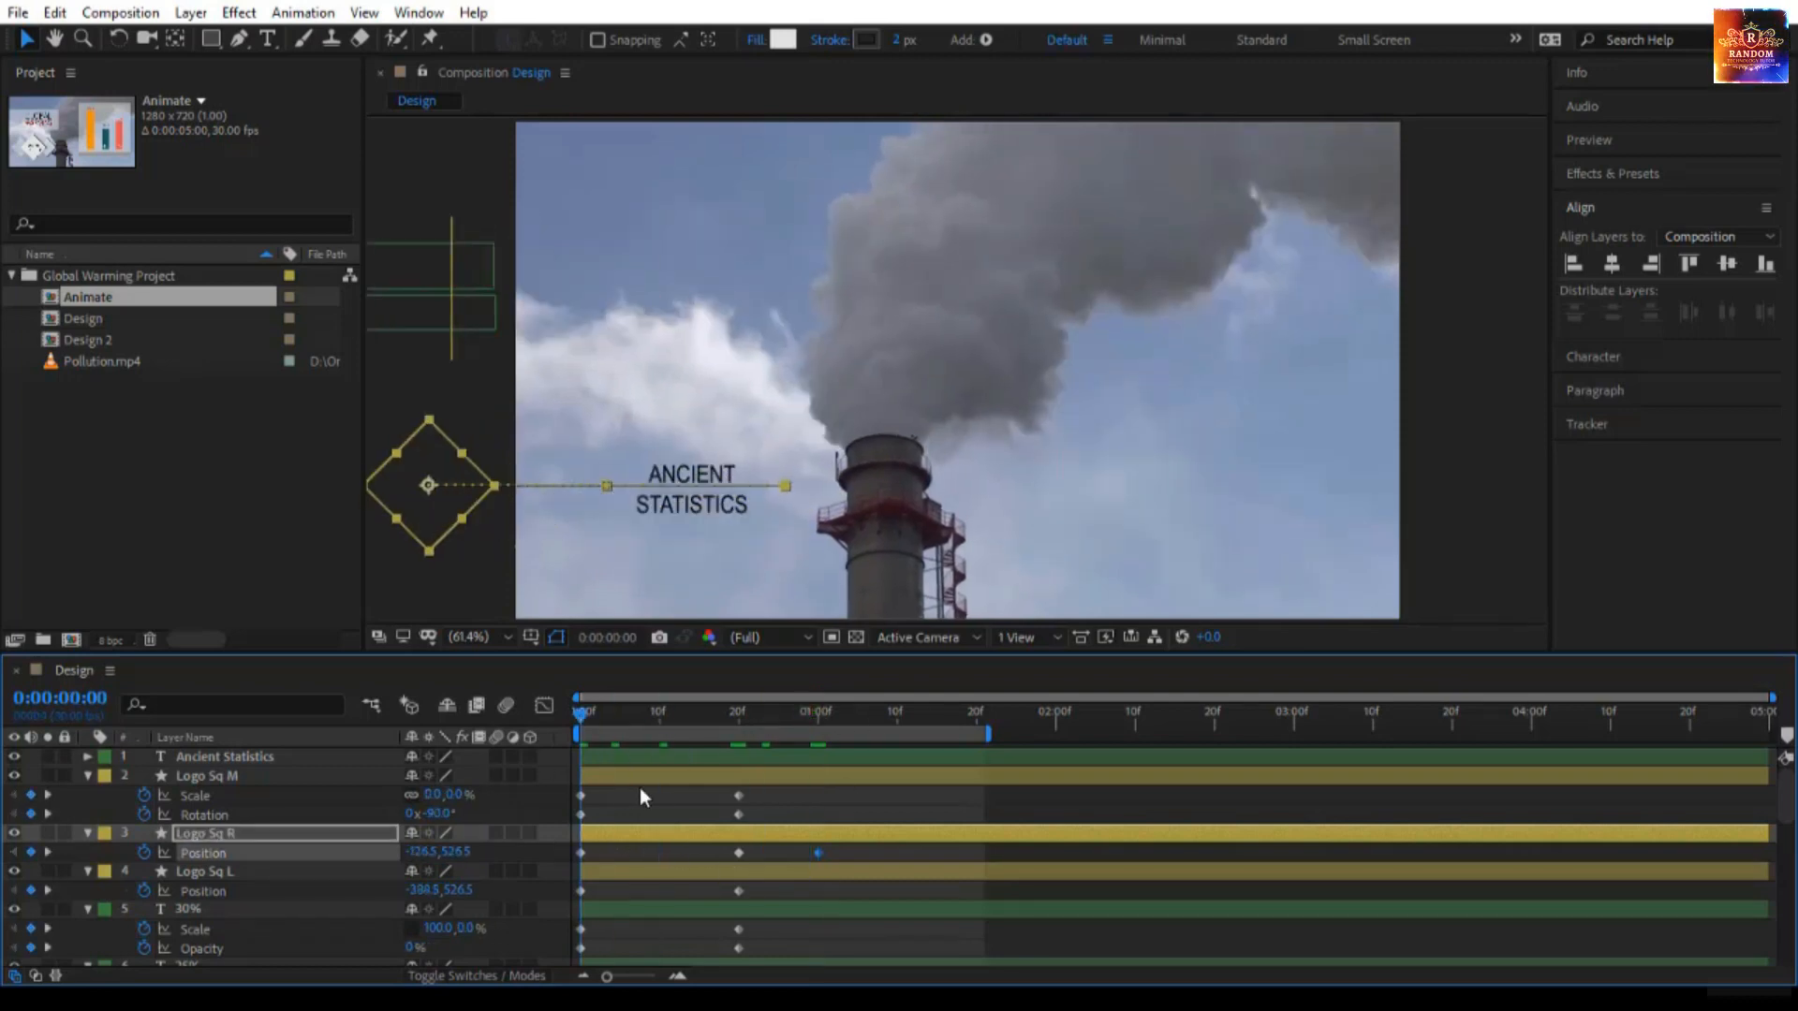
left_click(644, 805)
key("space")
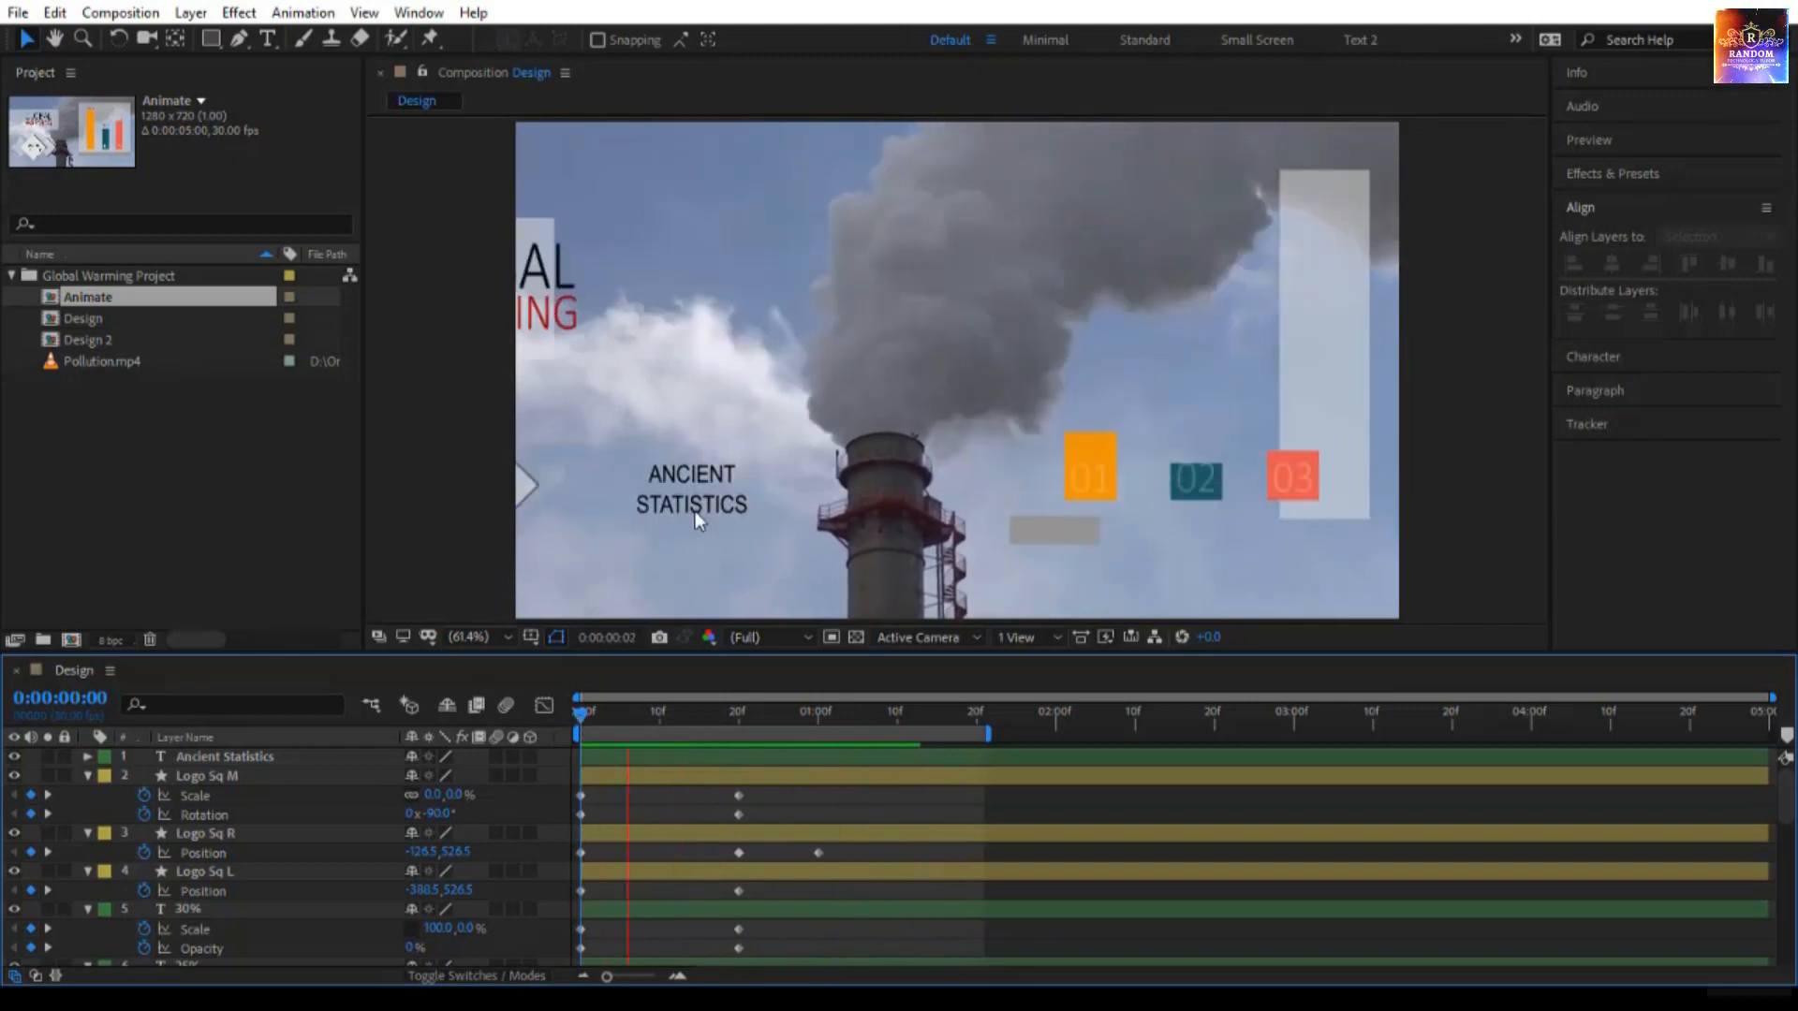
Step: Nudge the Ancient Statistics text slightly up and right to center it in the middle diamond at 0:00:01:04
left_click_drag(581, 717, 855, 789)
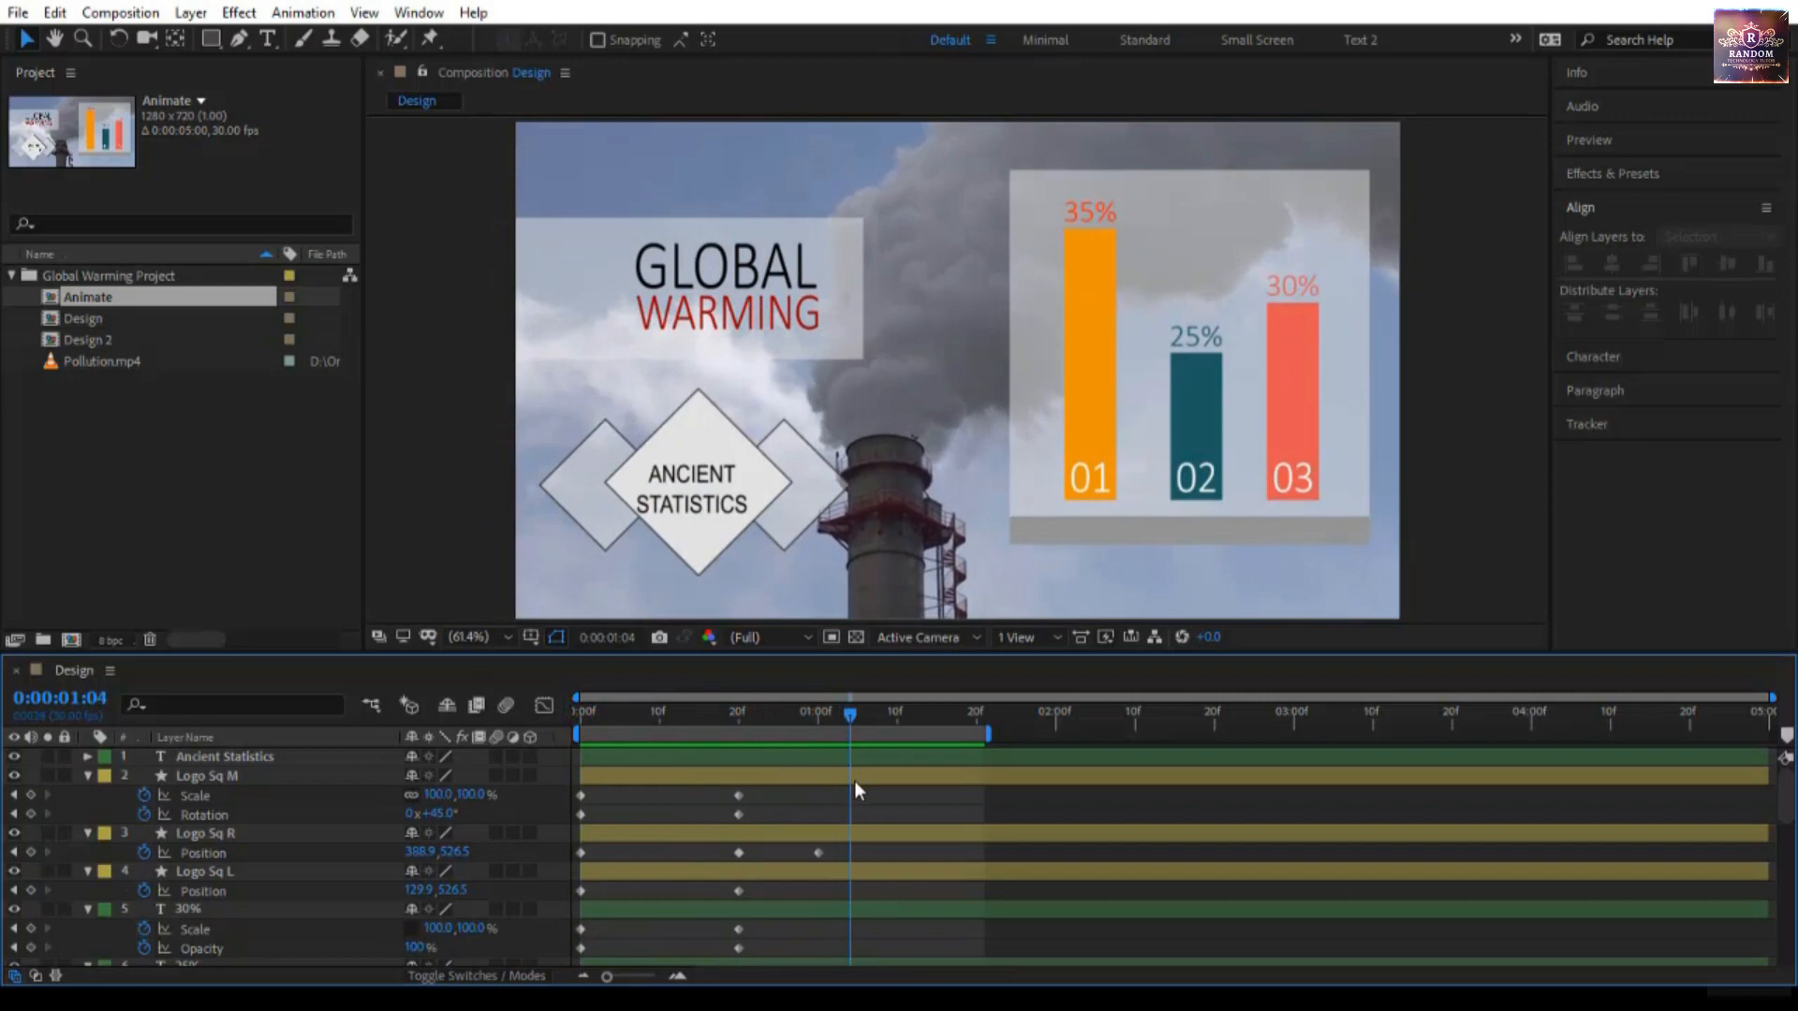
left_click(699, 501)
left_click_drag(699, 504, 704, 499)
Step: Add an Opacity keyframe to the Ancient Statistics layer at 0:00:00:20 and return to frame 0
left_click(312, 757)
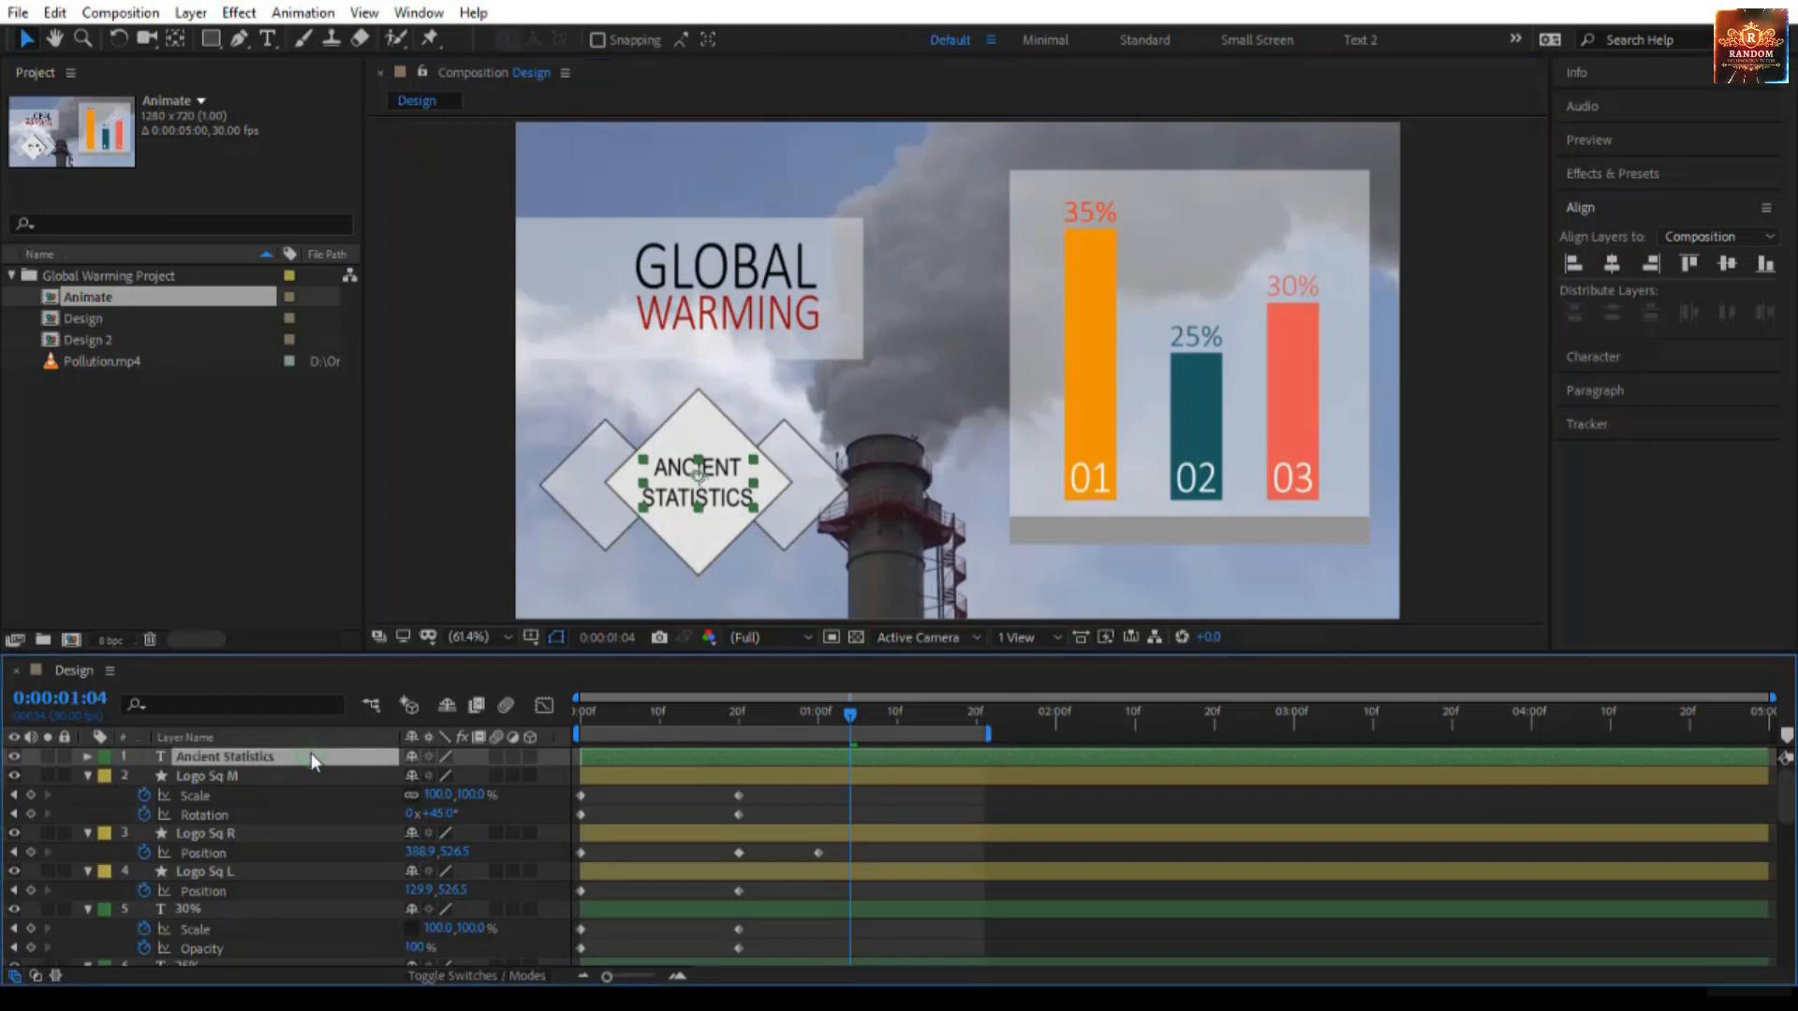
key("t")
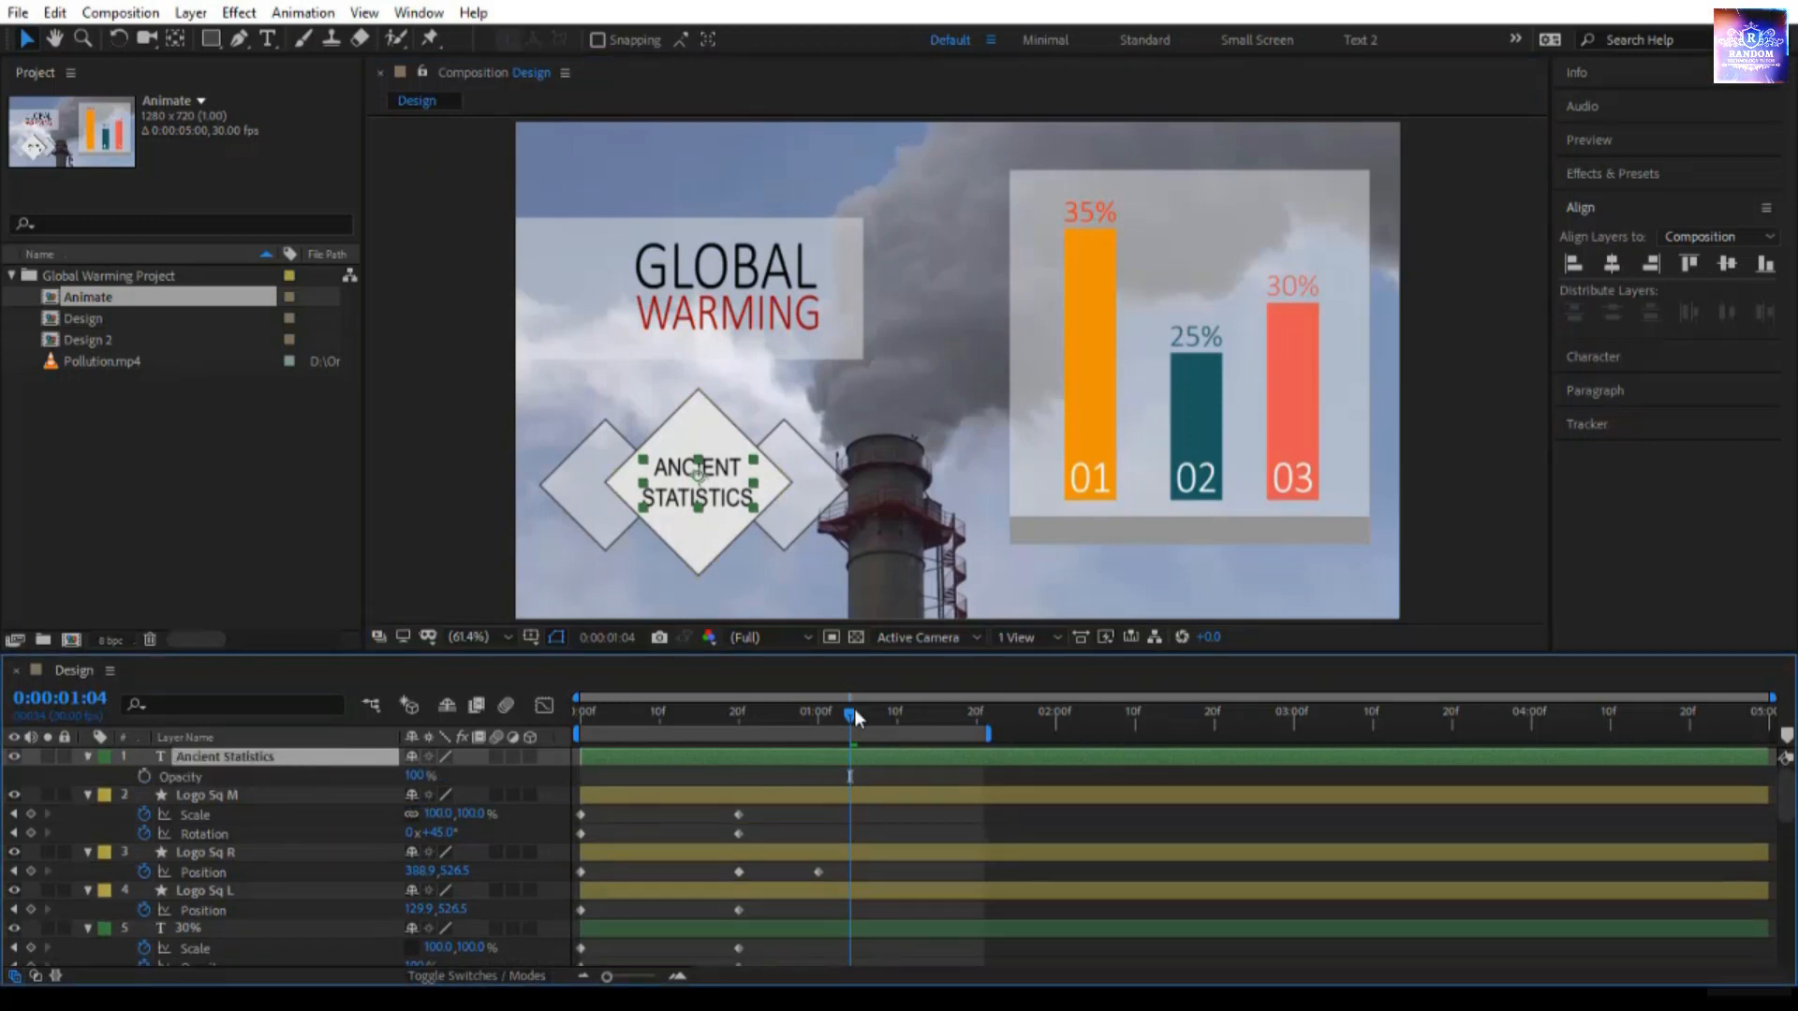
key("j")
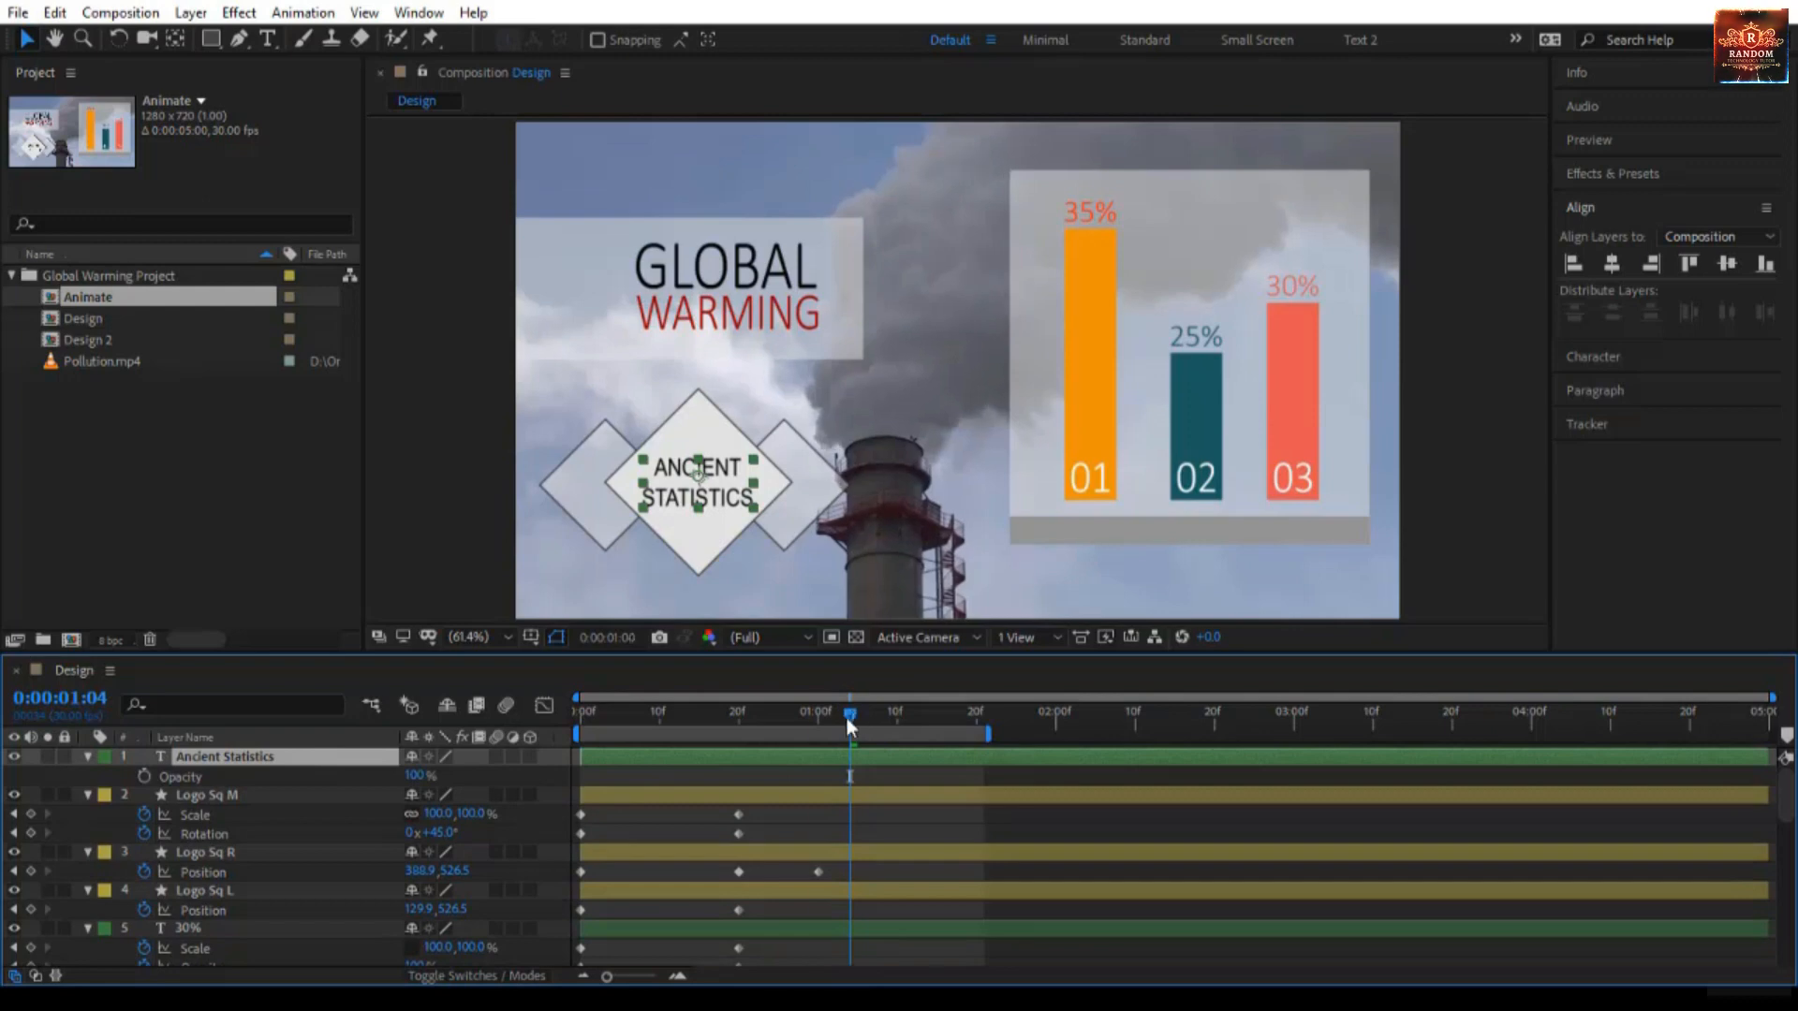
key("j")
left_click(145, 775)
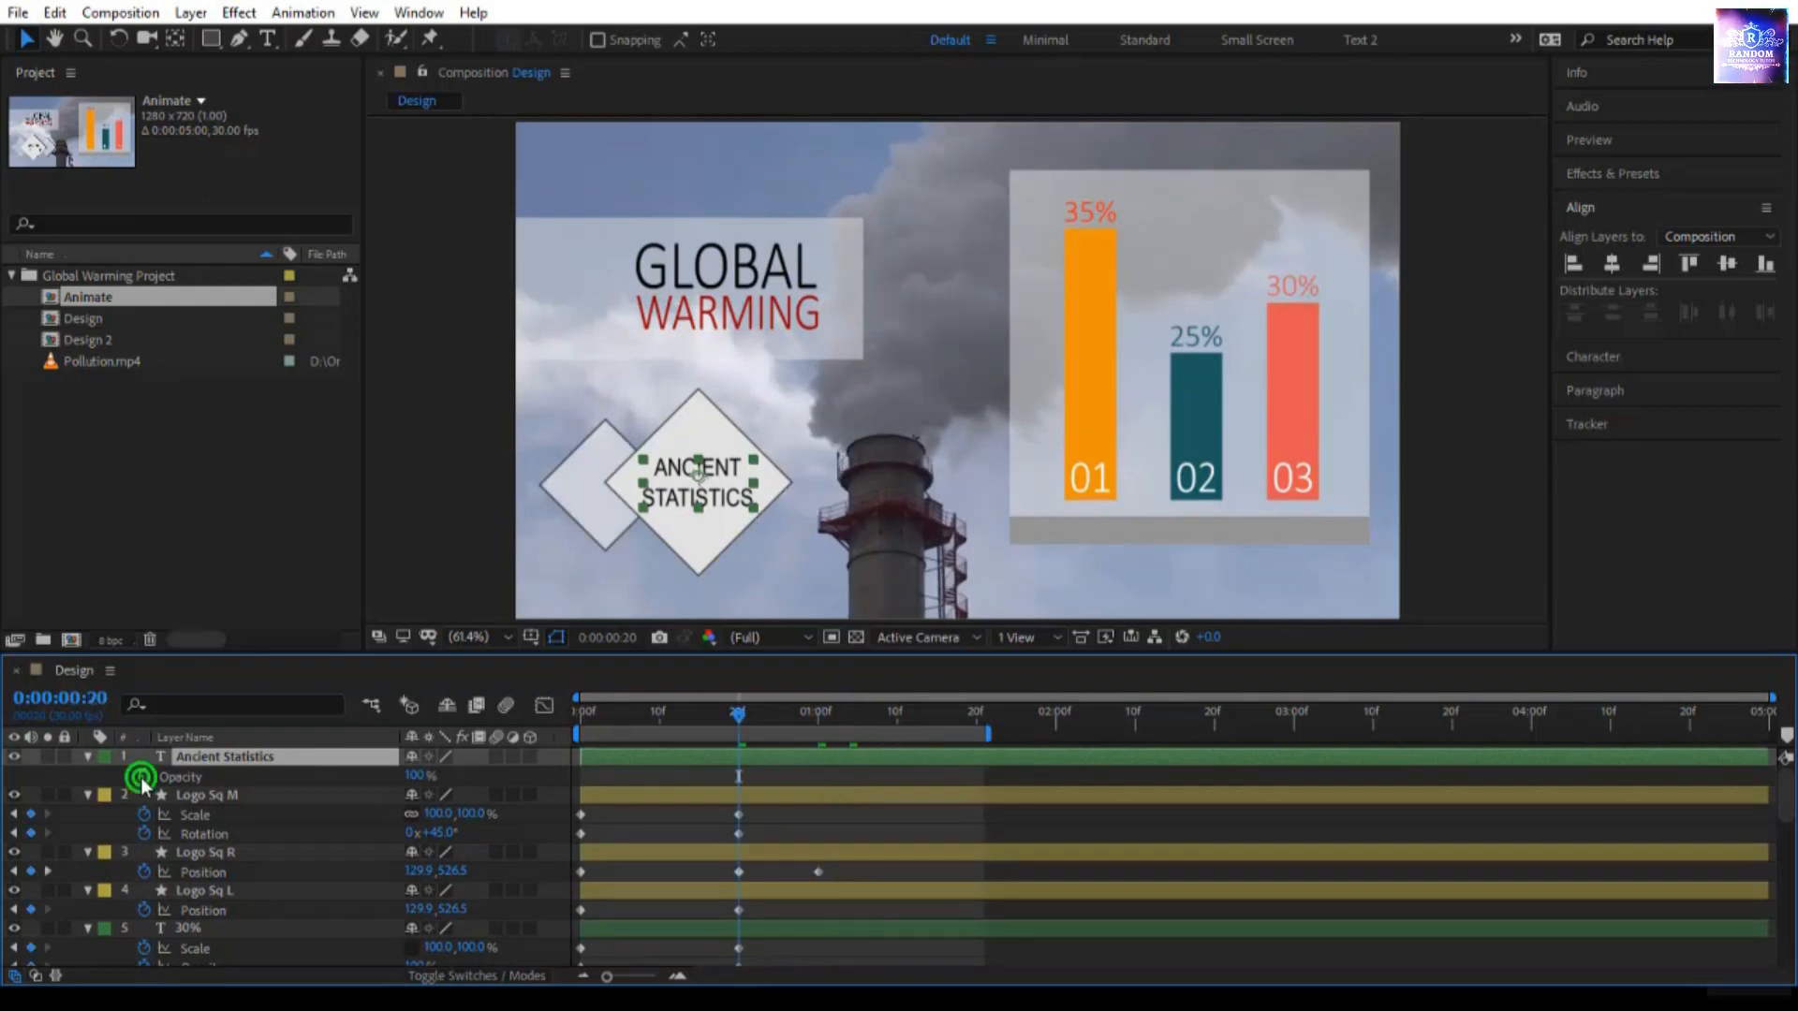
left_click_drag(736, 716, 528, 740)
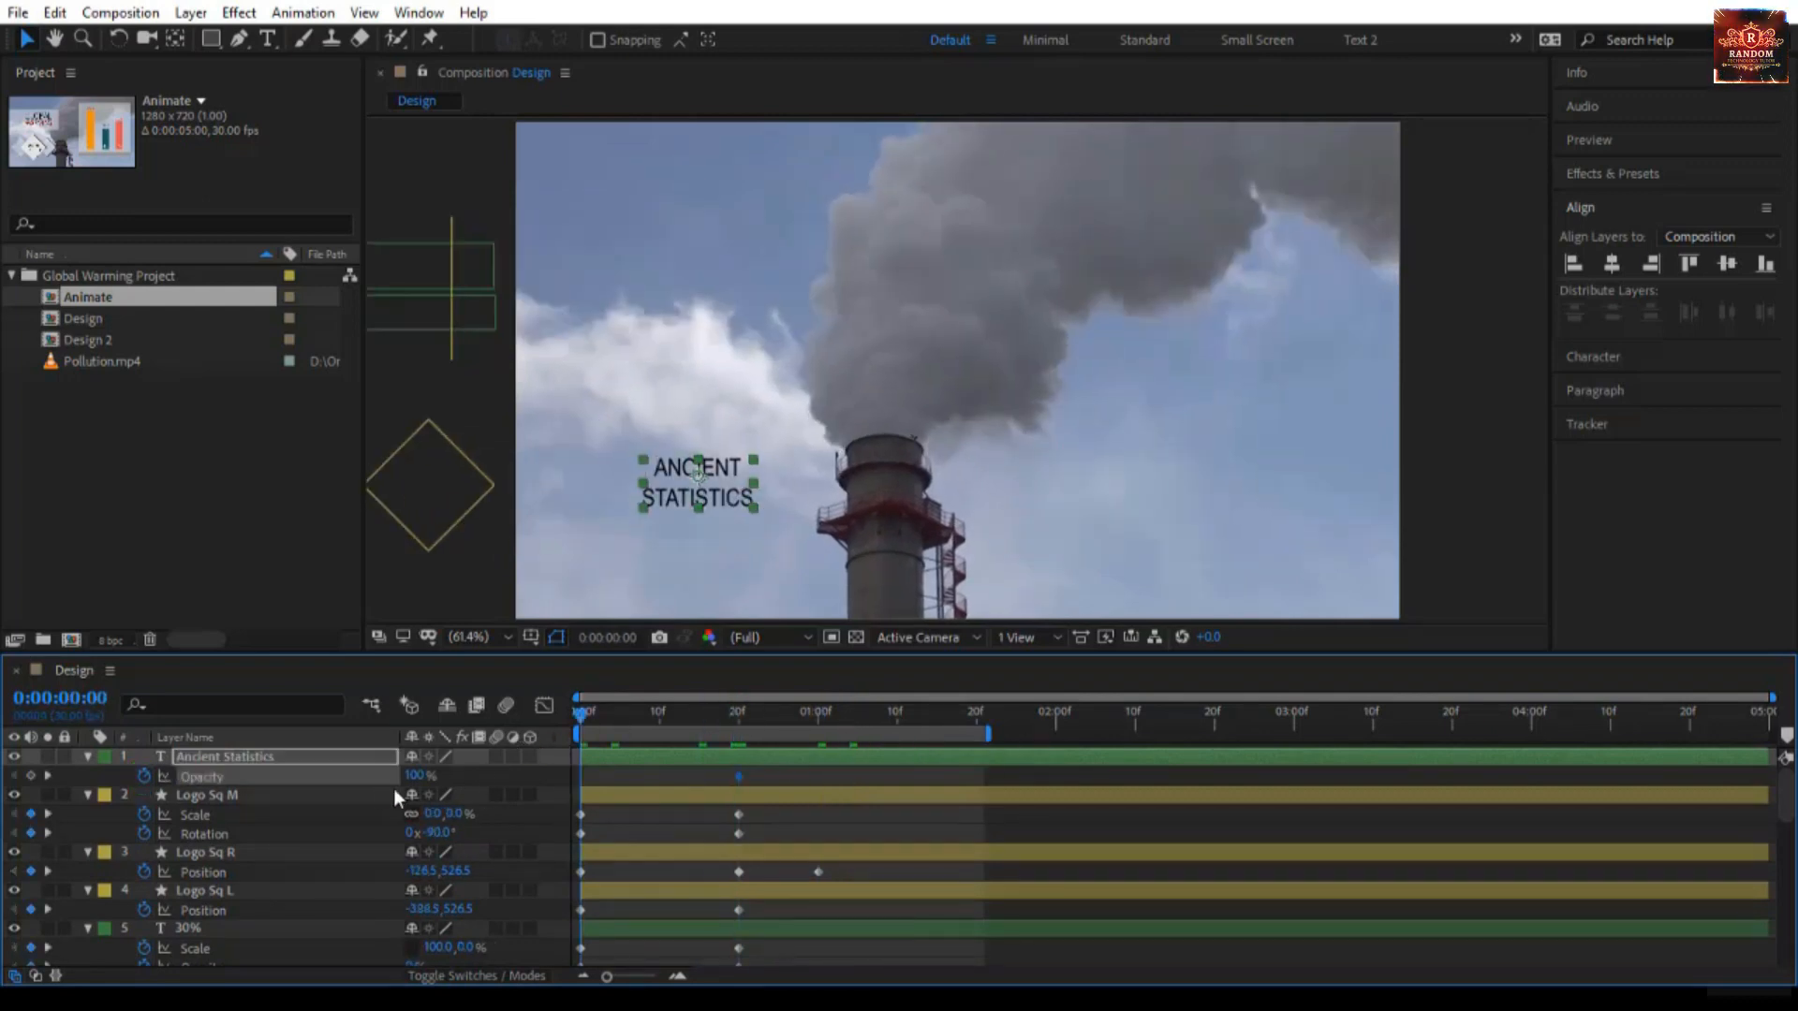
Step: Set the Ancient Statistics layer's Opacity to 0% at frame 0 and preview the fade-in
left_click_drag(426, 784, 355, 775)
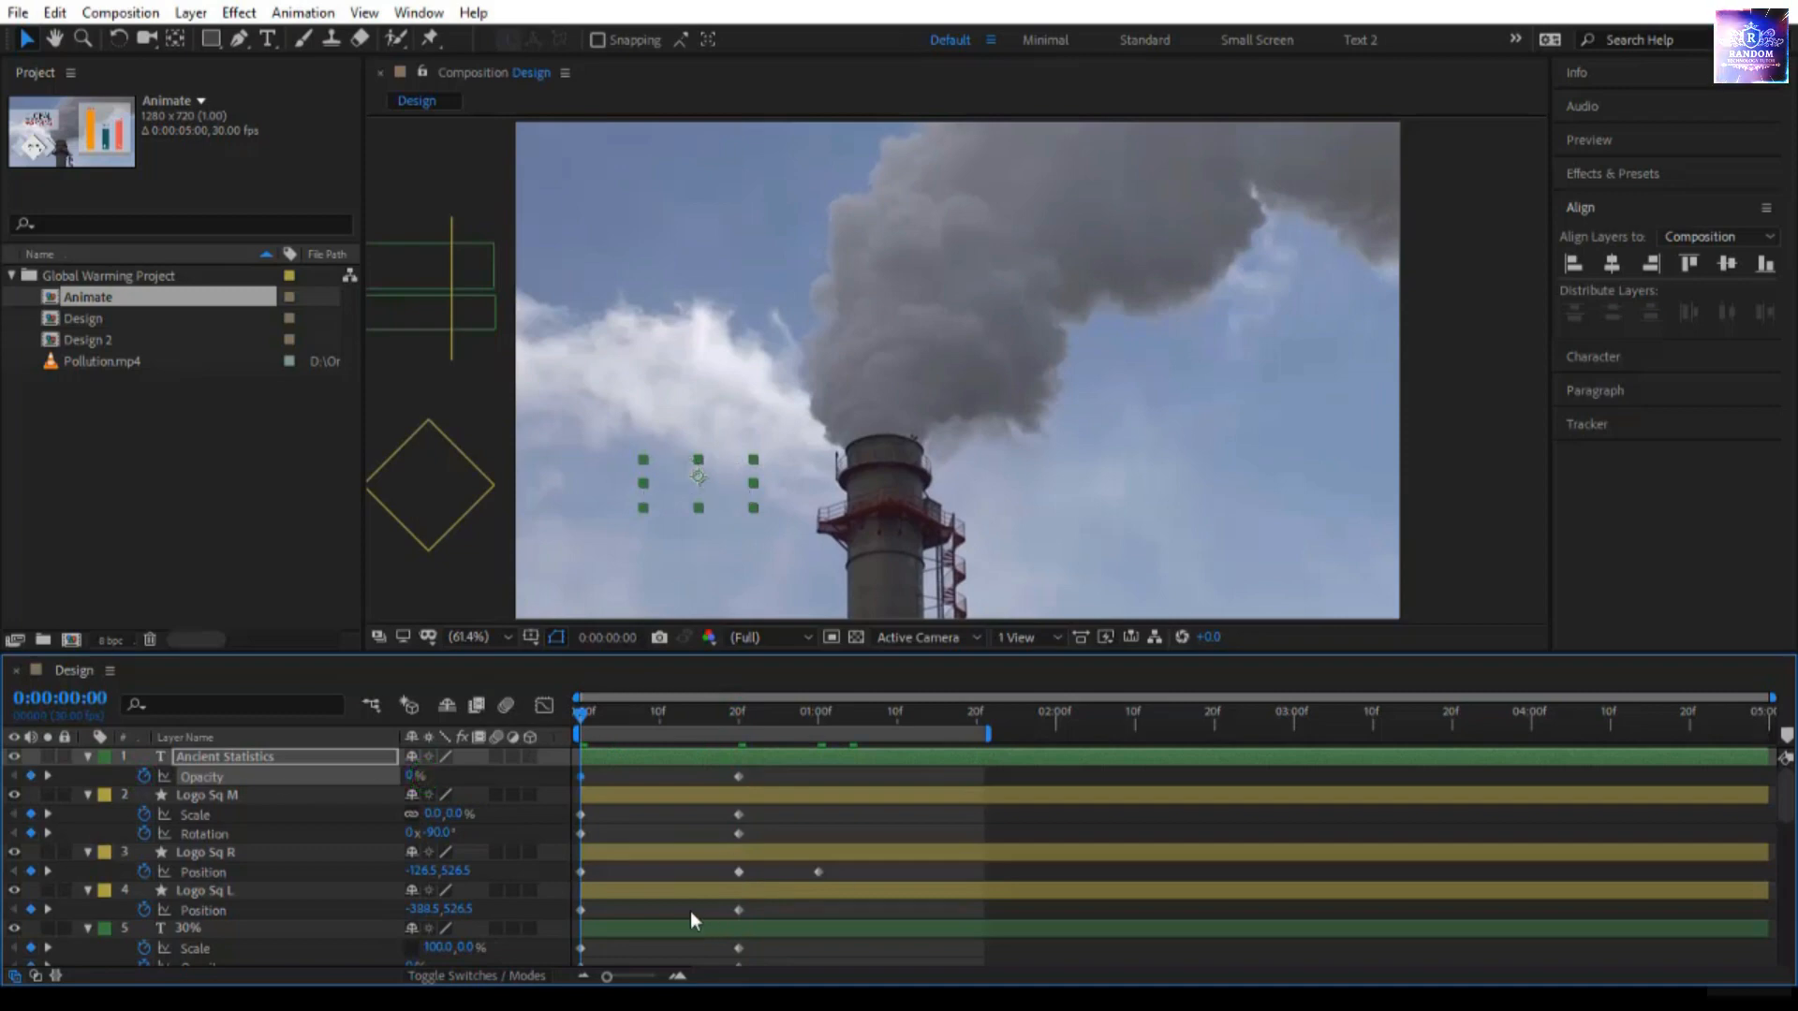
key("space")
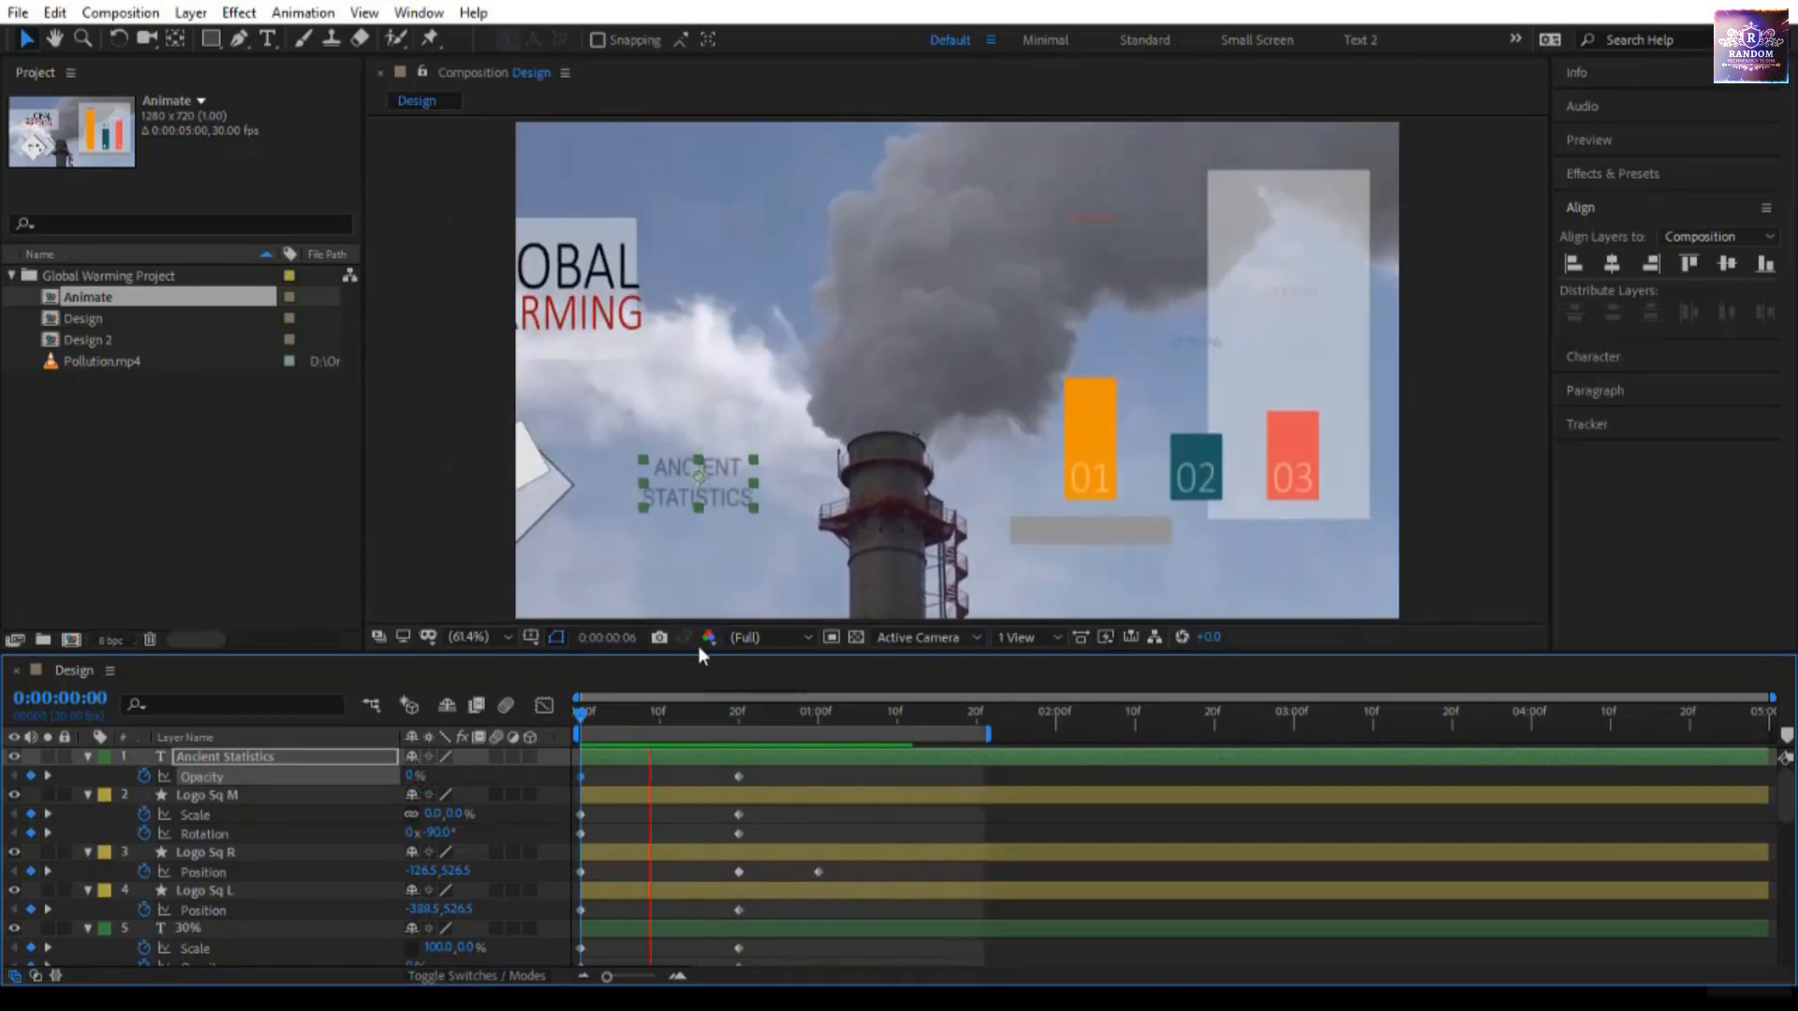
left_click_drag(581, 718, 431, 785)
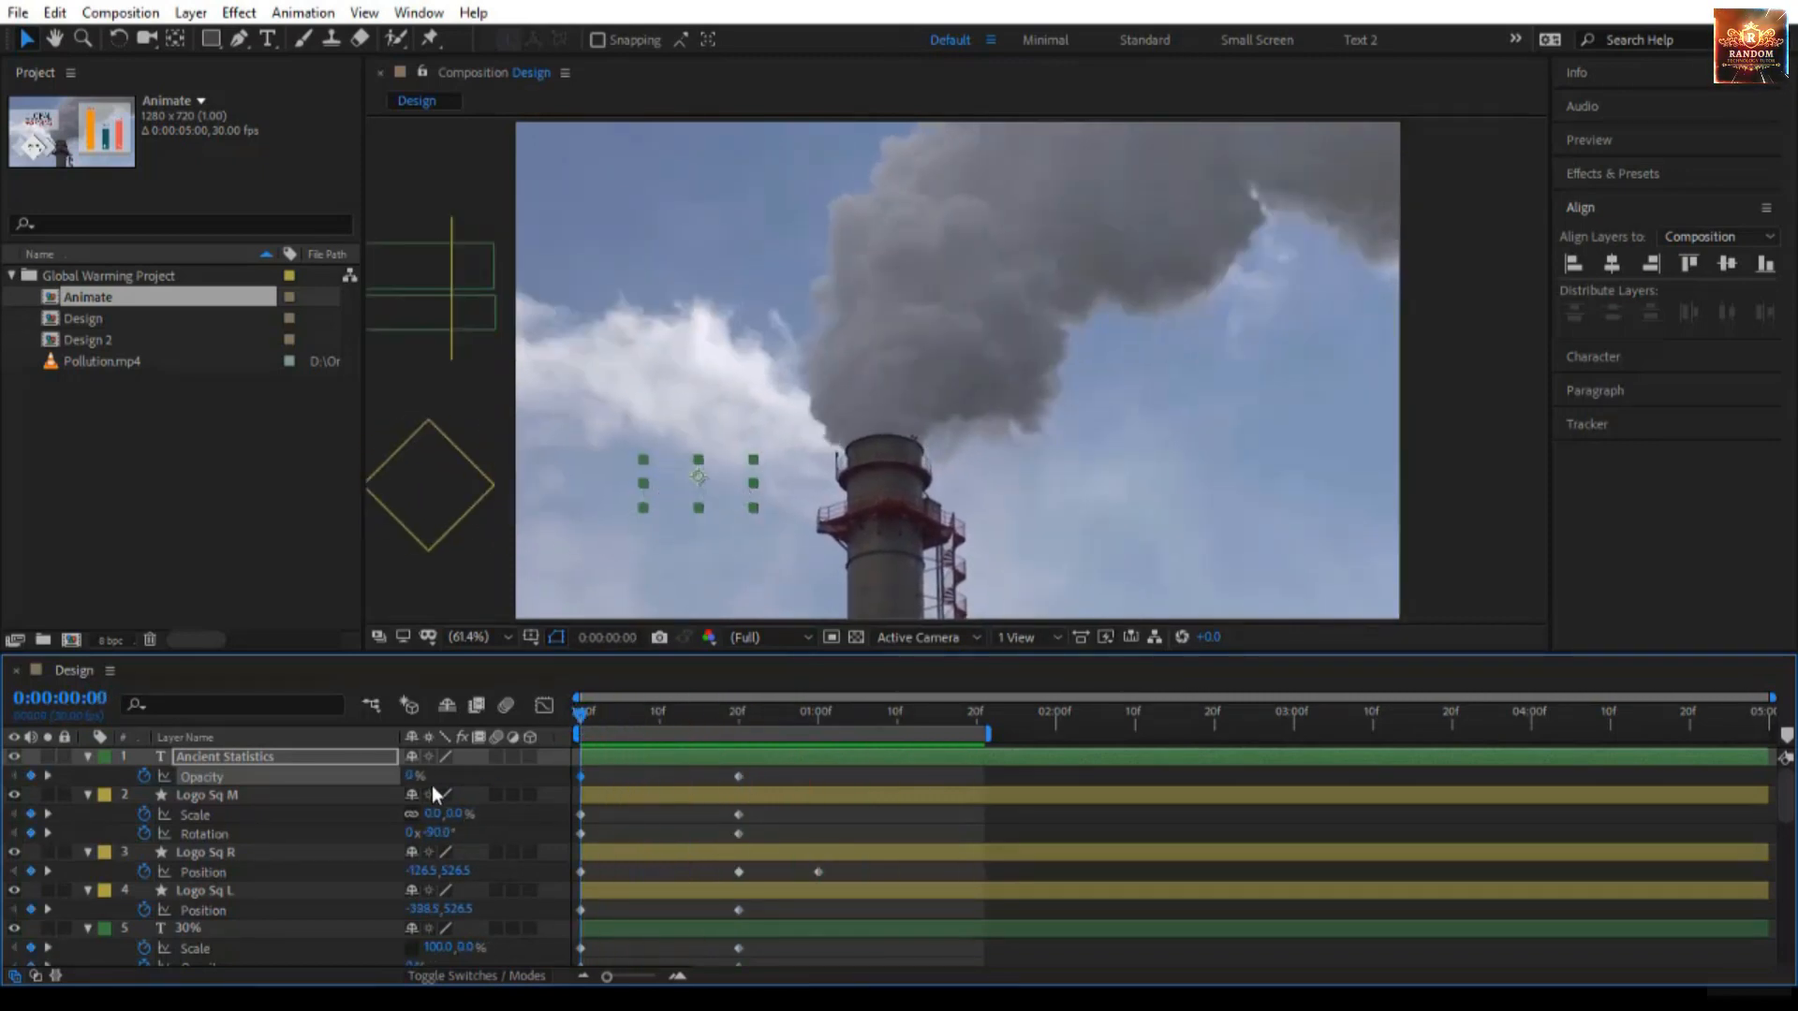
Step: At 0:00:01:01, nudge the graph's translucent background panel and its grey base bar slightly left behind the three bars
left_click(684, 833)
left_click_drag(577, 713, 839, 807)
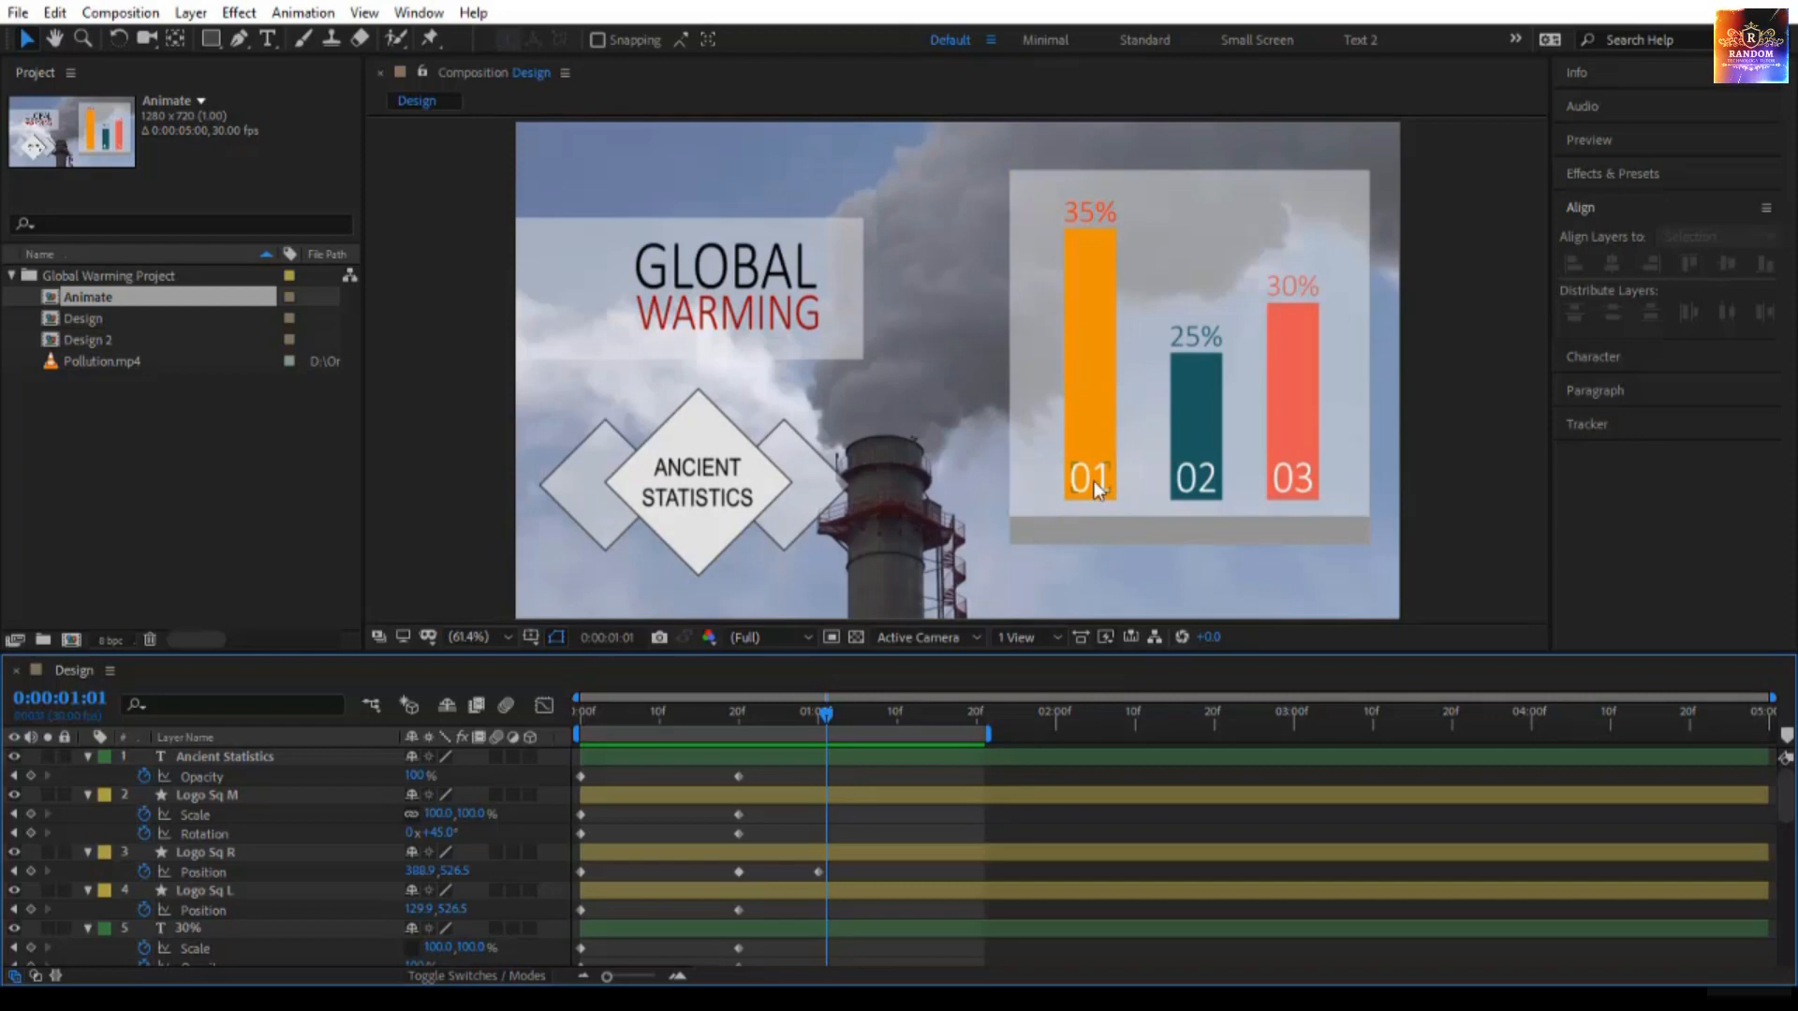
left_click(1236, 232)
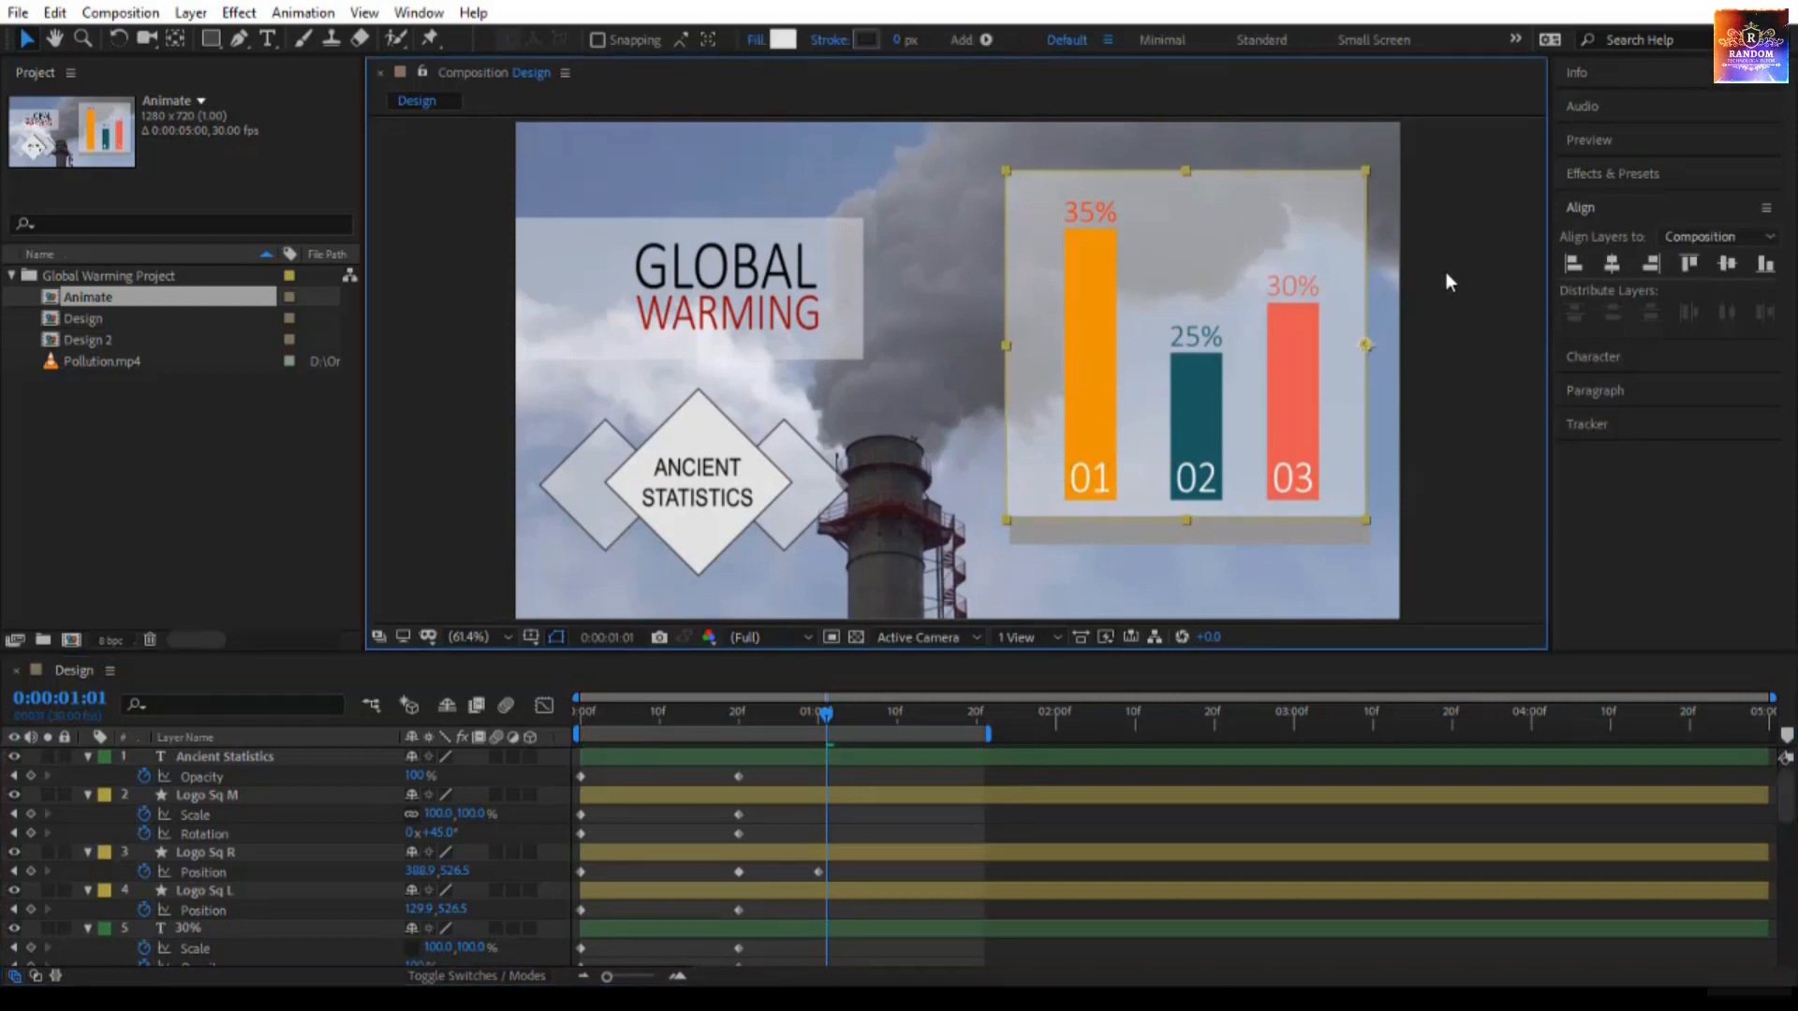
left_click(1273, 540)
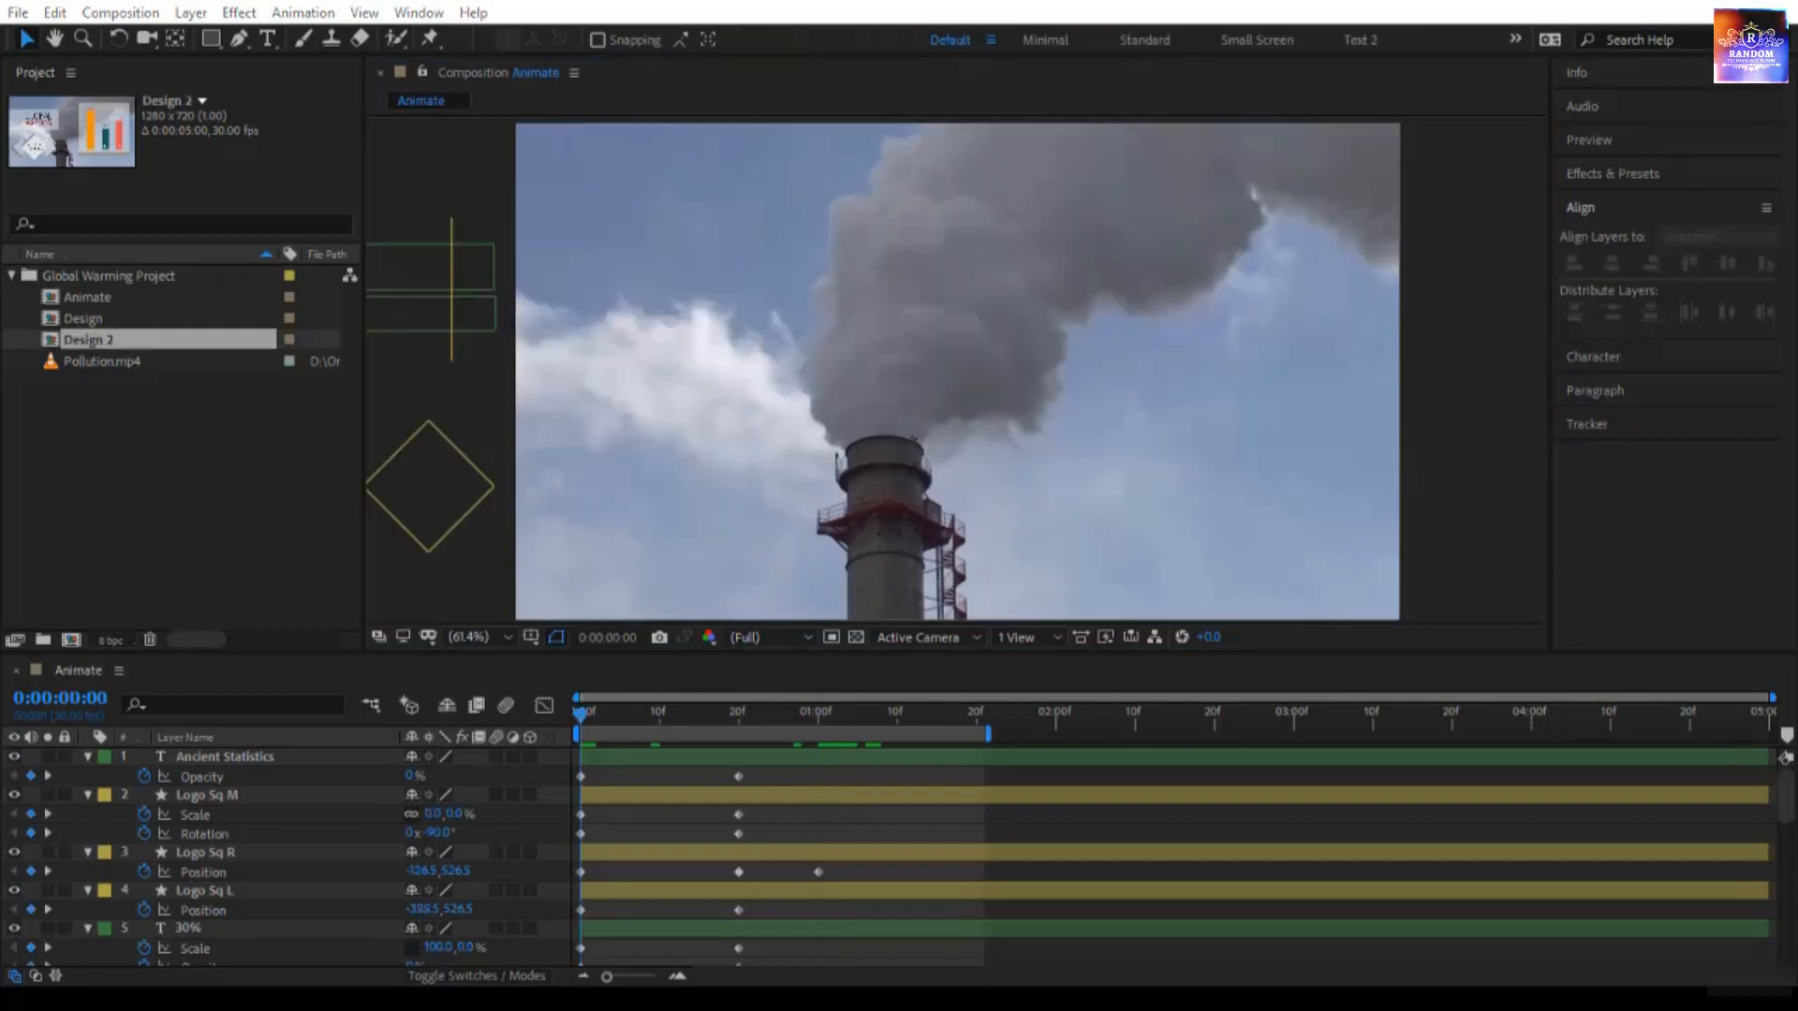
Step: Play the Animate composition from frame 0 to review the full infographic animation
left_click(580, 717)
key("space")
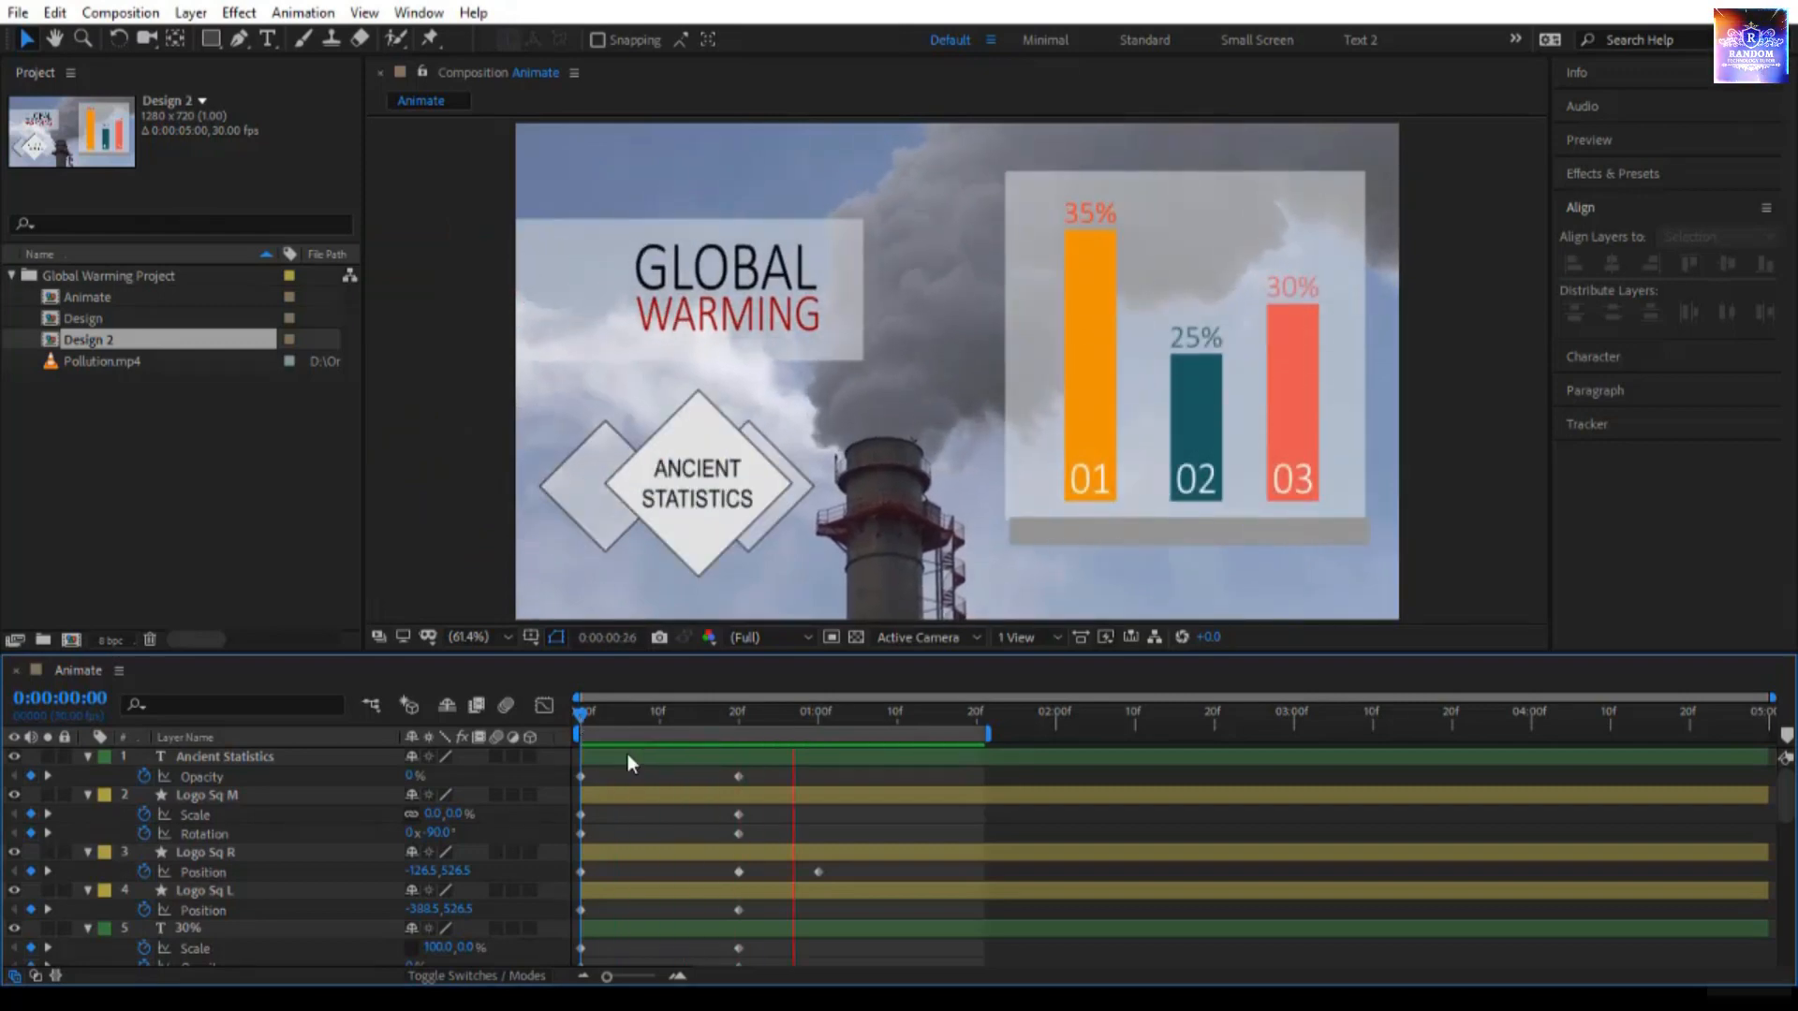